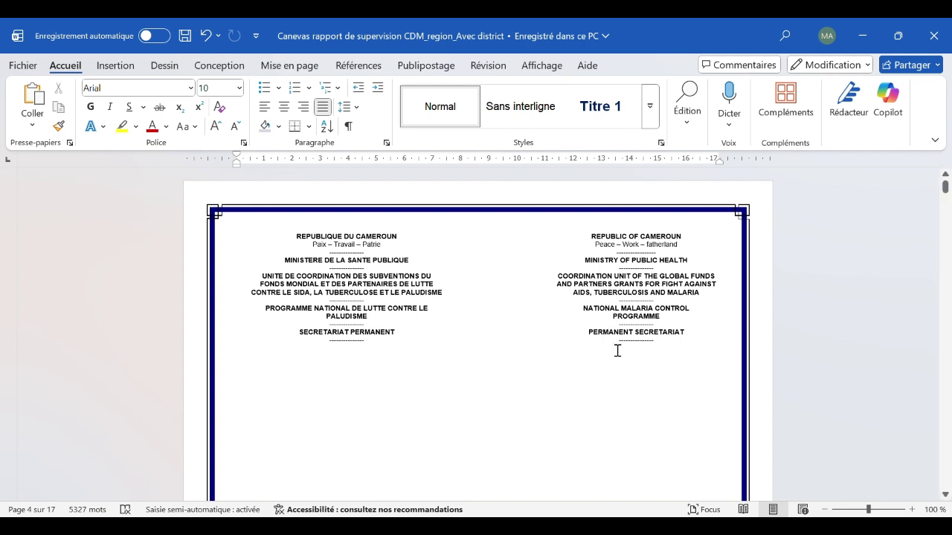
# - Replace the first district named in the cover page's title box with Bertoua
pyautogui.moveTo(617, 349)
pyautogui.scroll(-4, 592, 379)
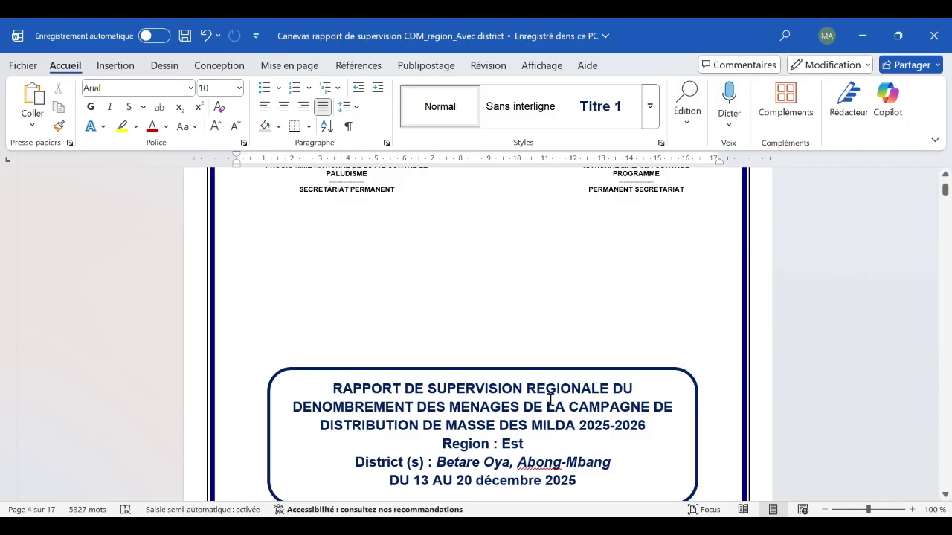
pyautogui.scroll(-2, 554, 403)
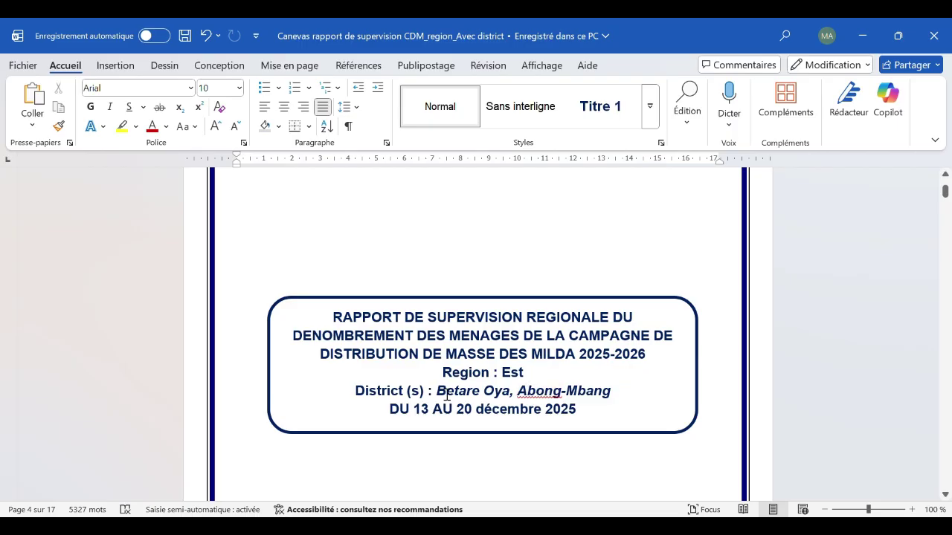
pyautogui.moveTo(437, 394); pyautogui.dragTo(585, 395)
pyautogui.scroll(-3, 510, 401)
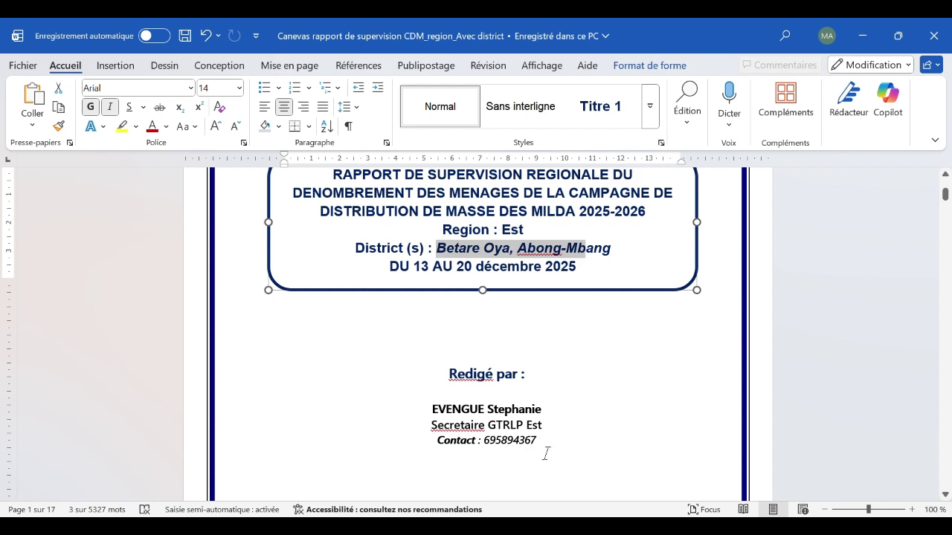
pyautogui.scroll(3, 547, 448)
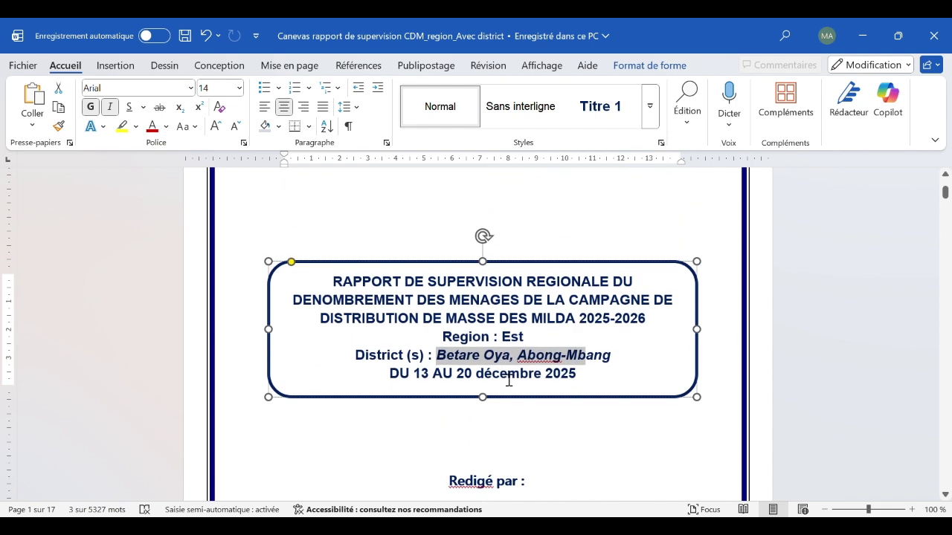
pyautogui.click(508, 380)
pyautogui.moveTo(511, 356); pyautogui.dragTo(436, 355)
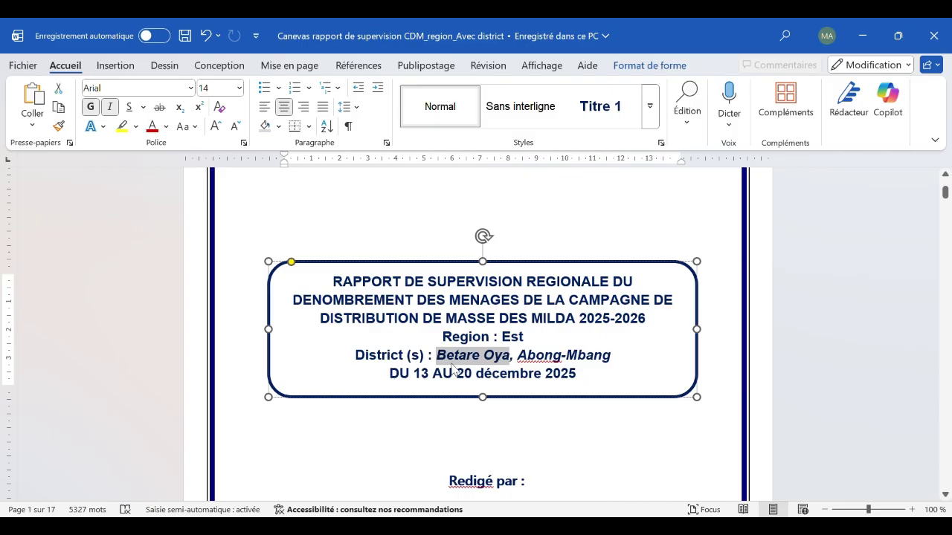
pyautogui.write('B')
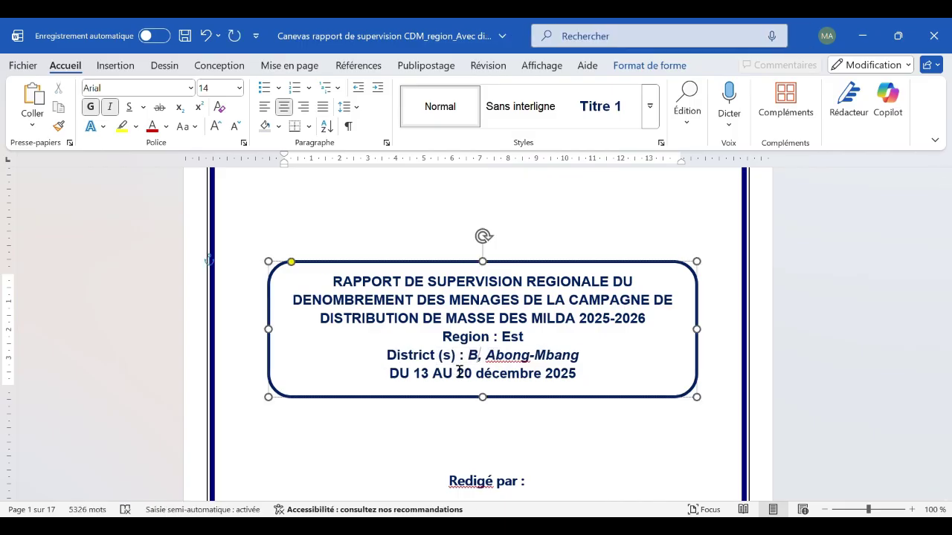
pyautogui.write('ertoua')
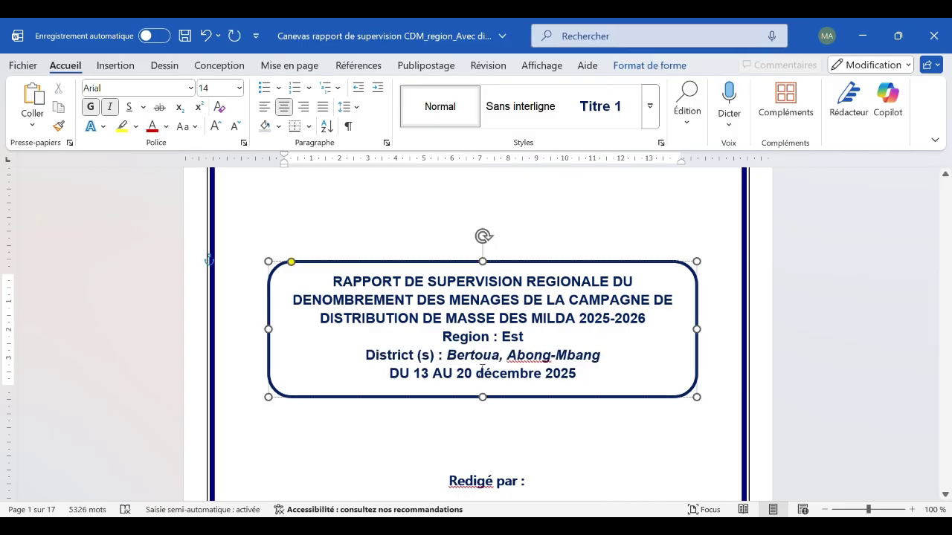
# - Replace the second district named in the cover page's title box with Belabo
pyautogui.moveTo(601, 356); pyautogui.dragTo(542, 364)
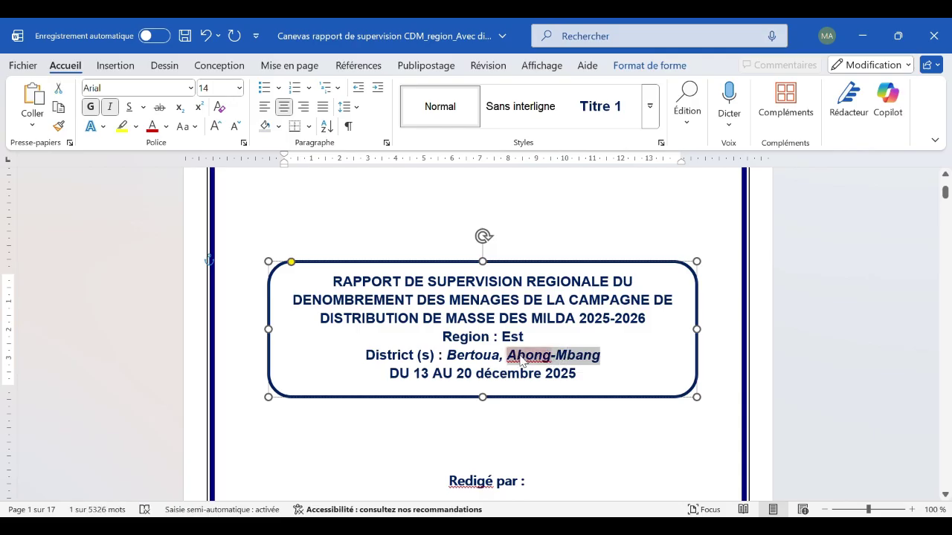
pyautogui.press('BackSpace')
pyautogui.write('Ba')
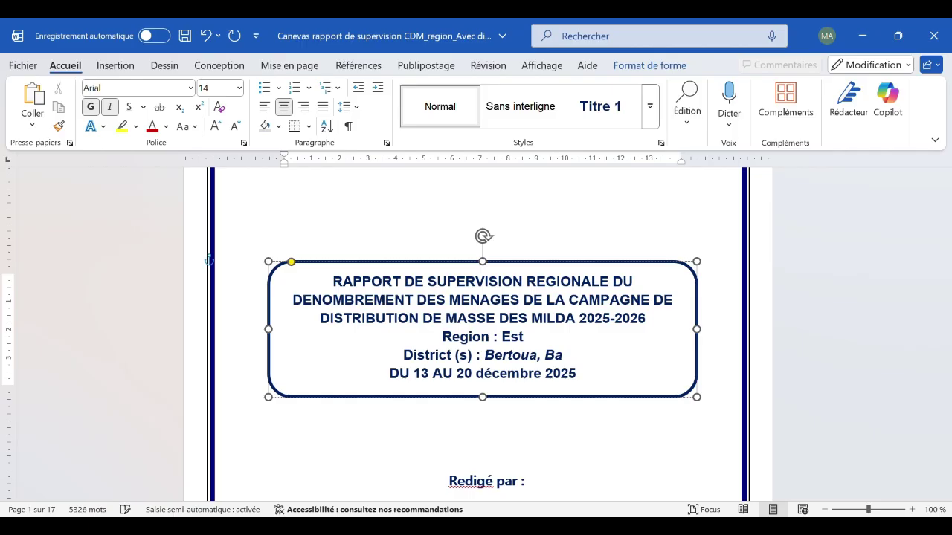
pyautogui.press('BackSpace')
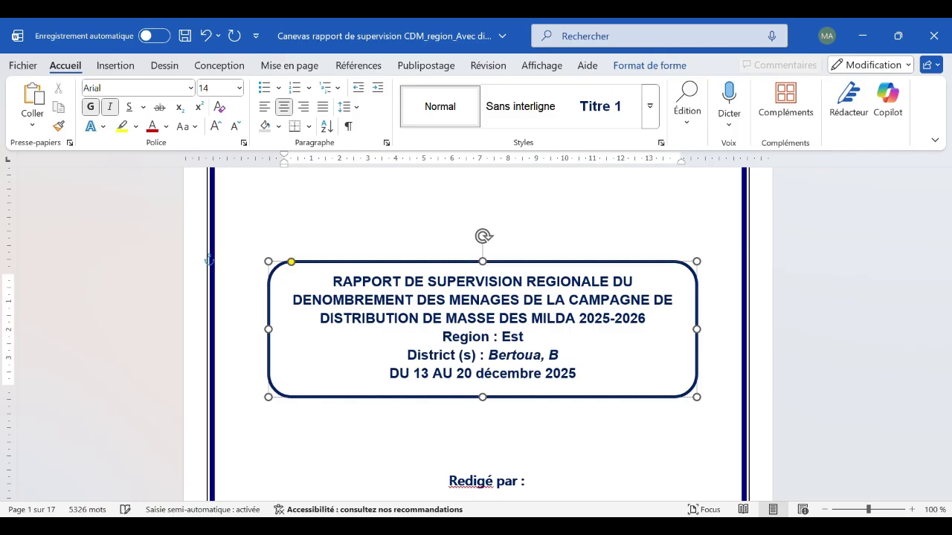
pyautogui.write('elabo')
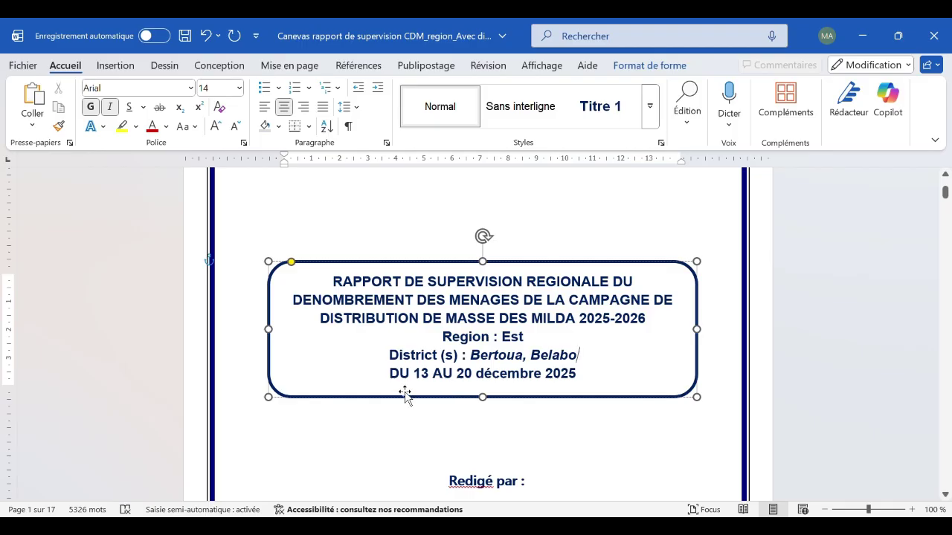
# - Review the author block on the cover page and the table of contents through to the Conclusion entry
pyautogui.scroll(-5, 461, 406)
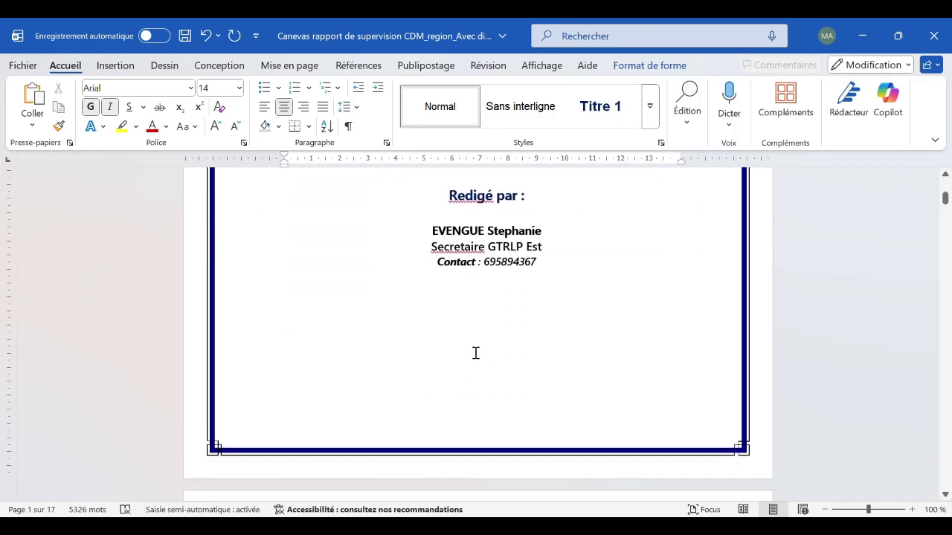
pyautogui.scroll(1, 476, 353)
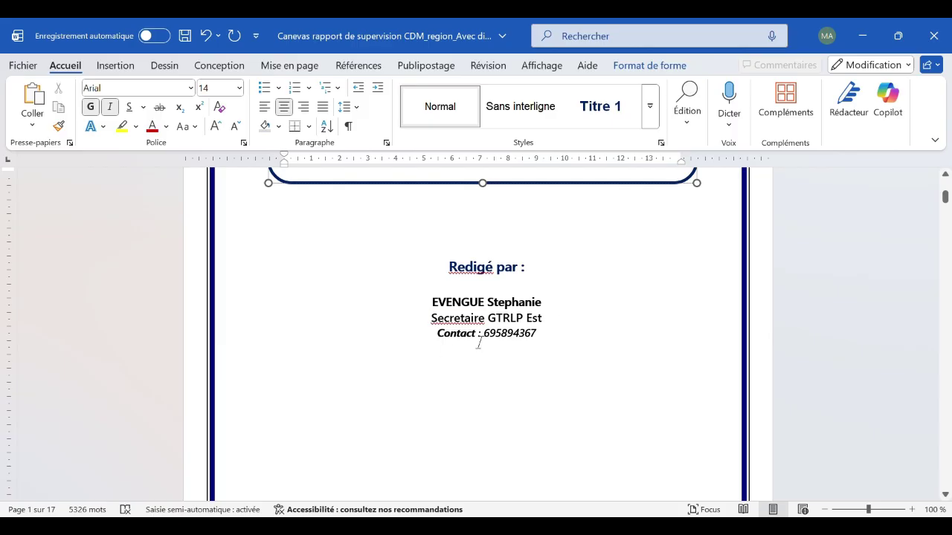
pyautogui.scroll(-6, 521, 376)
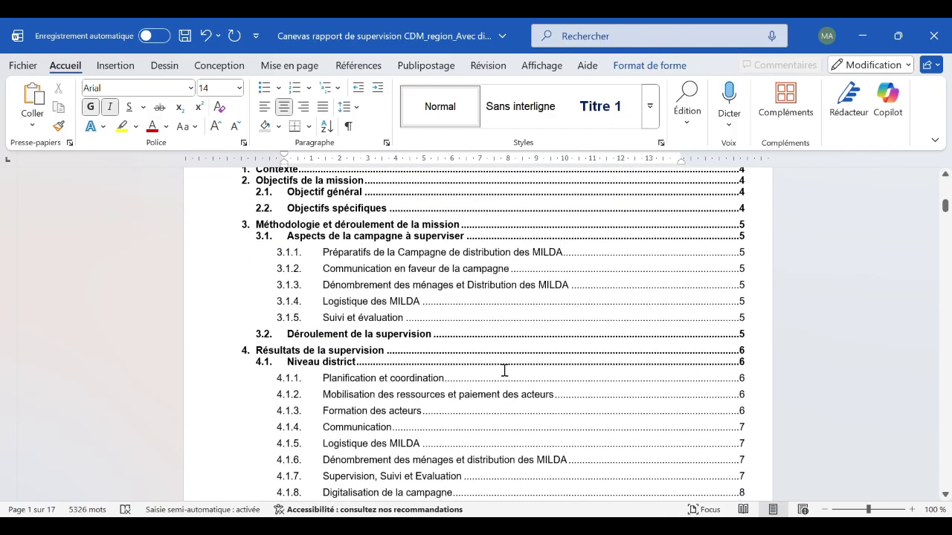
pyautogui.scroll(2, 446, 364)
pyautogui.click(385, 352)
pyautogui.scroll(-9, 458, 358)
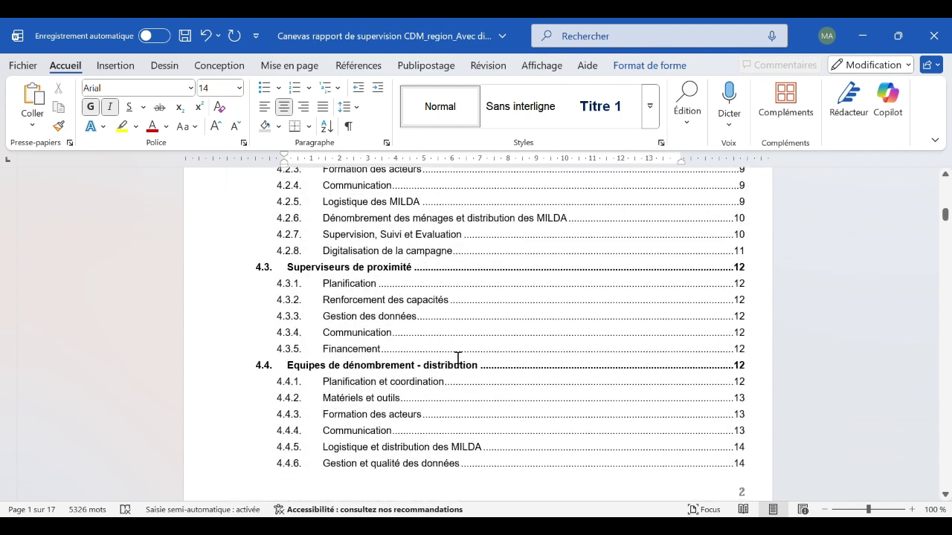
pyautogui.scroll(-7, 458, 359)
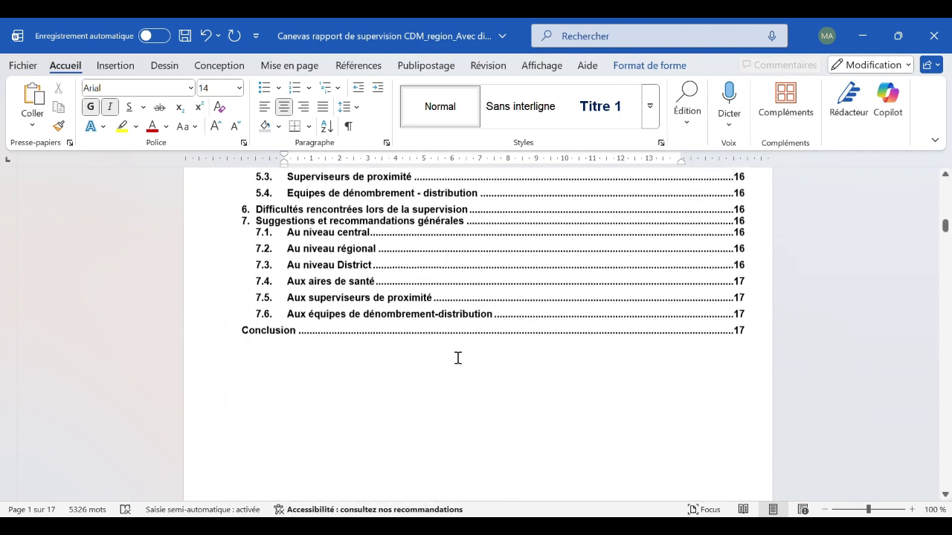
pyautogui.scroll(-8, 458, 357)
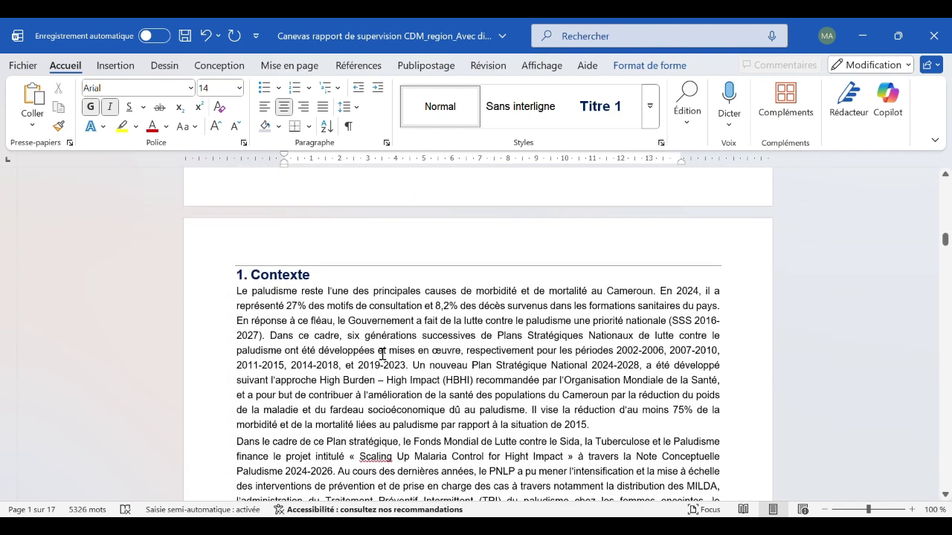
# - Read the Contexte and Objectifs de la mission sections, checking the region named in the general objective
pyautogui.scroll(-1, 329, 305)
pyautogui.scroll(2, 313, 306)
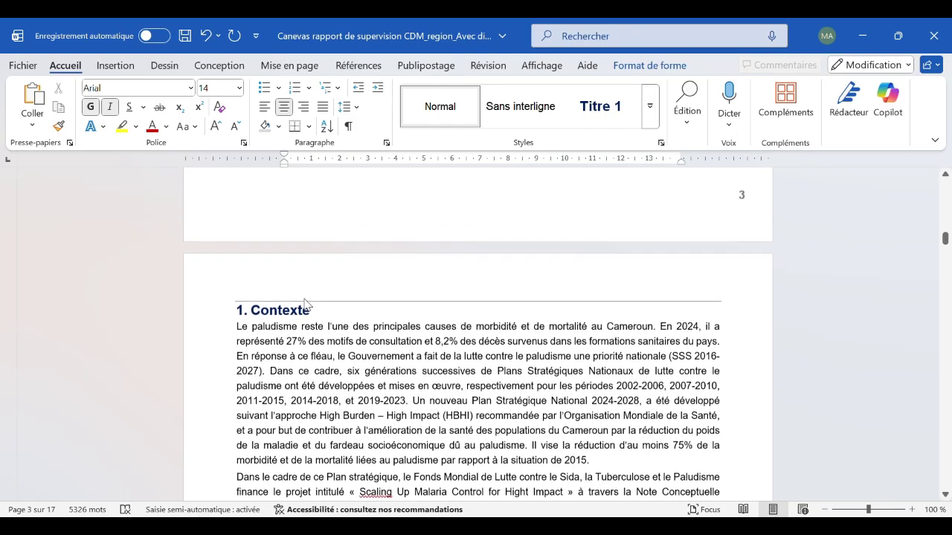
pyautogui.scroll(-4, 303, 332)
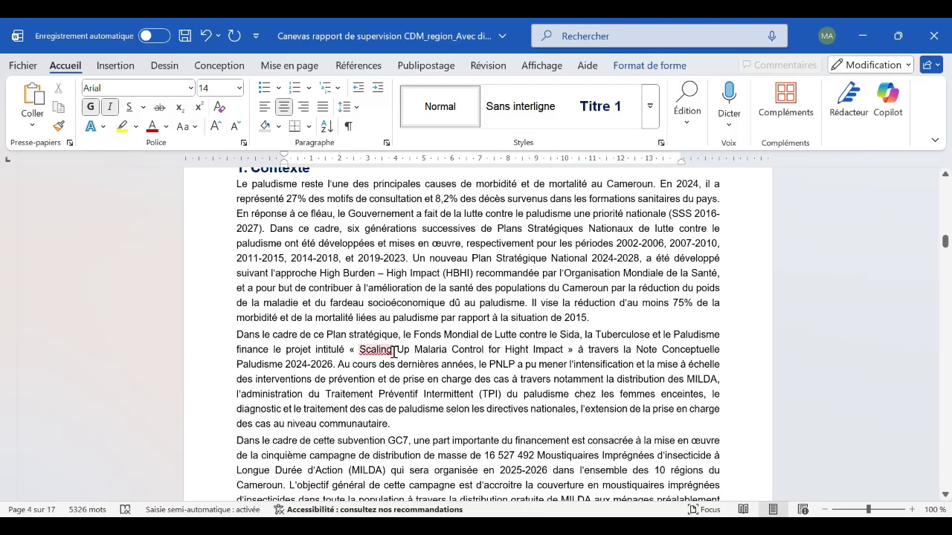
pyautogui.scroll(-2, 543, 376)
pyautogui.scroll(-6, 543, 372)
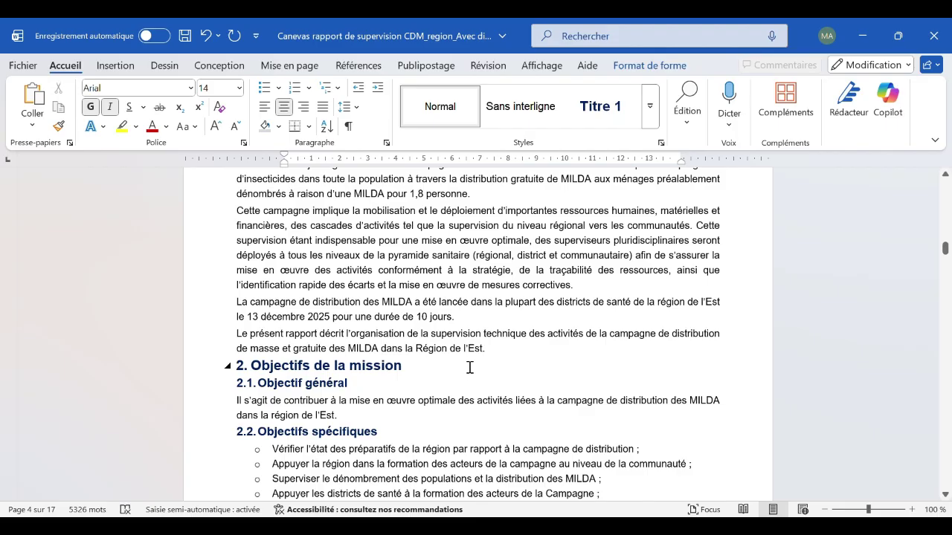
pyautogui.scroll(-2, 328, 380)
pyautogui.scroll(-1, 328, 380)
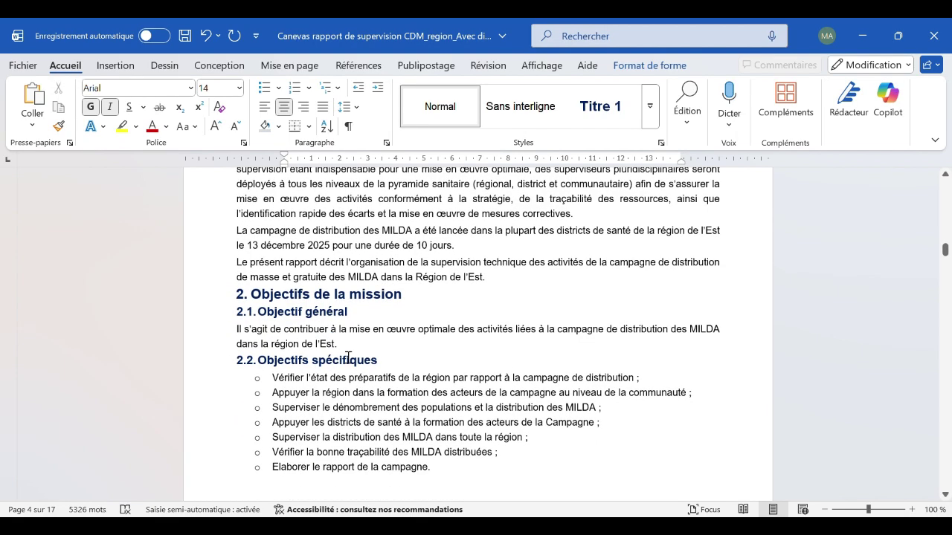
pyautogui.moveTo(315, 343); pyautogui.dragTo(338, 344)
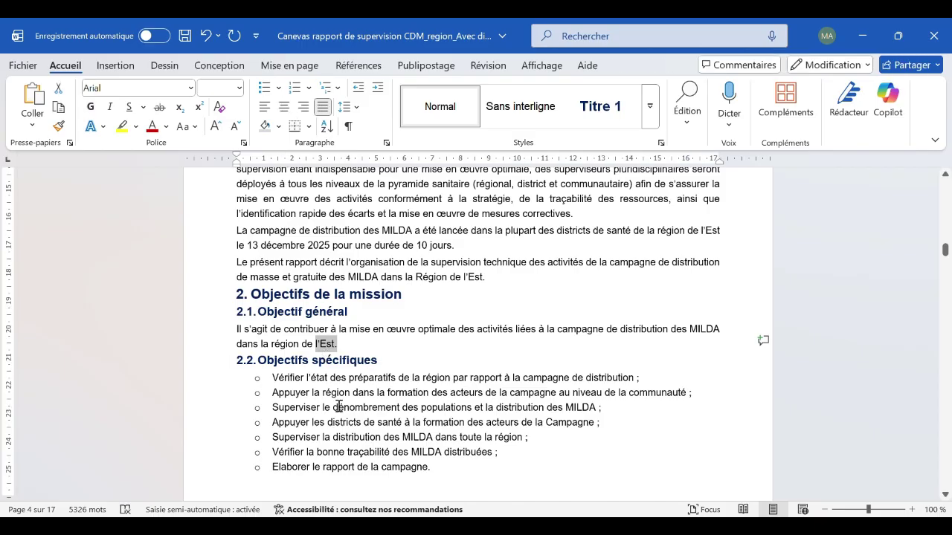
pyautogui.scroll(-3, 346, 395)
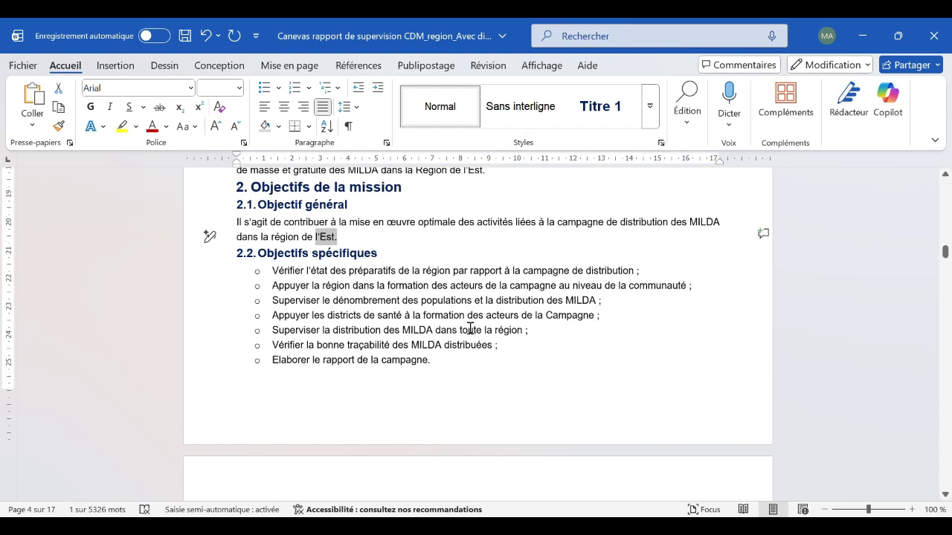
# - Review section 3, Méthodologie et déroulement de la mission, and select the dashboard image under 3.2 Déroulement de la supervision
pyautogui.scroll(-6, 433, 334)
pyautogui.scroll(-3, 412, 369)
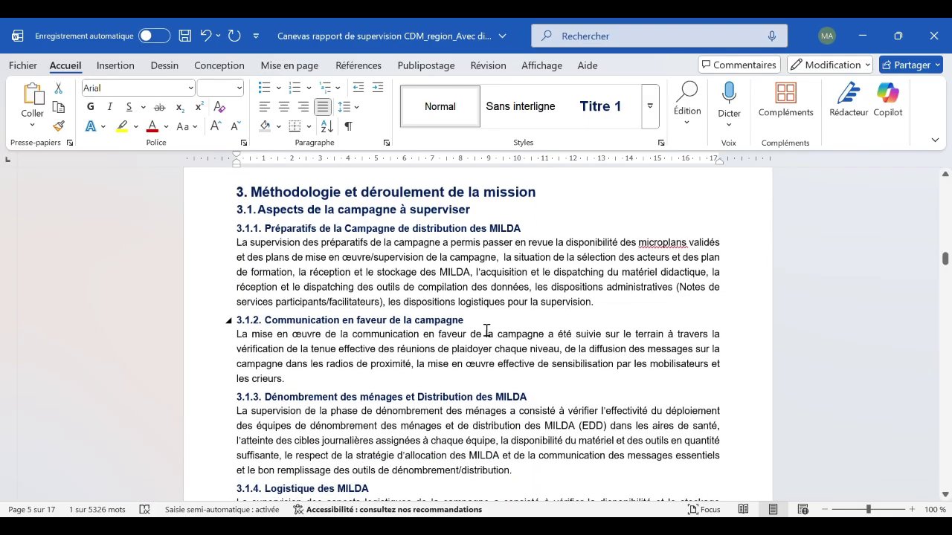
pyautogui.scroll(-7, 490, 315)
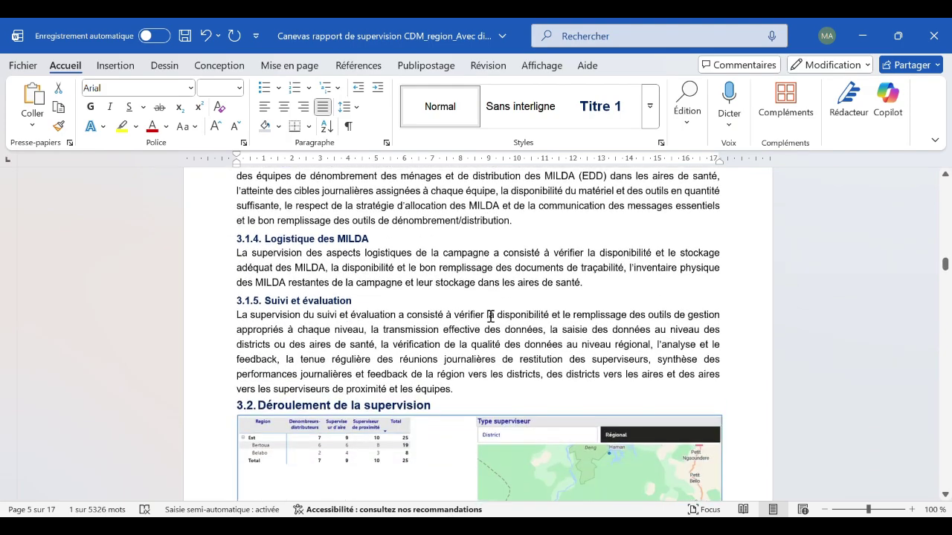
pyautogui.scroll(-2, 435, 343)
pyautogui.scroll(-3, 435, 343)
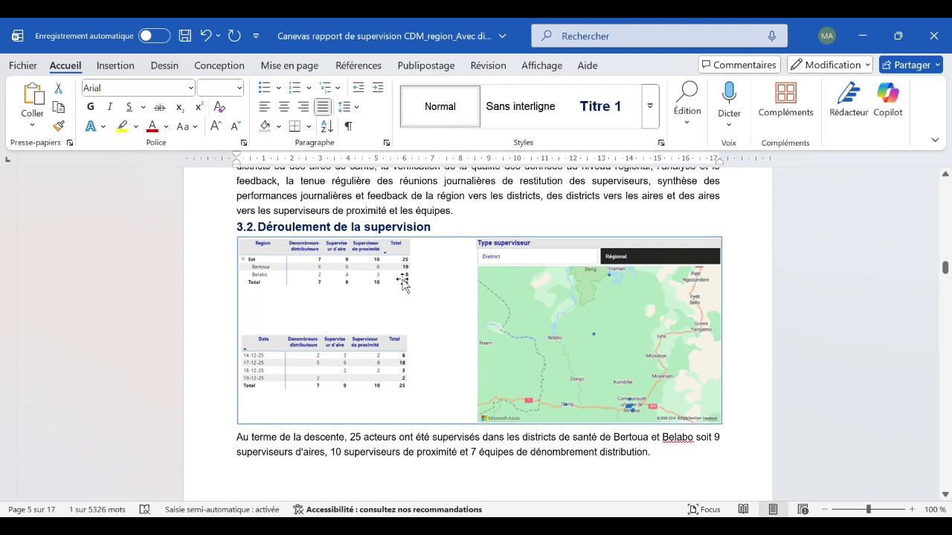
pyautogui.click(400, 323)
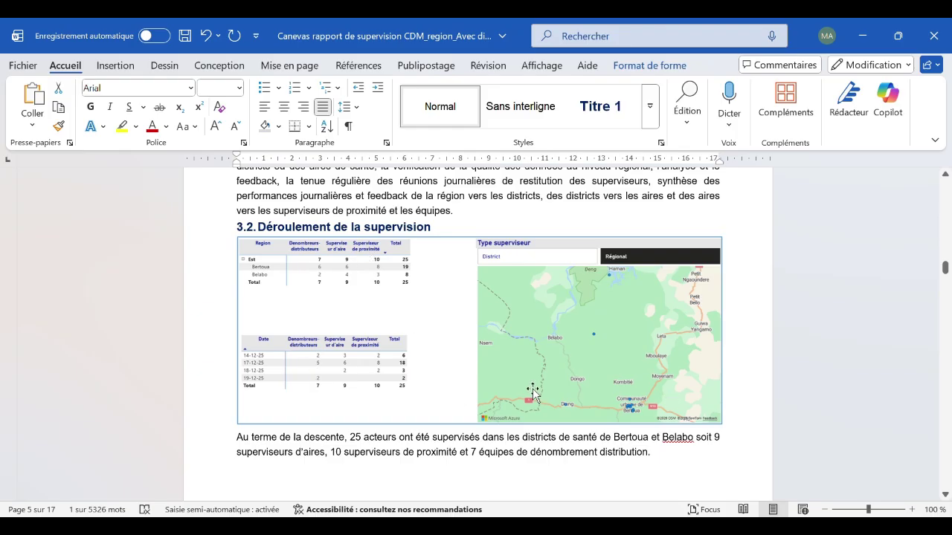
pyautogui.click(407, 326)
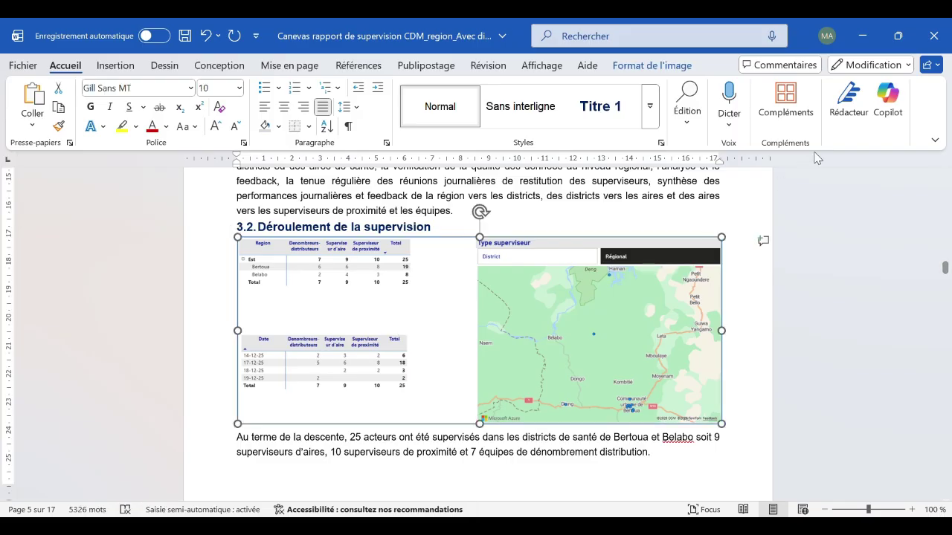
# - Switch to the Power BI dashboard in the browser, open the Supervision - Carte page and look through its table of supervisions by date
pyautogui.hotkey('alt', 'Tab')
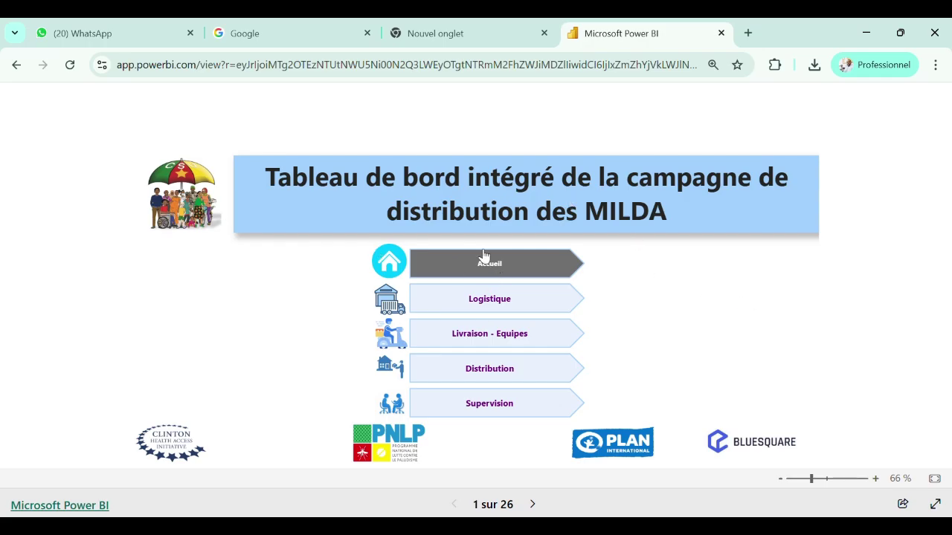
pyautogui.click(501, 411)
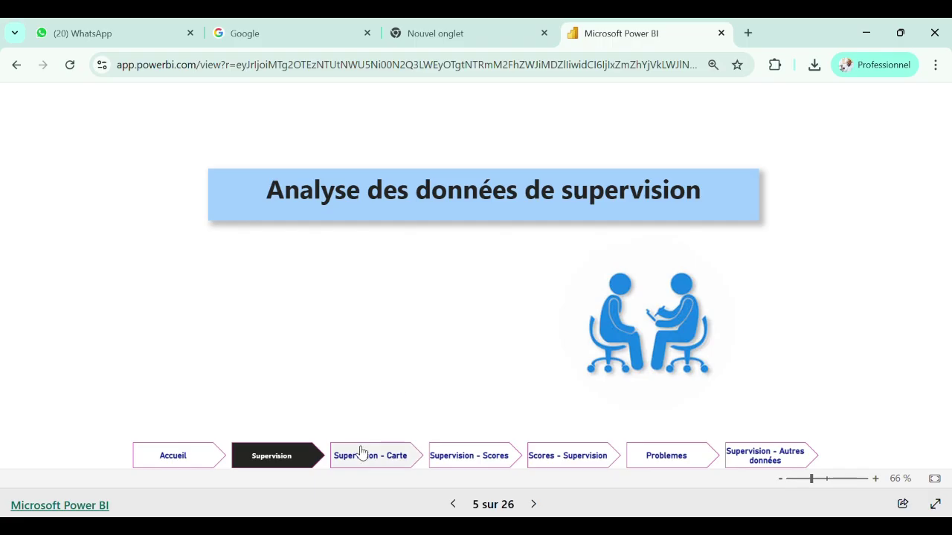
pyautogui.click(394, 466)
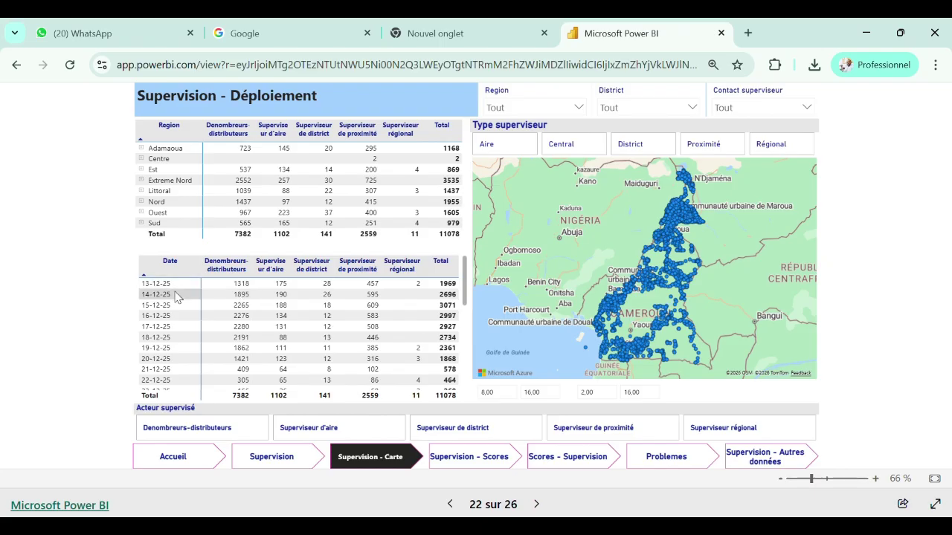
pyautogui.scroll(-6, 224, 301)
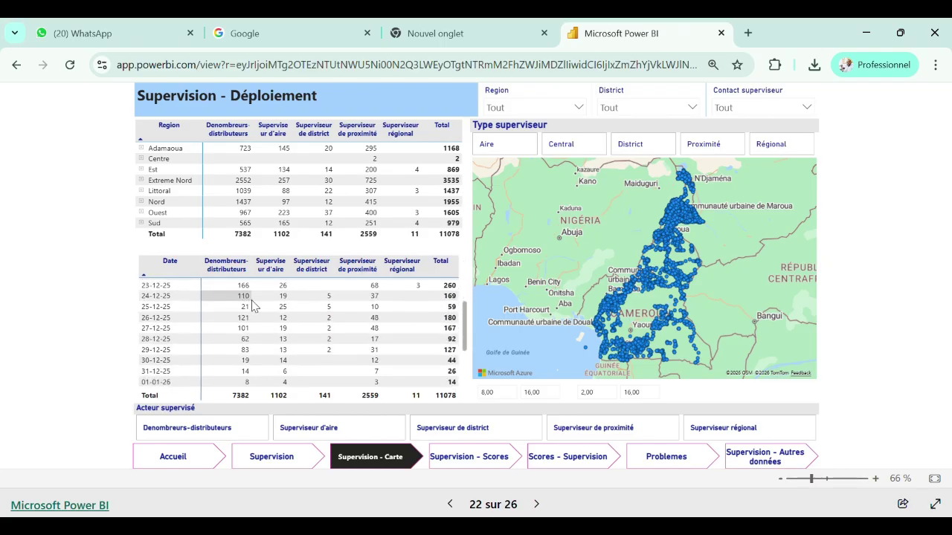
pyautogui.scroll(6, 249, 298)
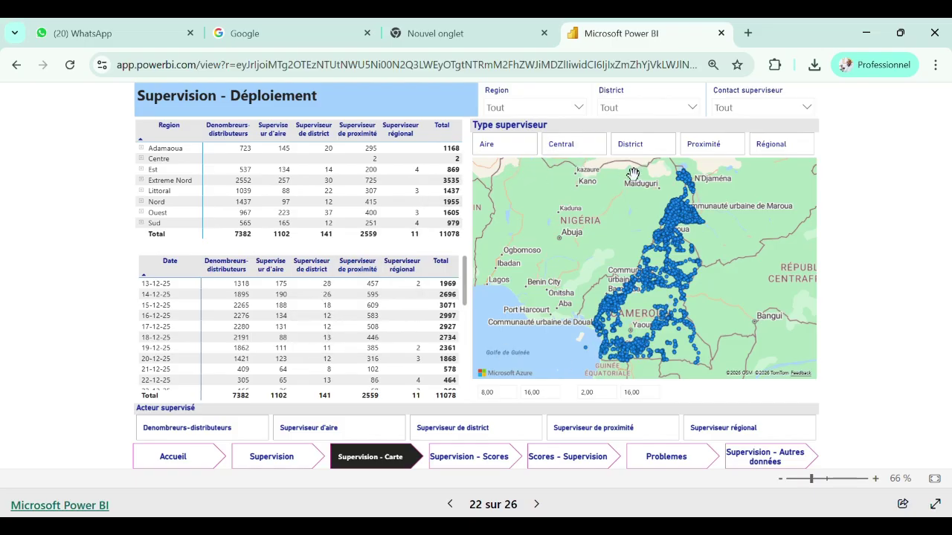
# - Filter the Supervision - Déploiement page to the Régional supervisor type and the Est region
pyautogui.click(775, 152)
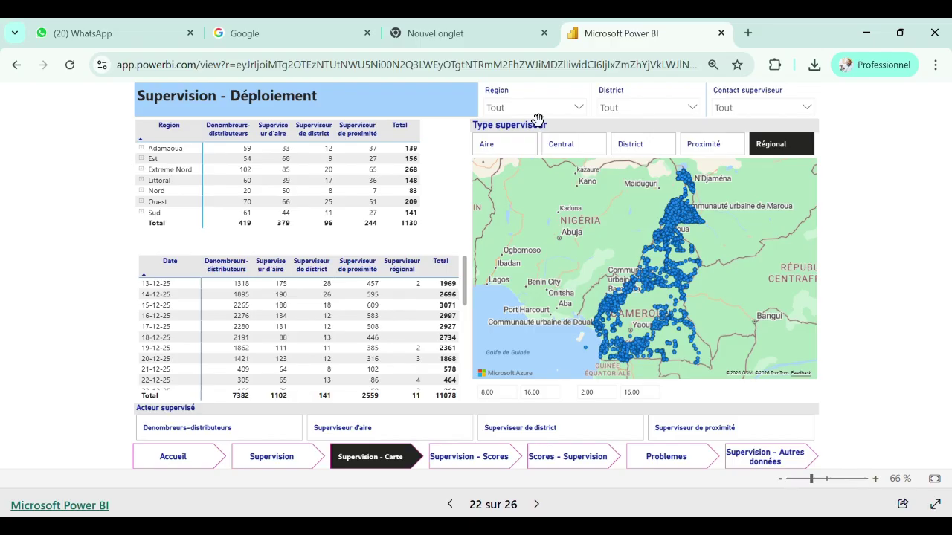
pyautogui.click(579, 110)
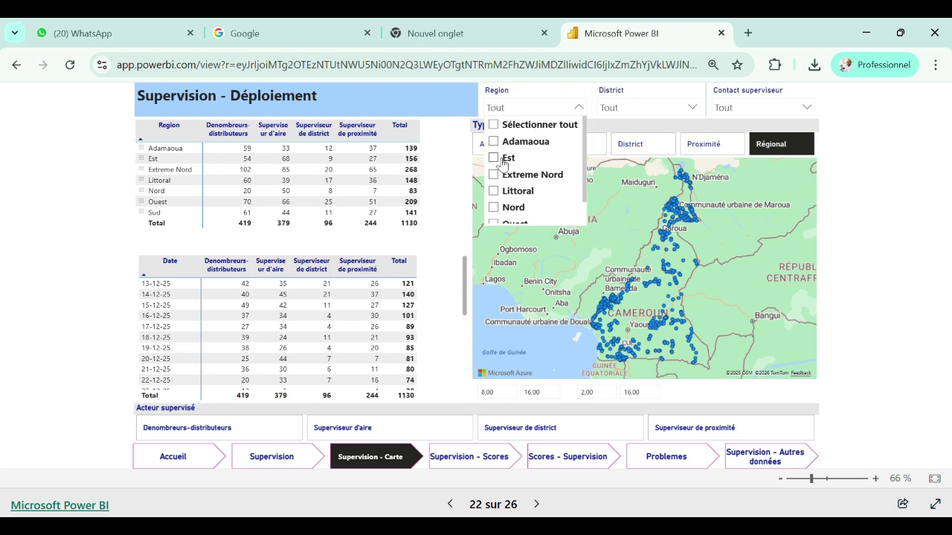
pyautogui.click(503, 159)
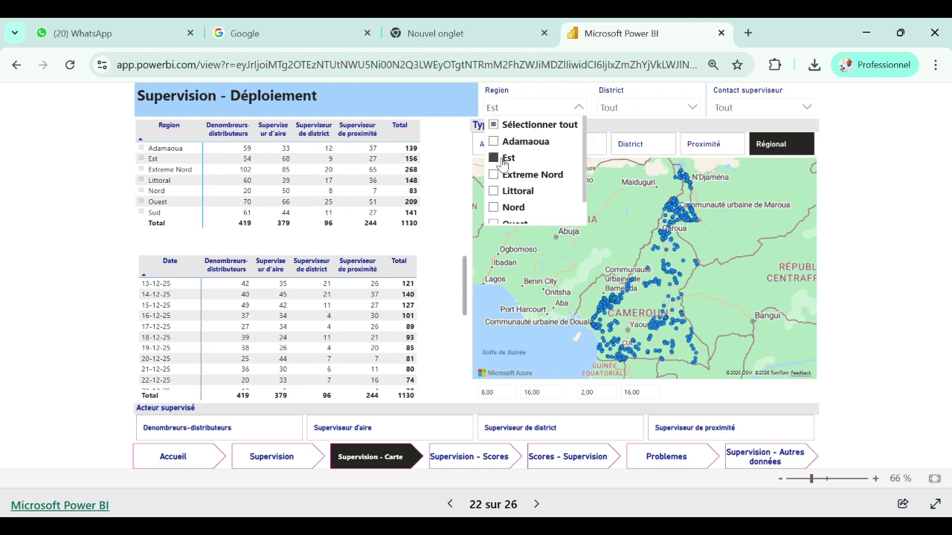
pyautogui.click(855, 225)
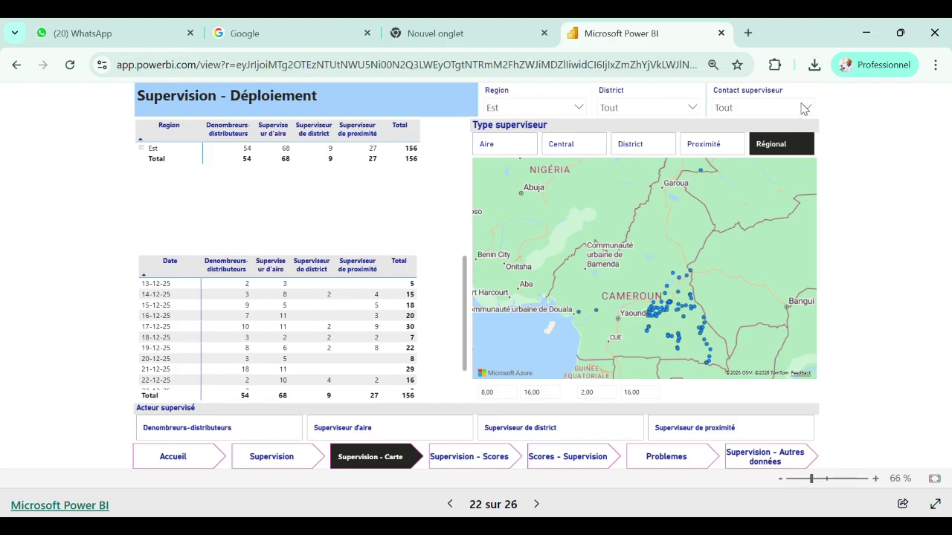
# - Filter the deployment data to a single regional supervisor by choosing that supervisor's contact number
pyautogui.click(749, 114)
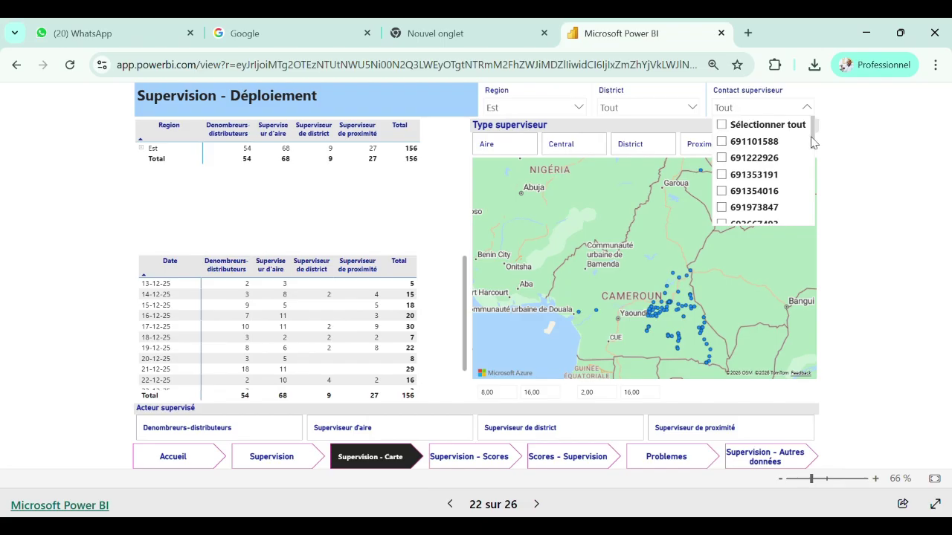
pyautogui.moveTo(814, 143); pyautogui.dragTo(813, 180)
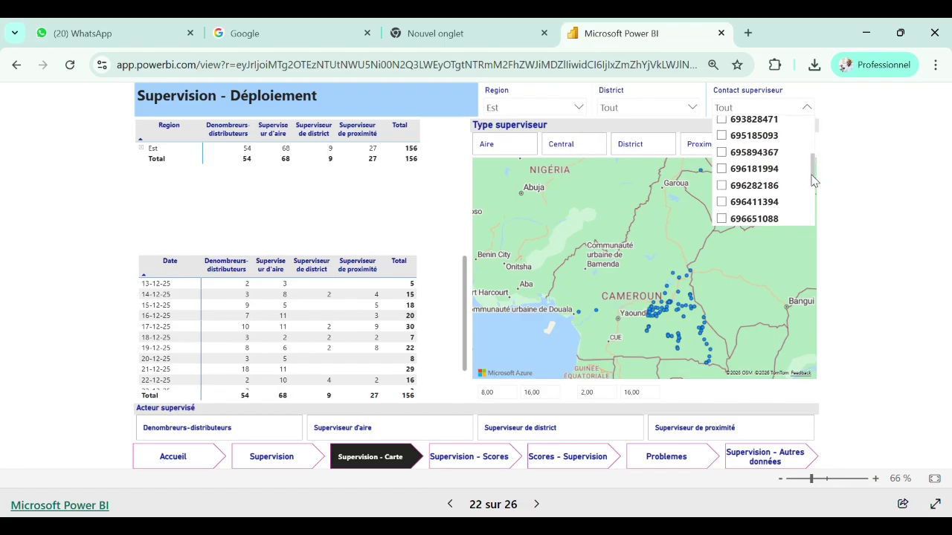
pyautogui.click(723, 153)
pyautogui.click(849, 181)
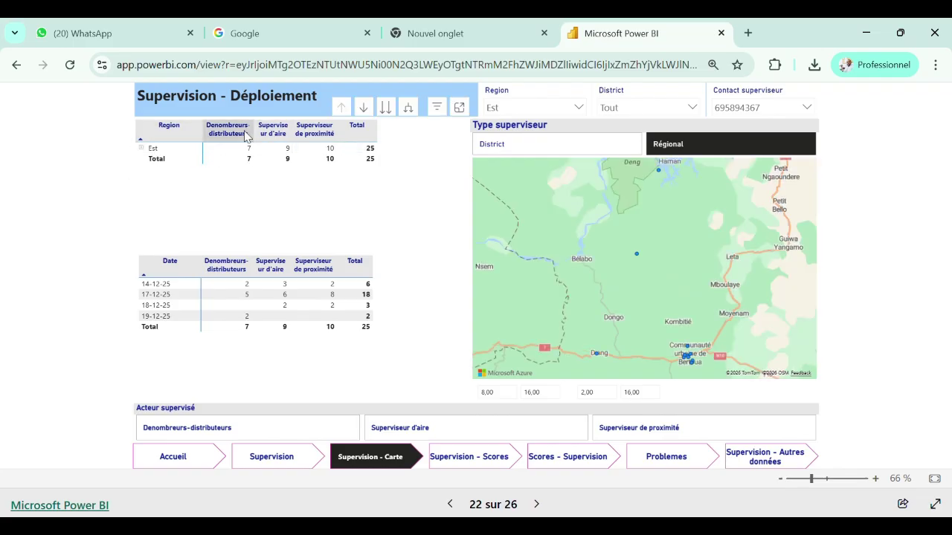
# - Expand Est to its districts in the region table, checking the health areas under Belabo and Bertoua before collapsing both districts
pyautogui.click(145, 149)
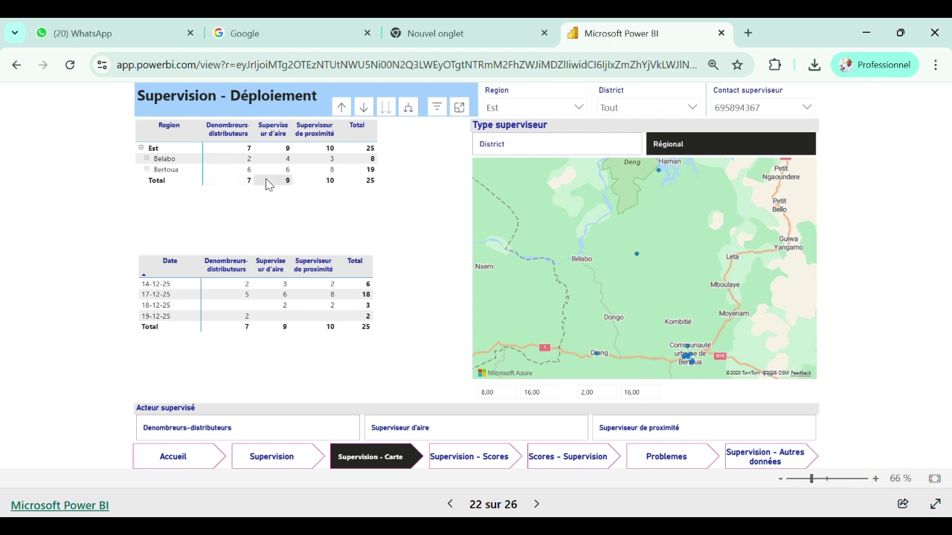
pyautogui.click(148, 159)
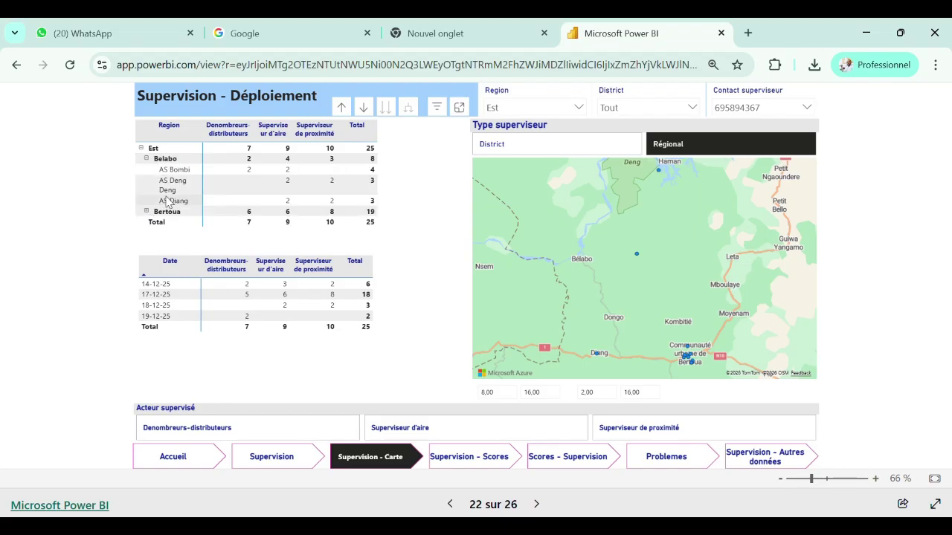
pyautogui.click(147, 211)
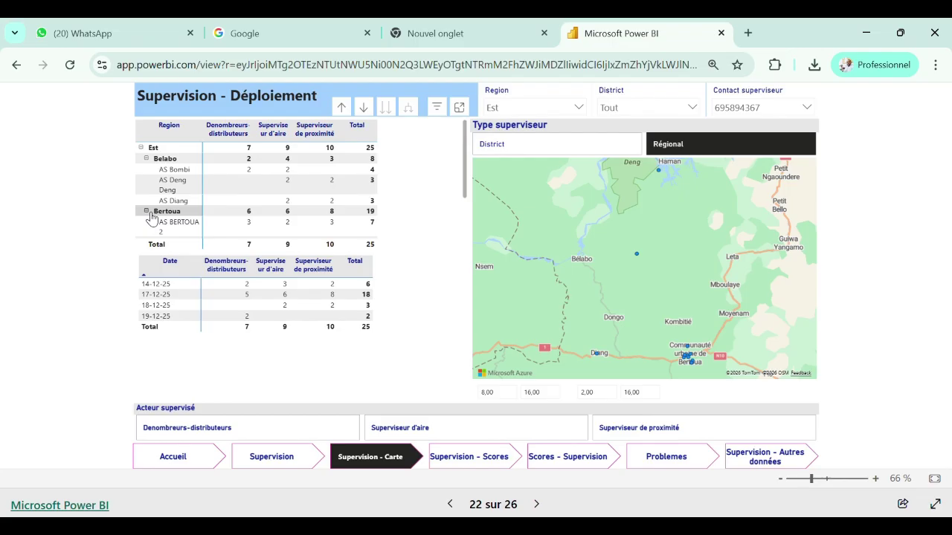
pyautogui.click(152, 160)
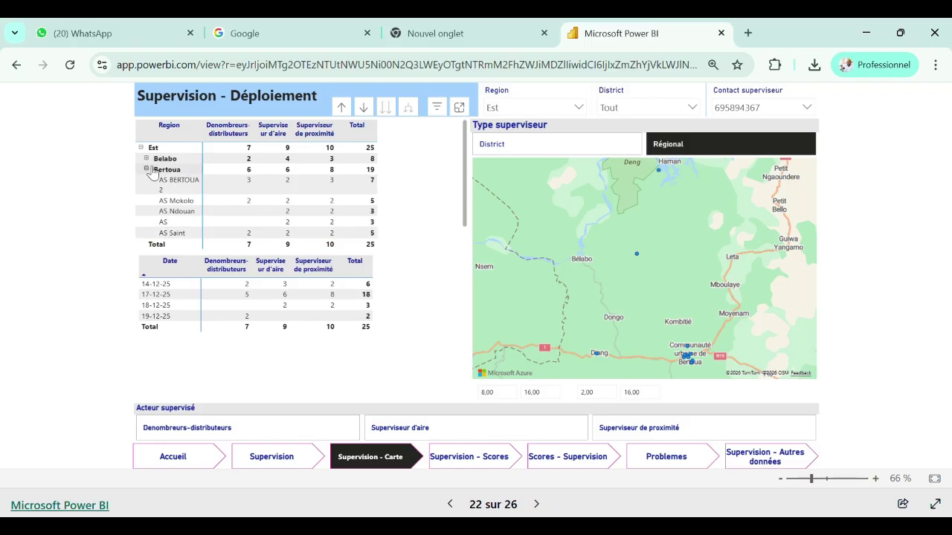
pyautogui.click(148, 169)
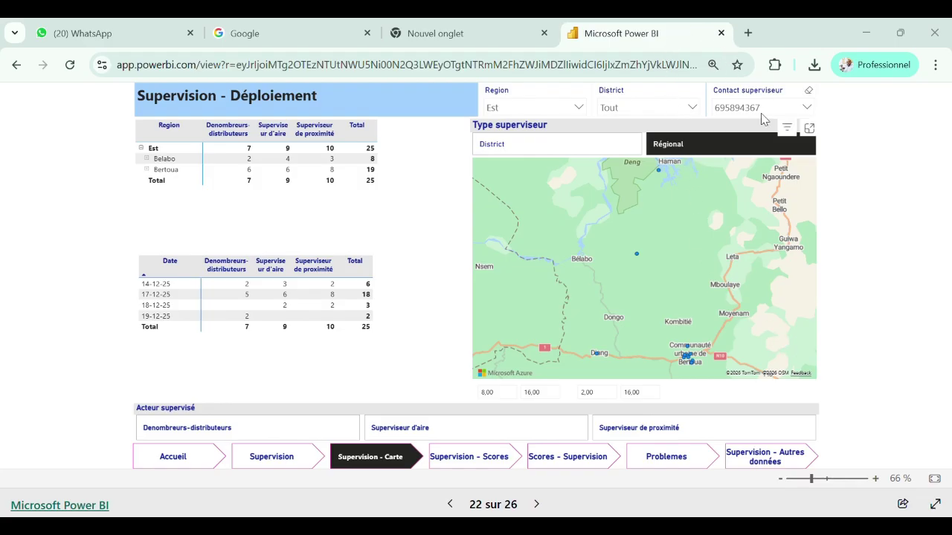
# - Switch to the Word report and replace the old dashboard image under 3.2 Déroulement de la supervision with the new dashboard capture
pyautogui.hotkey('alt', 'Tab')
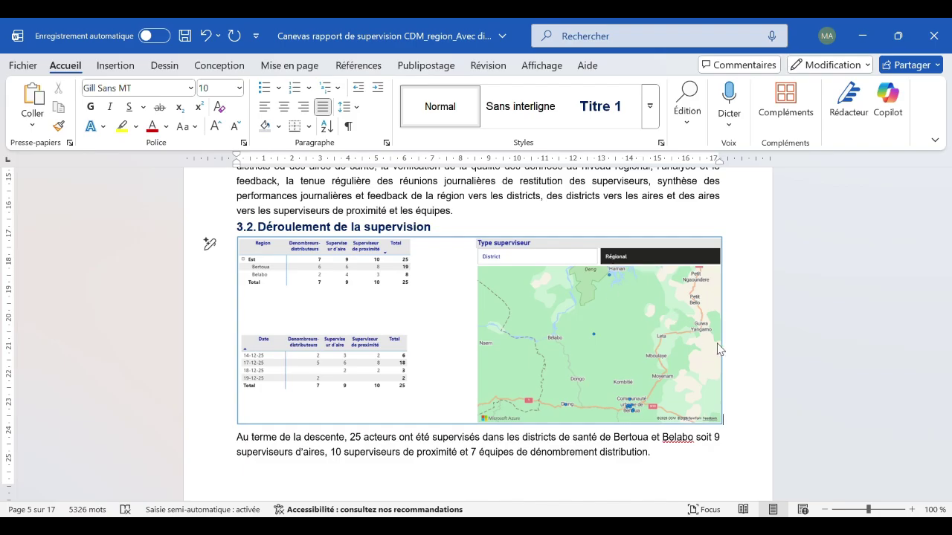
pyautogui.click(461, 388)
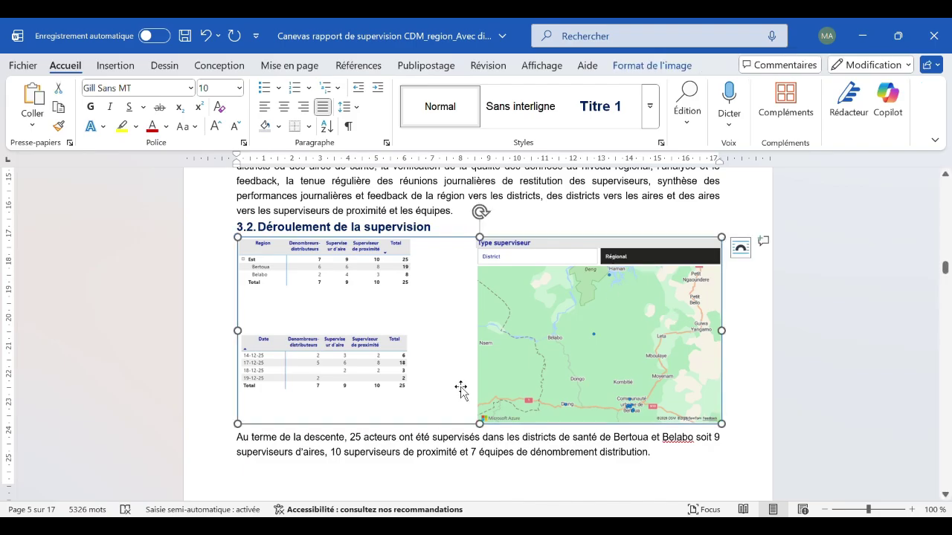
pyautogui.press('Delete')
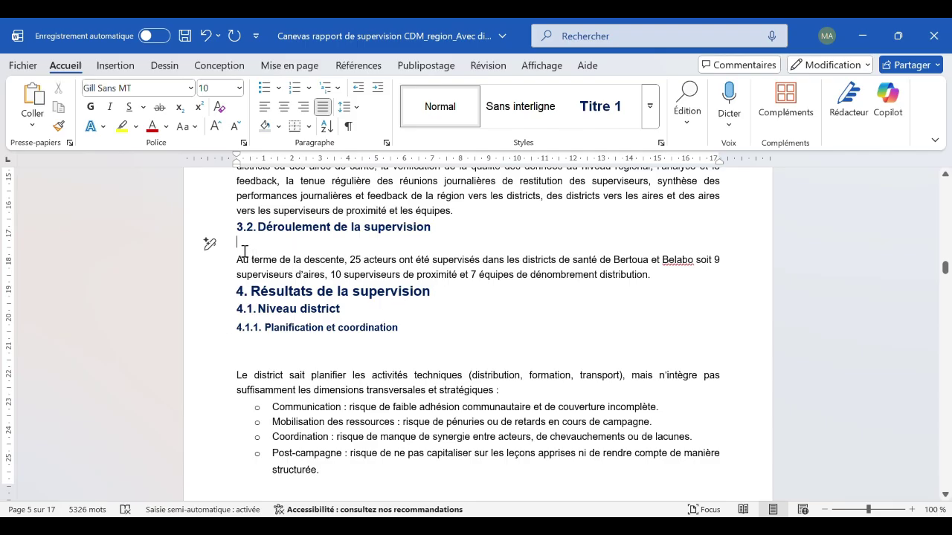
pyautogui.hotkey('ctrl', 'v')
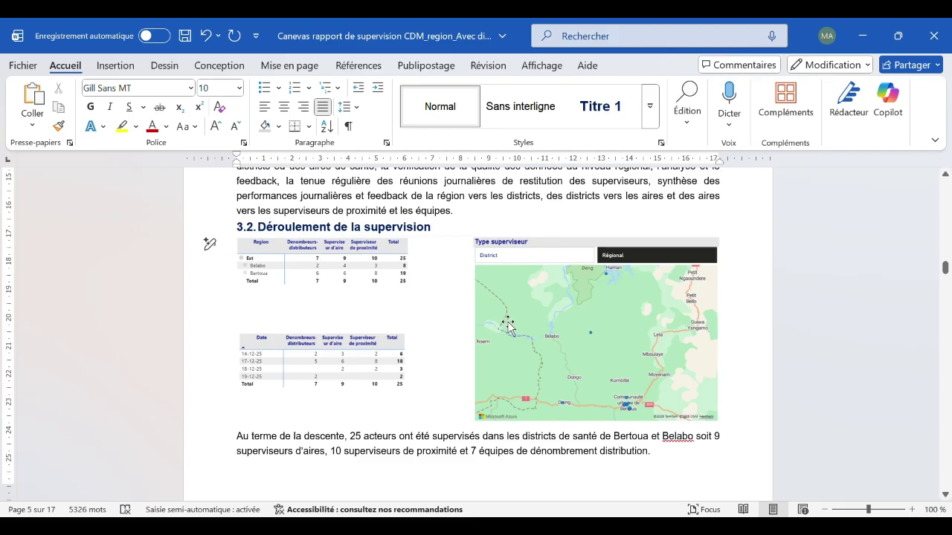
# - Wrap the text above and below the new dashboard image, position it under heading 3.2, and delete the empty paragraph beneath it
pyautogui.click(390, 305)
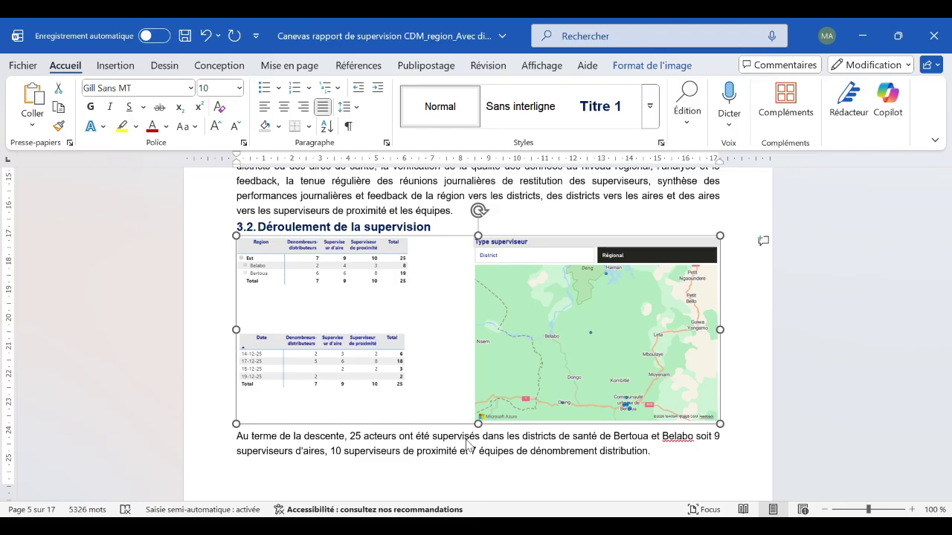
pyautogui.hotkey('ctrl', 'z')
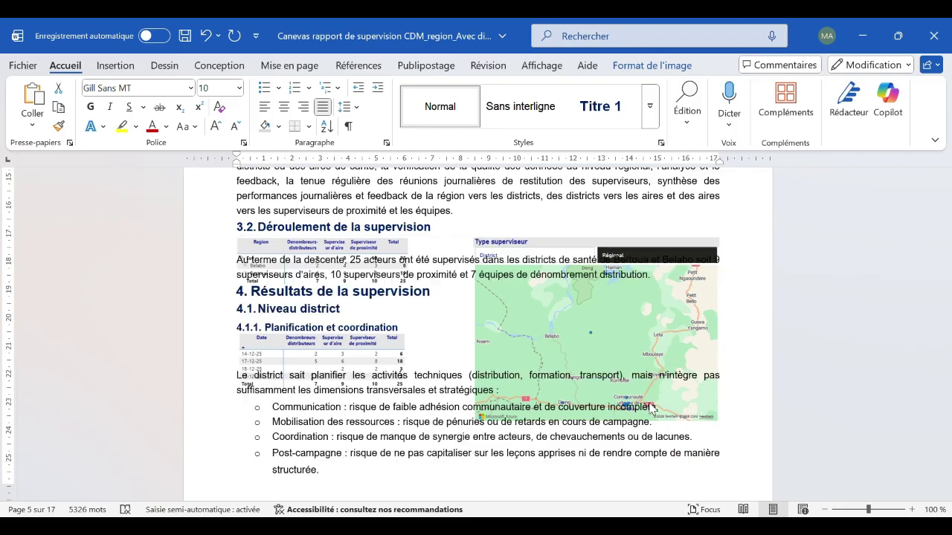
pyautogui.moveTo(350, 306); pyautogui.dragTo(348, 285)
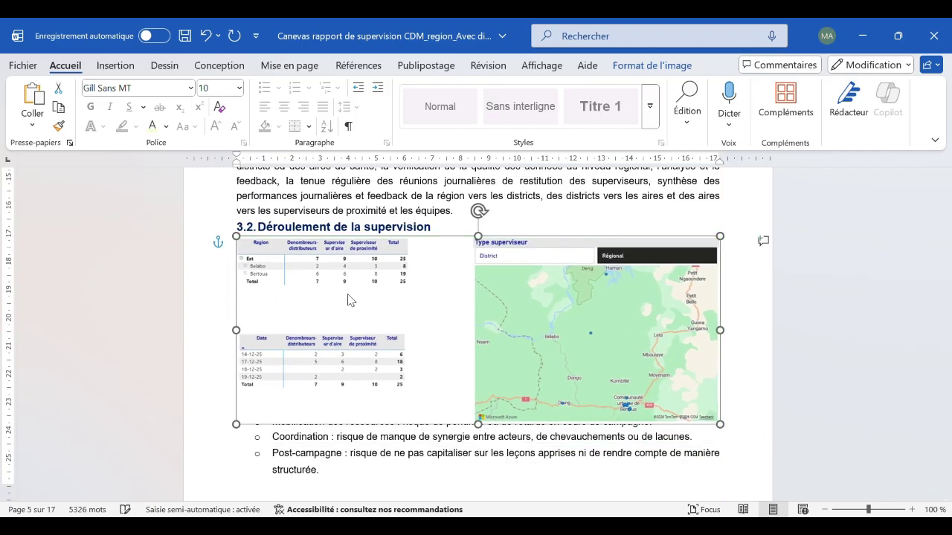
pyautogui.click(461, 444)
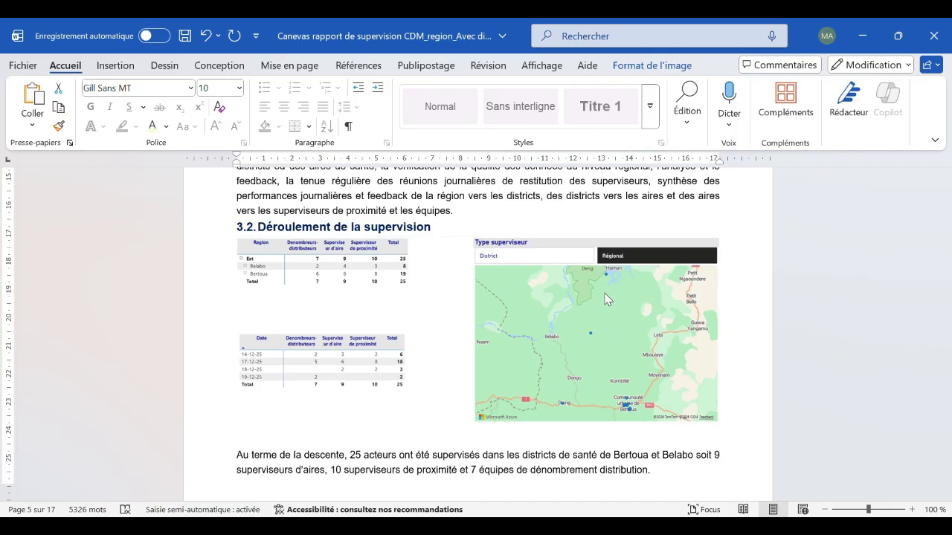
pyautogui.click(608, 298)
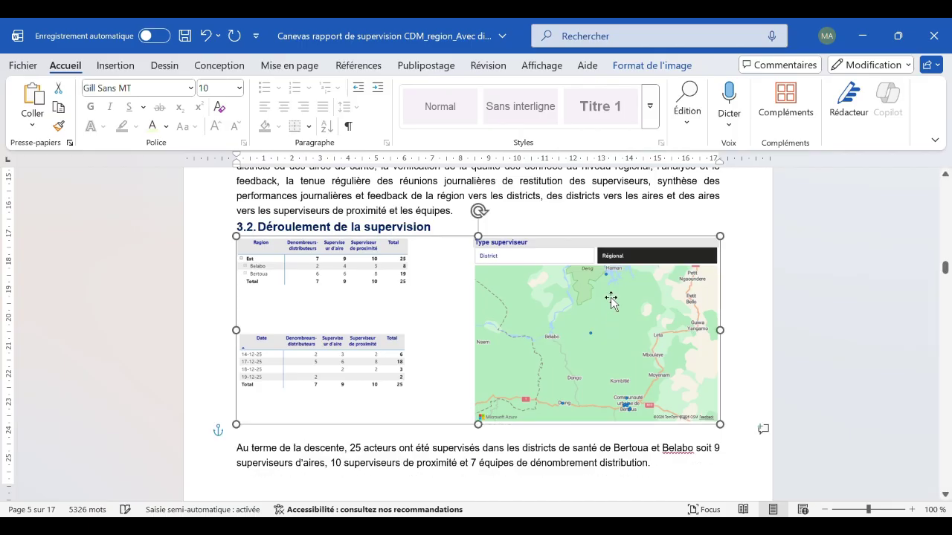
pyautogui.click(274, 439)
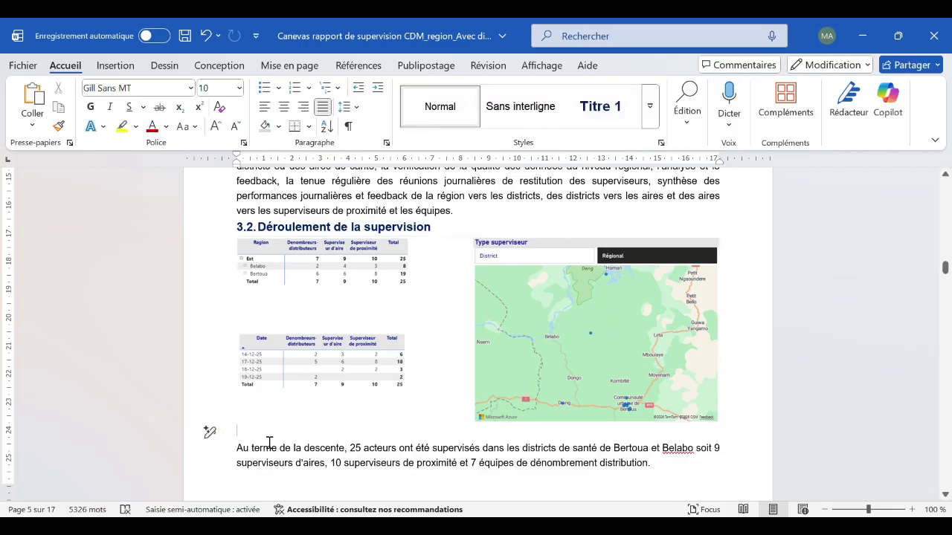
pyautogui.press('Delete')
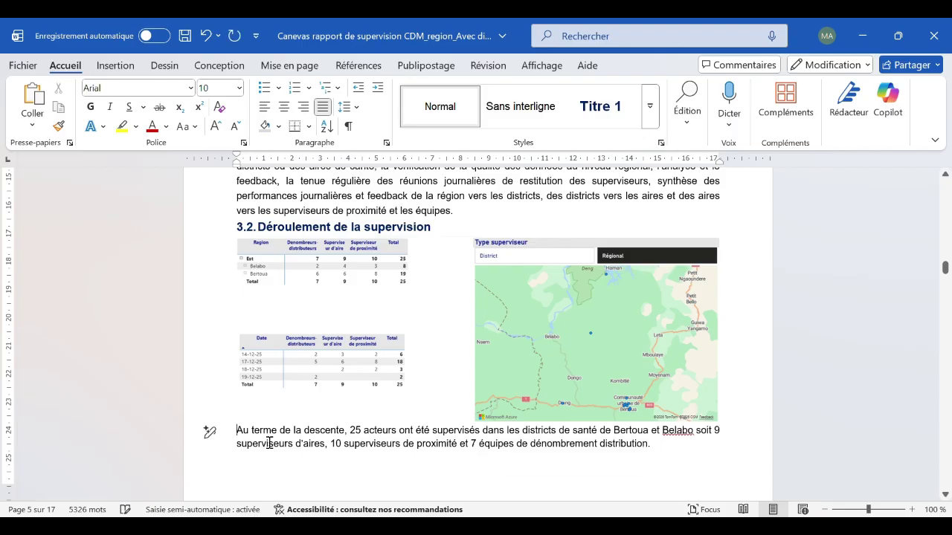
# - Check the placement of the new dashboard image between heading 3.2 and the summary paragraph
pyautogui.click(403, 366)
pyautogui.scroll(-3, 527, 314)
pyautogui.scroll(3, 526, 315)
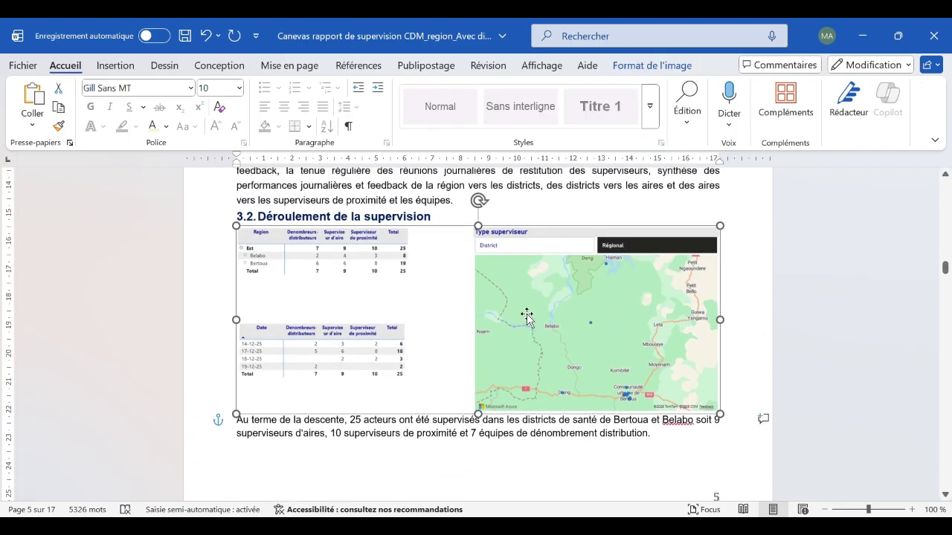
pyautogui.scroll(2, 521, 316)
pyautogui.scroll(-2, 337, 340)
pyautogui.scroll(2, 338, 338)
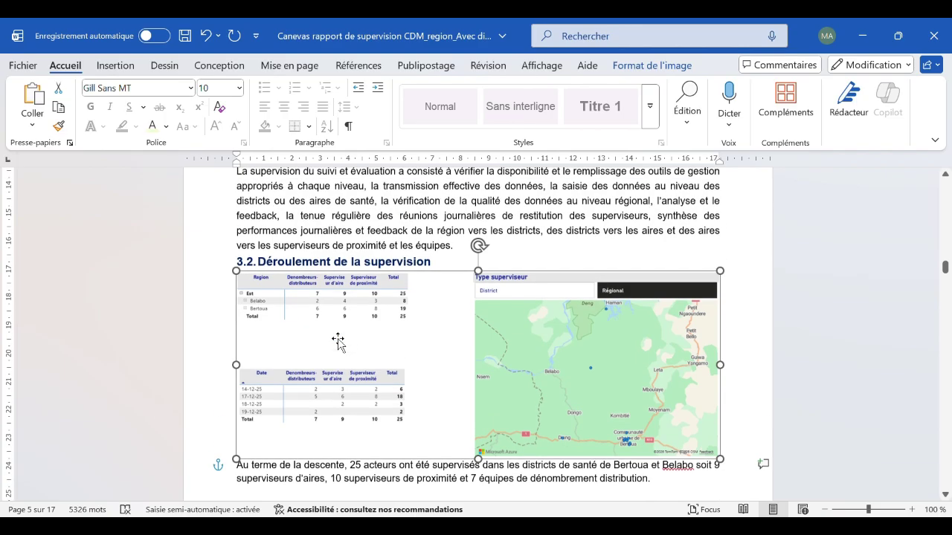
pyautogui.scroll(3, 338, 339)
pyautogui.click(714, 370)
pyautogui.scroll(-5, 714, 407)
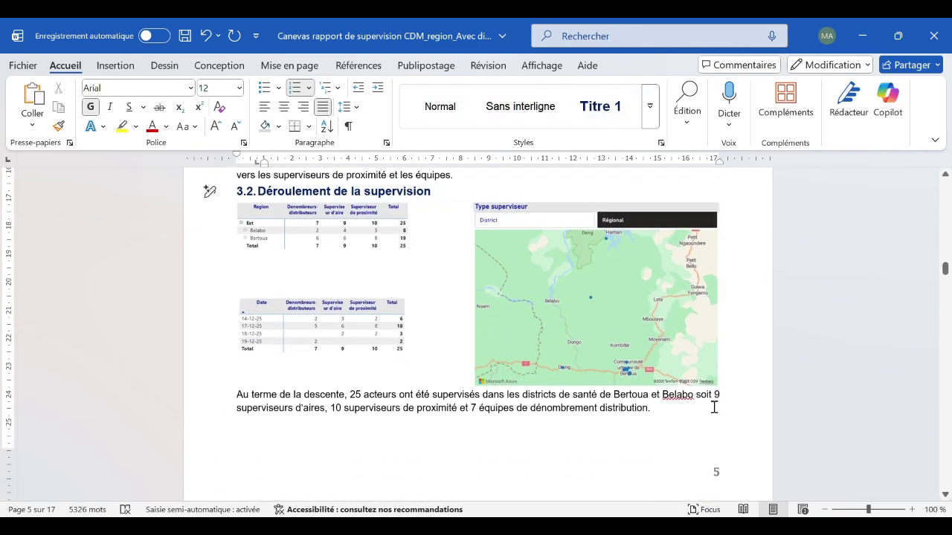
# - Add a thin light outline to the dashboard image under 3.2 Déroulement de la supervision
pyautogui.click(718, 342)
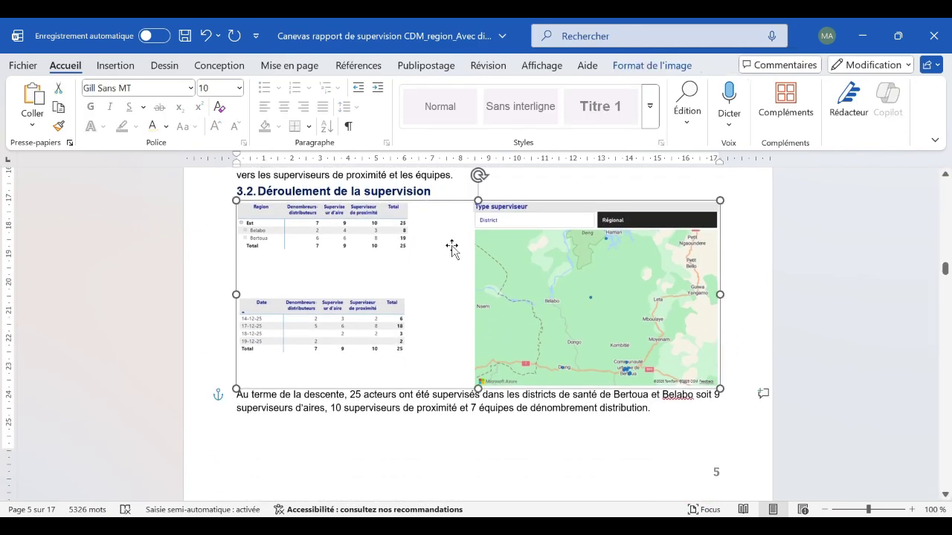
pyautogui.click(452, 450)
pyautogui.click(469, 323)
pyautogui.click(641, 72)
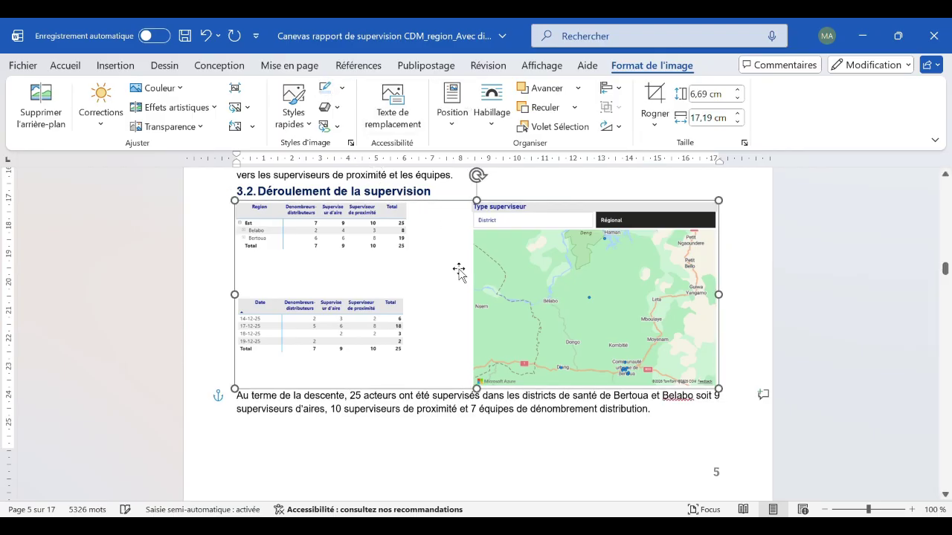
pyautogui.click(507, 455)
# - Compare the summary paragraph under the dashboard image with its tables, and check the transition to section 4, Résultats de la supervision
pyautogui.scroll(-2, 507, 455)
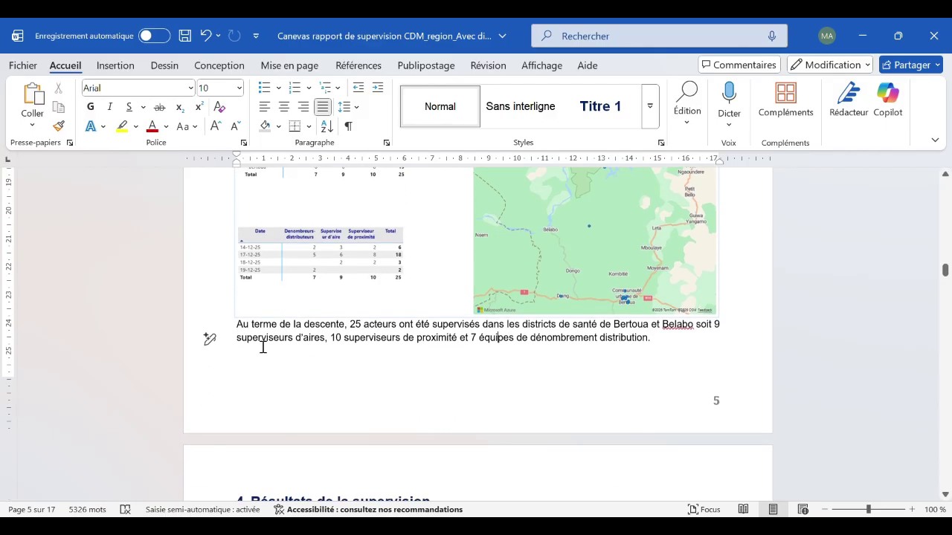
pyautogui.moveTo(238, 325); pyautogui.dragTo(654, 347)
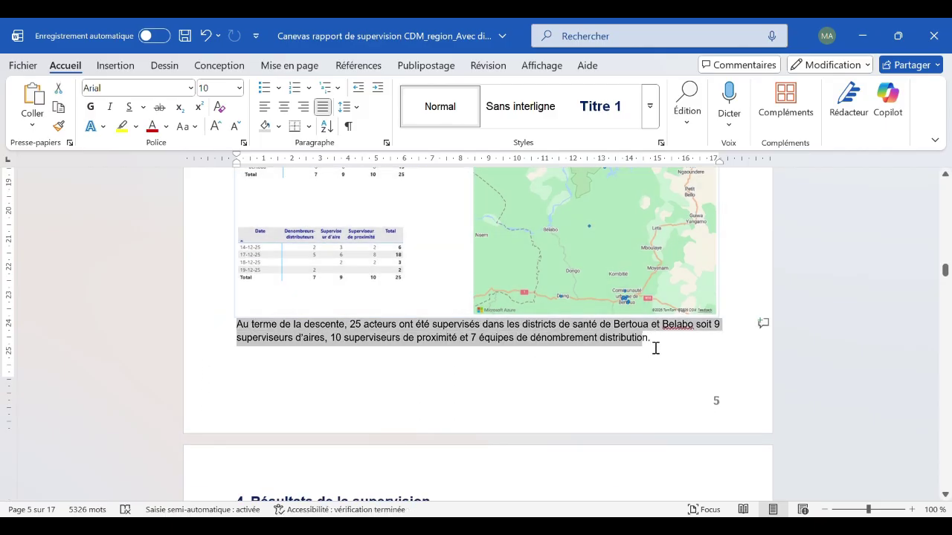
pyautogui.click(638, 339)
pyautogui.moveTo(299, 339); pyautogui.dragTo(236, 313)
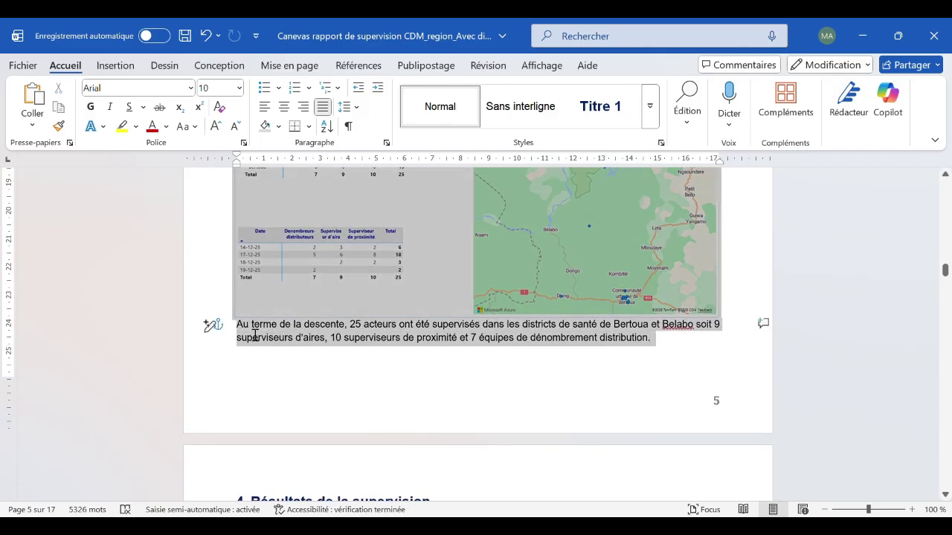
pyautogui.click(276, 367)
pyautogui.scroll(1, 338, 265)
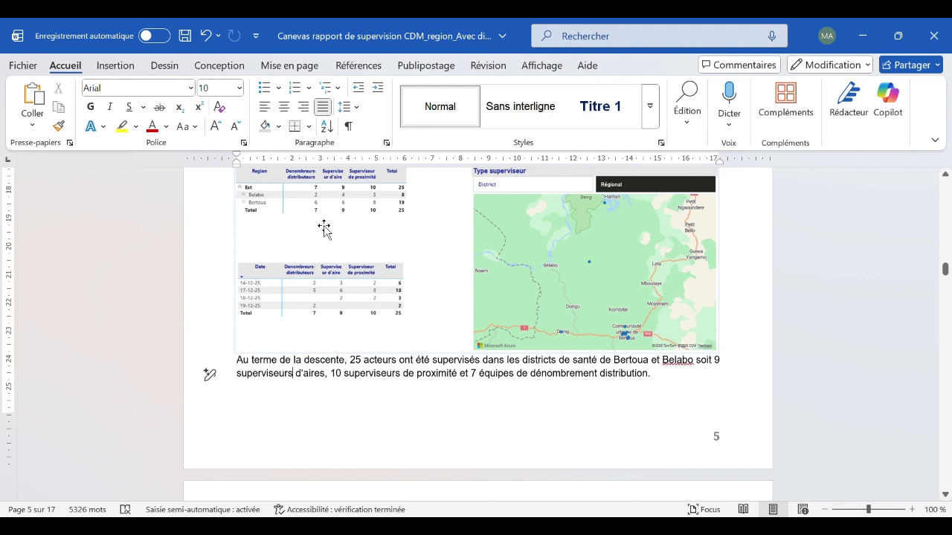
pyautogui.scroll(-4, 476, 427)
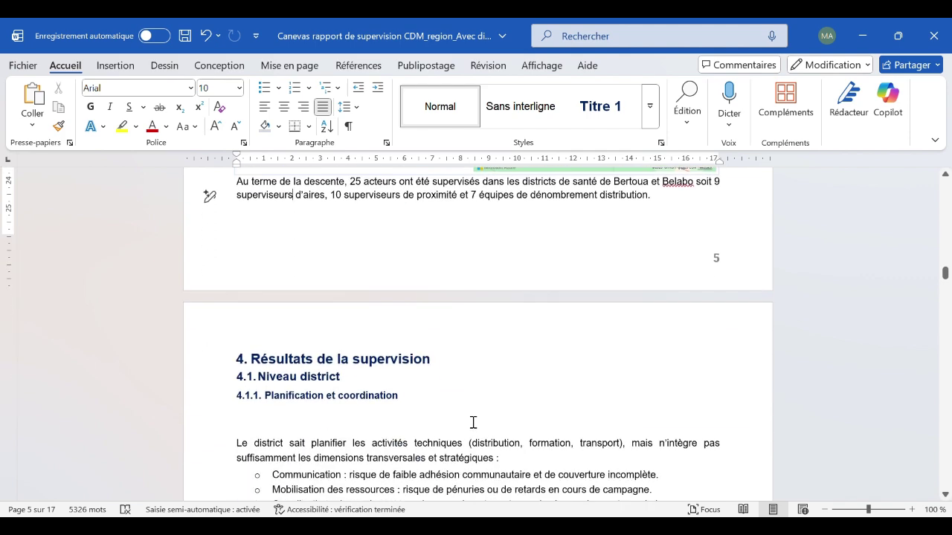
pyautogui.scroll(3, 474, 420)
pyautogui.scroll(5, 475, 420)
pyautogui.scroll(-3, 474, 420)
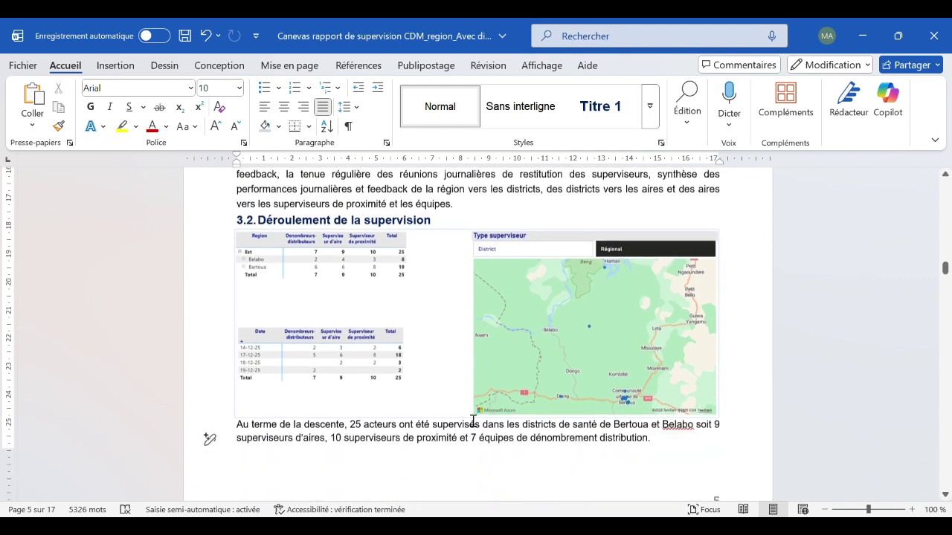
pyautogui.scroll(-5, 474, 420)
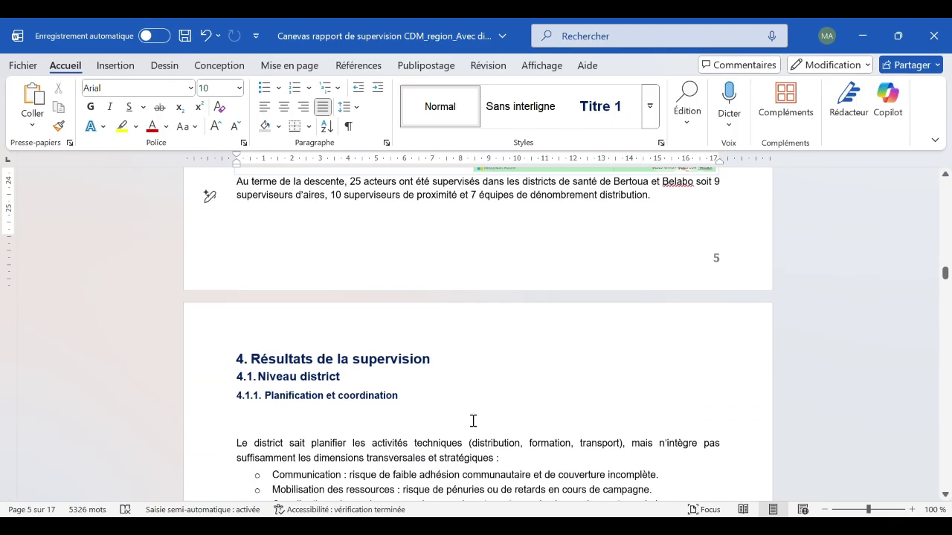
# - Check which actor types the dashboard under 3.2 covers and compare them with section 4.1 Niveau district and its subsections
pyautogui.scroll(-2, 426, 413)
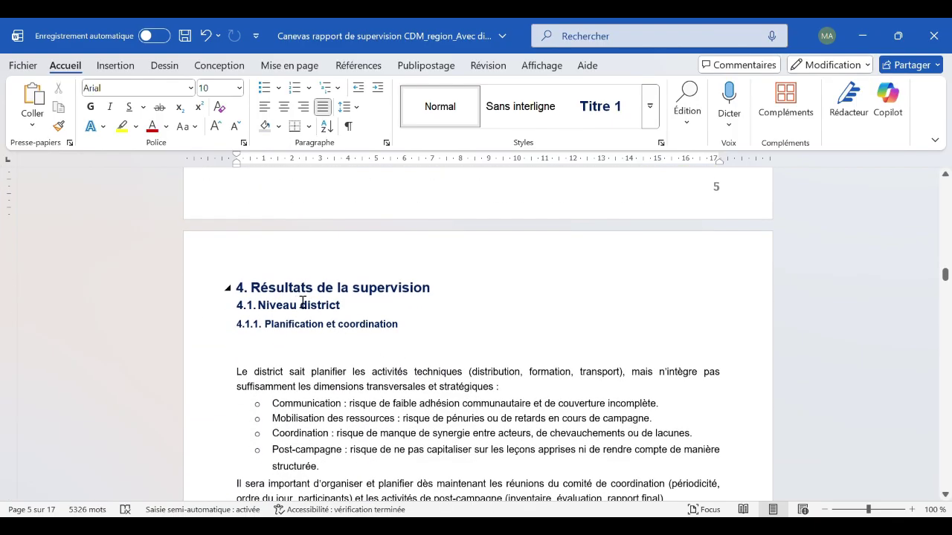
pyautogui.scroll(-3, 379, 351)
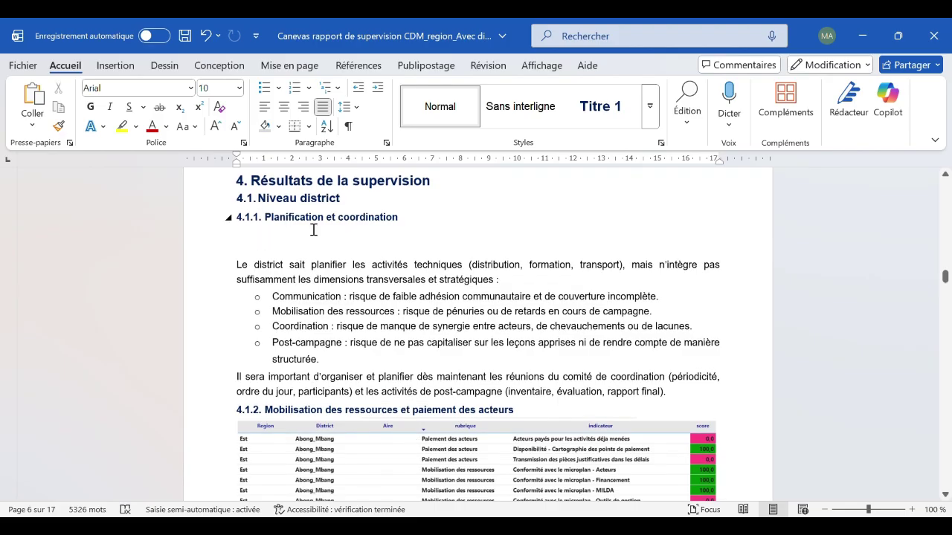
pyautogui.moveTo(349, 202); pyautogui.dragTo(258, 199)
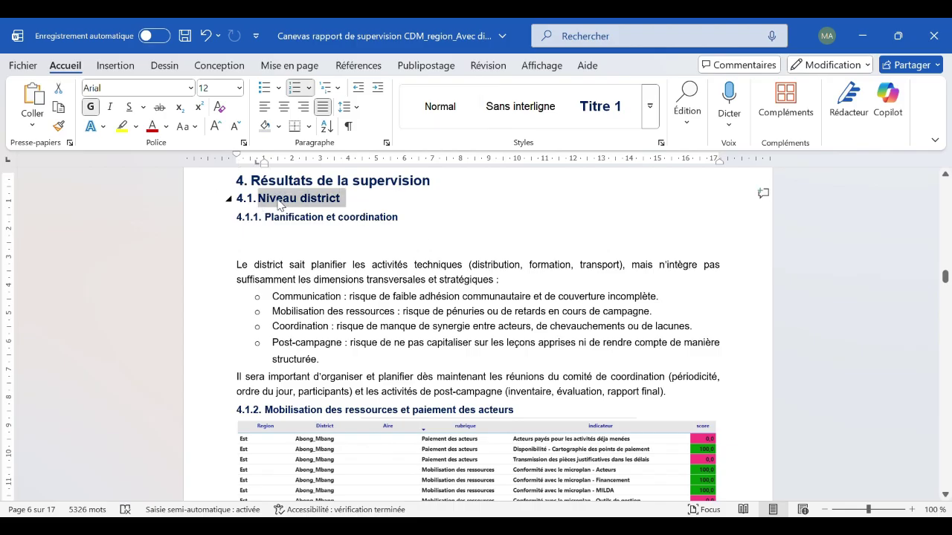
pyautogui.click(269, 202)
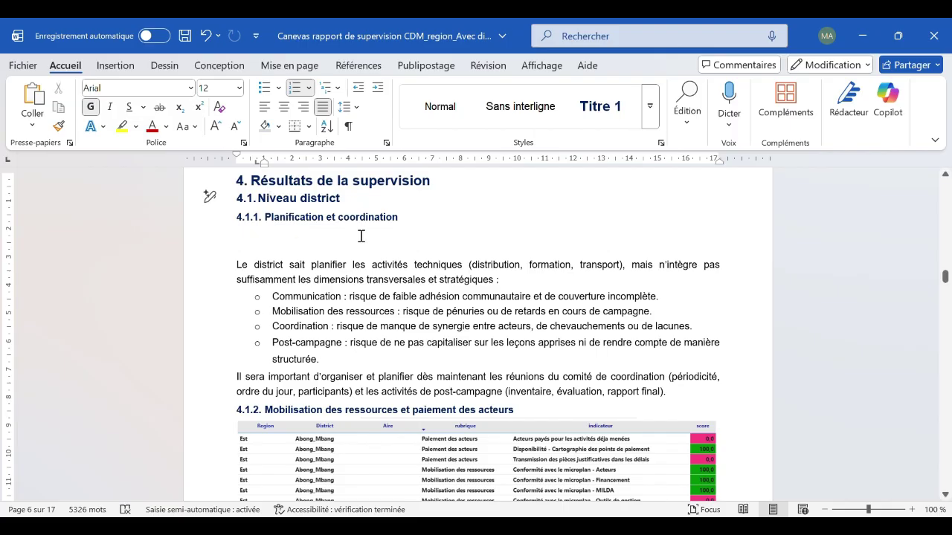
pyautogui.scroll(-3, 277, 285)
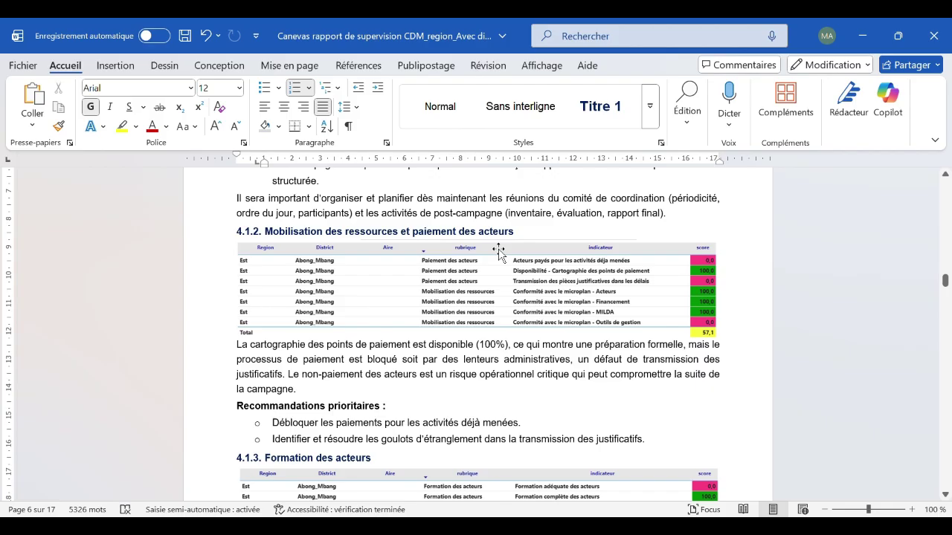
pyautogui.scroll(4, 389, 325)
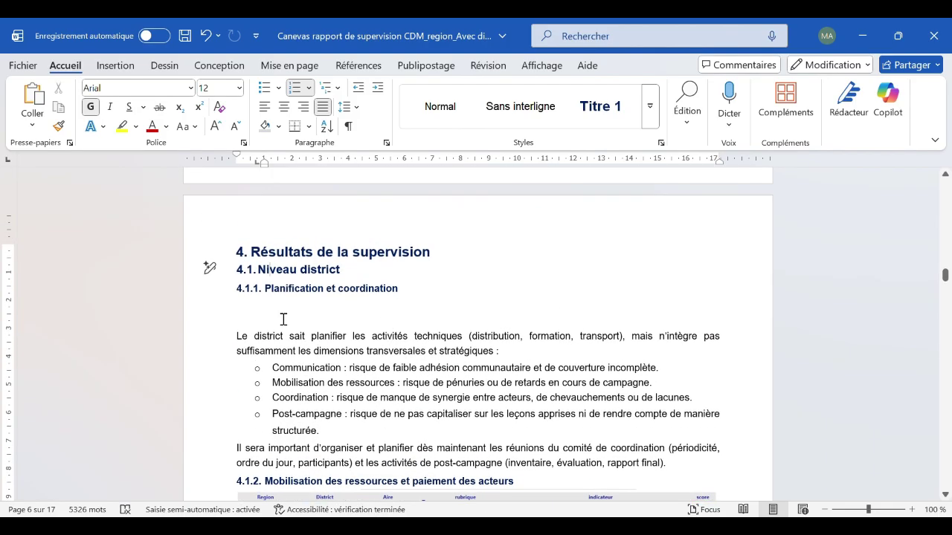
pyautogui.scroll(5, 358, 308)
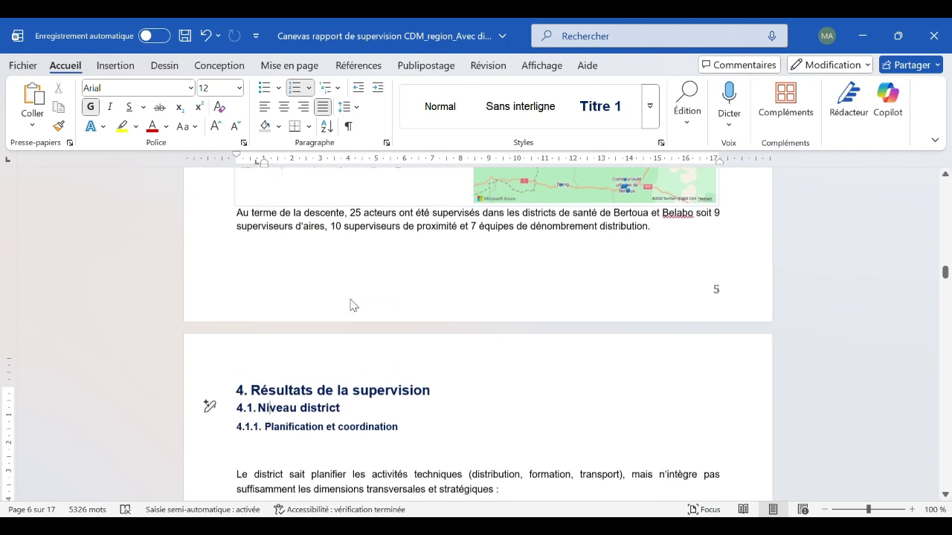
pyautogui.scroll(2, 349, 308)
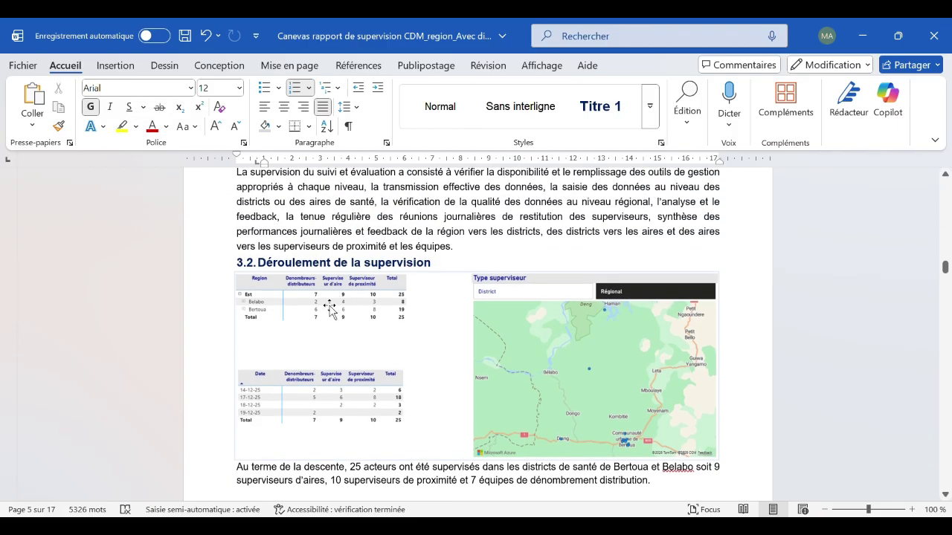
pyautogui.scroll(-2, 342, 327)
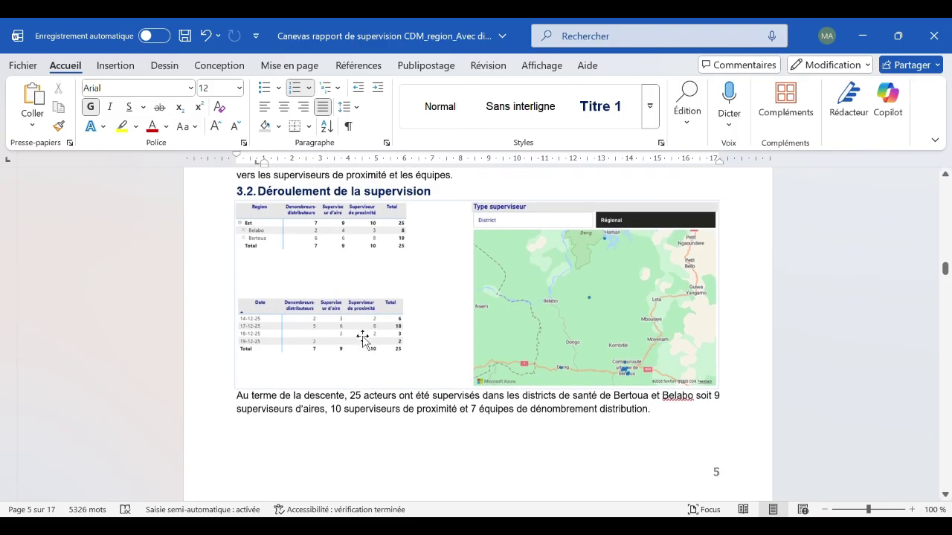
pyautogui.scroll(-1, 357, 325)
pyautogui.scroll(-4, 358, 325)
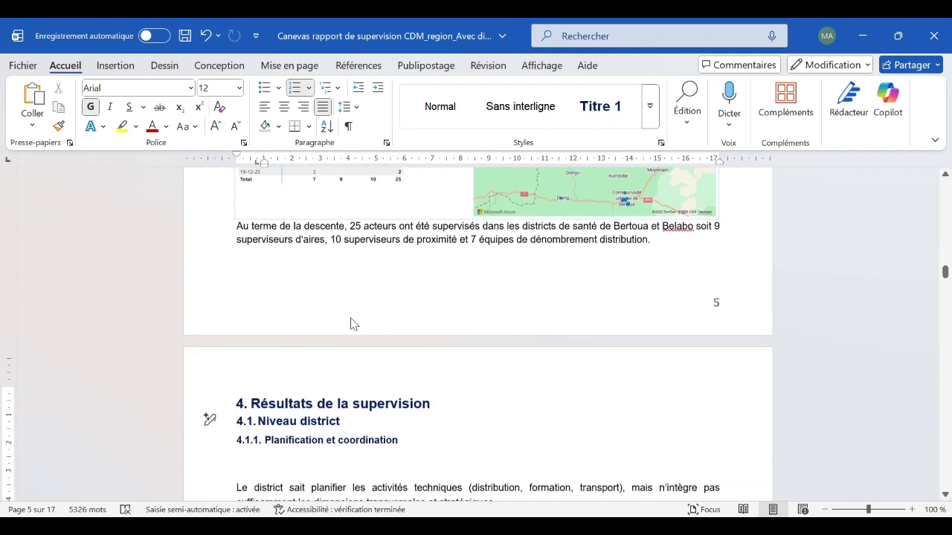
# - Add "Pas de résultats car ce type d’acteur n’a pas été supervisé pendant la campagne" under heading 4.1.1 Planification et coordination
pyautogui.click(258, 304)
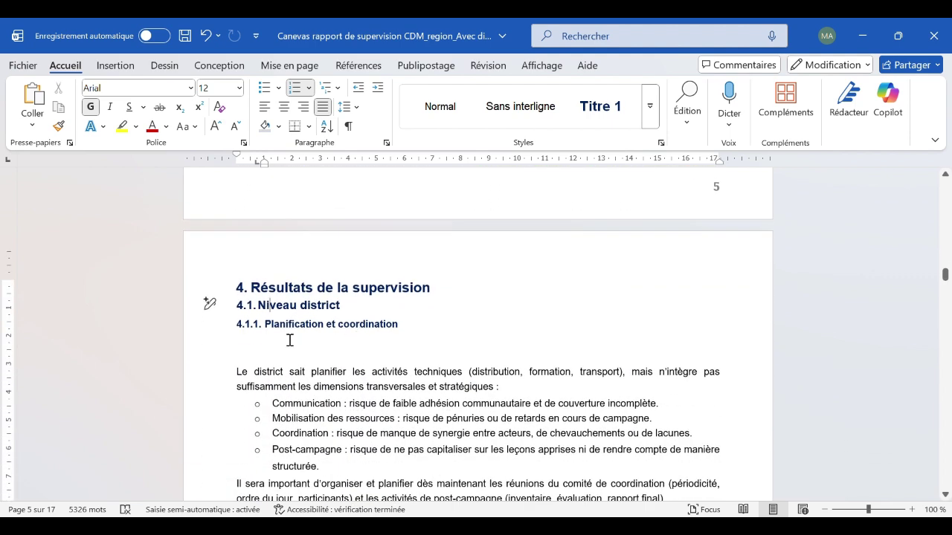
pyautogui.click(249, 348)
pyautogui.write('Pas de résultats')
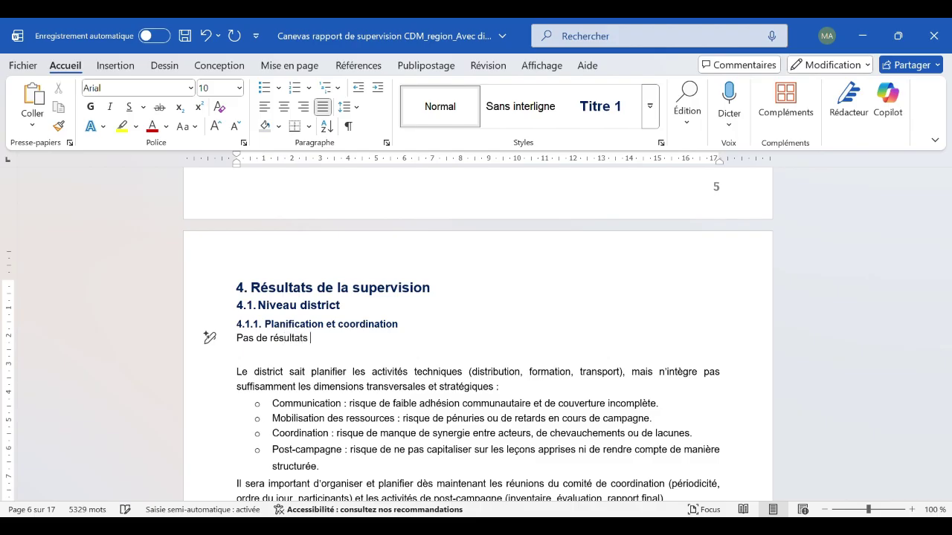
pyautogui.write(' car ce type d’acteur n’a pas été supervisé pae')
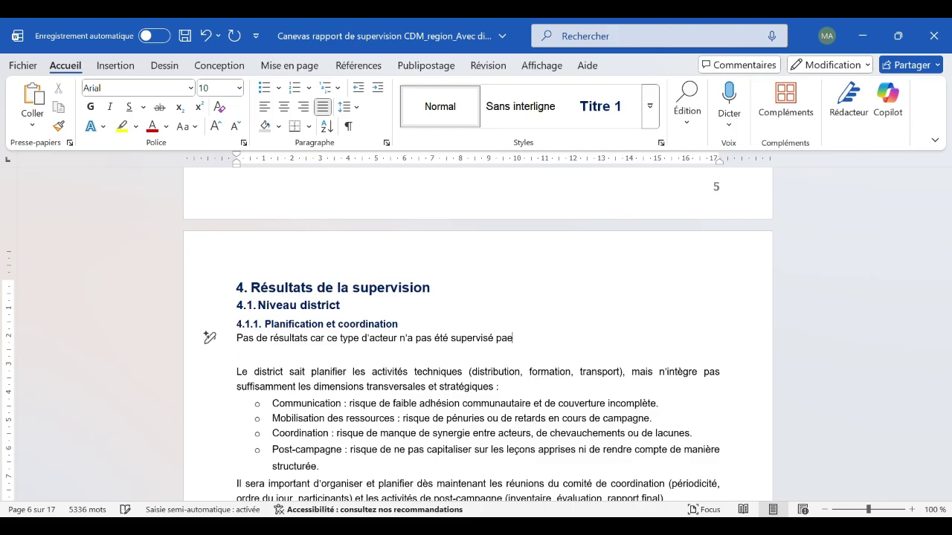
pyautogui.press('BackSpace')
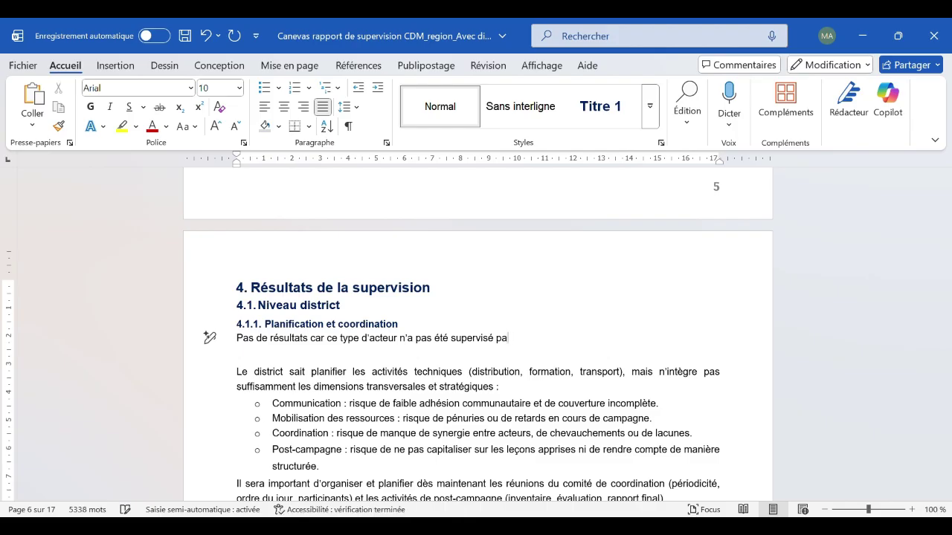
pyautogui.press('BackSpace')
pyautogui.write('endant')
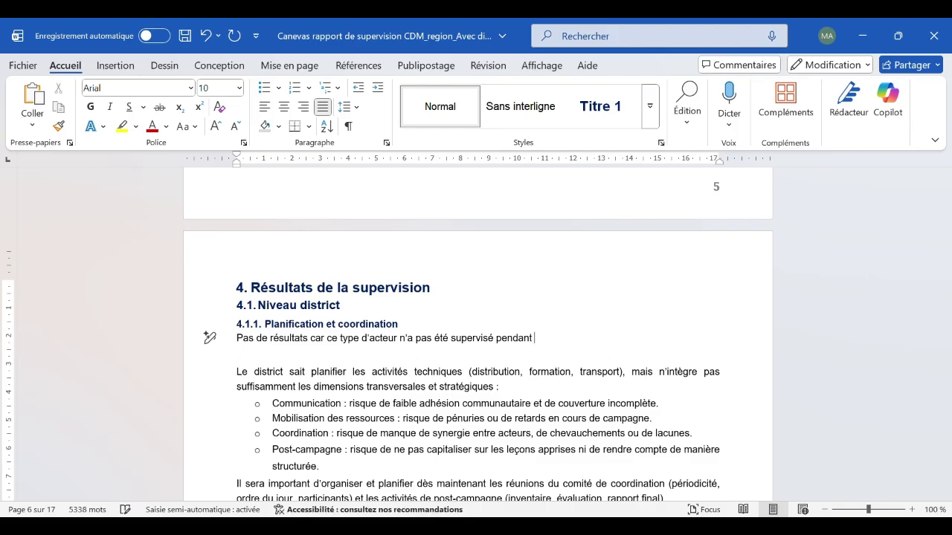
pyautogui.write(' la campagne')
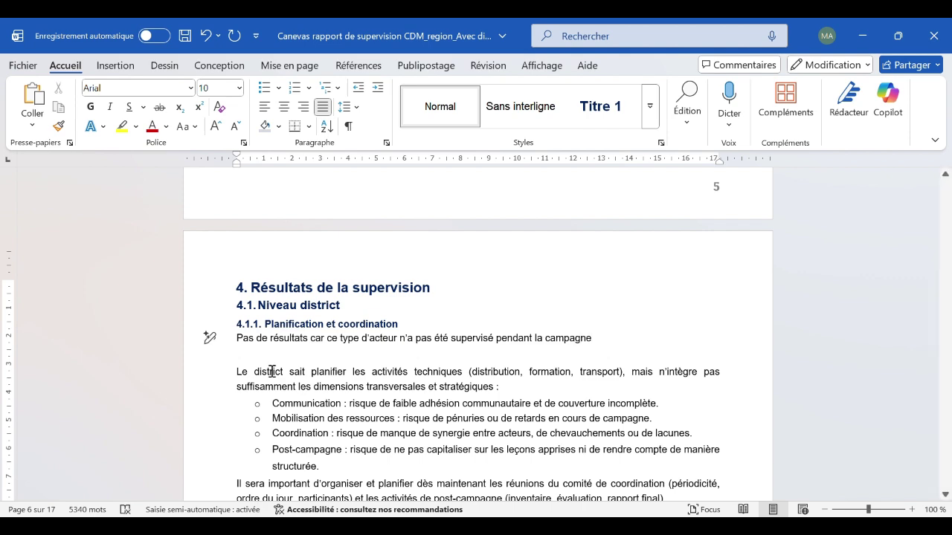
# - Delete the old analysis under 4.1.1, from "Le district sait planifier" through the bullets to "rapport final"
pyautogui.scroll(-3, 251, 370)
pyautogui.moveTo(236, 265); pyautogui.dragTo(288, 266)
pyautogui.moveTo(430, 300); pyautogui.dragTo(690, 395)
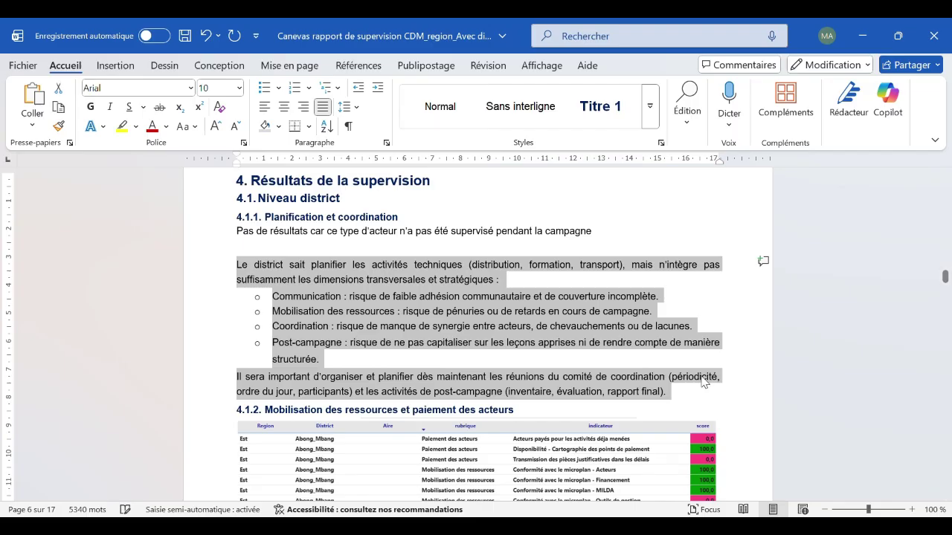
pyautogui.press('Delete')
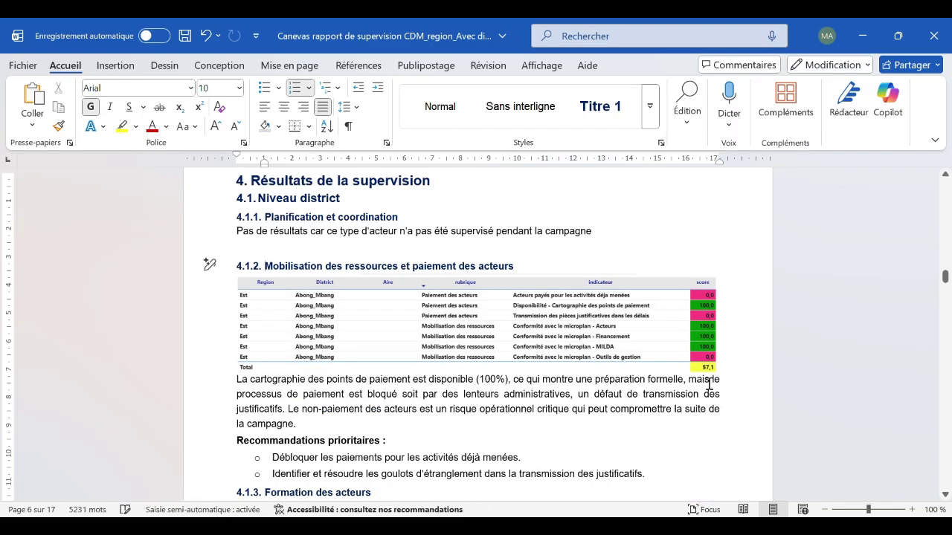
# - Delete the score table image, its analysis paragraph and the priority recommendations under 4.1.2 Mobilisation des ressources et paiement des acteurs
pyautogui.scroll(-2, 337, 280)
pyautogui.click(337, 279)
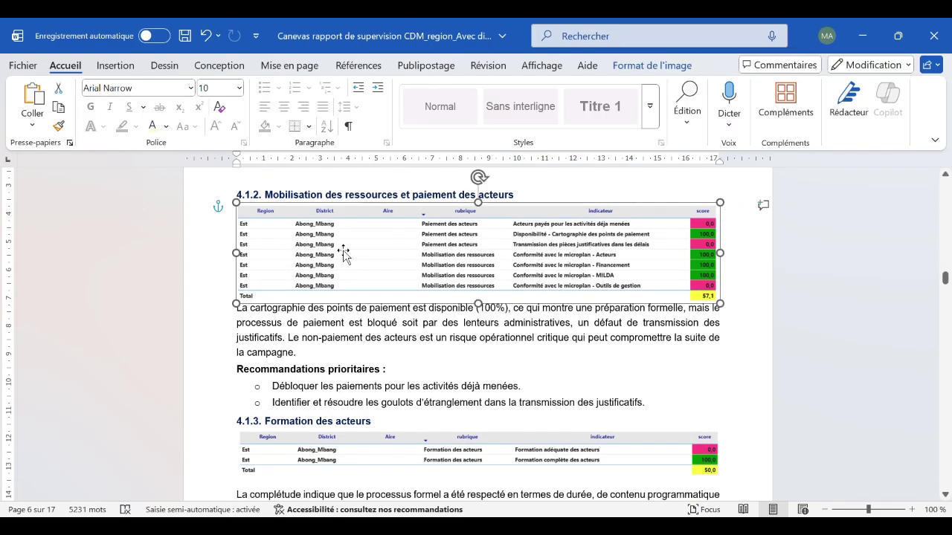
pyautogui.press('Delete')
pyautogui.moveTo(240, 308); pyautogui.dragTo(349, 353)
pyautogui.press('Delete')
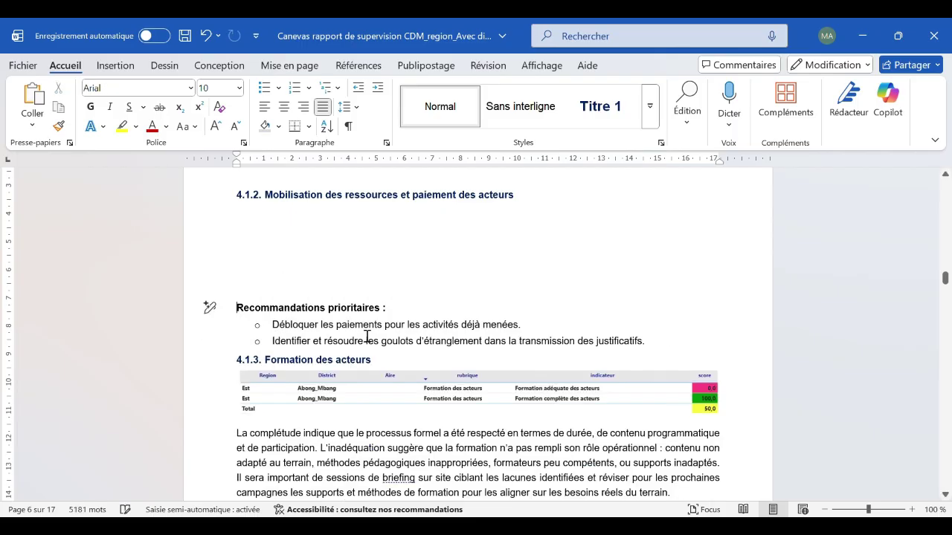
pyautogui.scroll(3, 270, 371)
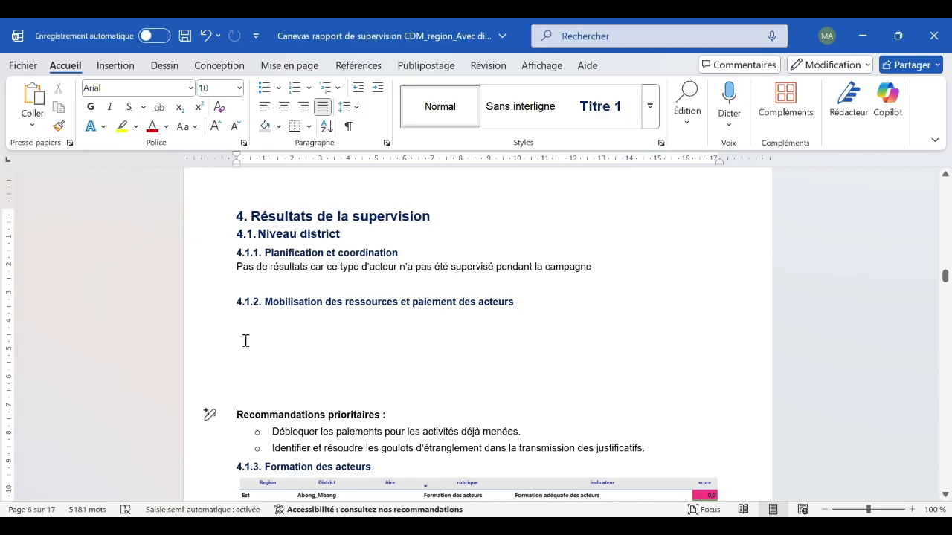
pyautogui.moveTo(246, 341); pyautogui.dragTo(665, 453)
pyautogui.press('Delete')
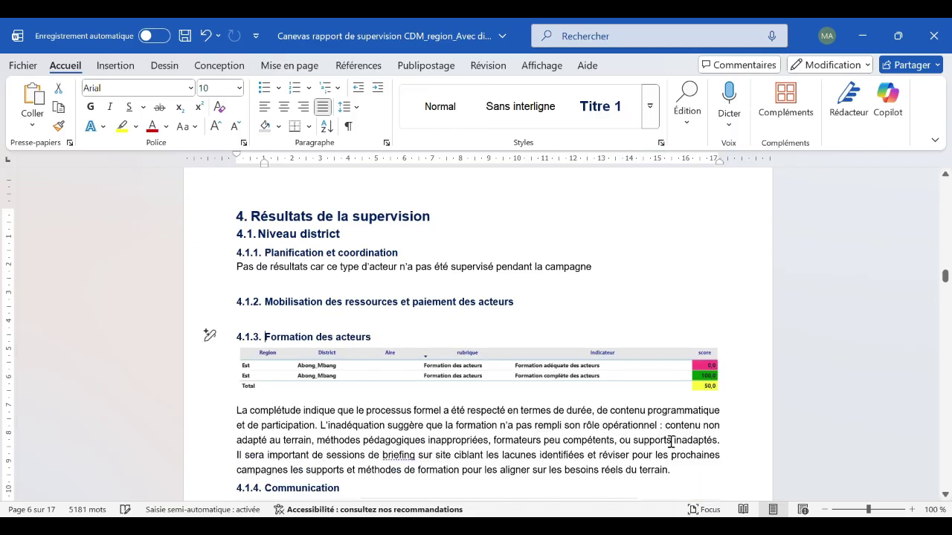
# - Copy the "Pas de résultats" sentence from 4.1.1 and paste it under heading 4.1.2 without list numbering
pyautogui.moveTo(633, 276); pyautogui.dragTo(211, 266)
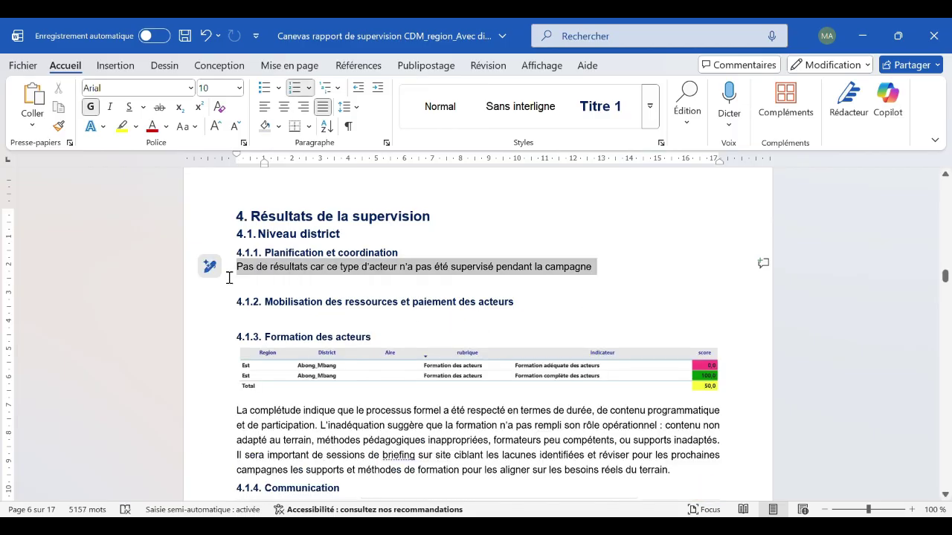
pyautogui.hotkey('ctrl', 'c')
pyautogui.click(265, 321)
pyautogui.hotkey('ctrl', 'v')
pyautogui.click(266, 321)
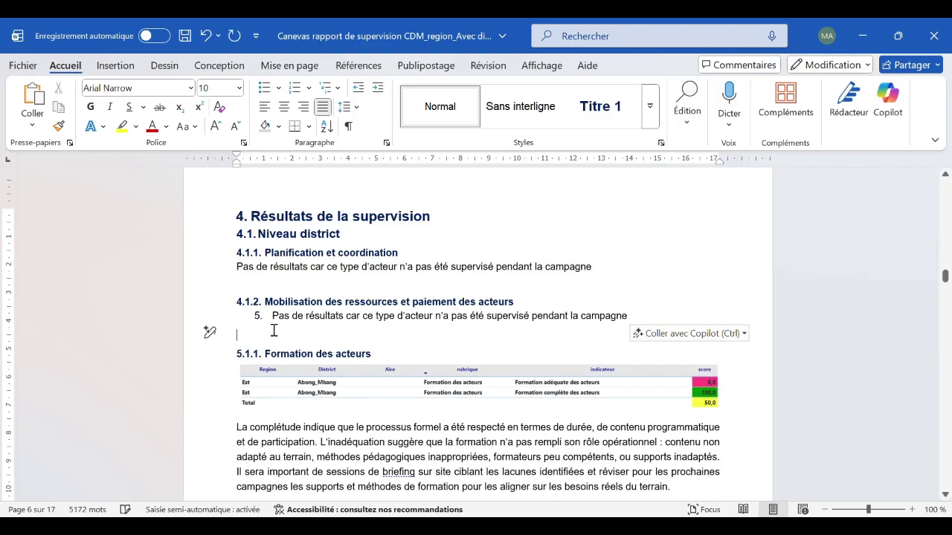
pyautogui.hotkey('ctrl', 'z')
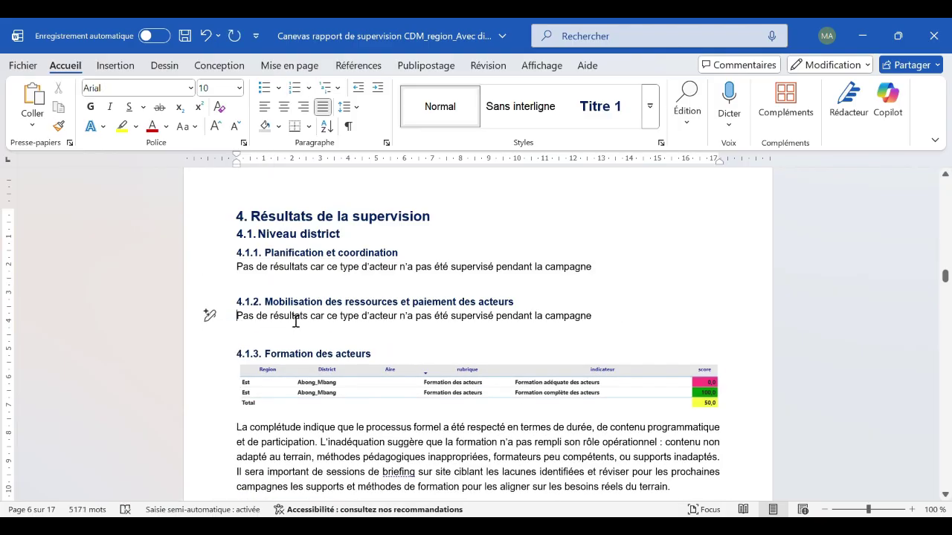
# - Delete the score table image and the analysis paragraph under 4.1.3 Formation des acteurs
pyautogui.scroll(-1, 301, 327)
pyautogui.click(308, 350)
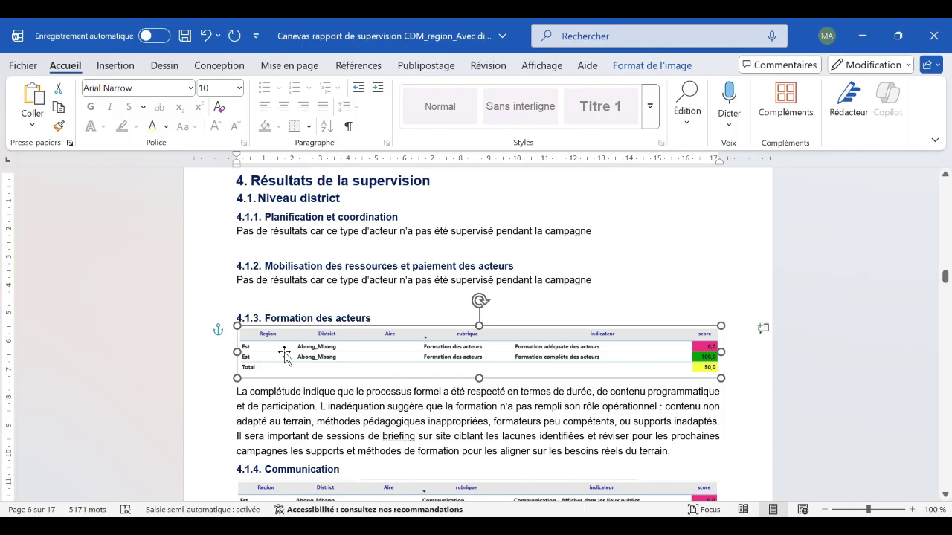
pyautogui.press('Delete')
pyautogui.moveTo(251, 359); pyautogui.dragTo(711, 451)
pyautogui.press('Delete')
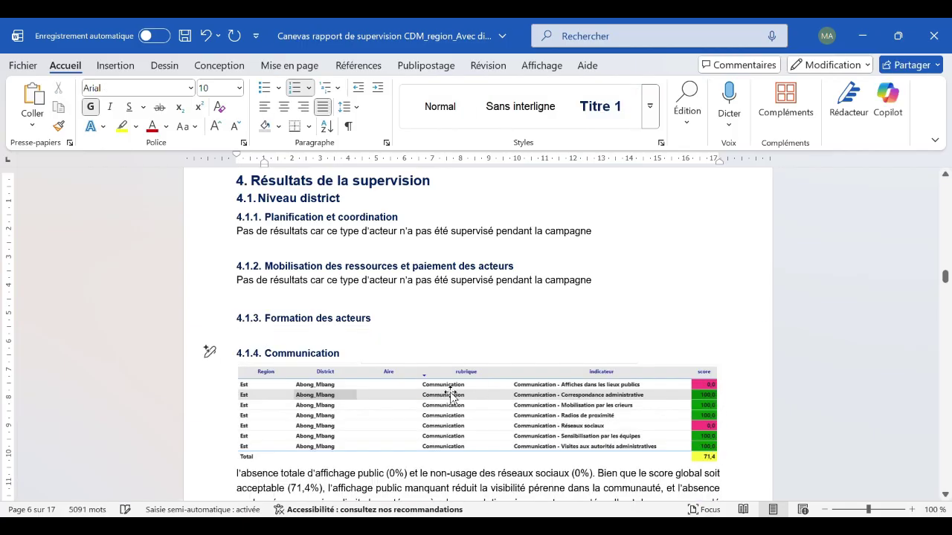
# - Paste the "Pas de résultats" sentence under 4.1.3 Formation des acteurs and remove its list numbering
pyautogui.click(267, 339)
pyautogui.hotkey('ctrl', 'v')
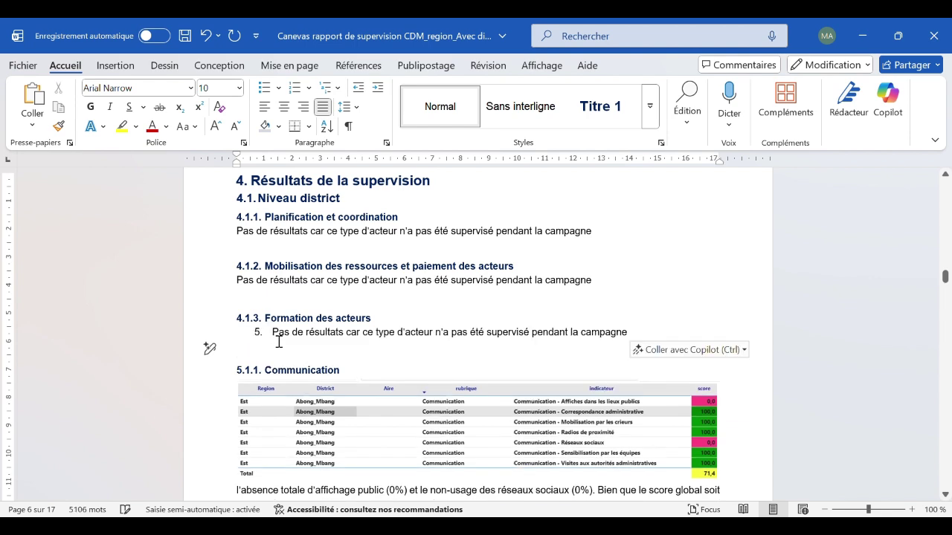
pyautogui.press('BackSpace')
# - Delete the score table image, the blank lines and the analysis paragraph under 4.1.4 Communication
pyautogui.scroll(-3, 290, 338)
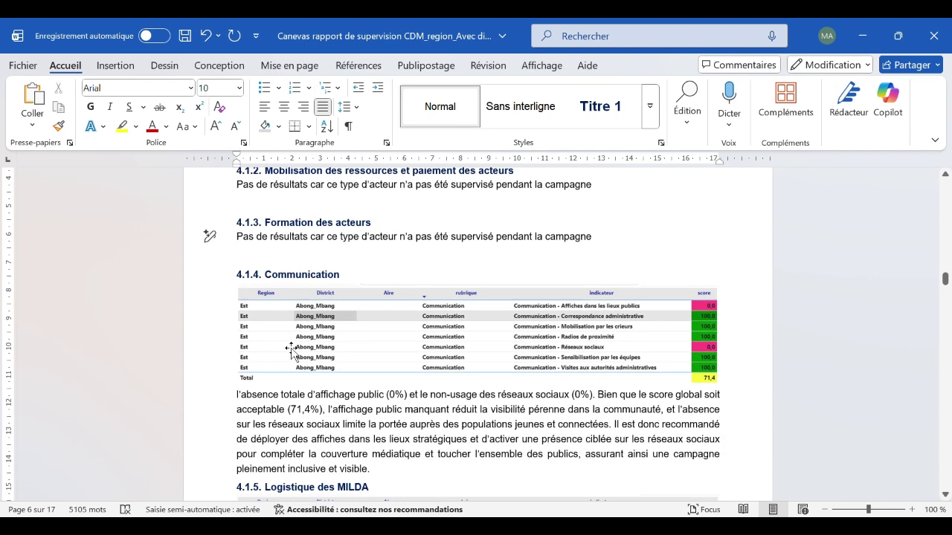
pyautogui.click(332, 318)
pyautogui.press('Delete')
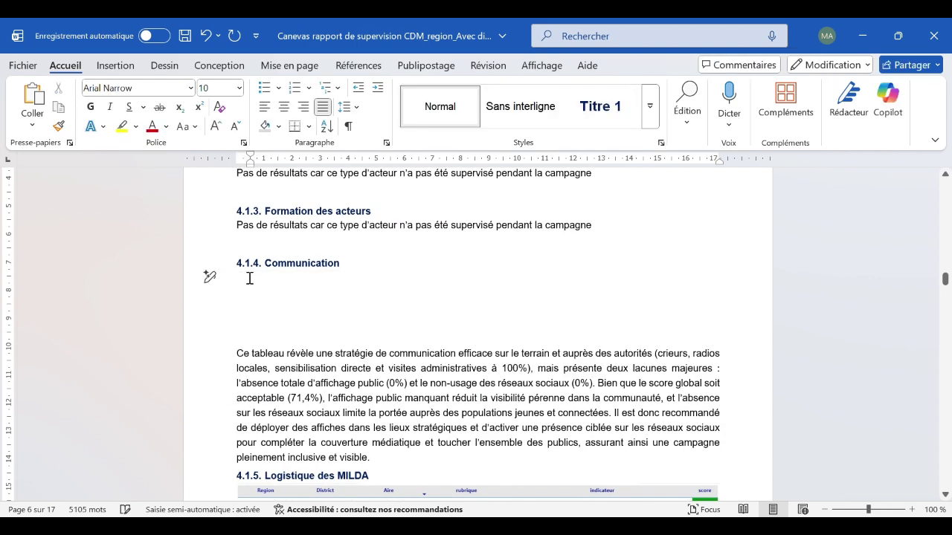
pyautogui.moveTo(250, 297); pyautogui.dragTo(593, 459)
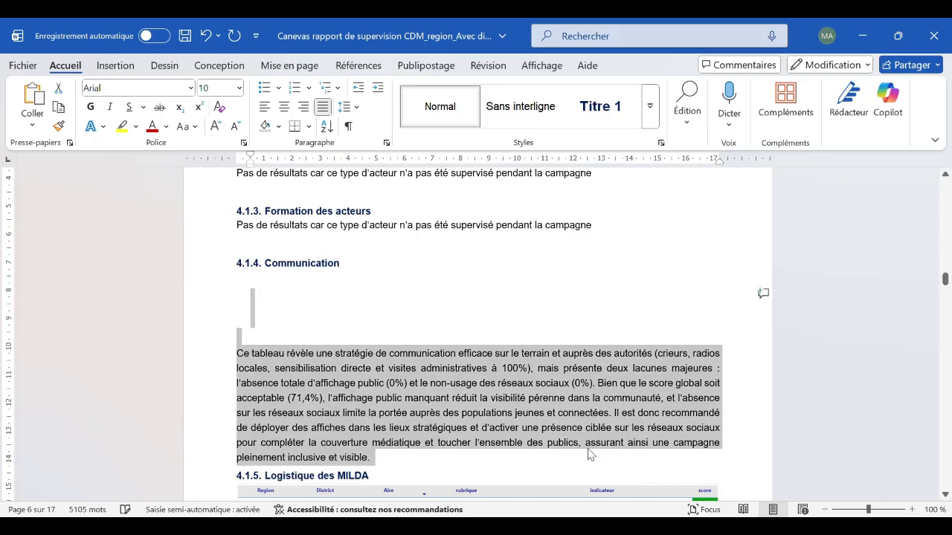
pyautogui.press('Delete')
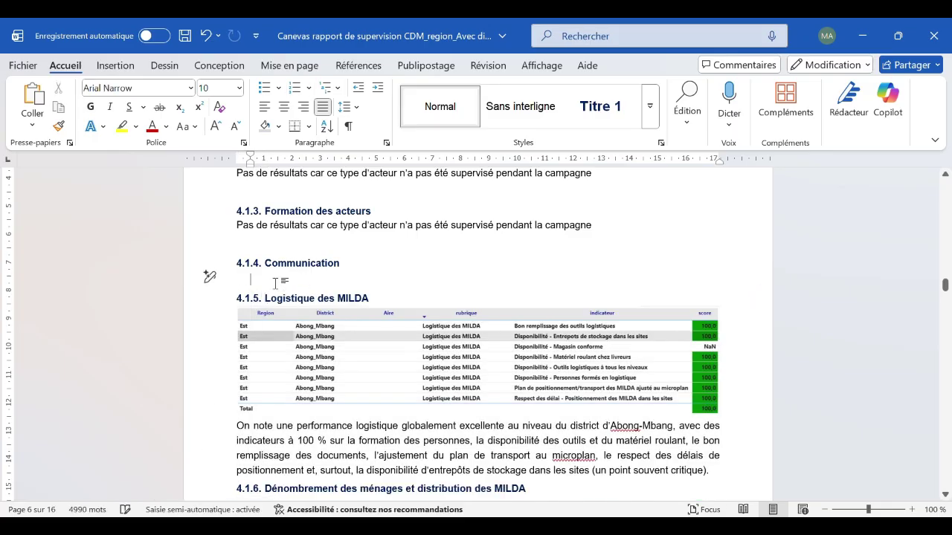
# - Paste the "Pas de résultats" sentence under 4.1.4 Communication and remove its list numbering
pyautogui.hotkey('ctrl', 'v')
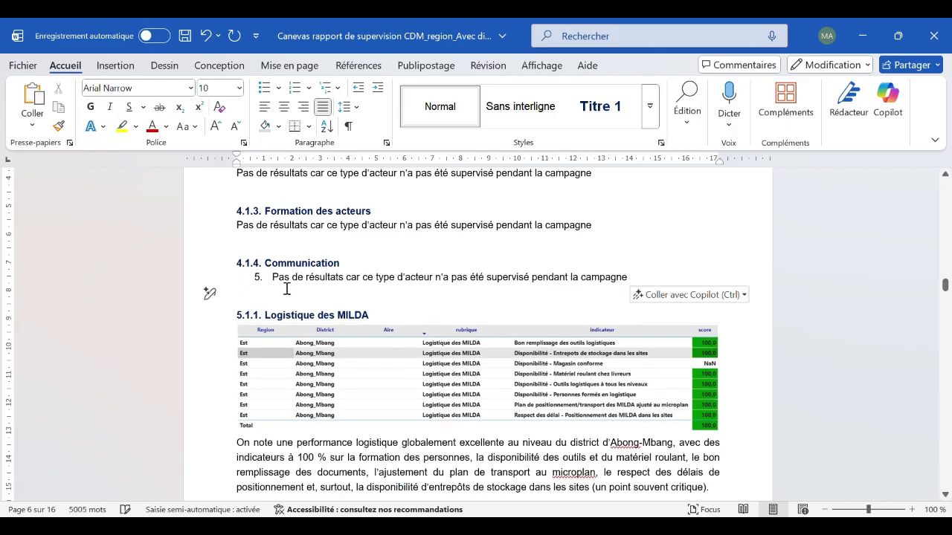
pyautogui.press('BackSpace')
pyautogui.press('BackSpace')
# - Delete the score table image and the analysis paragraph under 4.1.5 Logistique des MILDA
pyautogui.scroll(-2, 249, 338)
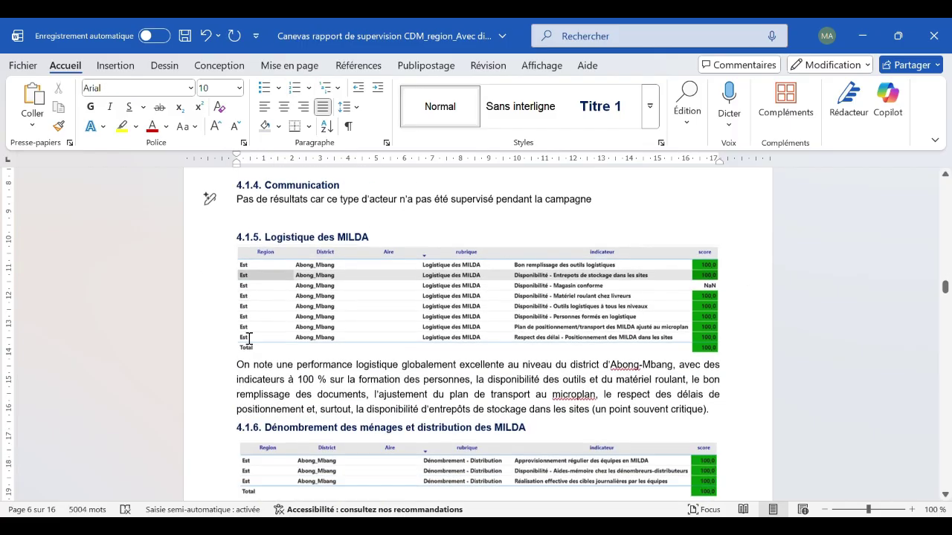
pyautogui.scroll(-1, 249, 338)
pyautogui.click(382, 293)
pyautogui.press('Delete')
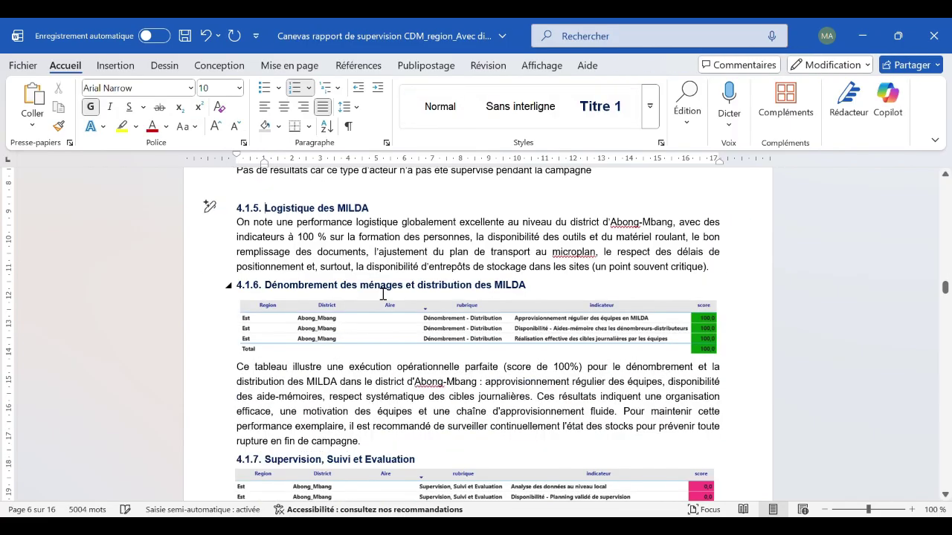
pyautogui.moveTo(724, 269); pyautogui.dragTo(232, 235)
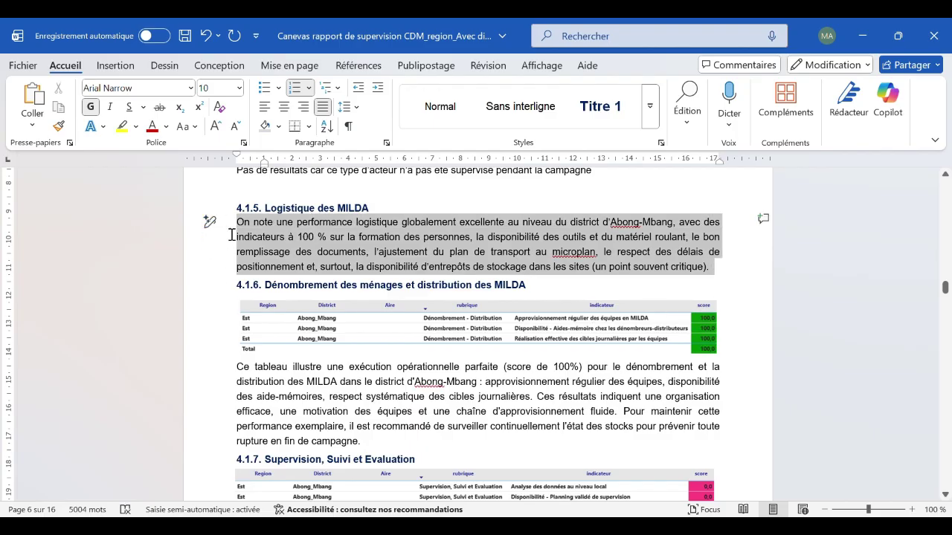
pyautogui.press('Delete')
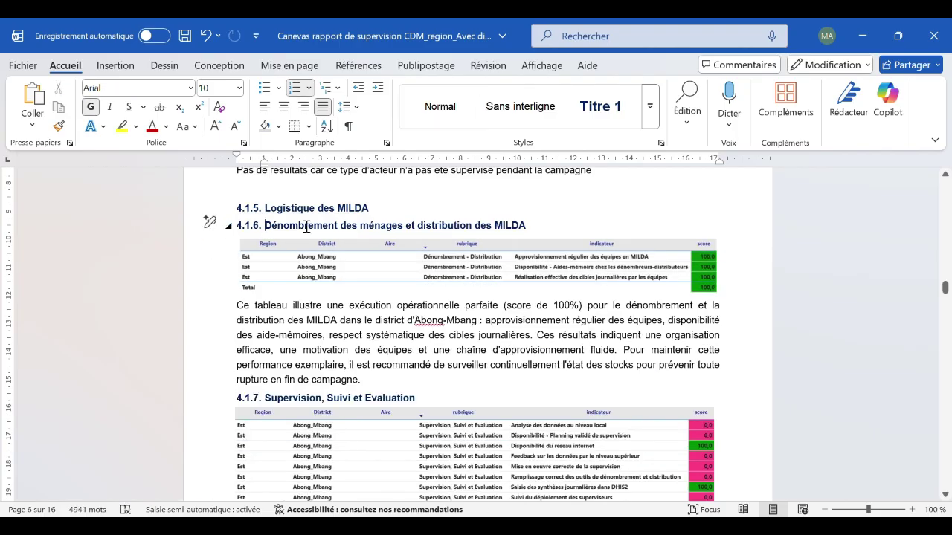
# - Paste "Pas de résultats car ce type d'acteur n'a pas été supervisé pendant la campagne" under 4.1.5 Logistique des MILDA and remove its list numbering
pyautogui.click(392, 212)
pyautogui.press('Return')
pyautogui.hotkey('ctrl', 'v')
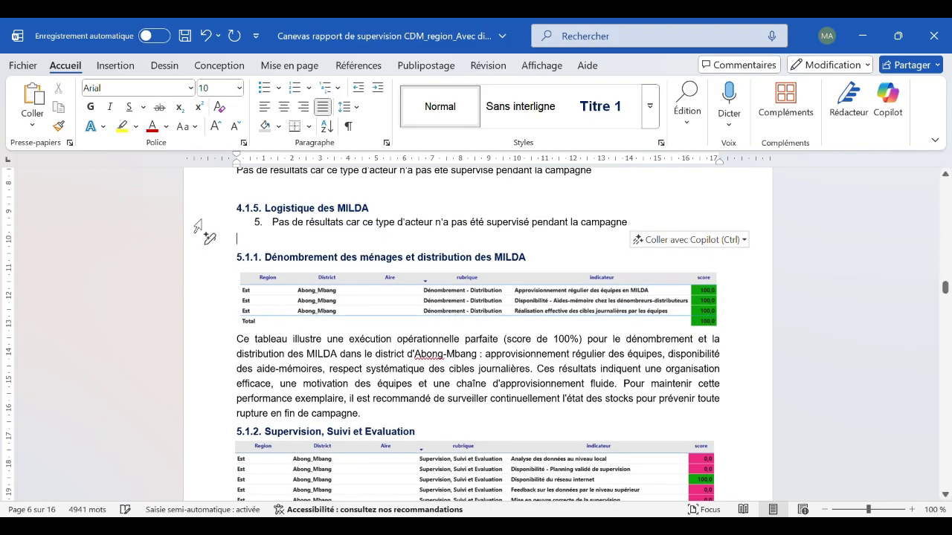
pyautogui.click(287, 232)
pyautogui.press('BackSpace')
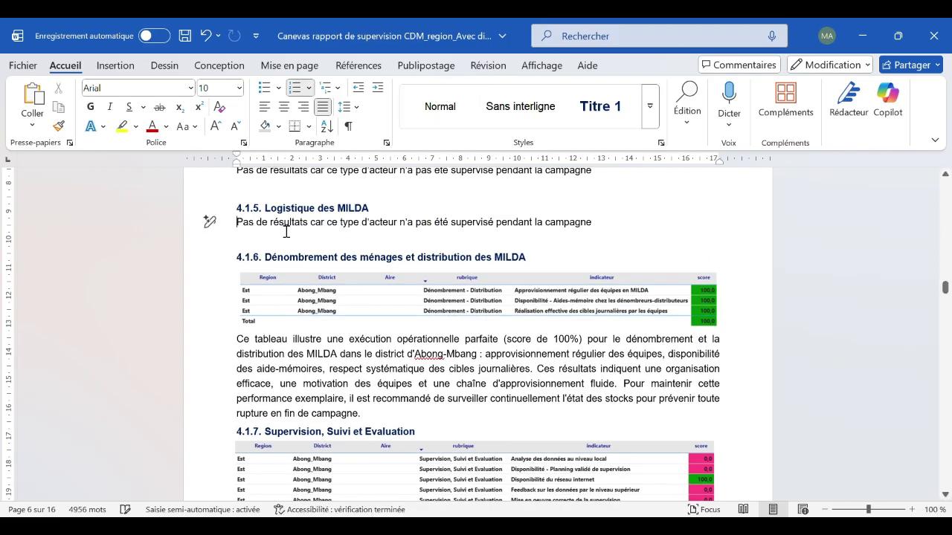
# - Delete the score table image and the analysis paragraph under 4.1.6 Dénombrement des ménages et distribution des MILDA
pyautogui.click(345, 313)
pyautogui.press('Delete')
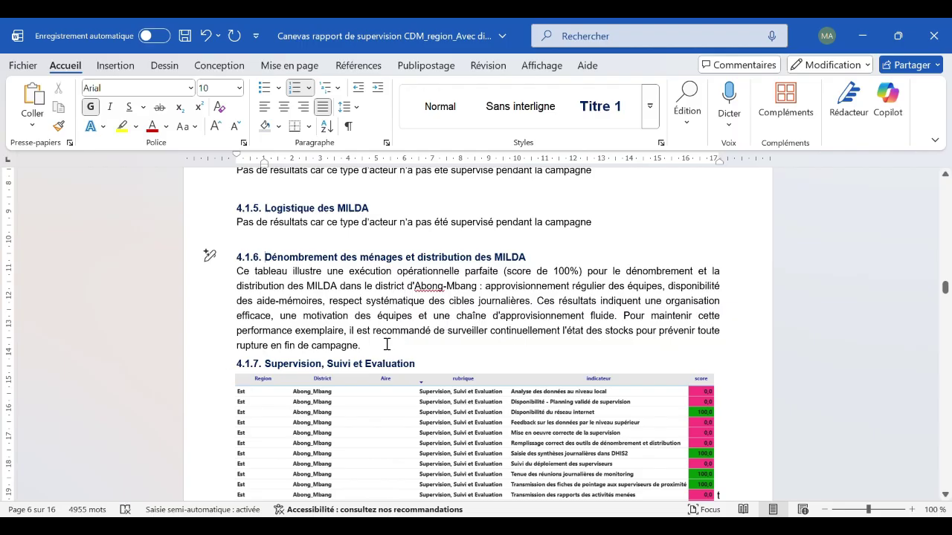
pyautogui.moveTo(381, 348); pyautogui.dragTo(234, 279)
pyautogui.press('Delete')
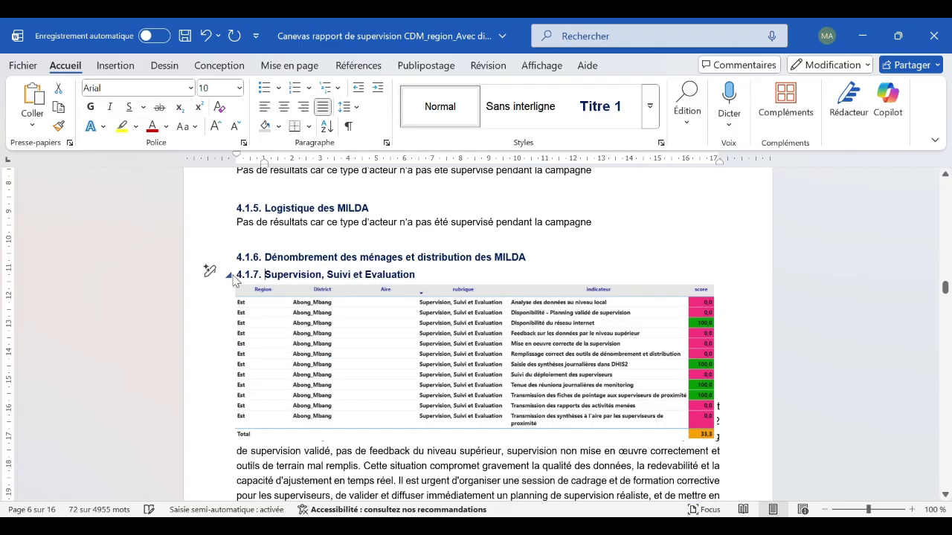
# - Paste the "Pas de résultats" sentence on a new line under 4.1.6 Dénombrement des ménages and remove its list numbering
pyautogui.press('Return')
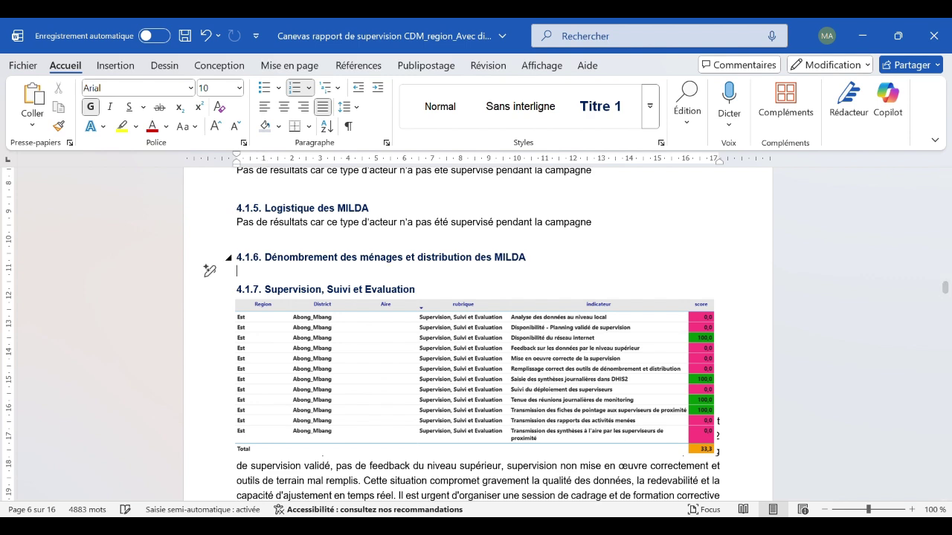
pyautogui.write("Pas de résultats car ce type d'acteur n'a pas été supervisé pendant la campagne")
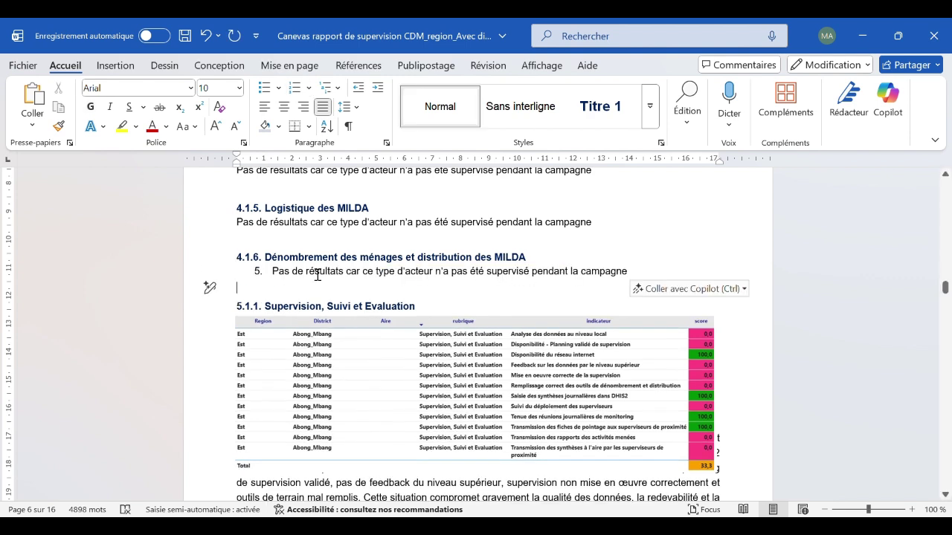
pyautogui.press('BackSpace')
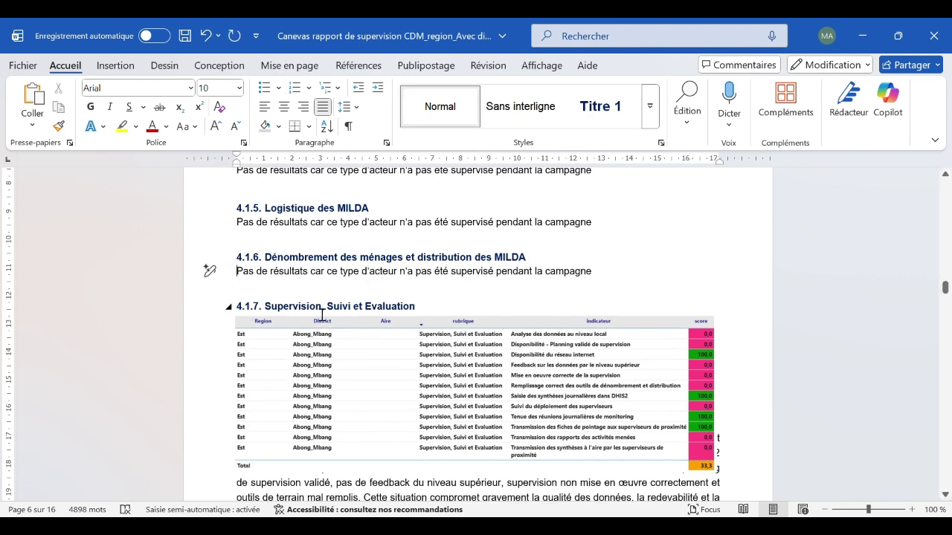
# - Delete the score table image and the analysis paragraph under 4.1.7 Supervision, Suivi et Evaluation
pyautogui.scroll(-1, 320, 328)
pyautogui.click(324, 332)
pyautogui.press('Delete')
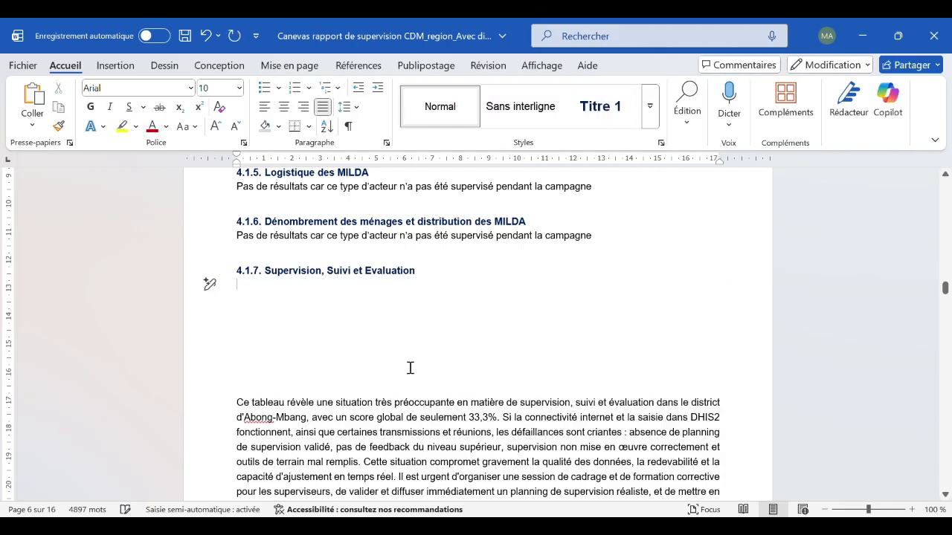
pyautogui.scroll(-3, 410, 368)
pyautogui.moveTo(375, 414); pyautogui.dragTo(233, 301)
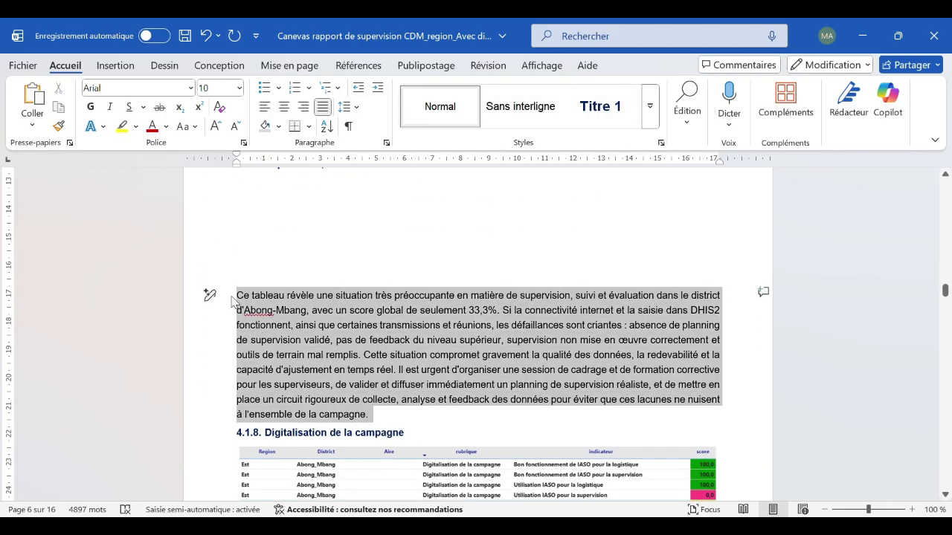
pyautogui.press('Delete')
# - Paste the "Pas de résultats" sentence under 4.1.7 Supervision, Suivi et Evaluation and remove its list numbering
pyautogui.scroll(3, 237, 302)
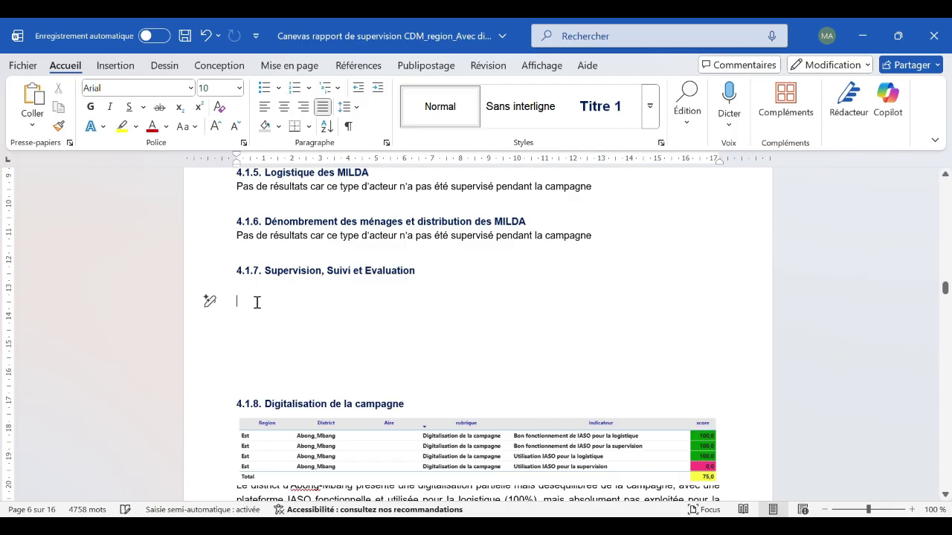
pyautogui.write("Pas de résultats car ce type d'acteur n'a pas été supervisé pendant la campagne")
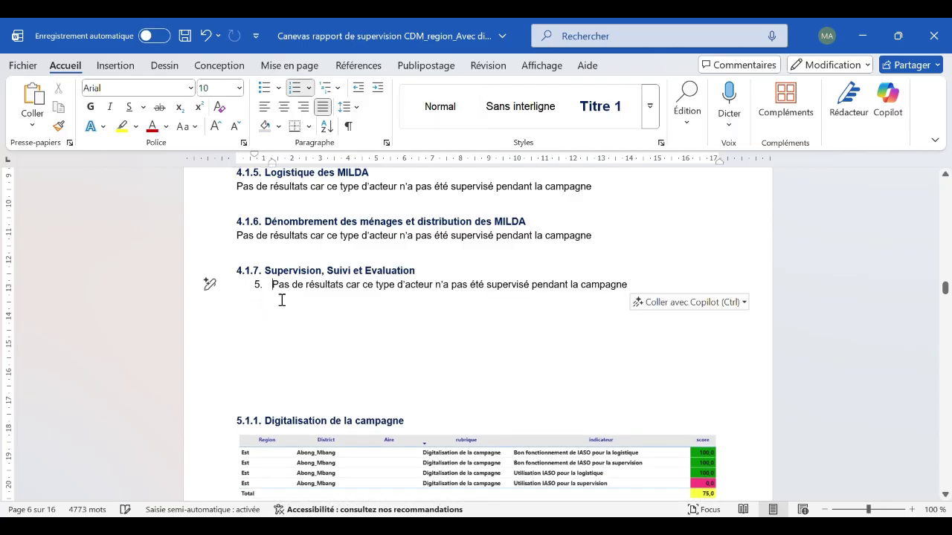
pyautogui.press('BackSpace')
# - Replace the score table image under 4.1.8 Digitalisation de la campagne with the "Pas de résultats" sentence, without list numbering or indent
pyautogui.scroll(-4, 281, 329)
pyautogui.click(325, 311)
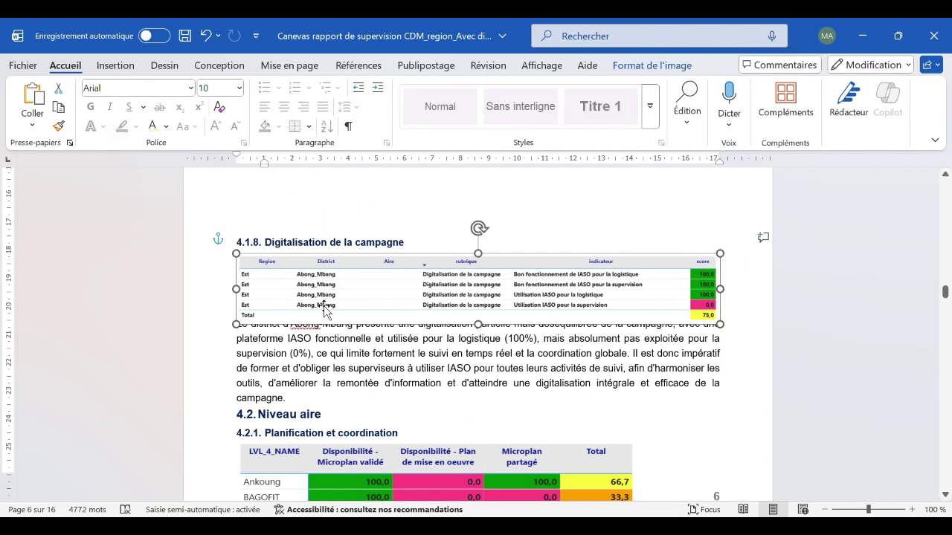
pyautogui.press('Delete')
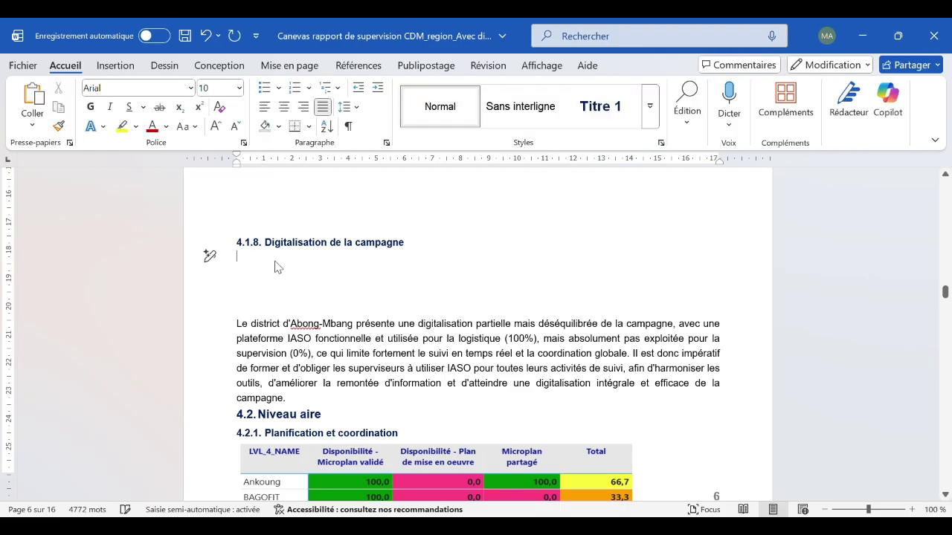
pyautogui.write("Pas de résultats car ce type d'acteur n'a pas été supervisé pendant la campagne")
pyautogui.press('BackSpace')
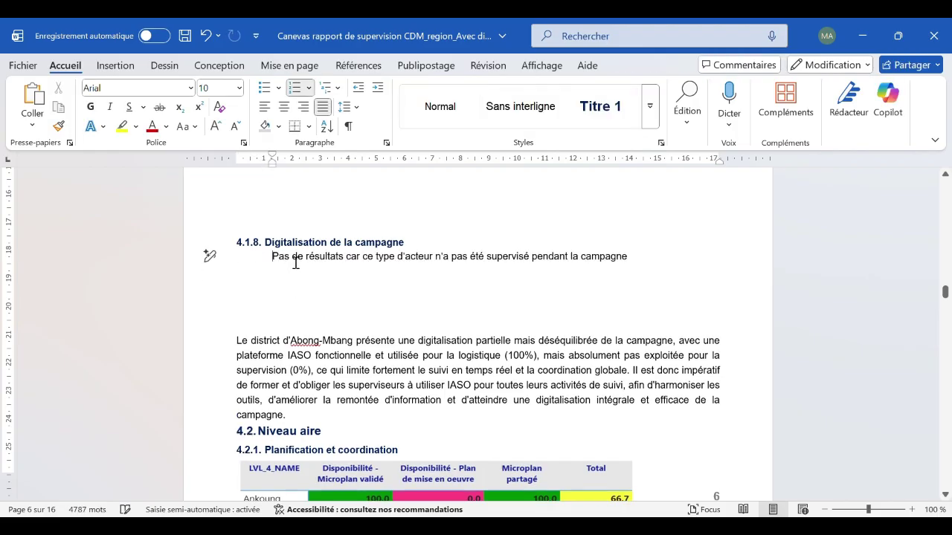
pyautogui.press('BackSpace')
# - Delete the Abong-Mbang analysis paragraph under 4.1.8 Digitalisation de la campagne and the extra blank lines above 4.2 Niveau aire
pyautogui.scroll(-1, 446, 372)
pyautogui.moveTo(295, 381); pyautogui.dragTo(244, 304)
pyautogui.press('Delete')
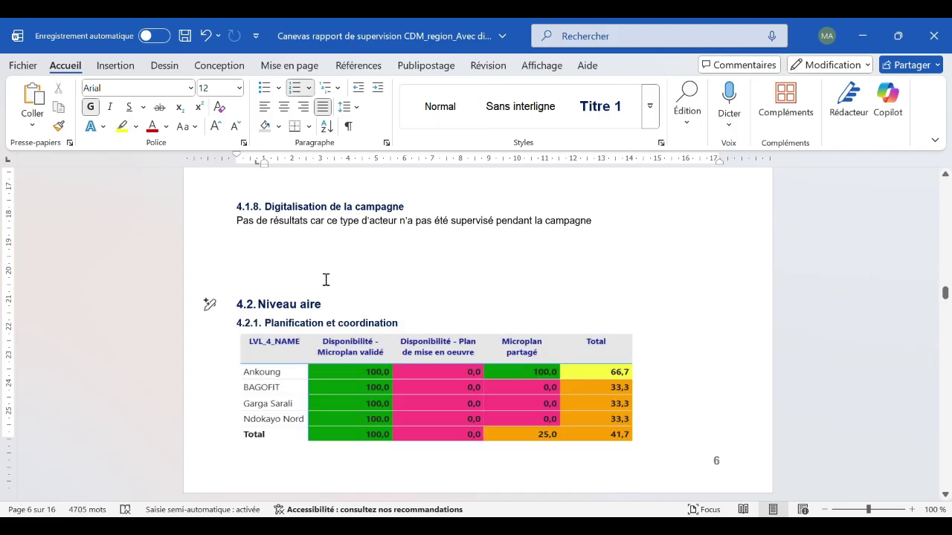
pyautogui.click(325, 279)
pyautogui.press('BackSpace')
pyautogui.press('BackSpace')
# - Remove the extra blank lines between the 4.1.7 sentence and the 4.1.8 Digitalisation de la campagne heading
pyautogui.scroll(3, 326, 279)
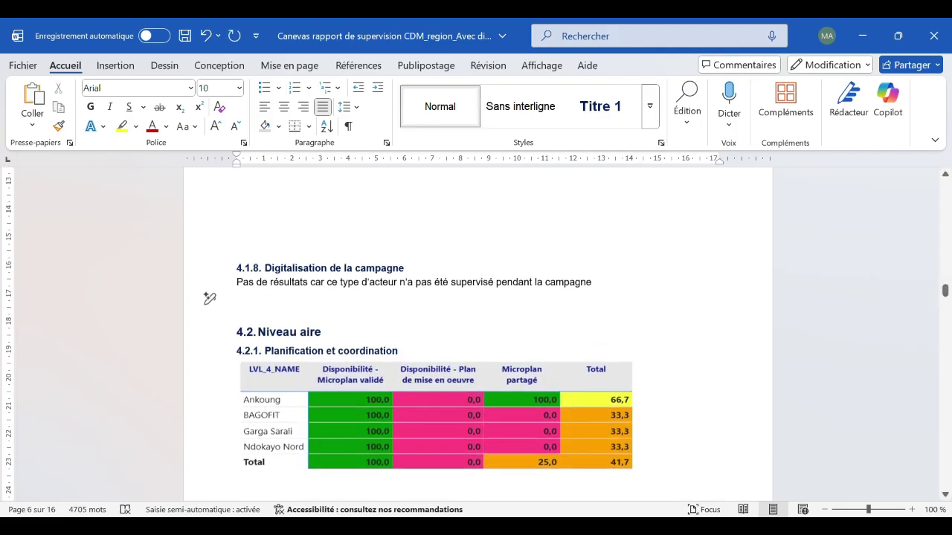
pyautogui.scroll(4, 237, 285)
pyautogui.click(308, 403)
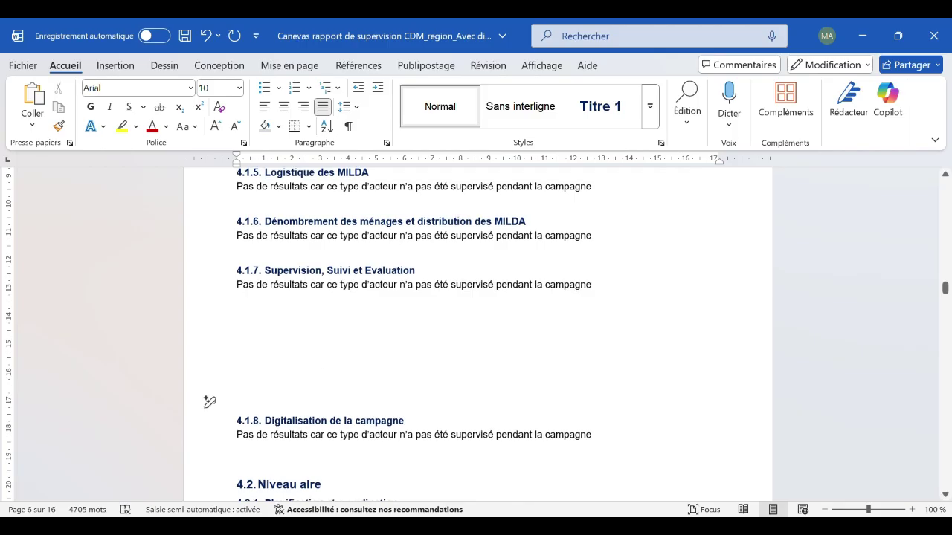
pyautogui.press('BackSpace')
pyautogui.press('BackSpace')
pyautogui.press('BackSpace')
pyautogui.press('BackSpace')
pyautogui.press('BackSpace')
pyautogui.press('BackSpace')
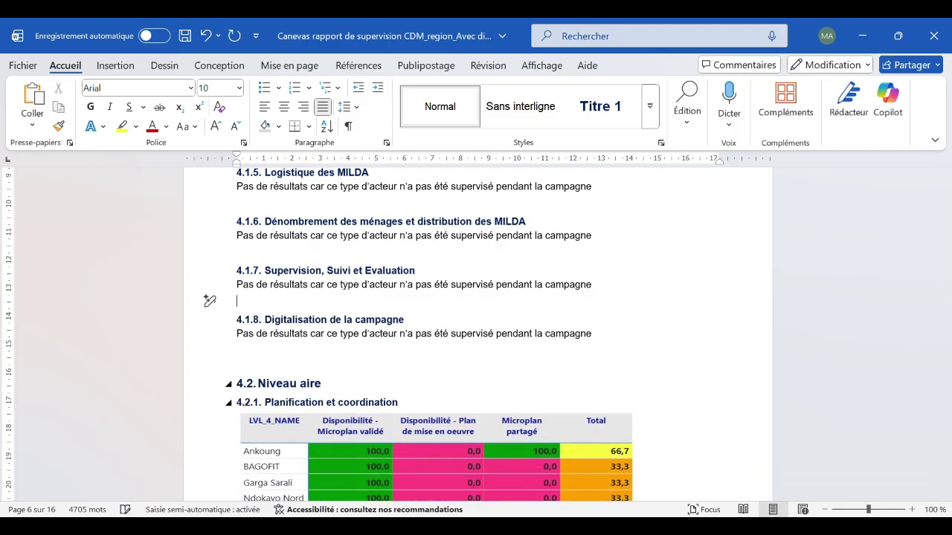
# - Remove the blank lines separating sections 4.1.4 through 4.1.8
pyautogui.scroll(2, 278, 306)
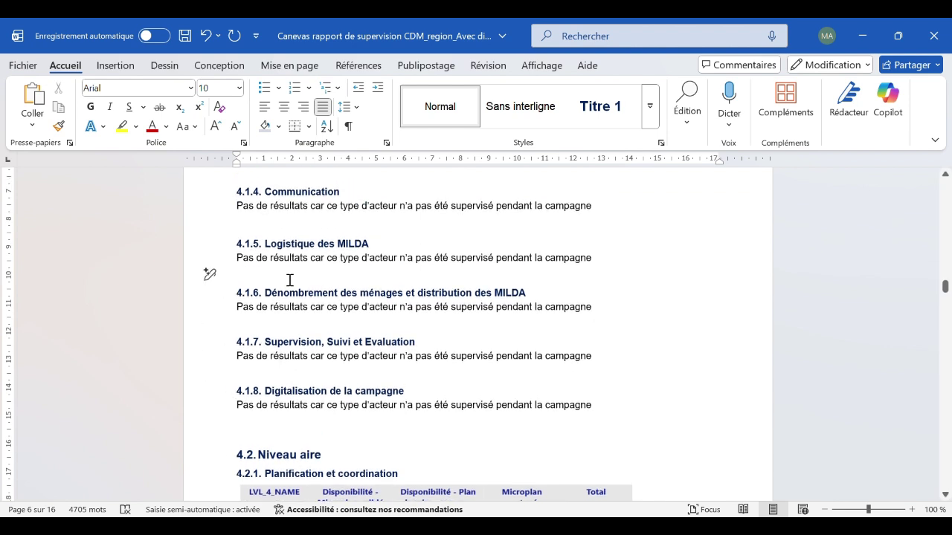
pyautogui.press('BackSpace')
pyautogui.click(285, 233)
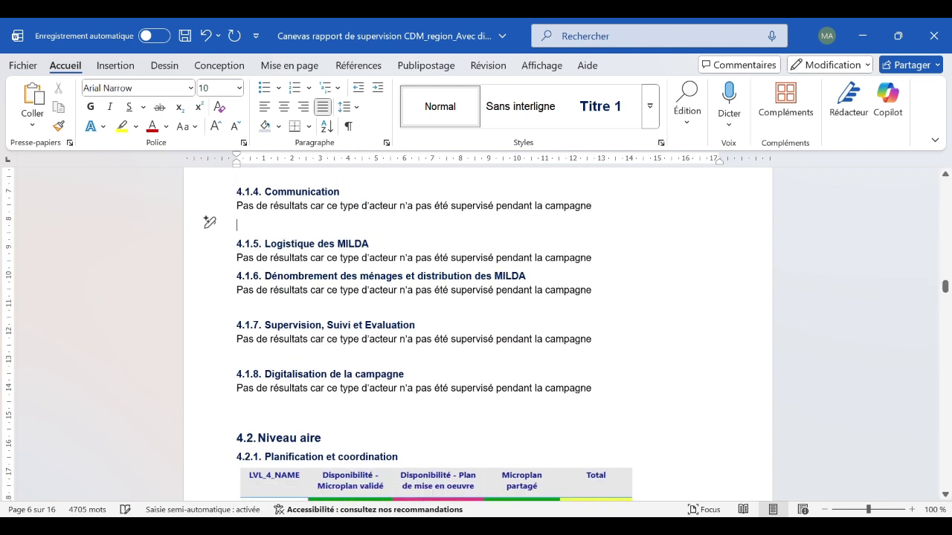
pyautogui.press('Delete')
pyautogui.click(286, 287)
pyautogui.press('BackSpace')
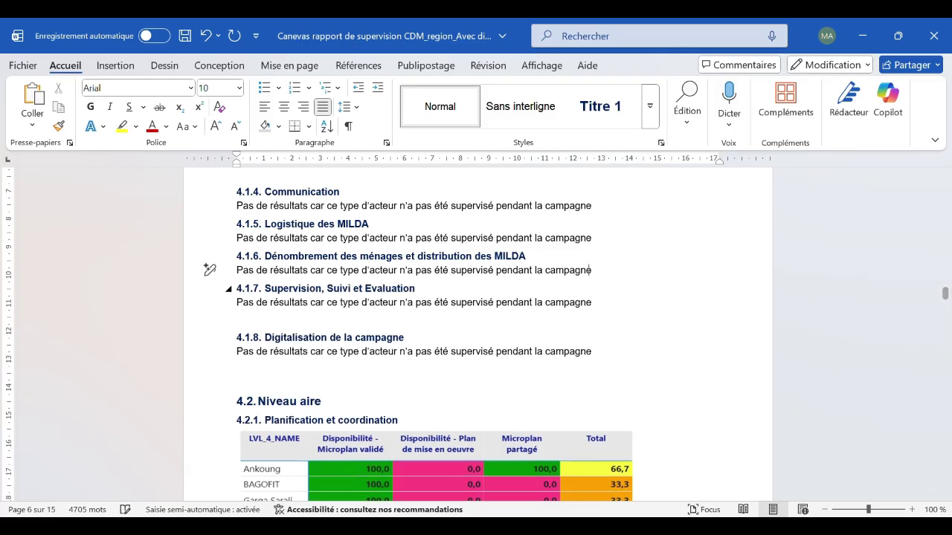
pyautogui.click(288, 322)
pyautogui.press('BackSpace')
# - Remove the blank lines separating sections 4.1.1 through 4.1.4
pyautogui.scroll(-2, 305, 334)
pyautogui.click(258, 295)
pyautogui.scroll(6, 316, 305)
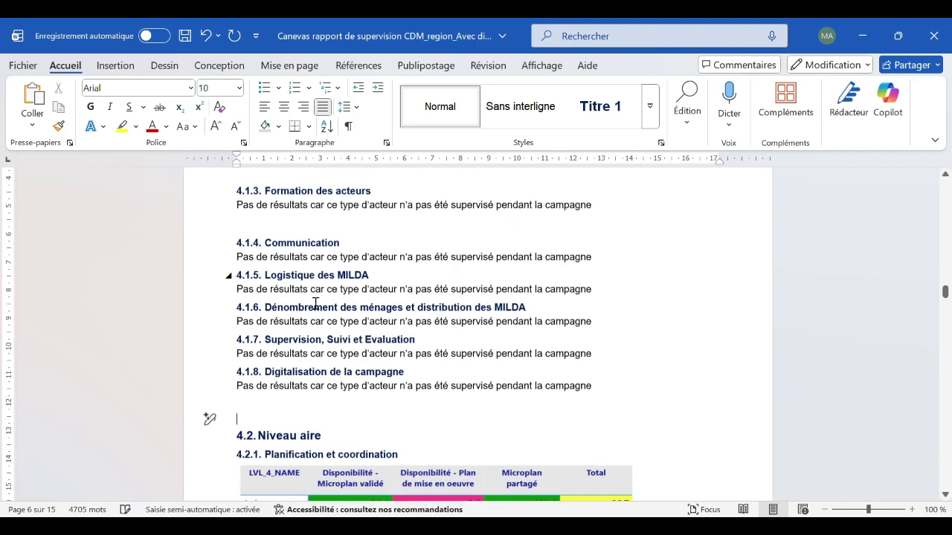
pyautogui.click(316, 319)
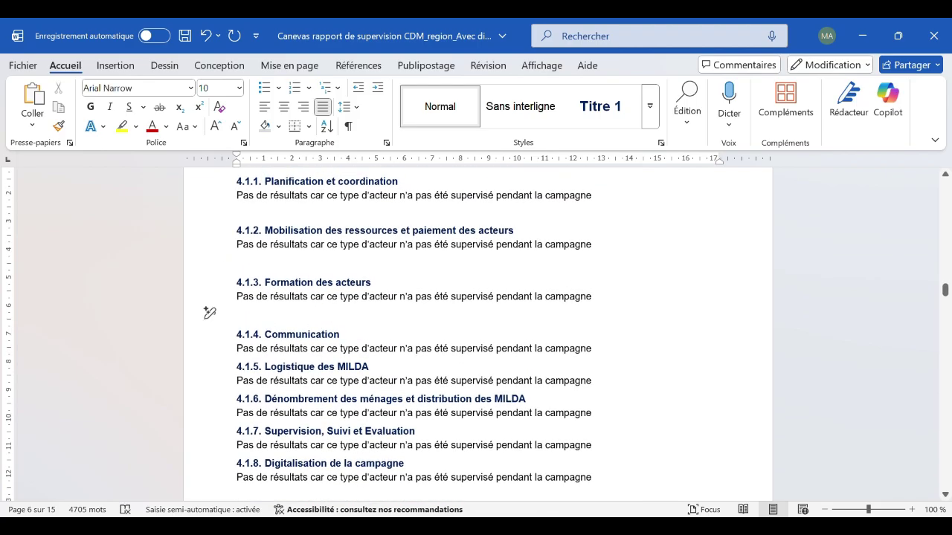
pyautogui.press('BackSpace')
pyautogui.click(287, 264)
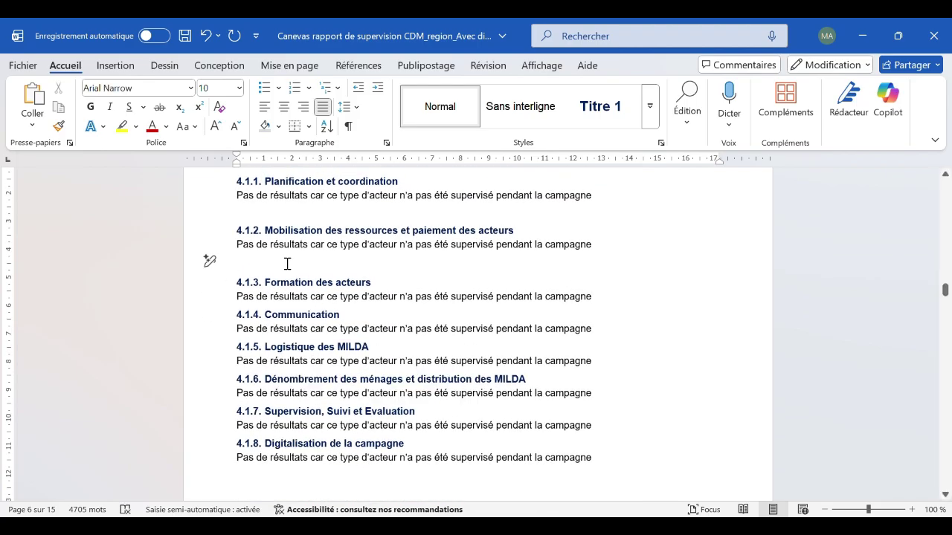
pyautogui.press('BackSpace')
pyautogui.click(295, 220)
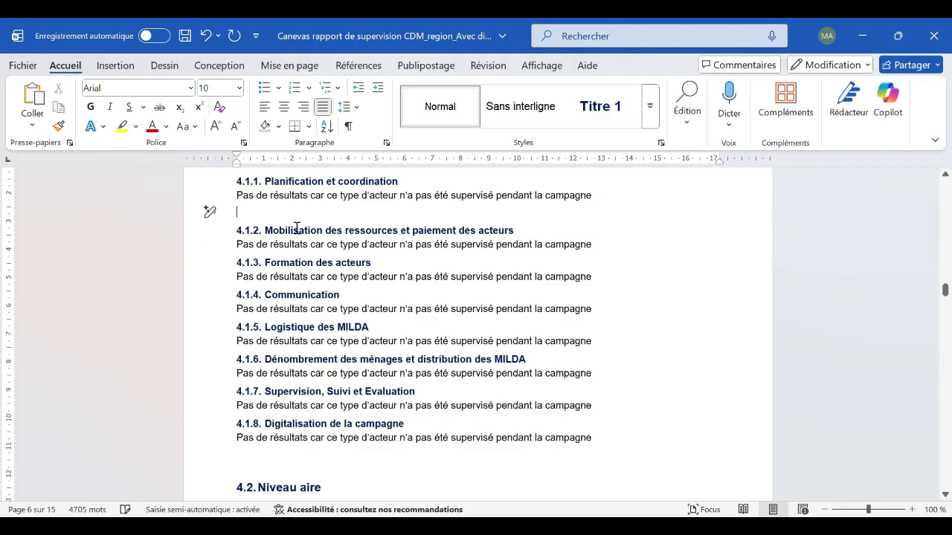
pyautogui.press('BackSpace')
# - Go to the score table under 4.2.1 Planification et coordination, switch to the Power BI dashboard and open its Supervision - Scores page
pyautogui.scroll(3, 296, 240)
pyautogui.scroll(-6, 297, 248)
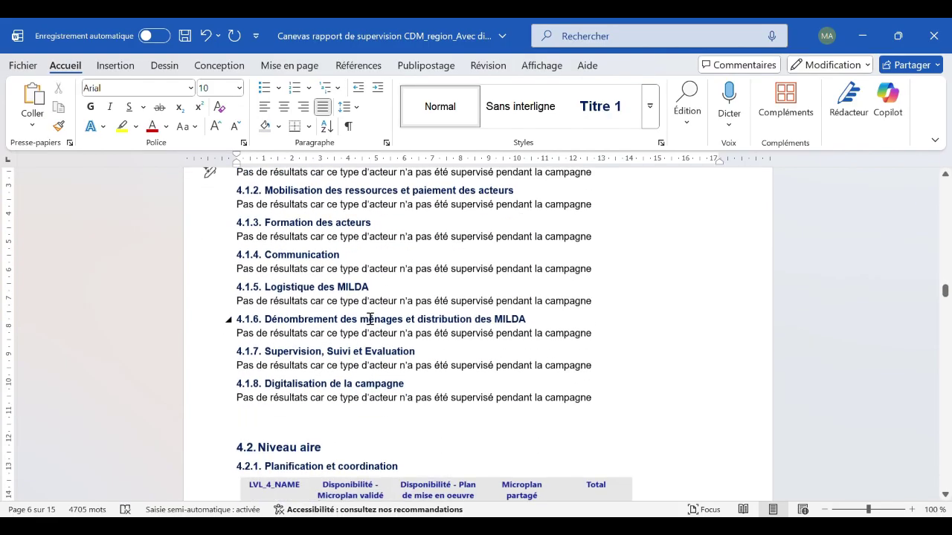
pyautogui.scroll(-3, 301, 287)
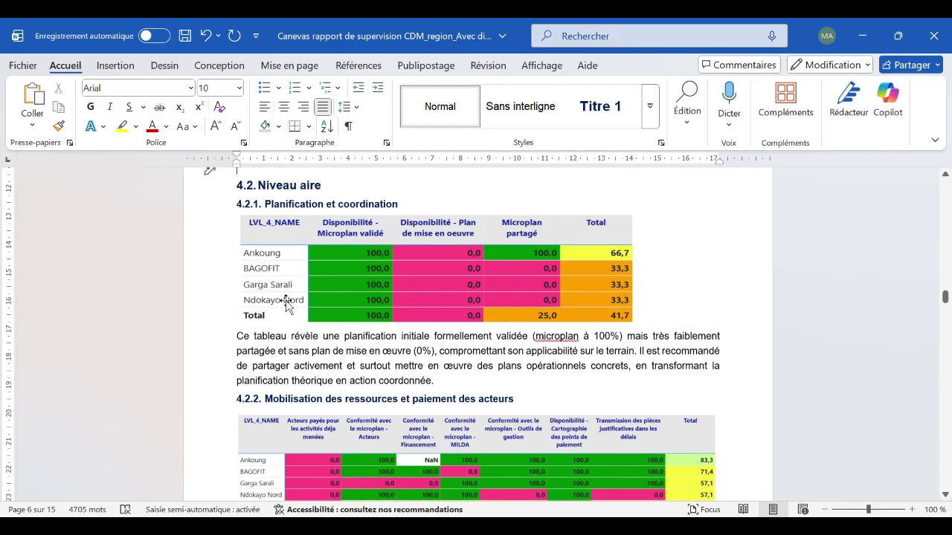
pyautogui.scroll(1, 365, 327)
pyautogui.scroll(1, 365, 328)
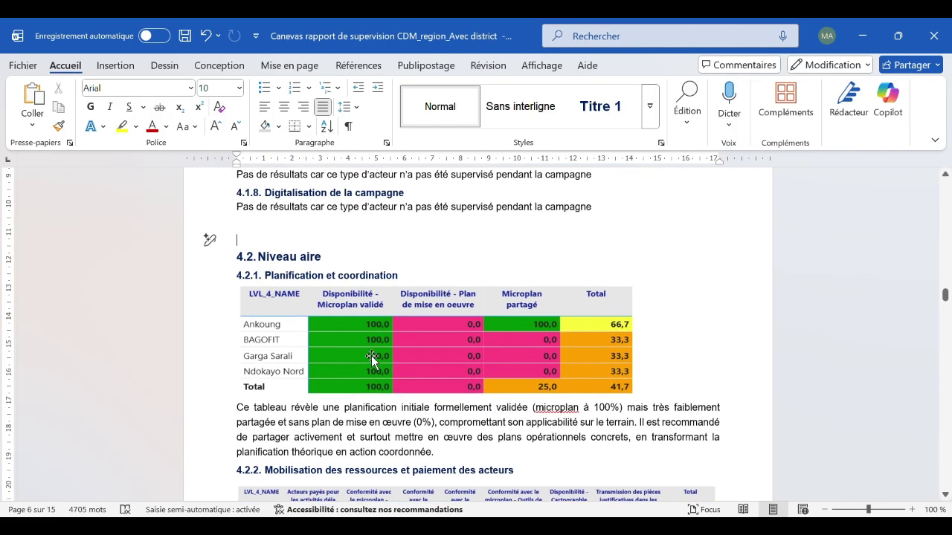
pyautogui.click(373, 350)
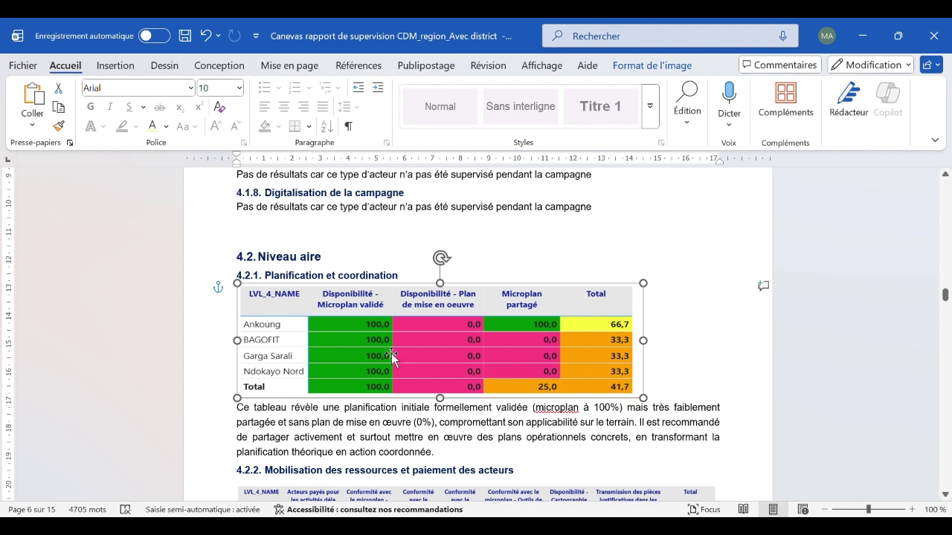
pyautogui.hotkey('alt', 'Tab')
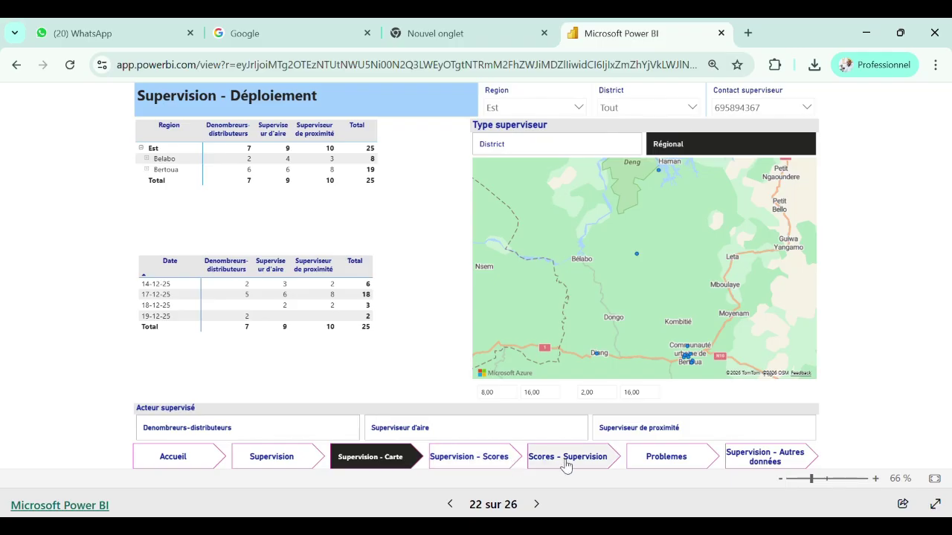
pyautogui.click(476, 457)
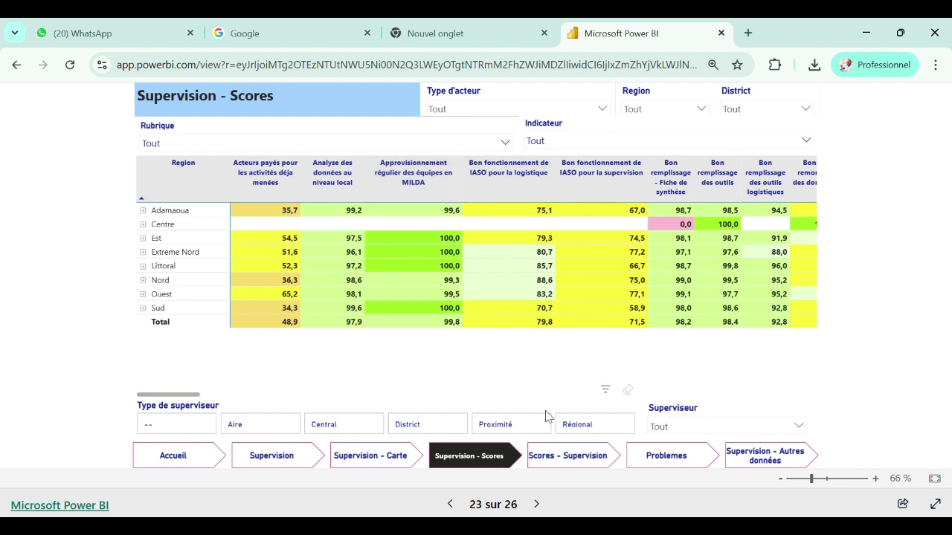
# - Review the Supervision - Scores, Scores - Supervision and Supervision - Carte pages, and examine all indicator columns of the regional score table
pyautogui.click(565, 457)
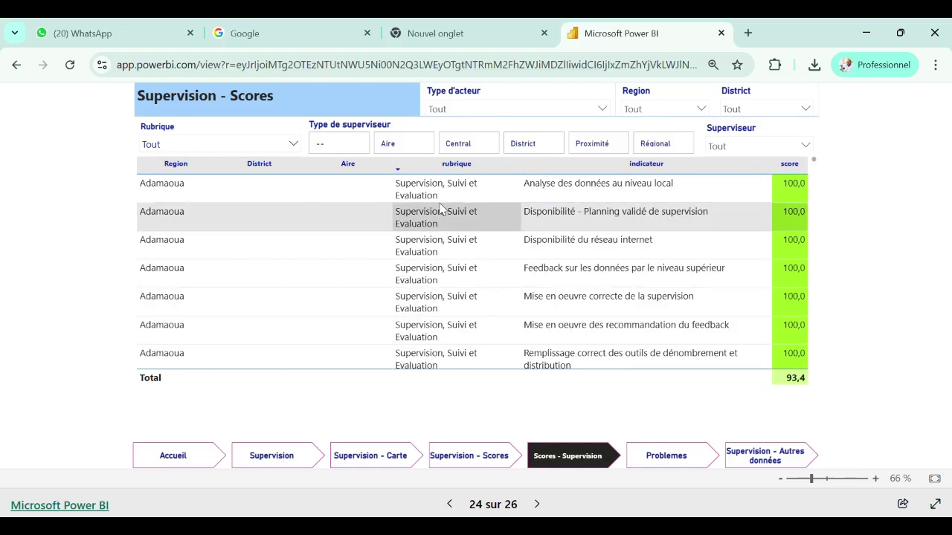
pyautogui.click(465, 465)
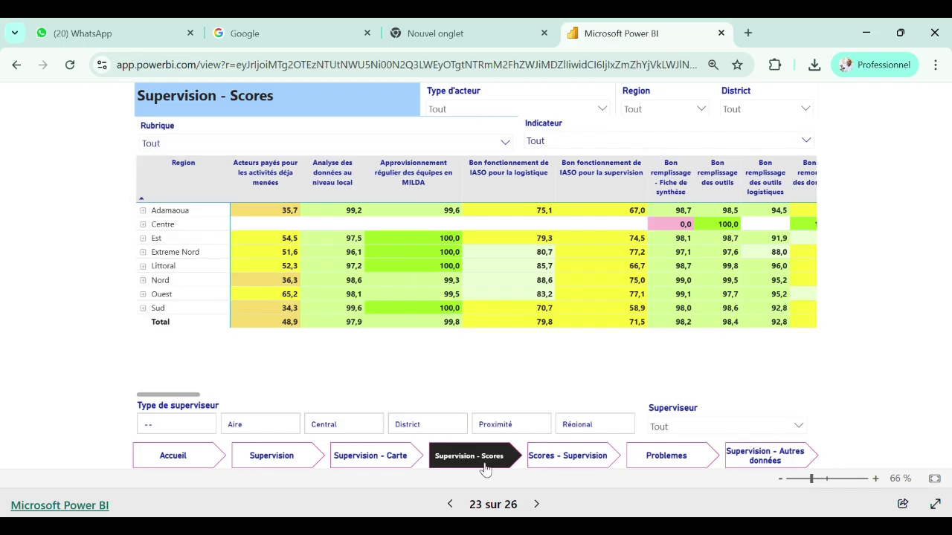
pyautogui.click(574, 460)
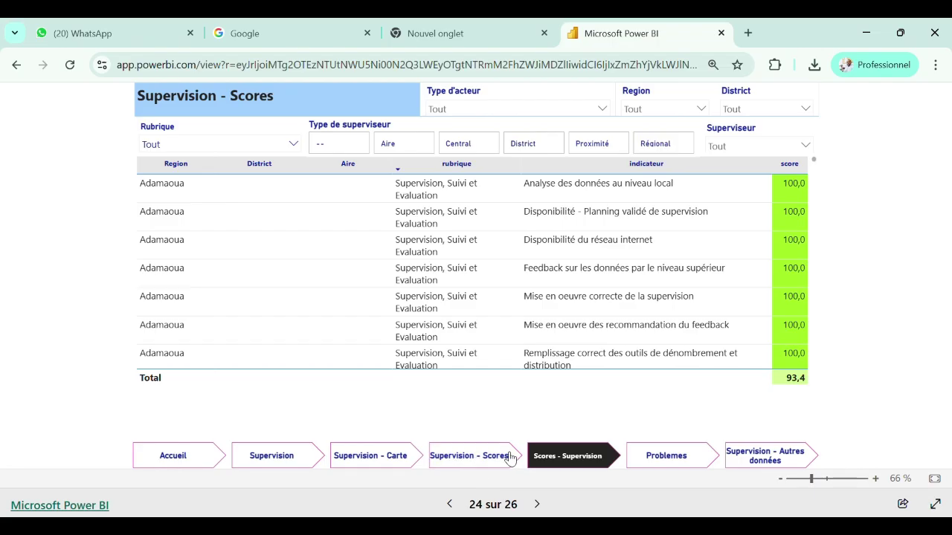
pyautogui.click(468, 462)
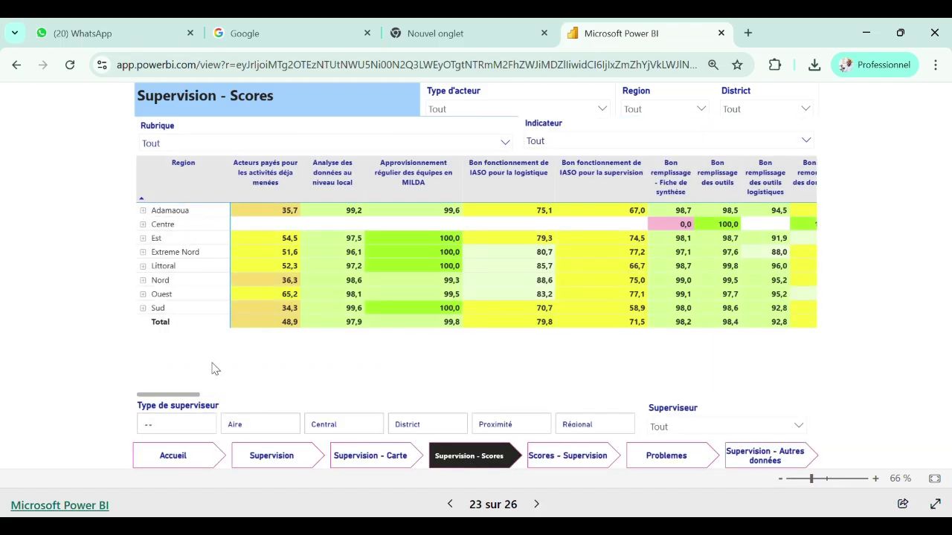
pyautogui.click(579, 457)
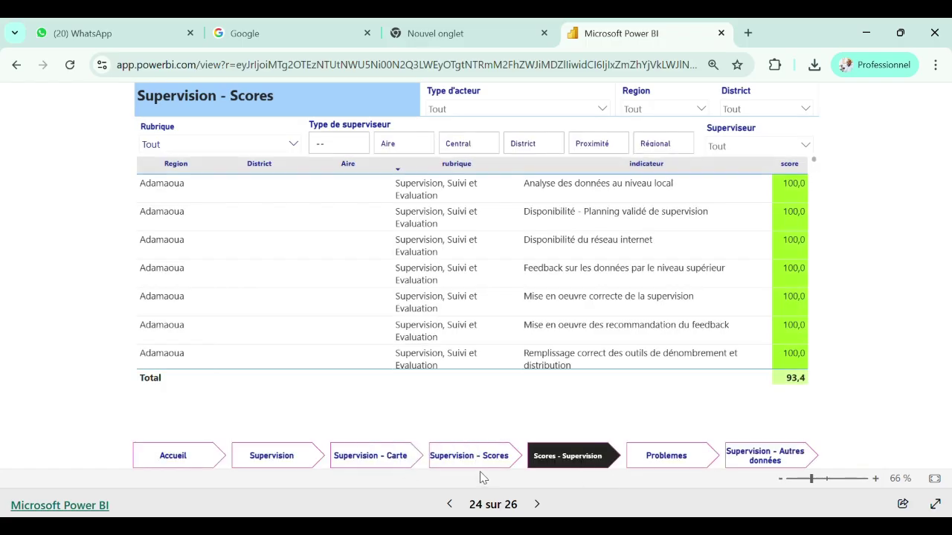
pyautogui.click(405, 465)
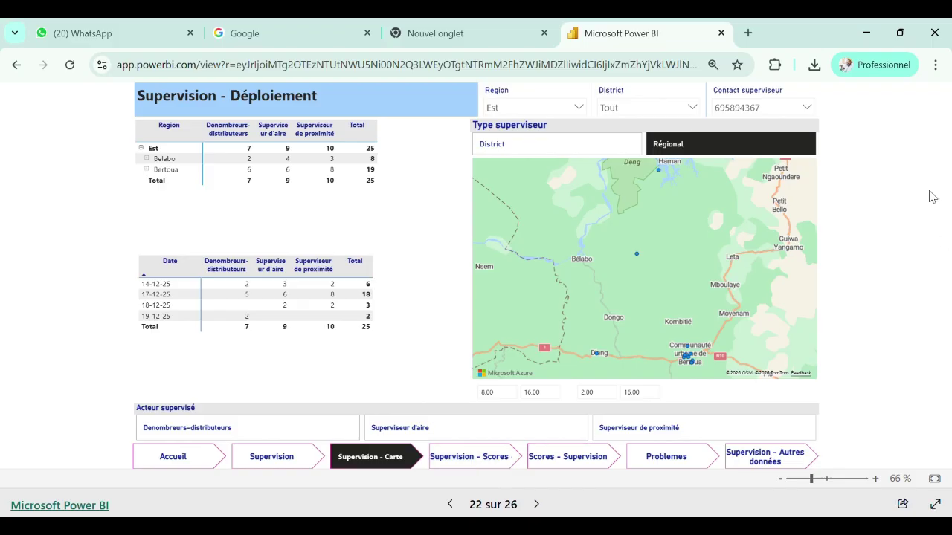
pyautogui.click(499, 458)
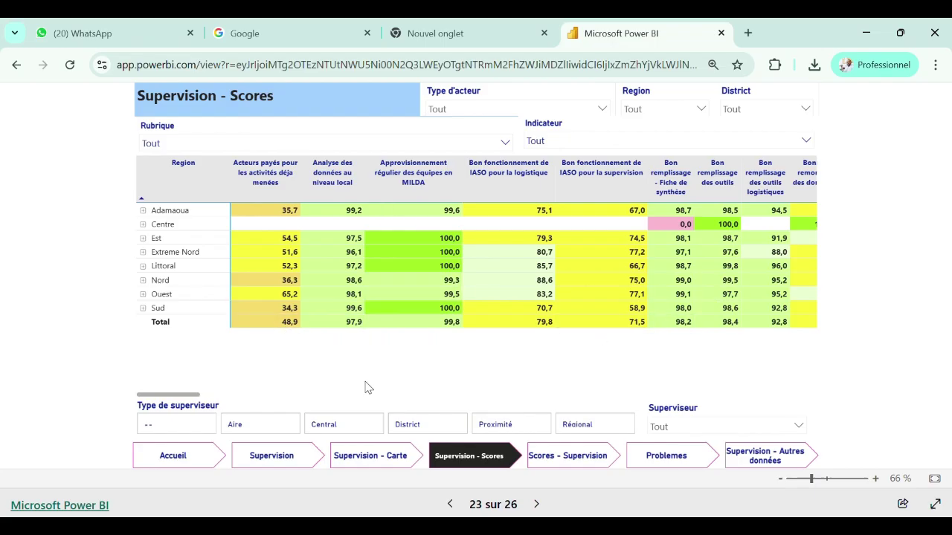
pyautogui.moveTo(182, 395); pyautogui.dragTo(179, 414)
pyautogui.moveTo(171, 394); pyautogui.dragTo(757, 429)
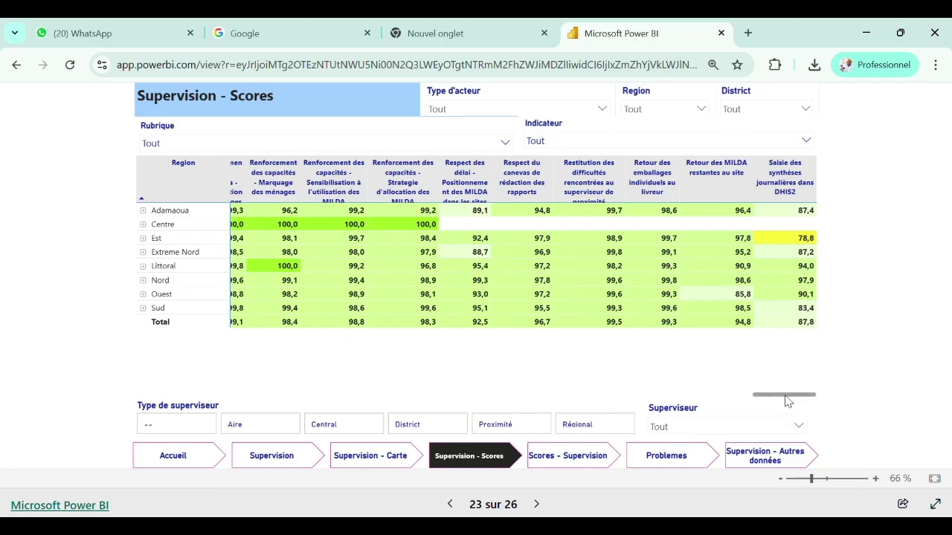
pyautogui.moveTo(795, 399); pyautogui.dragTo(203, 401)
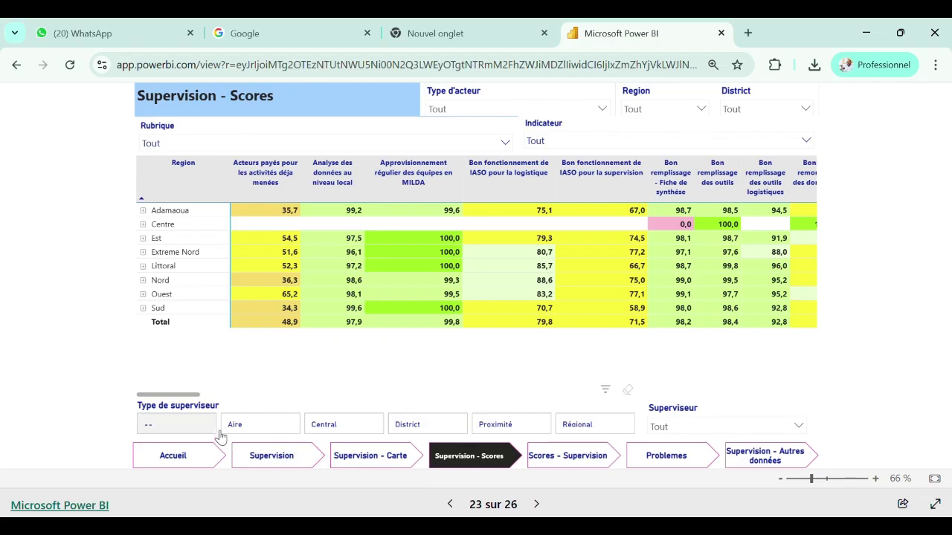
# - Filter the Supervision - Scores table to the Régional supervisor type and the Est region
pyautogui.click(562, 429)
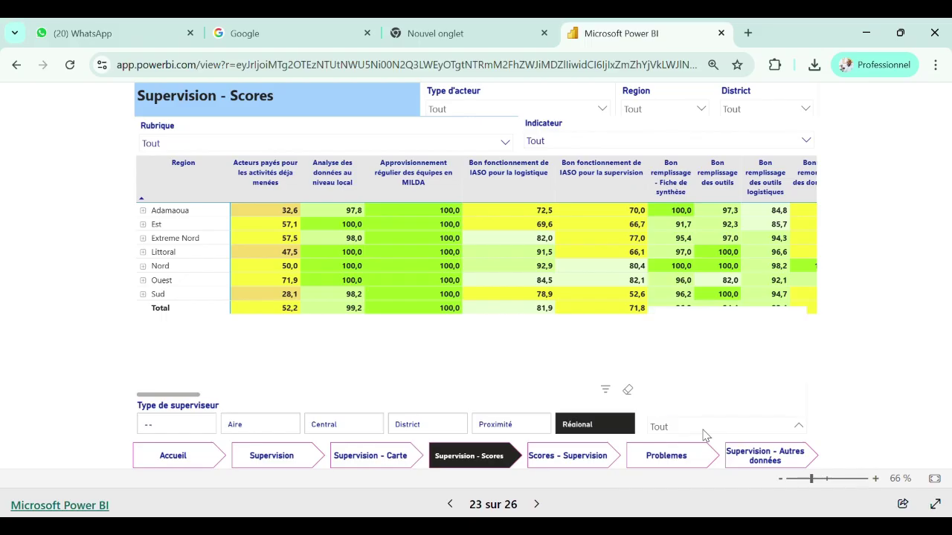
pyautogui.click(706, 433)
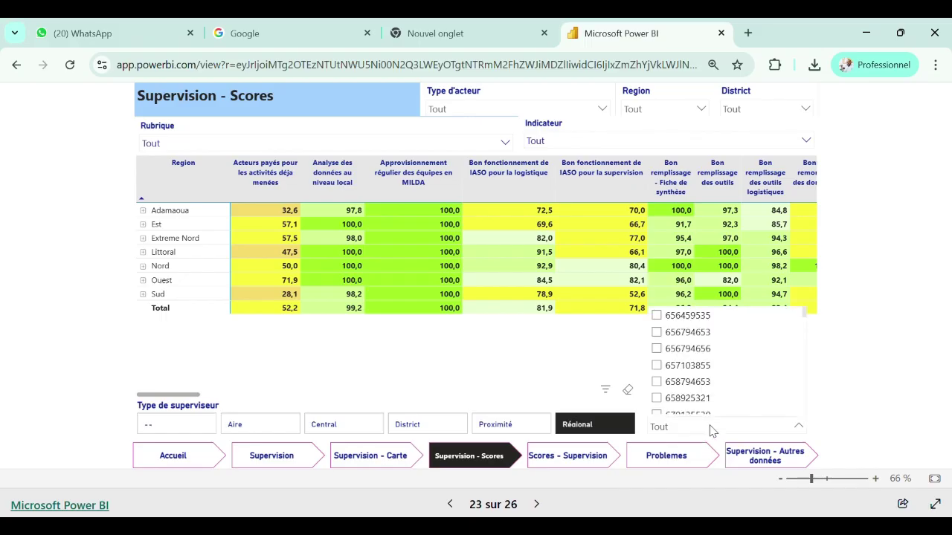
pyautogui.click(650, 111)
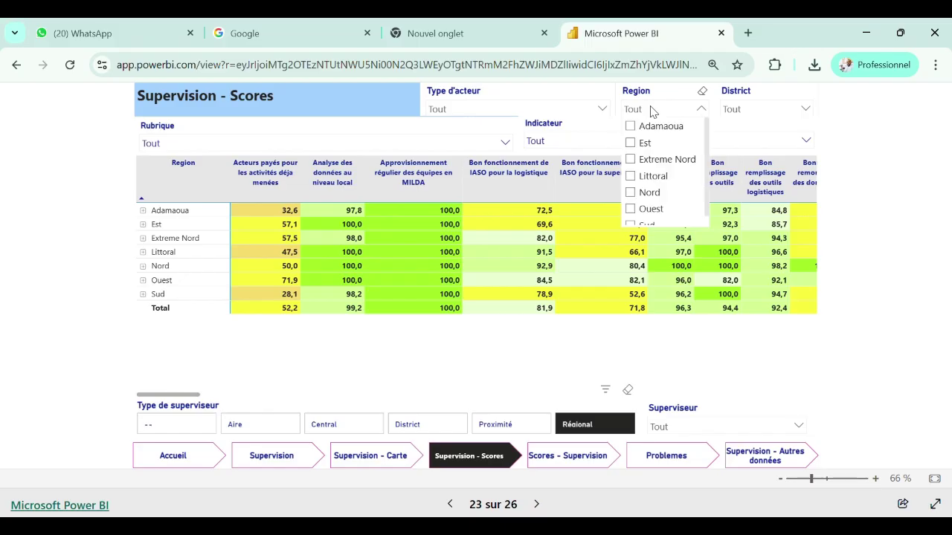
pyautogui.click(632, 142)
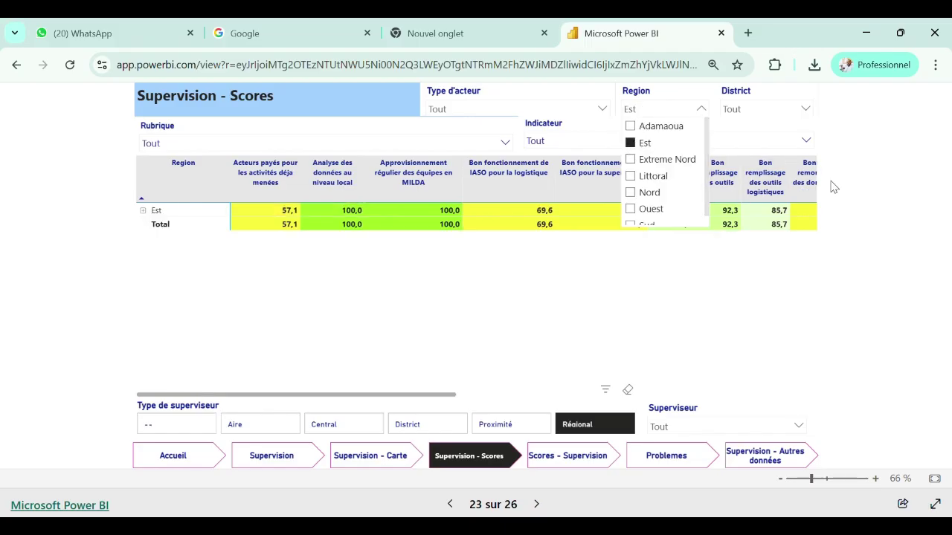
pyautogui.click(885, 245)
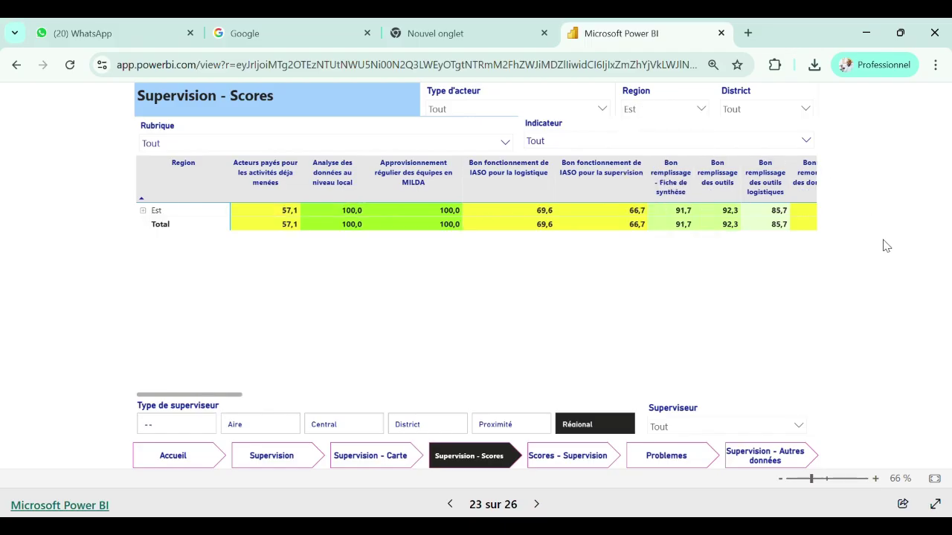
# - Restrict the scores to the regional supervisor's contact number and expand the Est row to its districts and areas
pyautogui.click(728, 429)
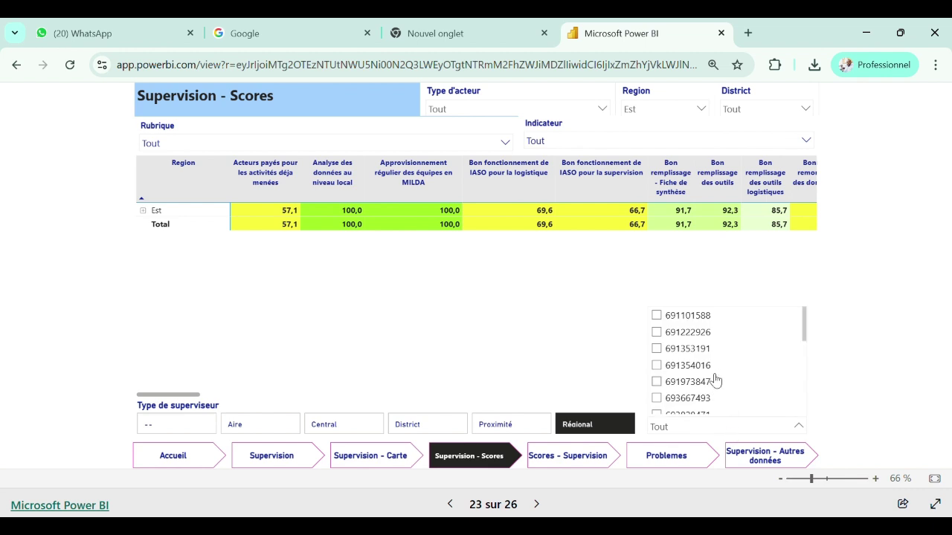
pyautogui.scroll(-3, 715, 381)
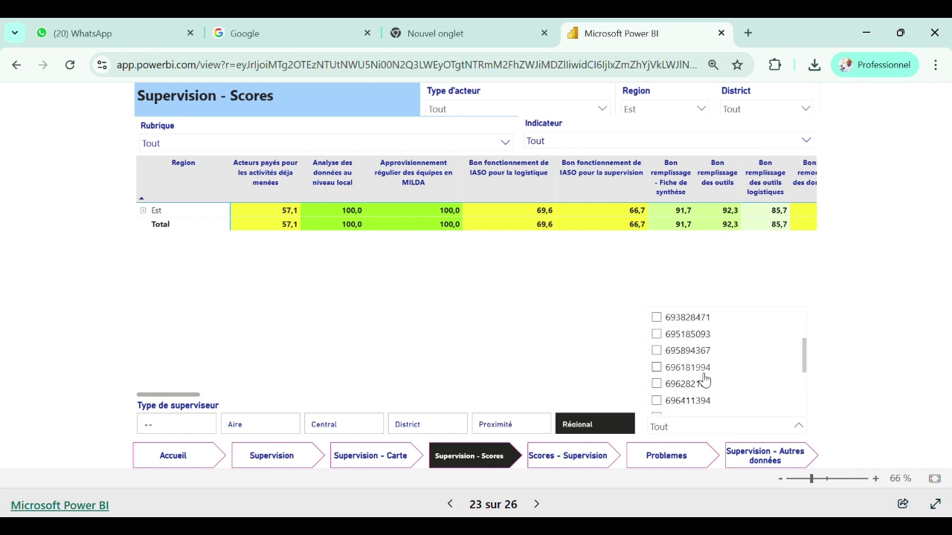
pyautogui.click(699, 352)
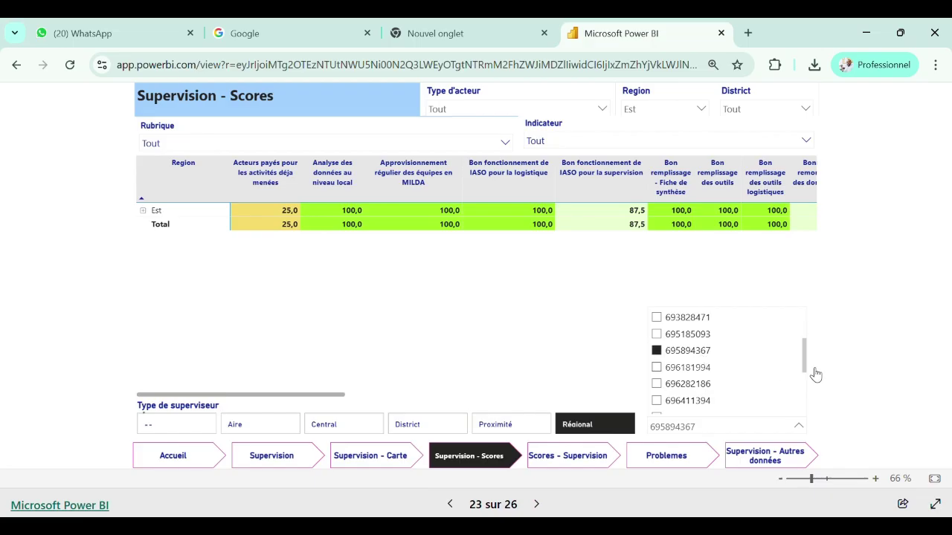
pyautogui.click(858, 374)
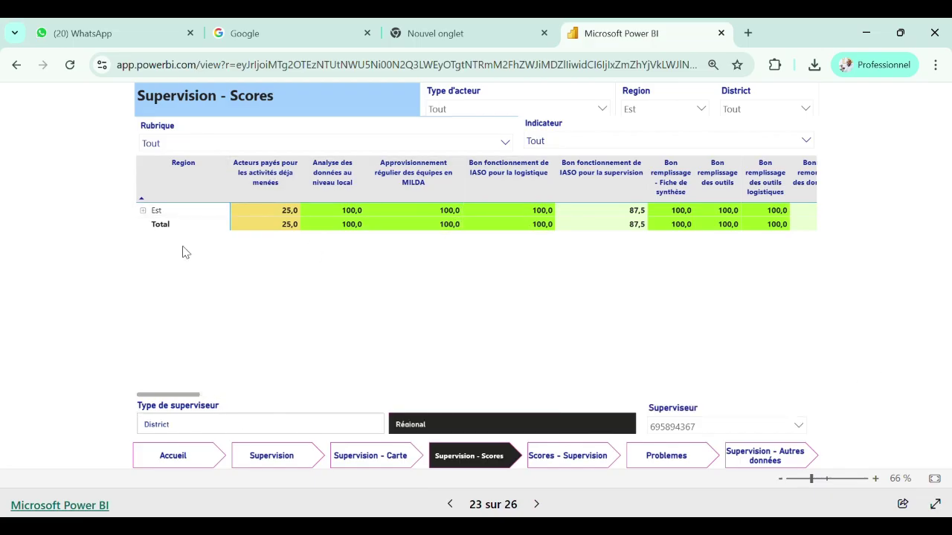
pyautogui.click(572, 162)
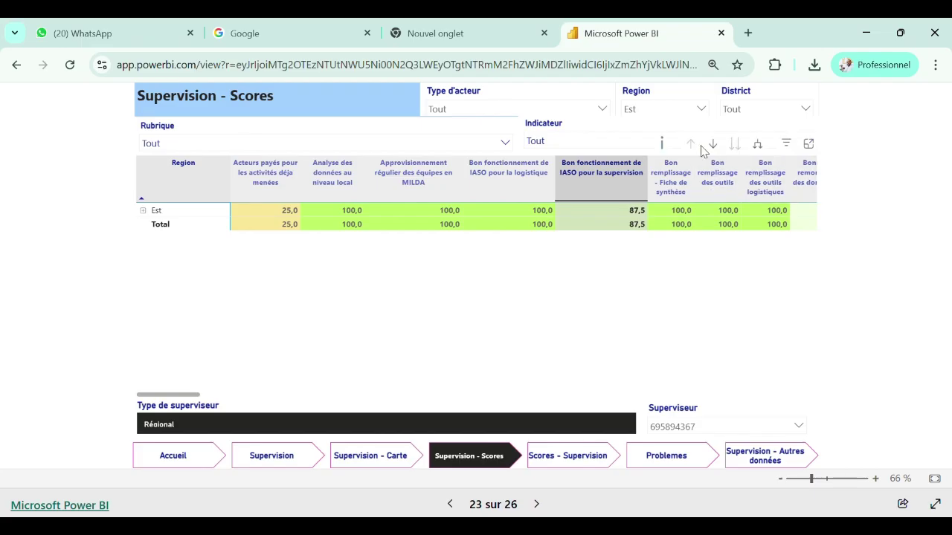
pyautogui.click(144, 212)
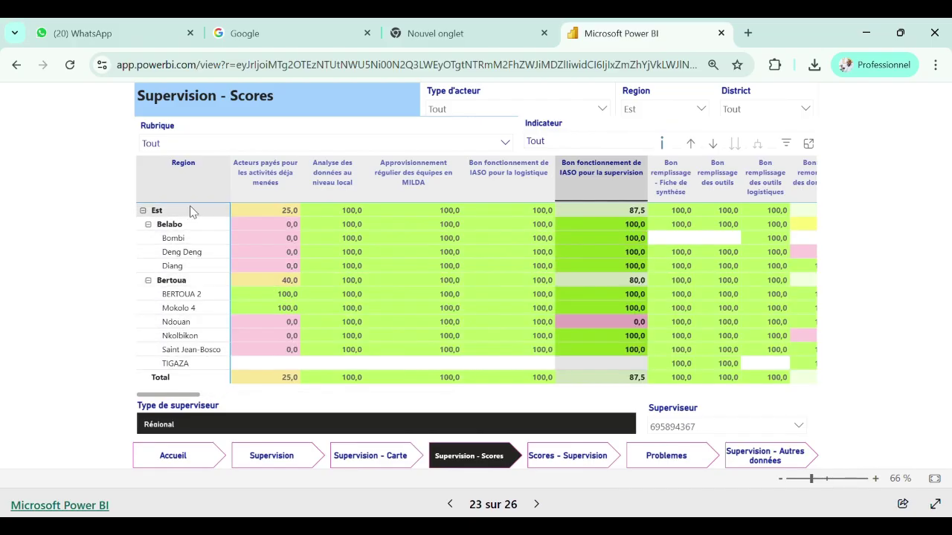
# - Check the available Rubrique options and set the Type d'acteur filter to Superviseur d'aire
pyautogui.click(206, 144)
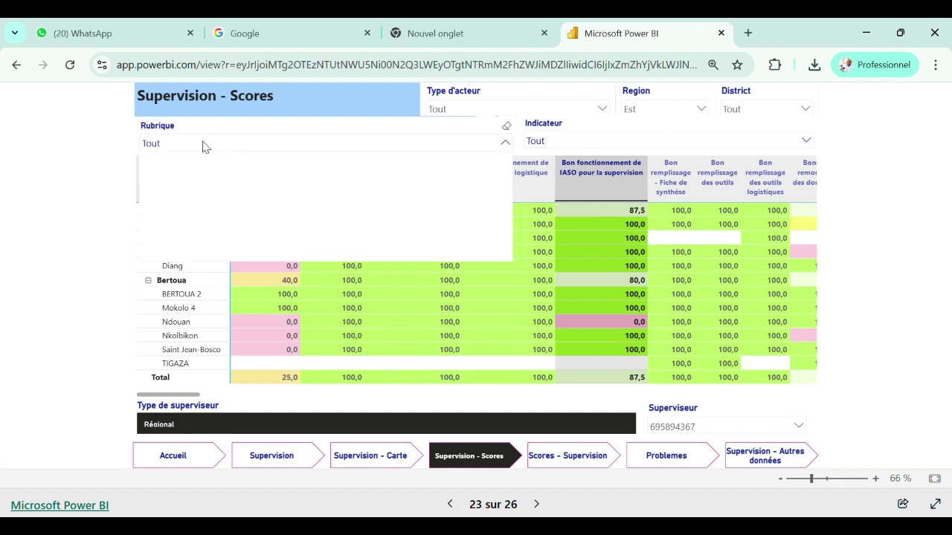
pyautogui.scroll(-5, 207, 186)
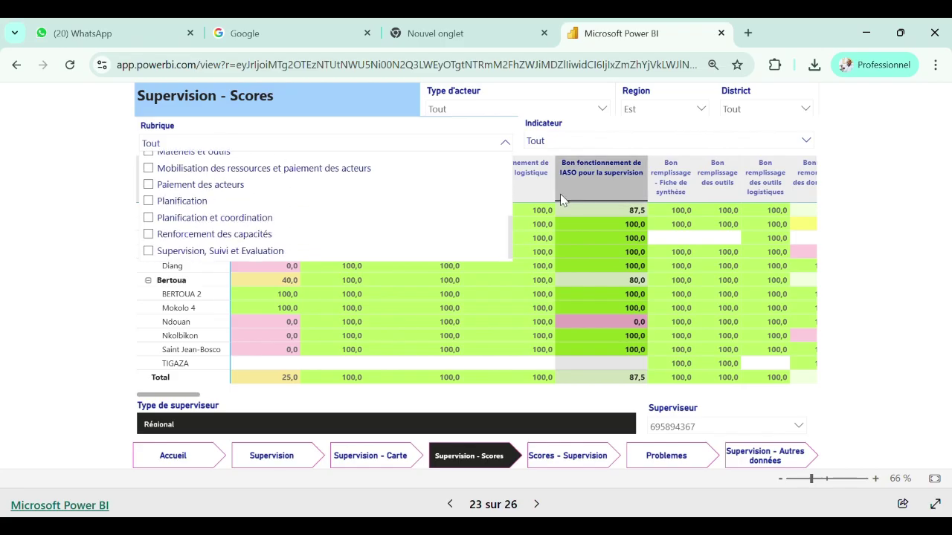
pyautogui.click(840, 174)
pyautogui.click(573, 111)
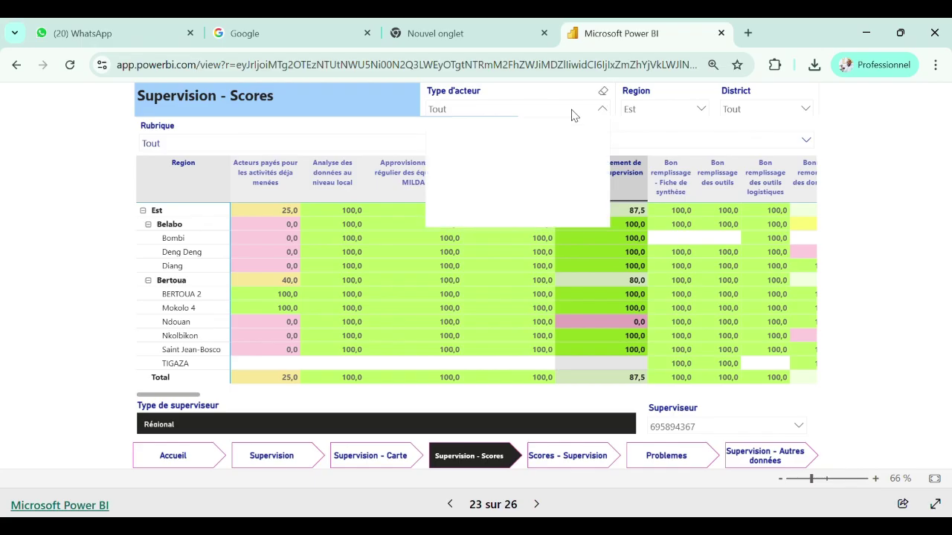
pyautogui.click(438, 144)
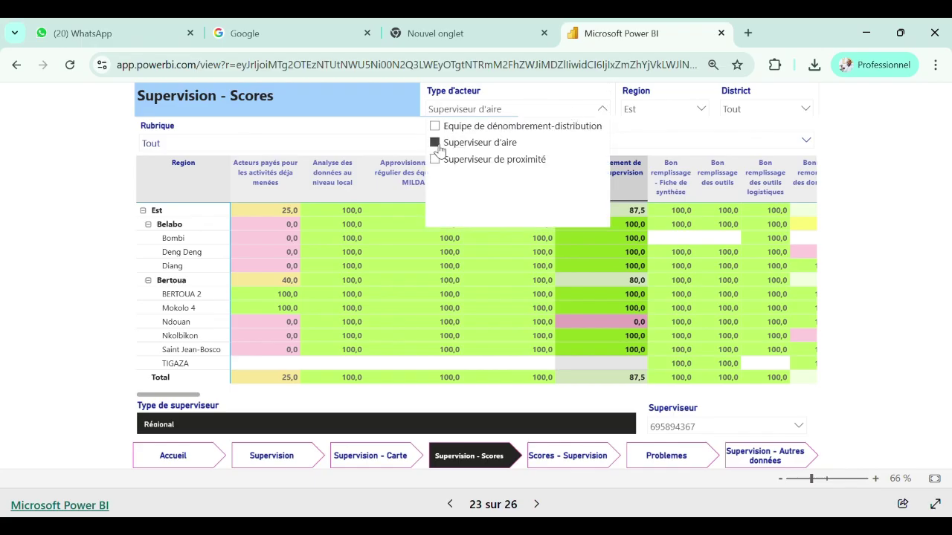
pyautogui.click(853, 200)
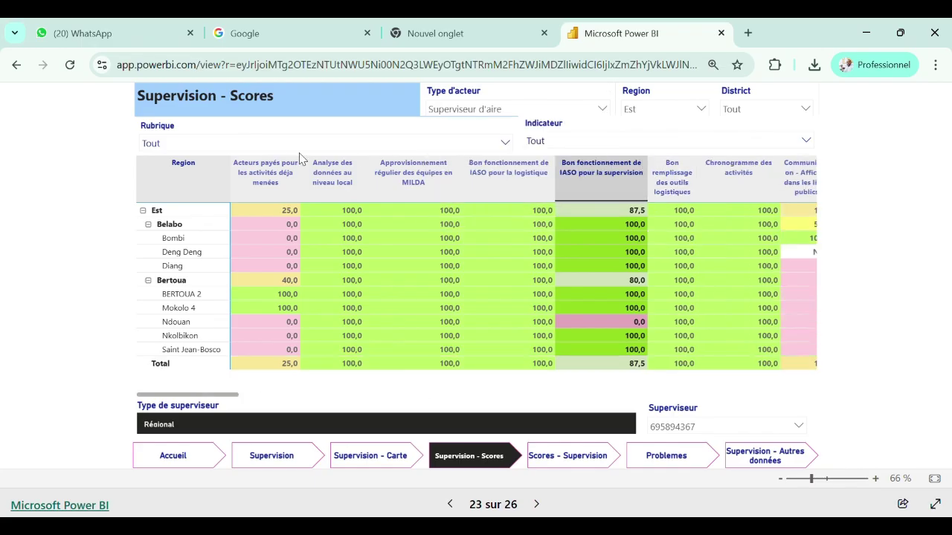
# - Set the Rubrique filter to Planification et coordination
pyautogui.click(206, 145)
pyautogui.scroll(-2, 200, 223)
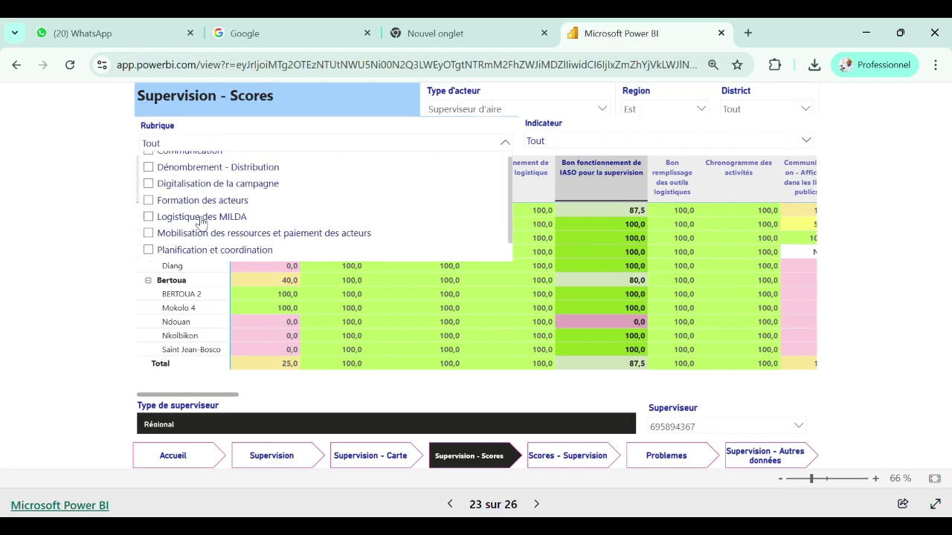
pyautogui.click(224, 240)
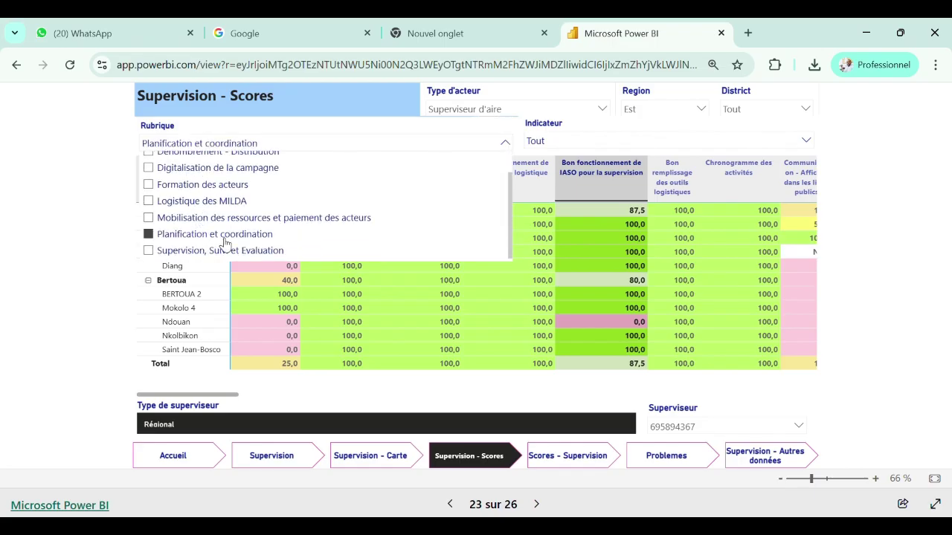
pyautogui.click(907, 329)
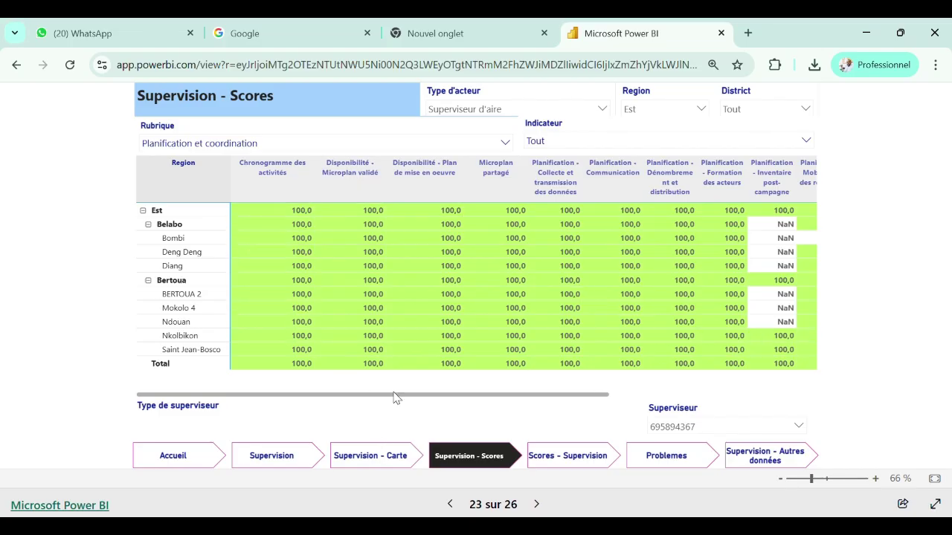
# - Examine the Planification et coordination score columns and the indicators offered in the Indicateur filter
pyautogui.moveTo(394, 398); pyautogui.dragTo(369, 411)
pyautogui.moveTo(542, 395); pyautogui.dragTo(525, 412)
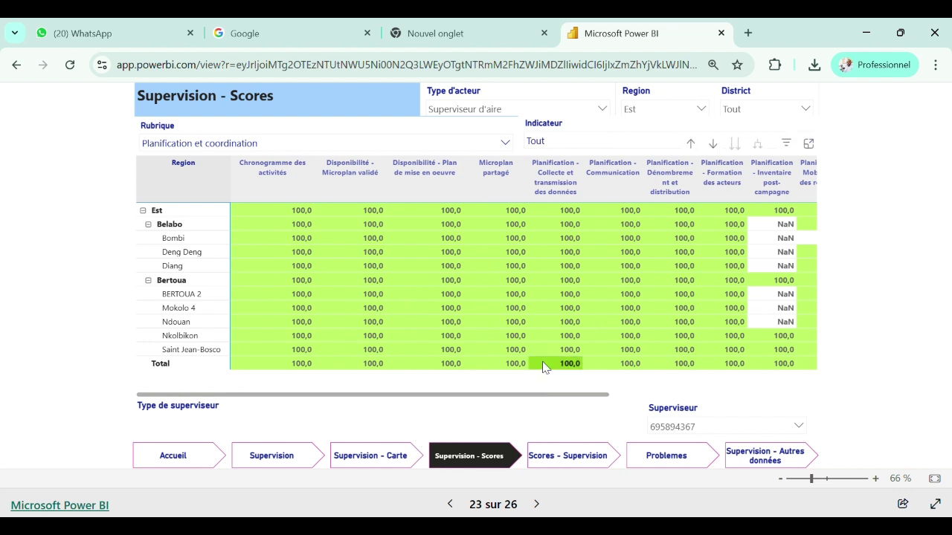
pyautogui.click(573, 144)
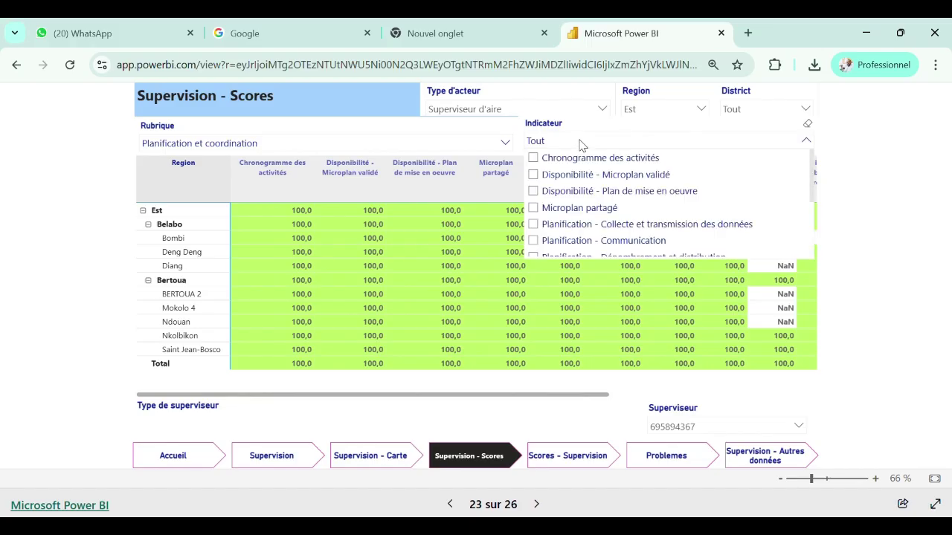
pyautogui.scroll(-3, 577, 239)
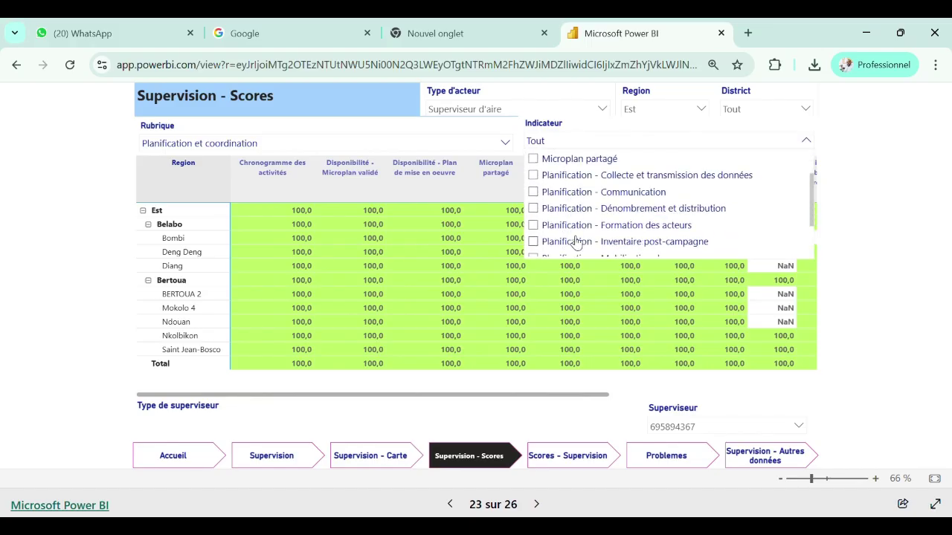
pyautogui.scroll(2, 608, 238)
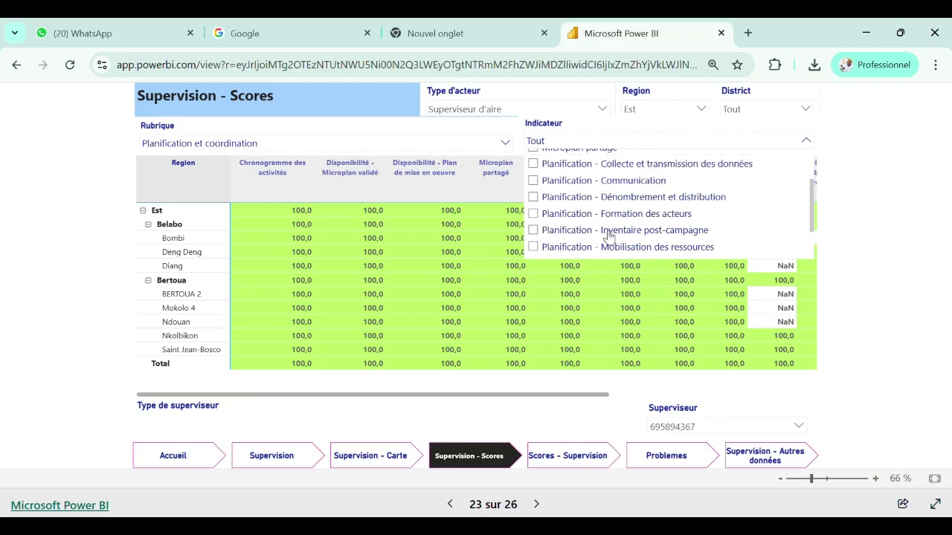
pyautogui.scroll(2, 604, 222)
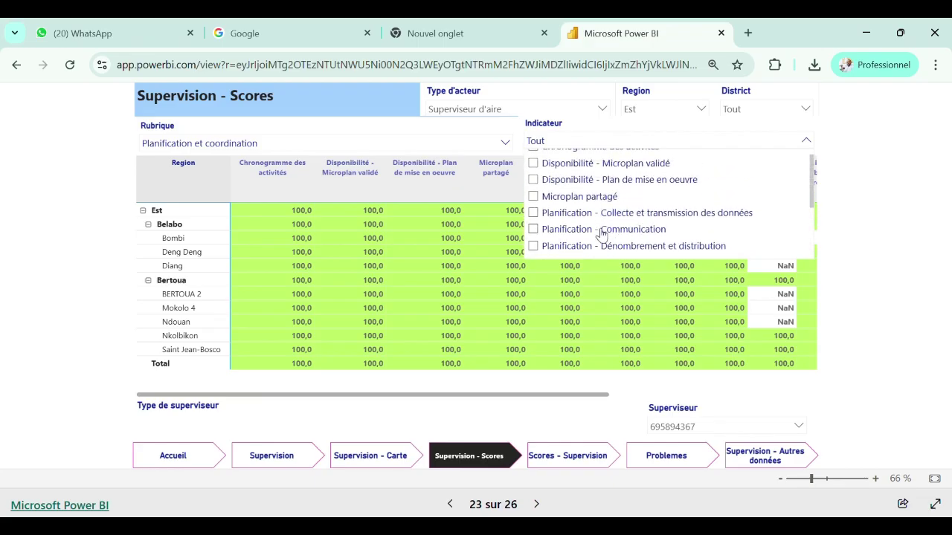
pyautogui.scroll(-3, 598, 230)
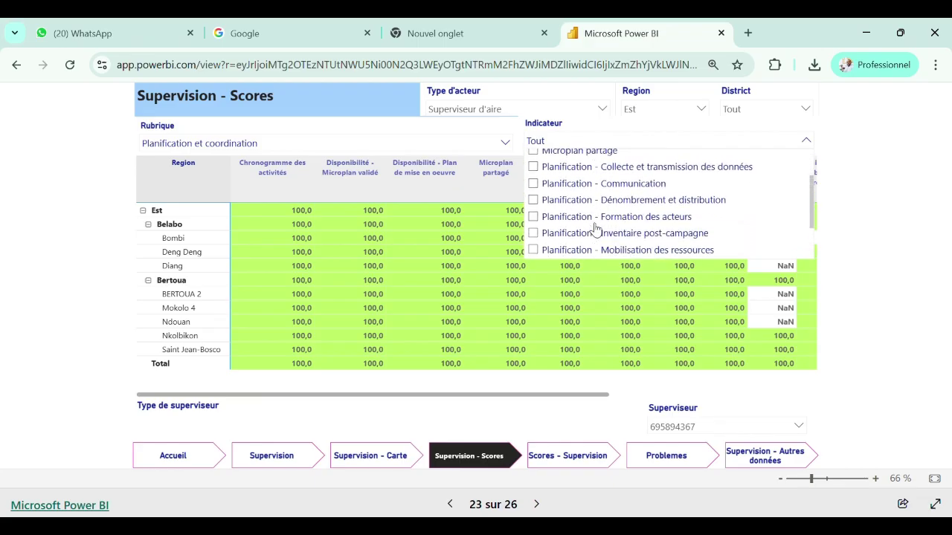
pyautogui.scroll(2, 596, 227)
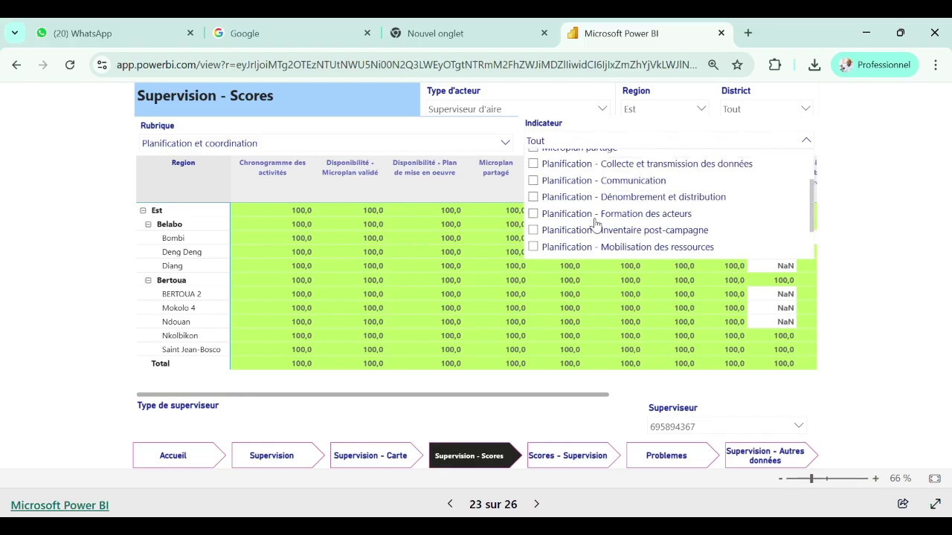
pyautogui.scroll(3, 595, 221)
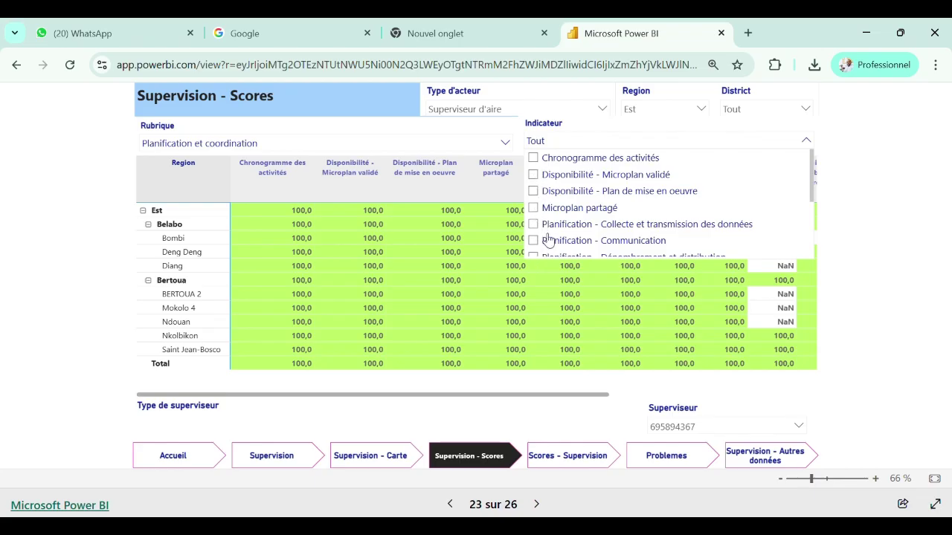
pyautogui.scroll(-3, 547, 238)
pyautogui.scroll(3, 546, 238)
# - Filter Indicateur to Chronogramme des activités, Disponibilité - Microplan validé, Disponibilité - Plan de mise en oeuvre and Microplan partagé
pyautogui.click(539, 160)
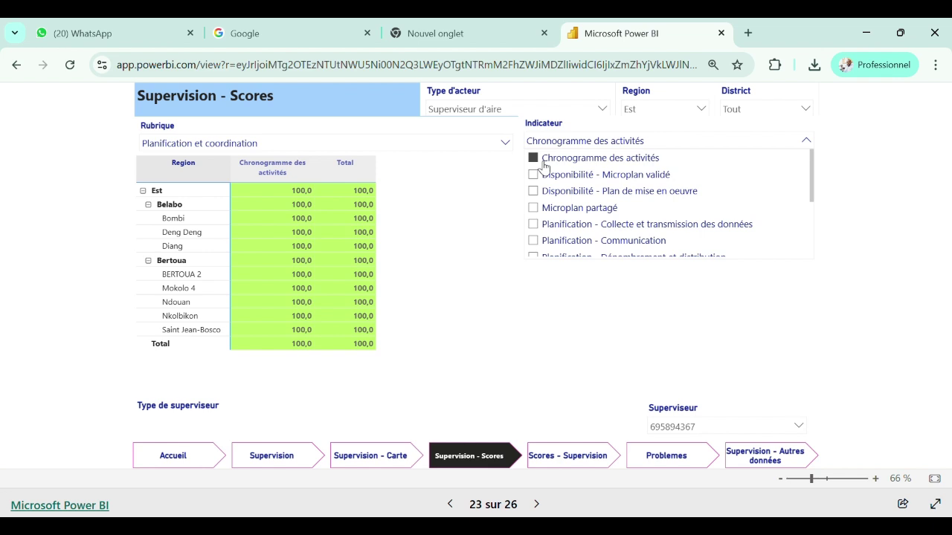
pyautogui.click(541, 179)
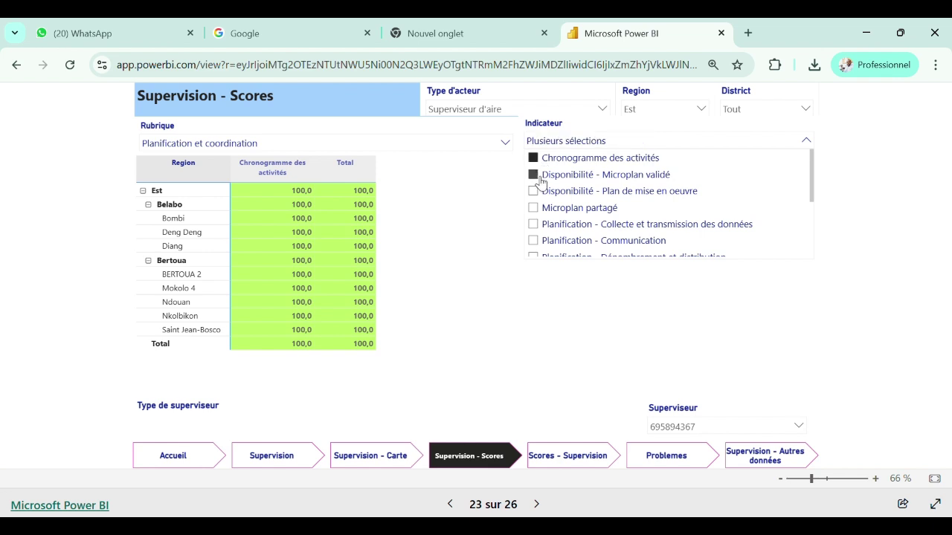
pyautogui.click(539, 212)
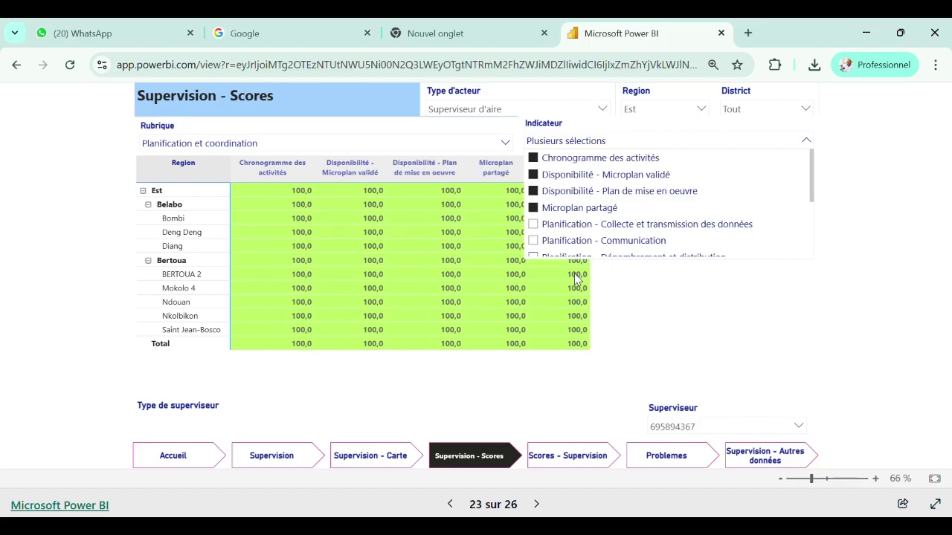
pyautogui.click(720, 372)
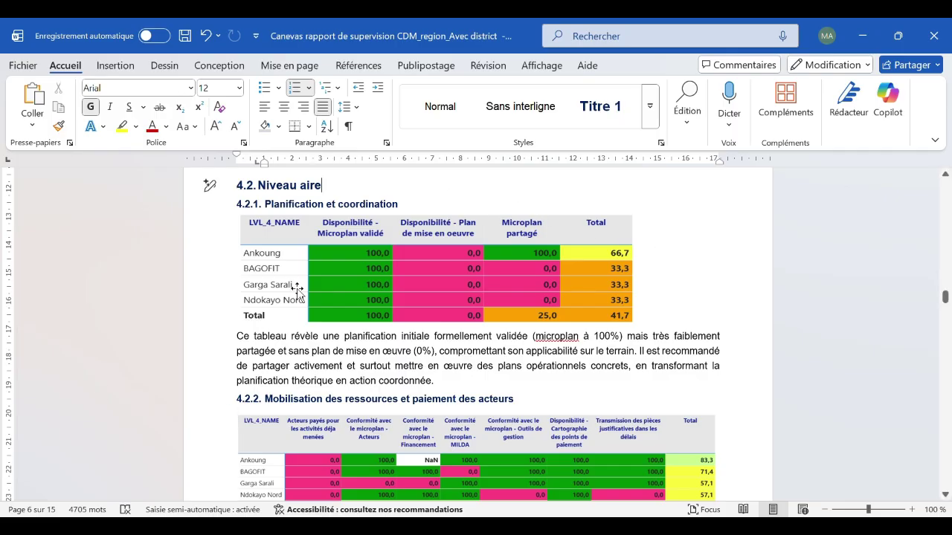
# - In the Word report, delete the old table picture under 4.2.1 Planification et coordination and paste the captured Est scores table
pyautogui.click(405, 296)
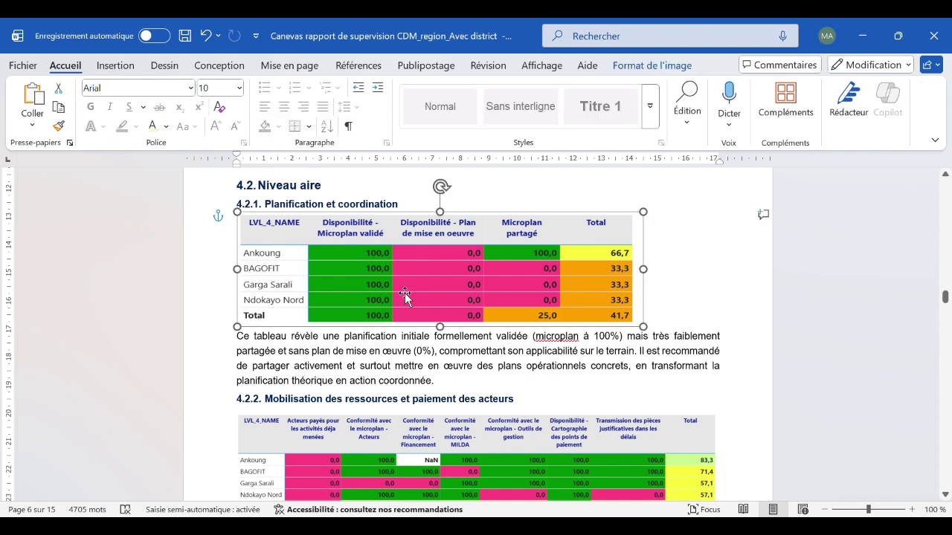
pyautogui.press('Delete')
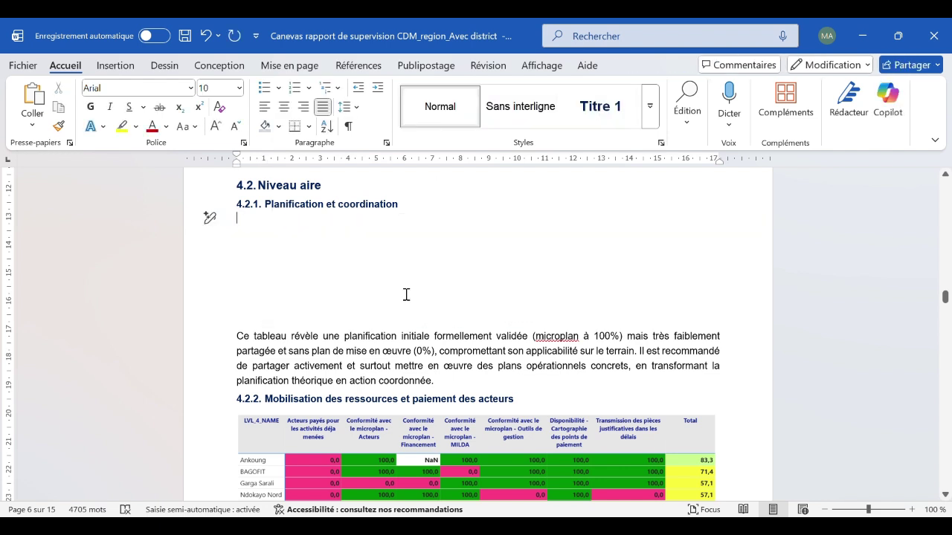
pyautogui.hotkey('ctrl', 'v')
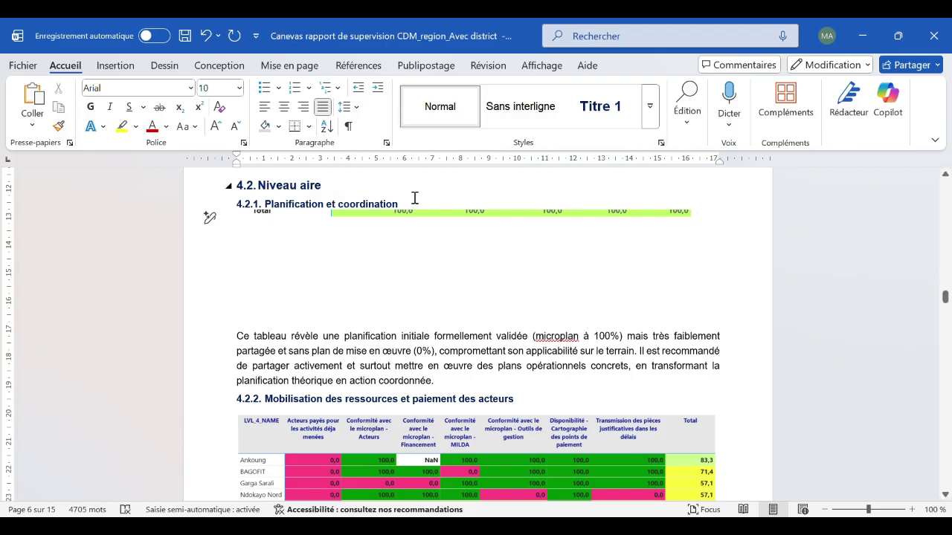
# - Move the pasted Est scores picture directly below the 4.2.1 Planification et coordination heading
pyautogui.click(438, 217)
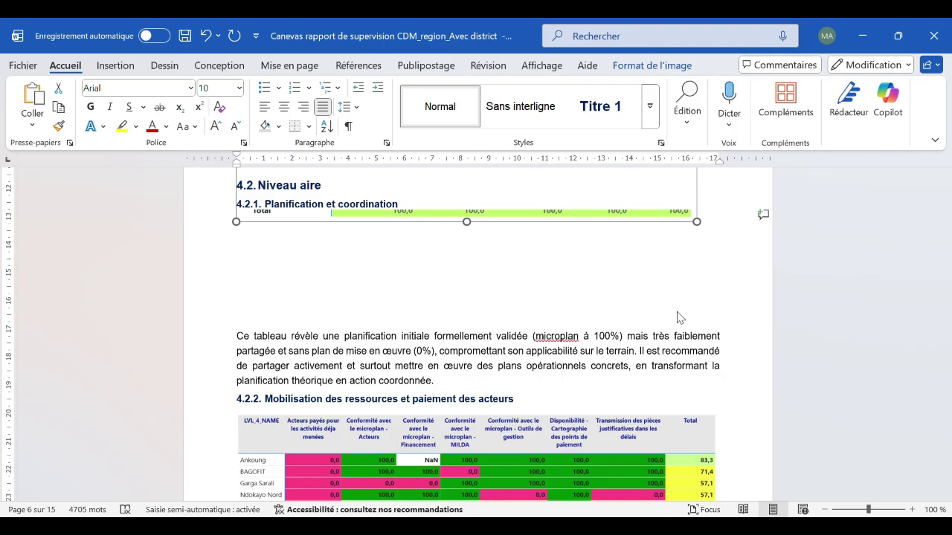
pyautogui.scroll(8, 681, 309)
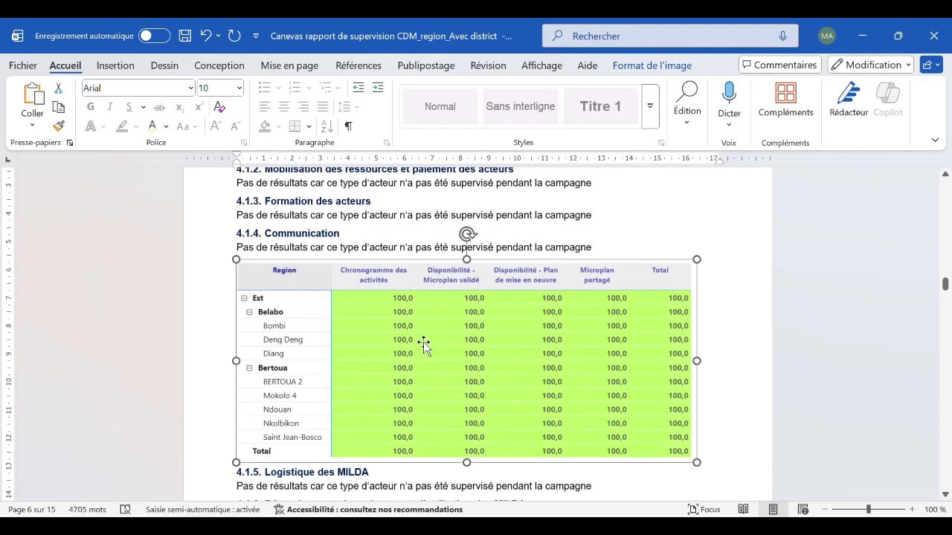
pyautogui.scroll(-2, 419, 344)
pyautogui.moveTo(365, 268); pyautogui.dragTo(367, 459)
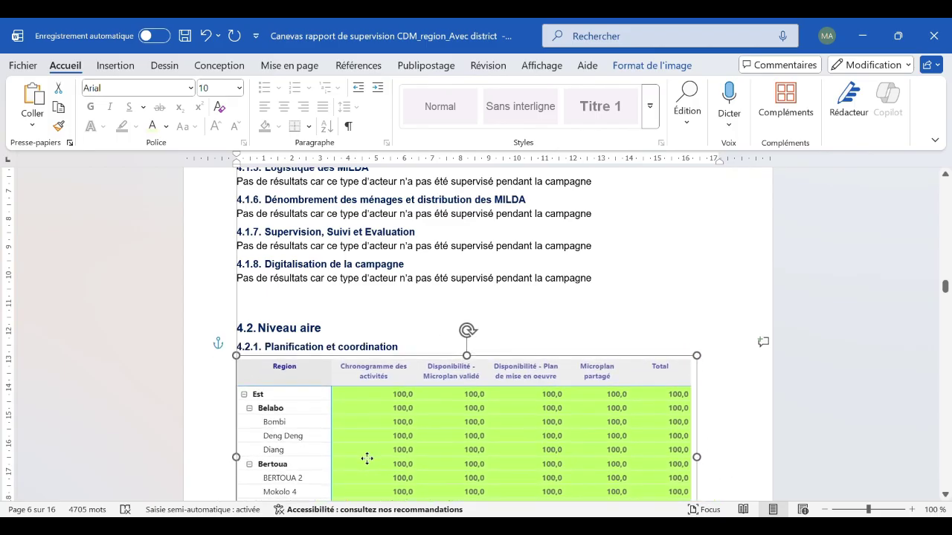
# - Remove the empty lines between the new scores picture and its commentary, and add a blank line before heading 4.2.2
pyautogui.scroll(-5, 424, 414)
pyautogui.click(279, 290)
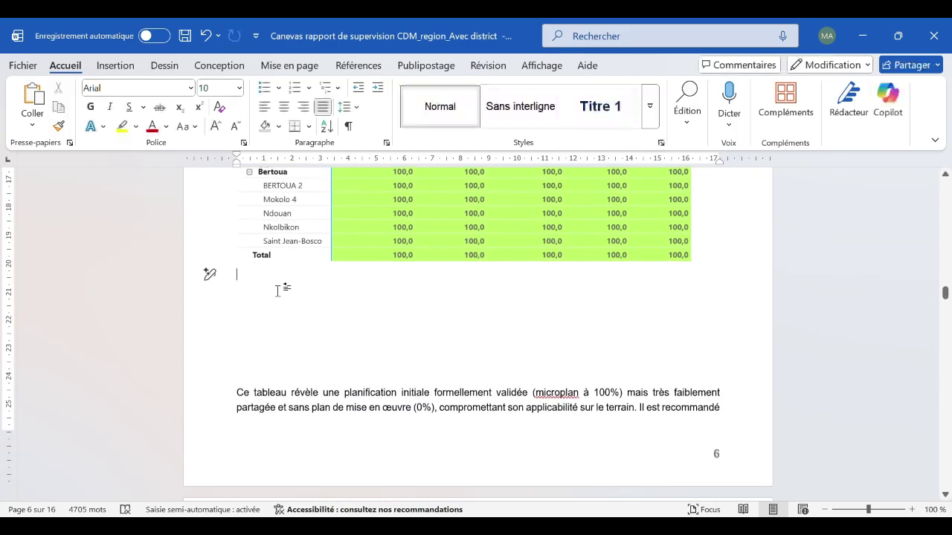
pyautogui.press('Delete')
pyautogui.press('Delete')
pyautogui.press('Delete')
pyautogui.press('Delete')
pyautogui.press('Delete')
pyautogui.press('Delete')
pyautogui.press('Delete')
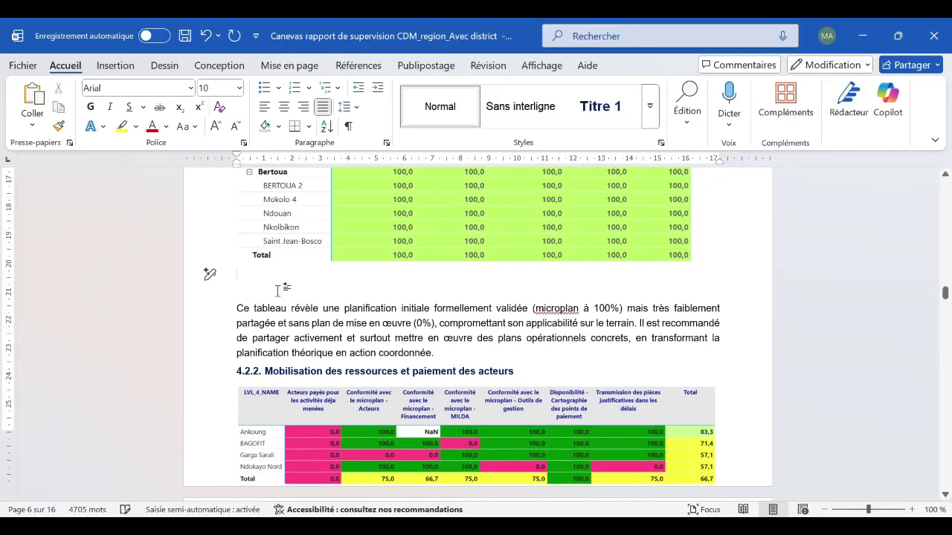
pyautogui.press('Delete')
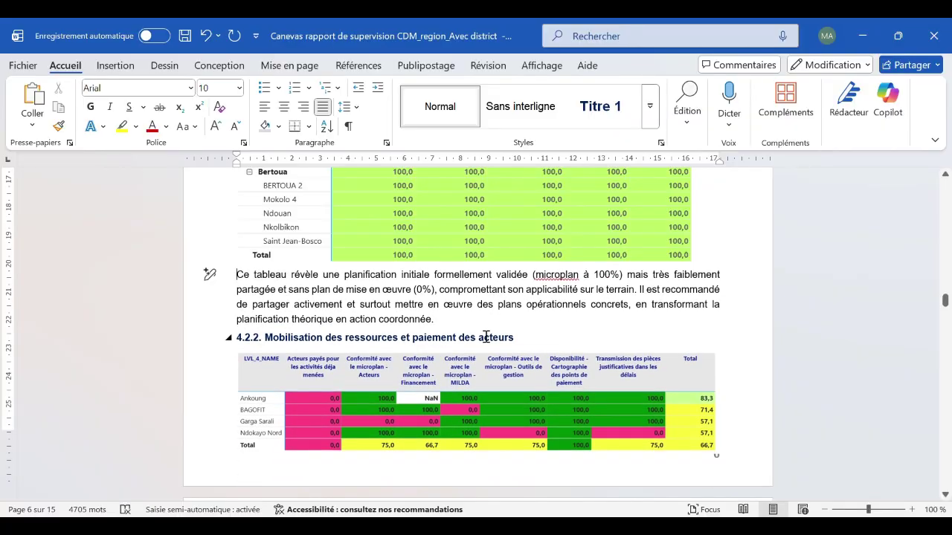
pyautogui.press('Return')
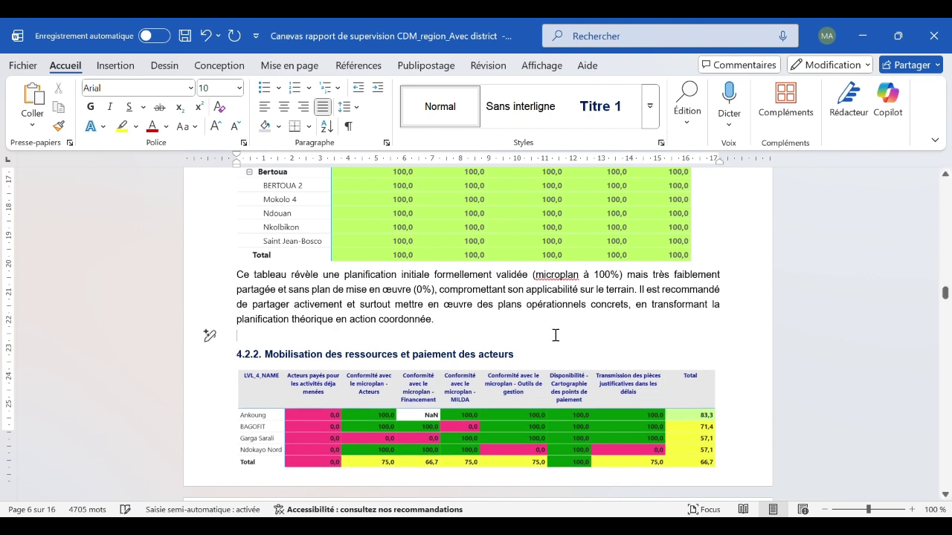
# - Widen the scores picture under 4.2.1 so that it reaches the right text margin
pyautogui.scroll(2, 516, 339)
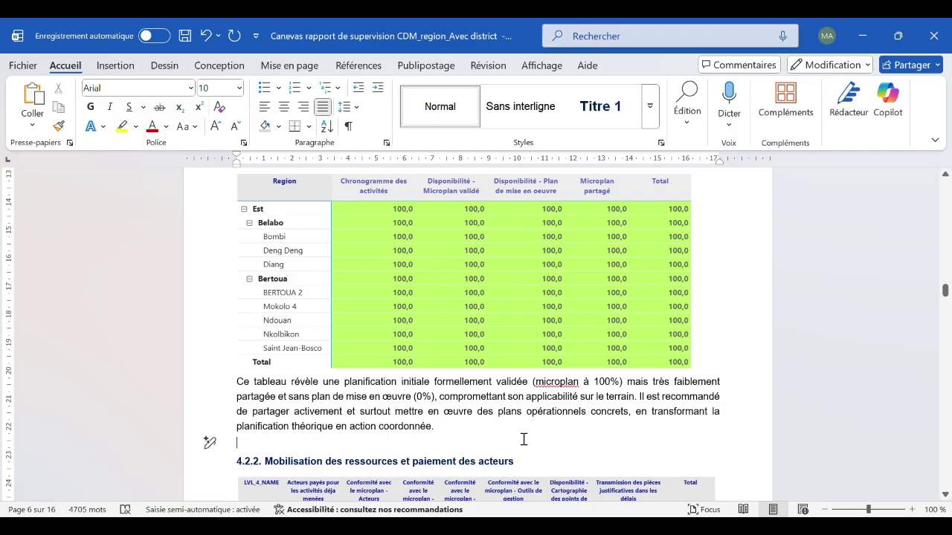
pyautogui.scroll(-1, 462, 435)
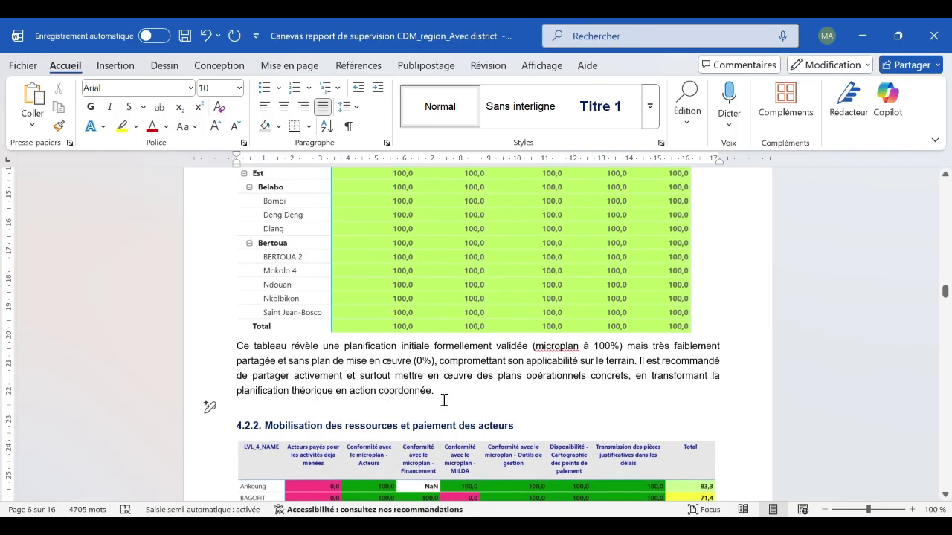
pyautogui.scroll(3, 550, 257)
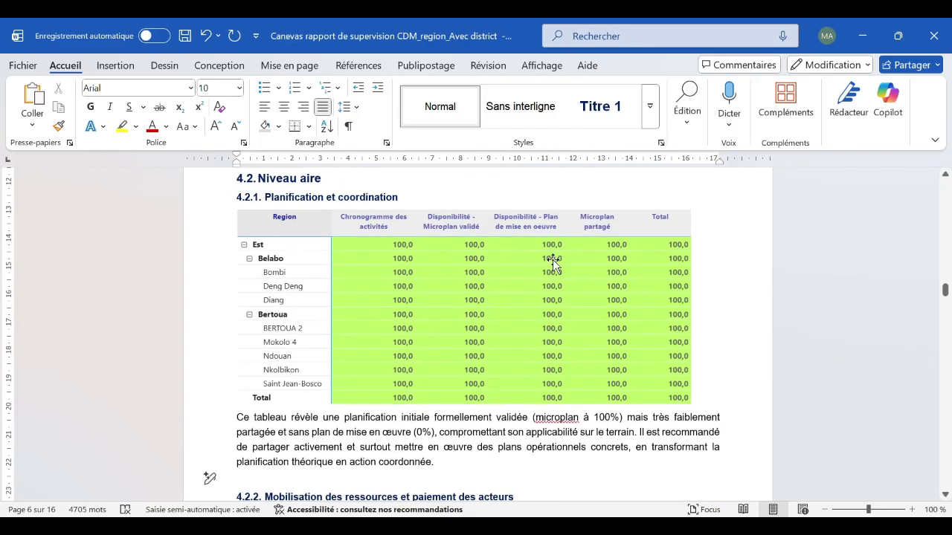
pyautogui.scroll(-5, 554, 266)
pyautogui.scroll(6, 557, 269)
pyautogui.click(680, 324)
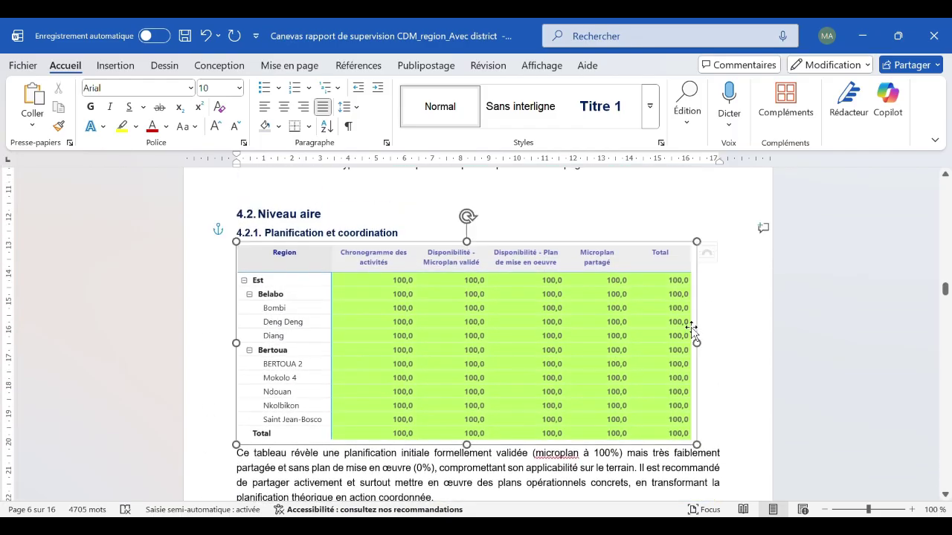
pyautogui.moveTo(698, 344); pyautogui.dragTo(729, 362)
pyautogui.click(753, 361)
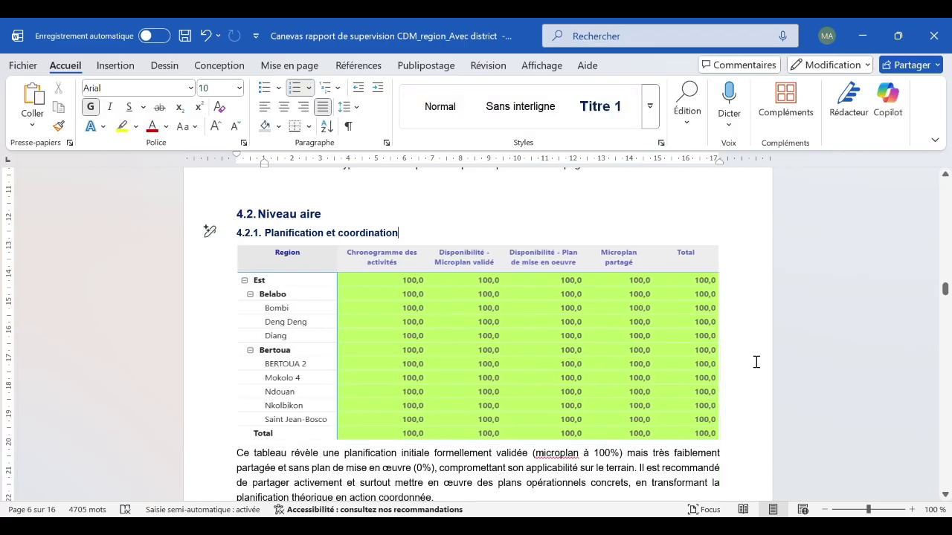
# - Insert six blank lines before 4.2.2 Mobilisation des ressources et paiement des acteurs to push it onto the next page
pyautogui.scroll(-5, 446, 349)
pyautogui.scroll(-3, 433, 319)
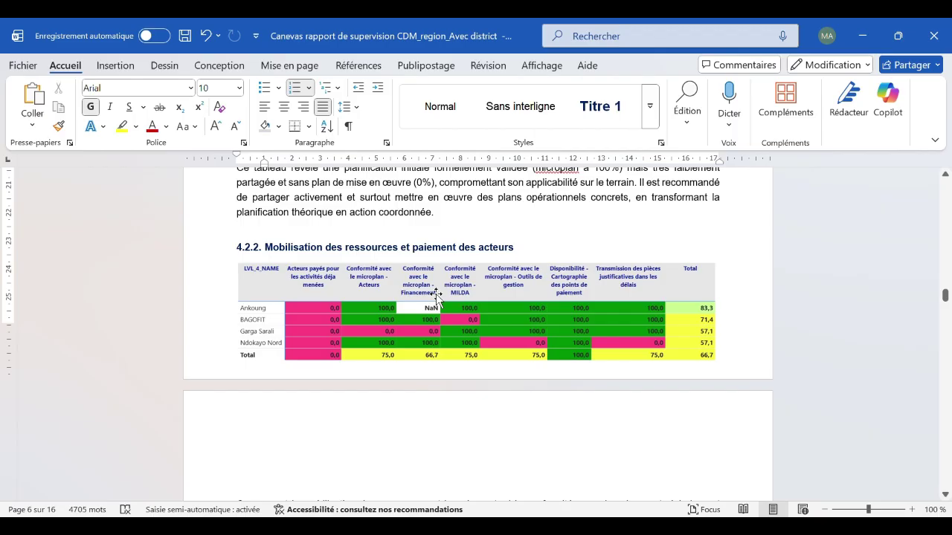
pyautogui.click(412, 237)
pyautogui.scroll(-1, 402, 245)
pyautogui.scroll(-2, 394, 275)
pyautogui.scroll(3, 416, 271)
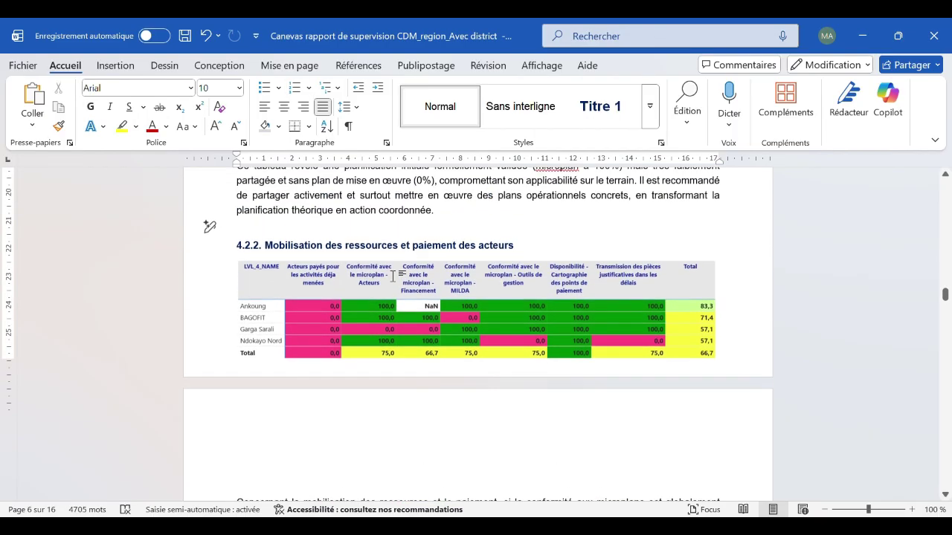
pyautogui.press('Return')
pyautogui.press('Return')
pyautogui.press('Return')
pyautogui.press('Return')
pyautogui.press('Return')
pyautogui.press('Return')
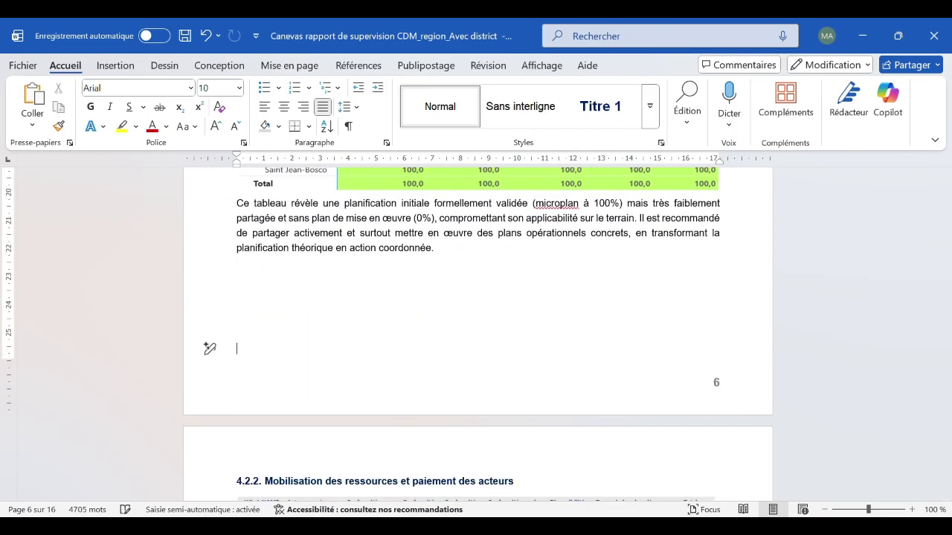
# - Delete the old table picture under 4.2.2 Mobilisation des ressources et paiement des acteurs
pyautogui.scroll(-5, 446, 275)
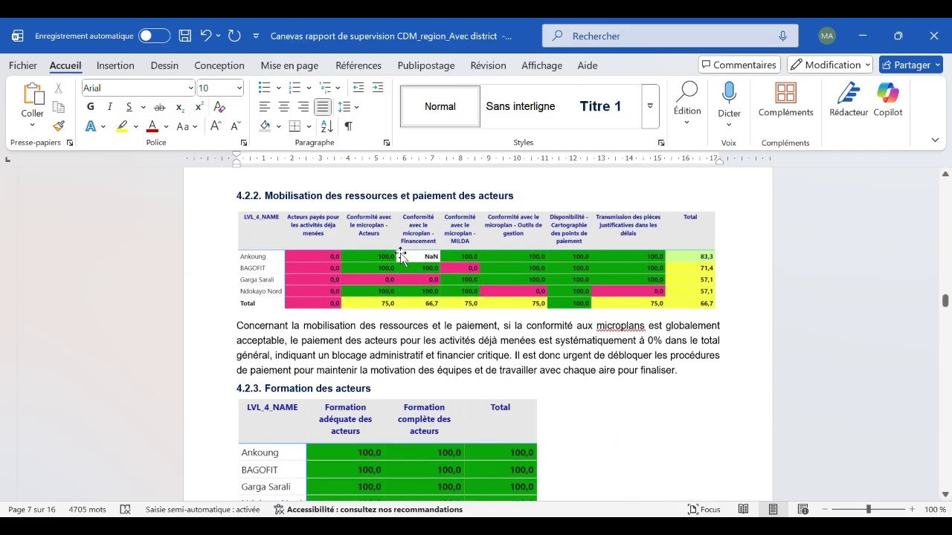
pyautogui.click(401, 255)
pyautogui.scroll(2, 401, 253)
pyautogui.scroll(-1, 416, 245)
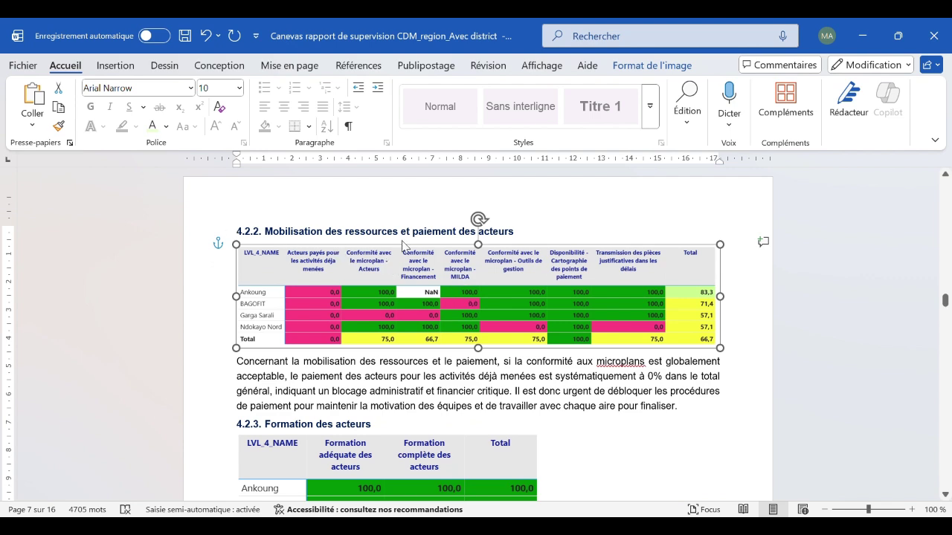
pyautogui.scroll(8, 439, 272)
pyautogui.scroll(-6, 439, 276)
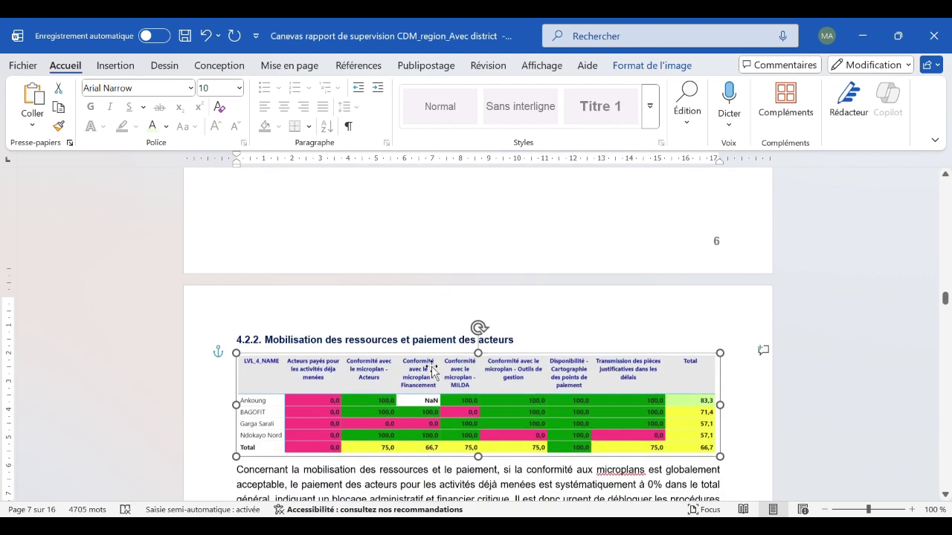
pyautogui.scroll(-5, 433, 370)
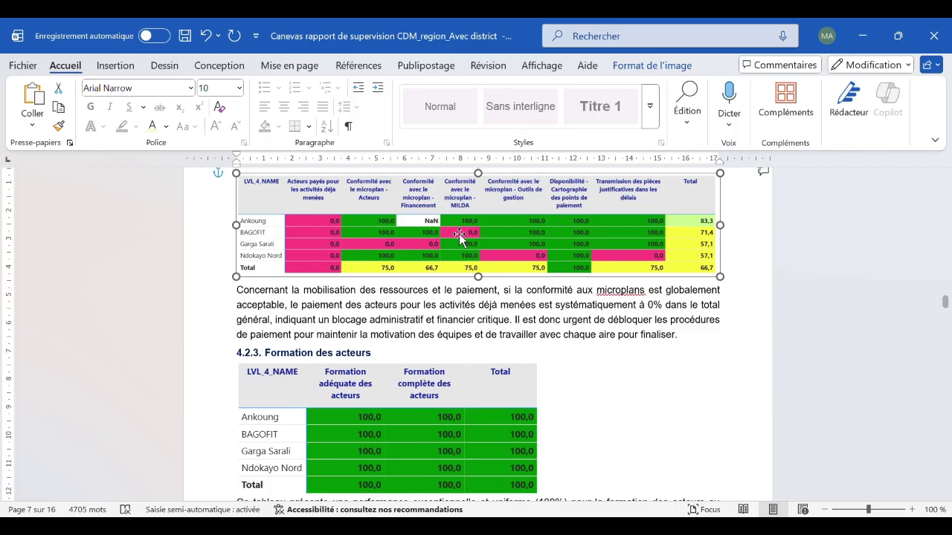
pyautogui.press('Delete')
pyautogui.scroll(4, 425, 262)
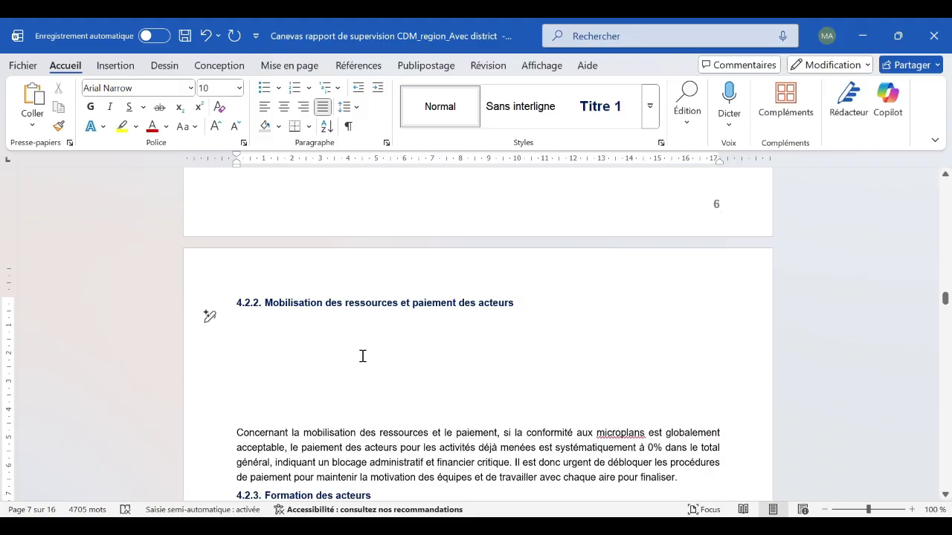
# - Switch to the Power BI Supervision - Scores page and clear the four selected items from the Indicateur filter
pyautogui.hotkey('alt', 'Tab')
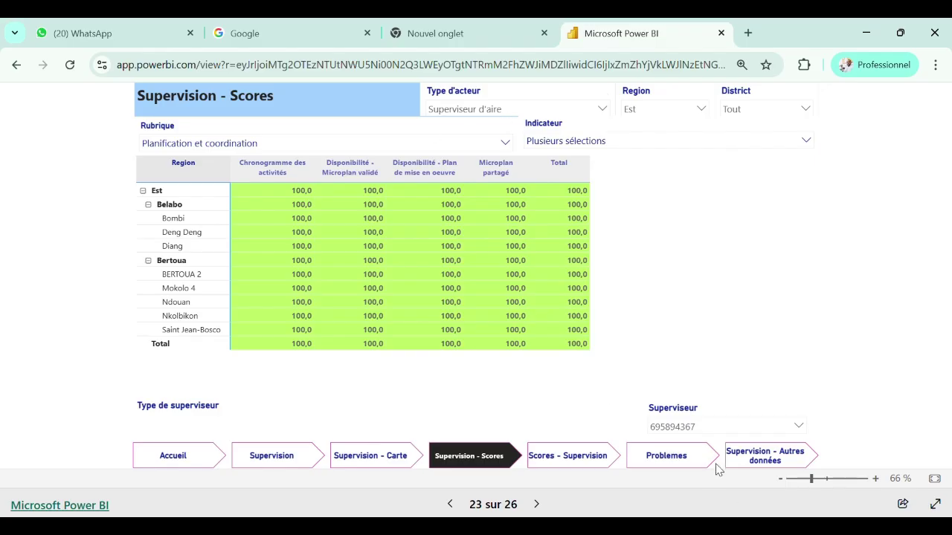
pyautogui.click(244, 145)
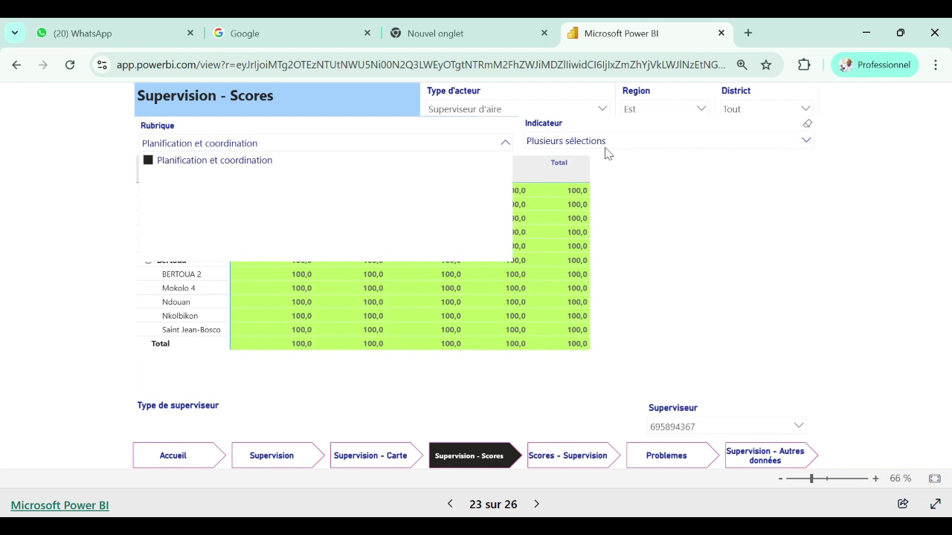
pyautogui.click(543, 127)
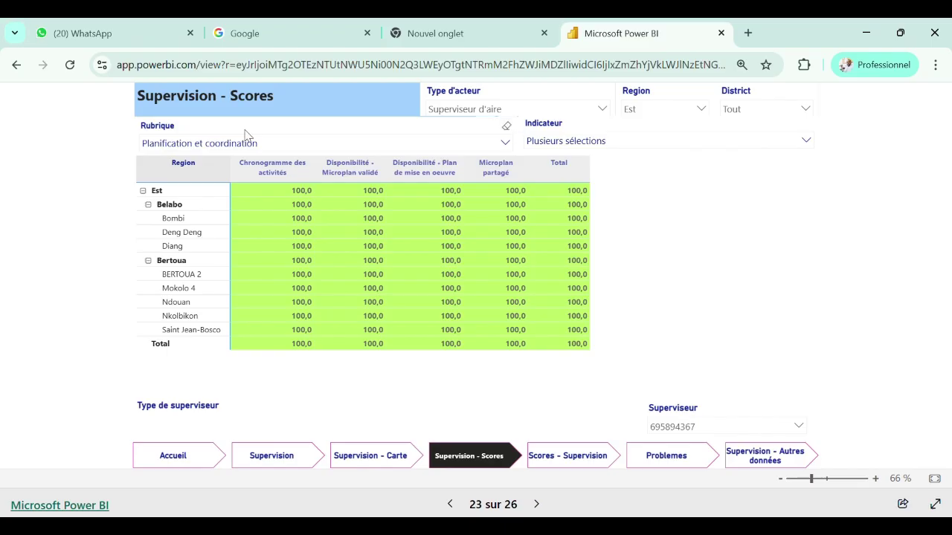
pyautogui.click(809, 137)
pyautogui.scroll(-2, 812, 218)
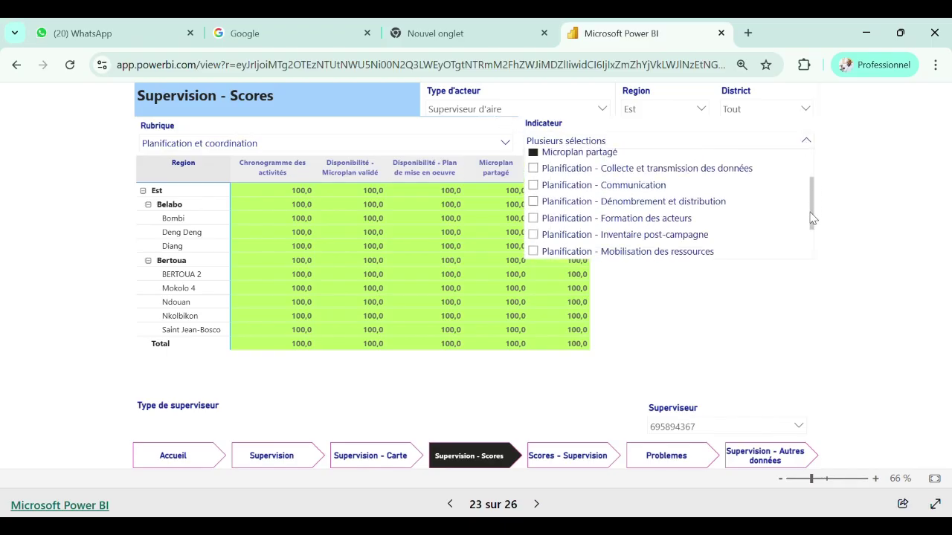
pyautogui.scroll(-2, 811, 223)
pyautogui.scroll(3, 817, 216)
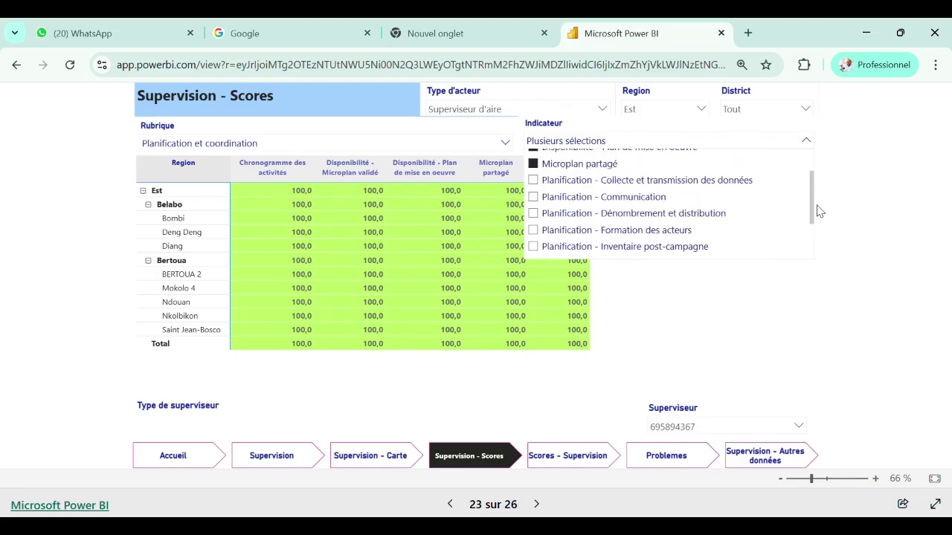
pyautogui.scroll(-2, 818, 219)
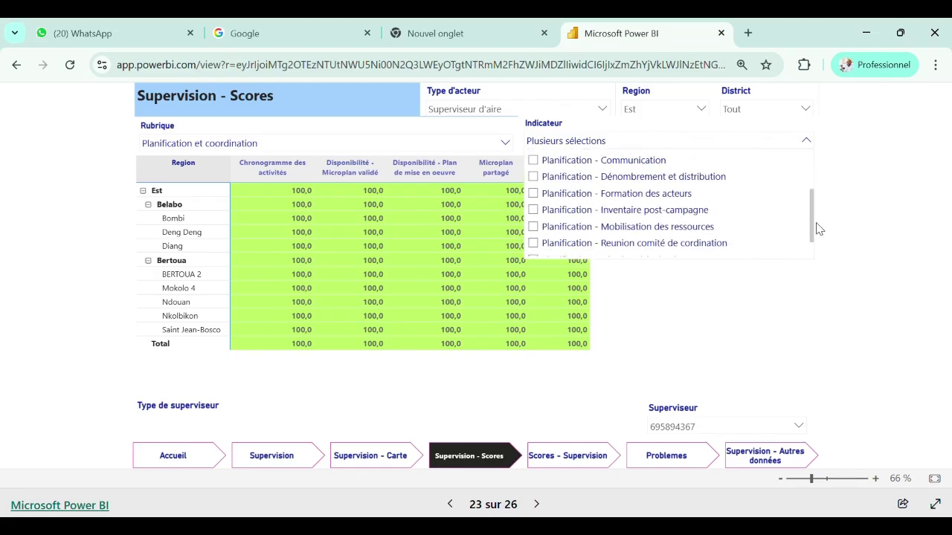
pyautogui.scroll(3, 815, 195)
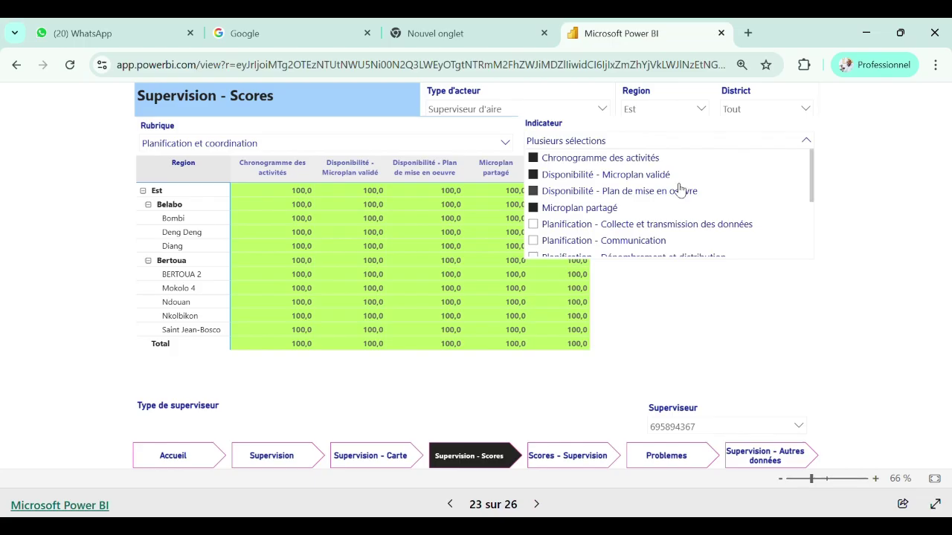
pyautogui.click(539, 213)
# - Filter Indicateur to all nine Planification items, from Planification - Collecte et transmission des données through Planification - Transport des MILDA
pyautogui.scroll(-2, 558, 214)
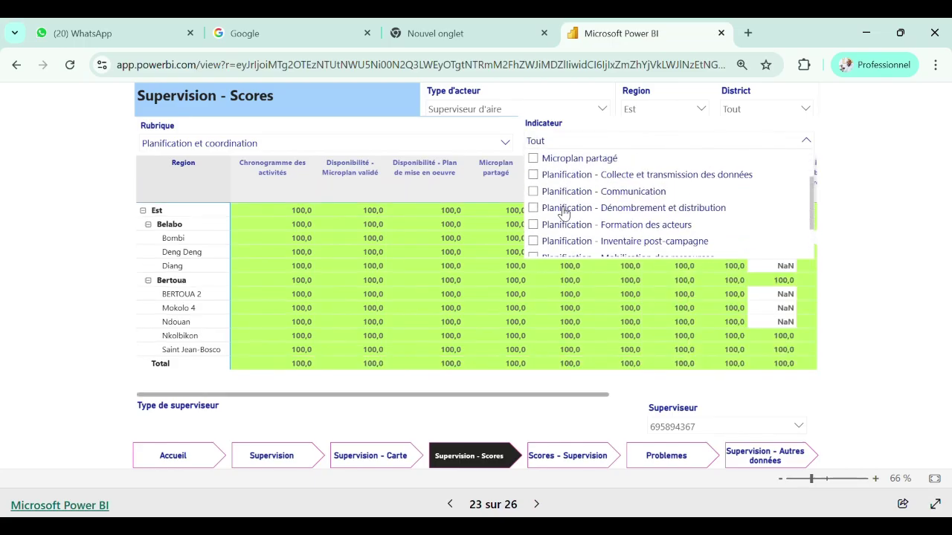
pyautogui.click(534, 175)
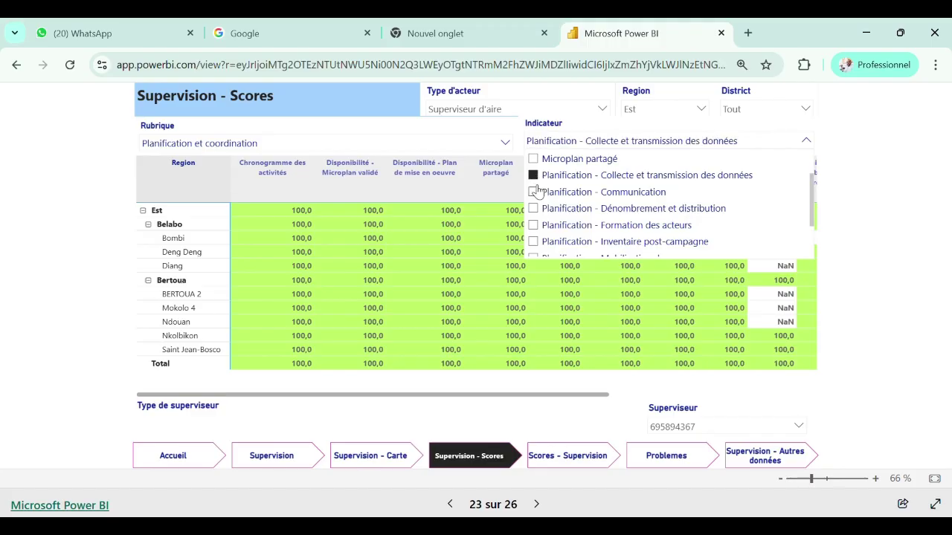
pyautogui.click(537, 191)
pyautogui.click(535, 209)
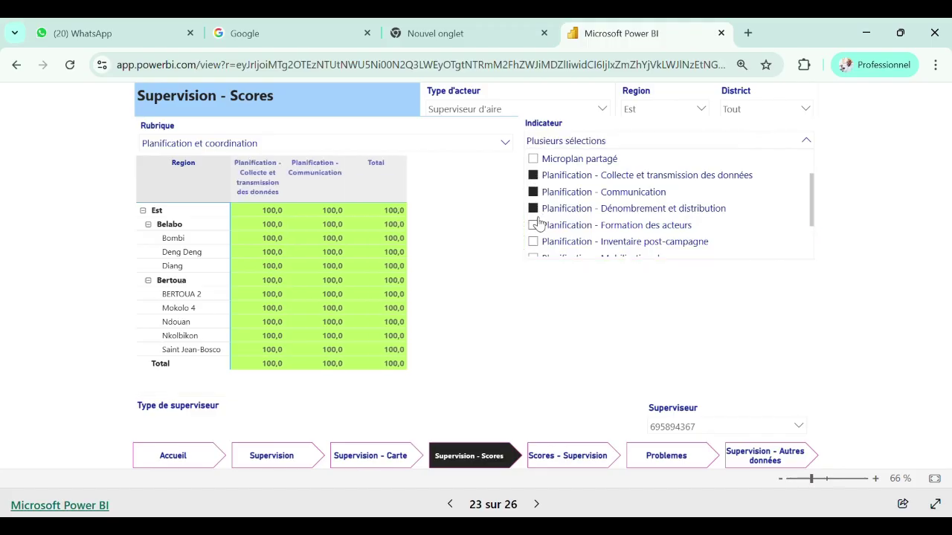
pyautogui.click(537, 225)
pyautogui.scroll(-2, 539, 247)
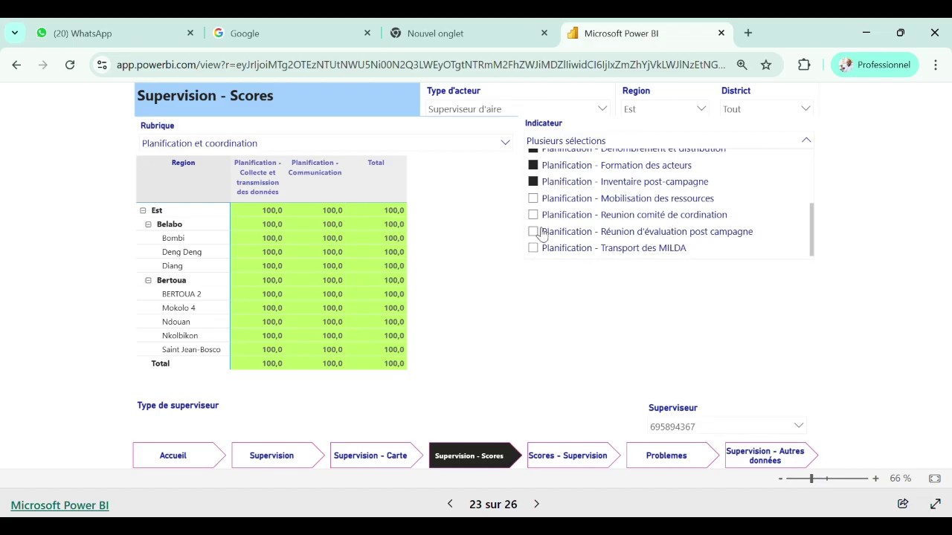
pyautogui.click(537, 197)
pyautogui.click(539, 215)
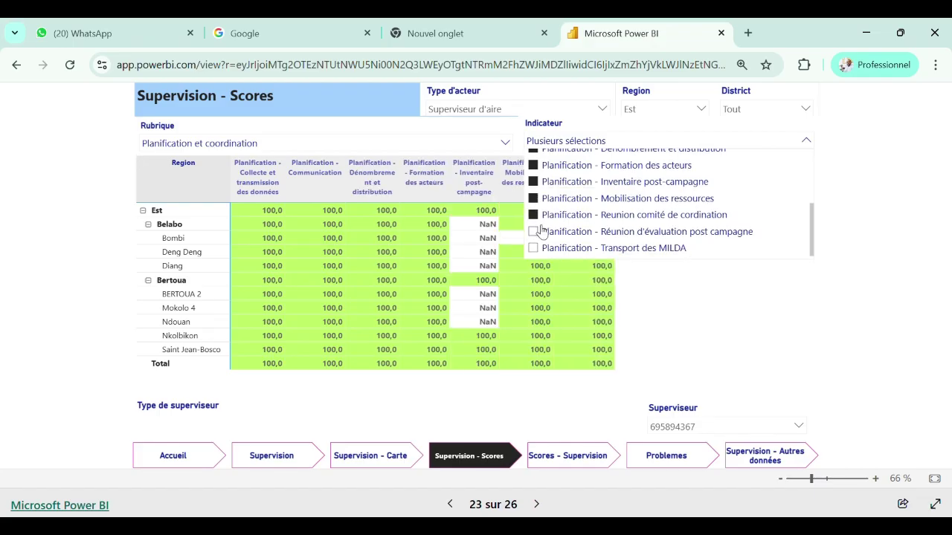
pyautogui.click(539, 233)
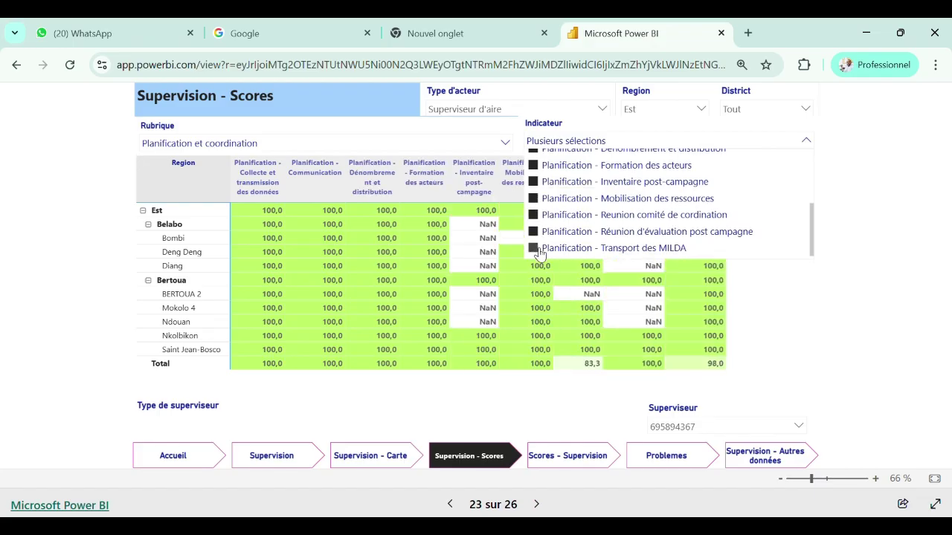
pyautogui.click(537, 248)
pyautogui.click(849, 313)
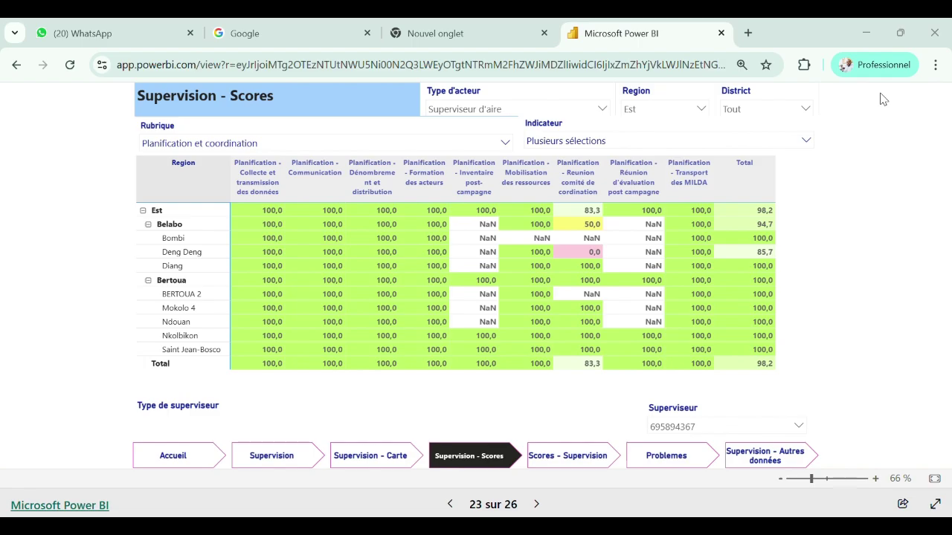
# - Switch back to the Word report and insert six blank lines between the 4.2.1 scores picture and its commentary paragraph
pyautogui.hotkey('alt', 'Tab')
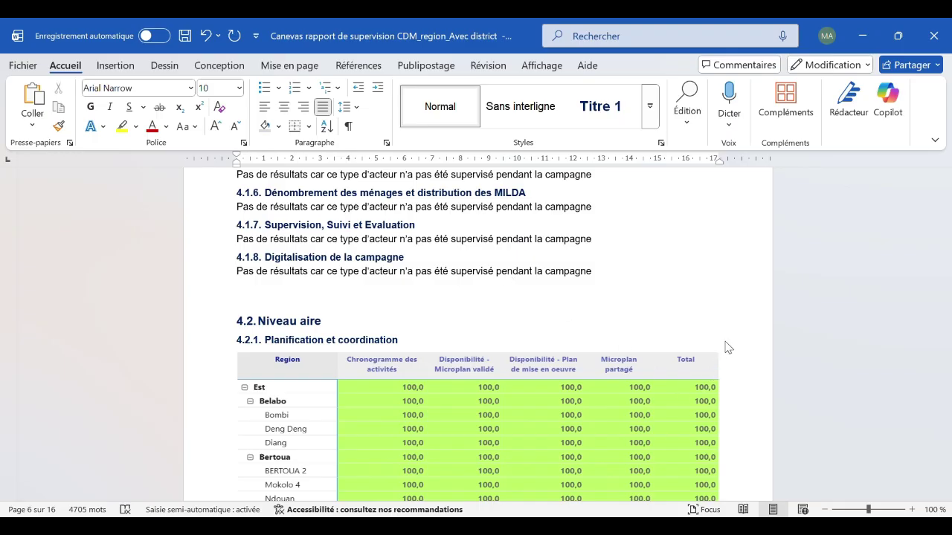
pyautogui.scroll(-3, 360, 310)
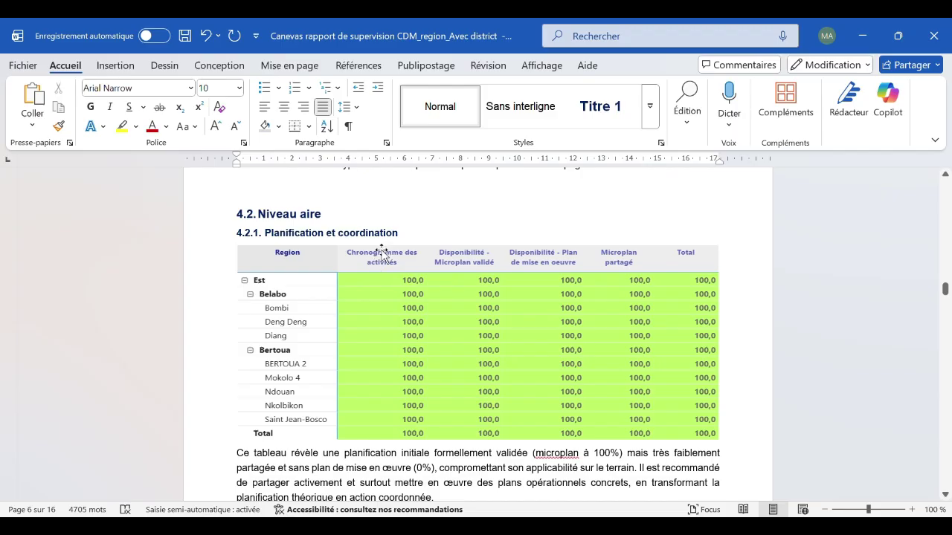
pyautogui.scroll(-7, 387, 283)
pyautogui.click(400, 314)
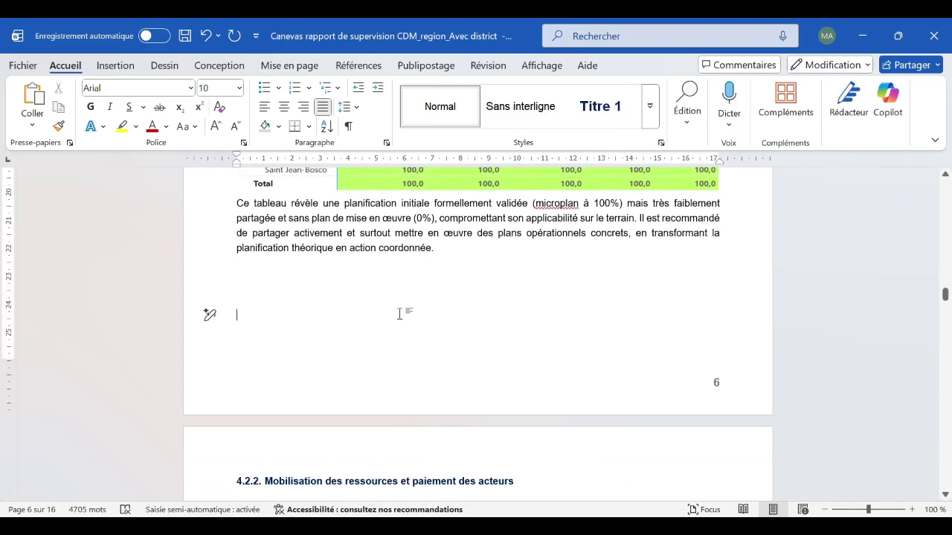
pyautogui.scroll(-3, 394, 315)
pyautogui.scroll(4, 330, 318)
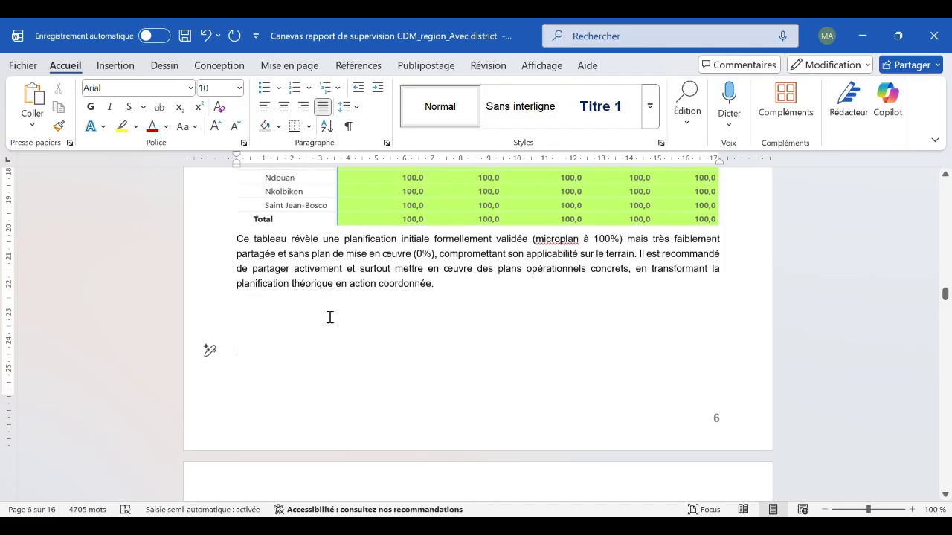
pyautogui.click(252, 313)
pyautogui.click(245, 247)
pyautogui.press('Return')
pyautogui.press('Return')
pyautogui.press('Return')
pyautogui.press('Return')
pyautogui.press('Return')
pyautogui.press('Return')
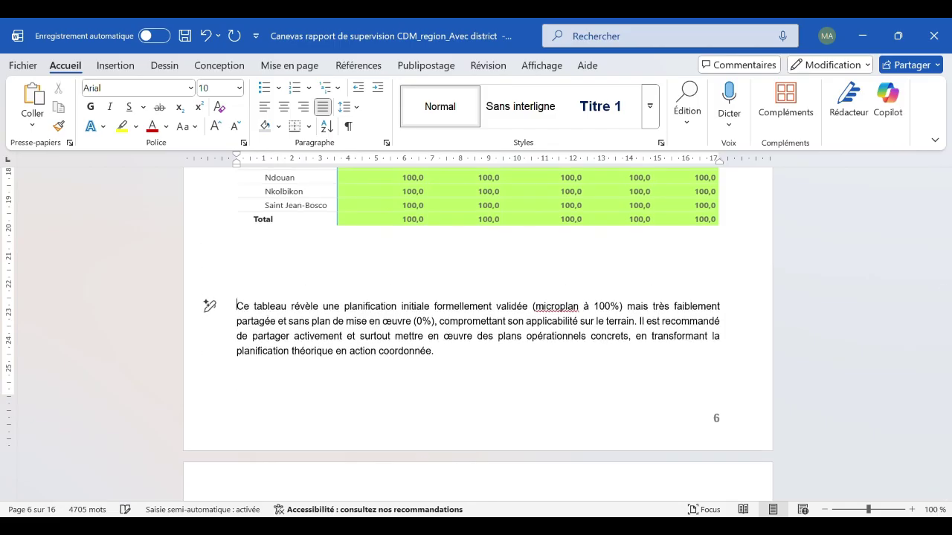
# - Paste the Planification scores picture below the first 4.2.1 table and make it float with text above and below it
pyautogui.click(262, 260)
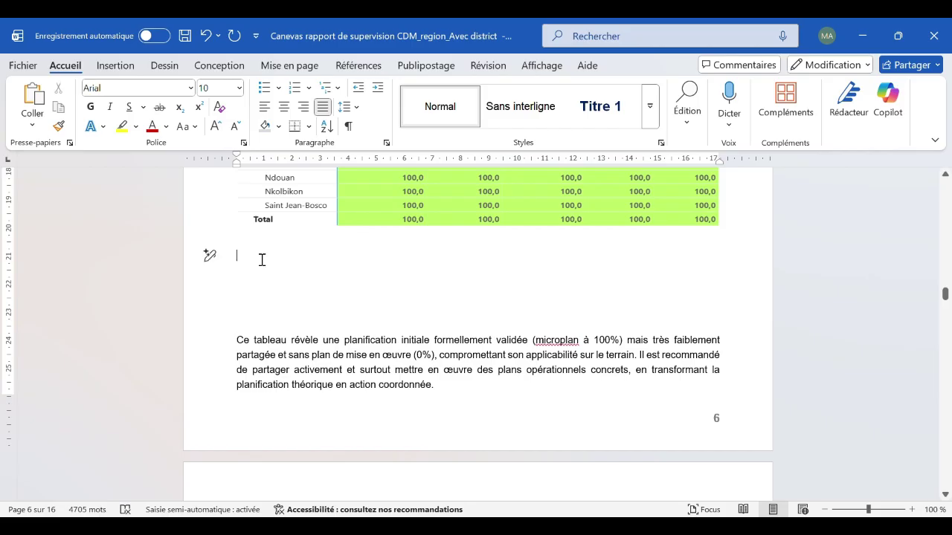
pyautogui.hotkey('ctrl', 'v')
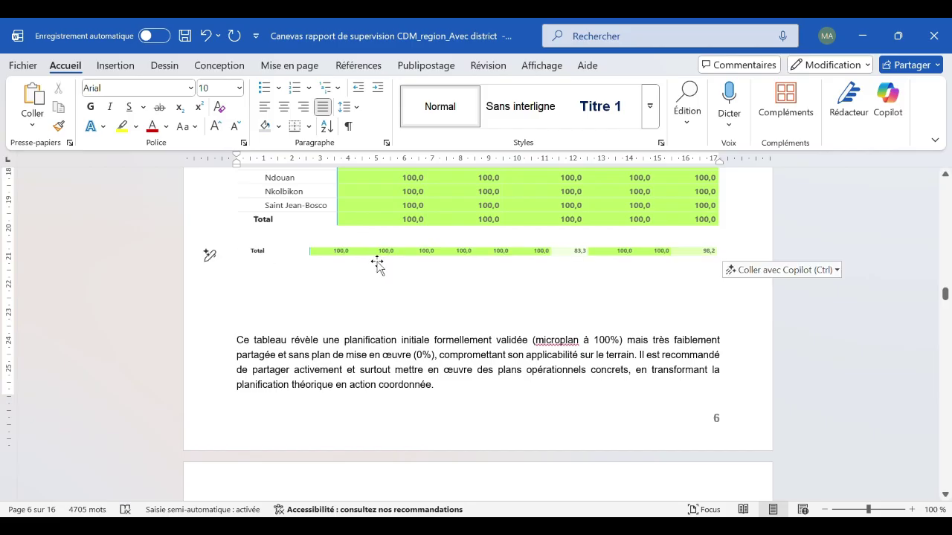
pyautogui.click(378, 260)
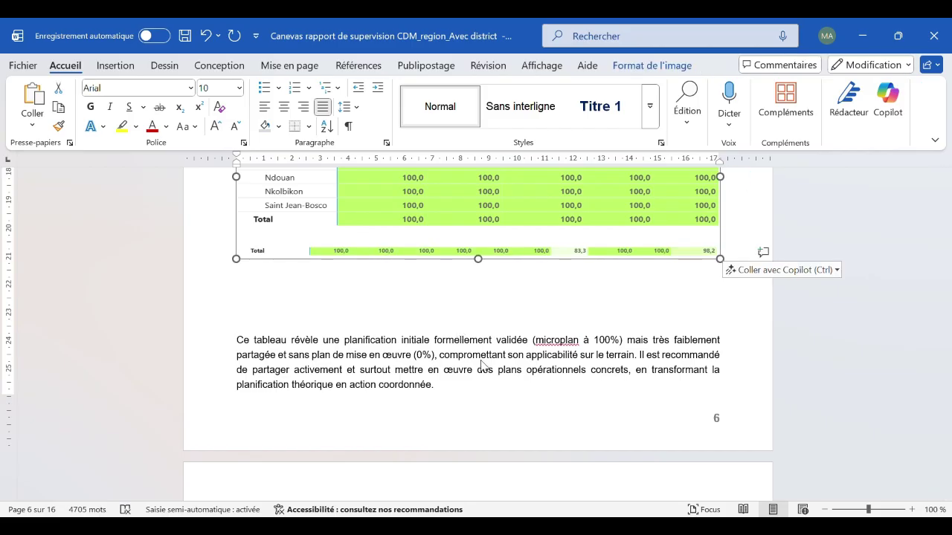
pyautogui.click(645, 382)
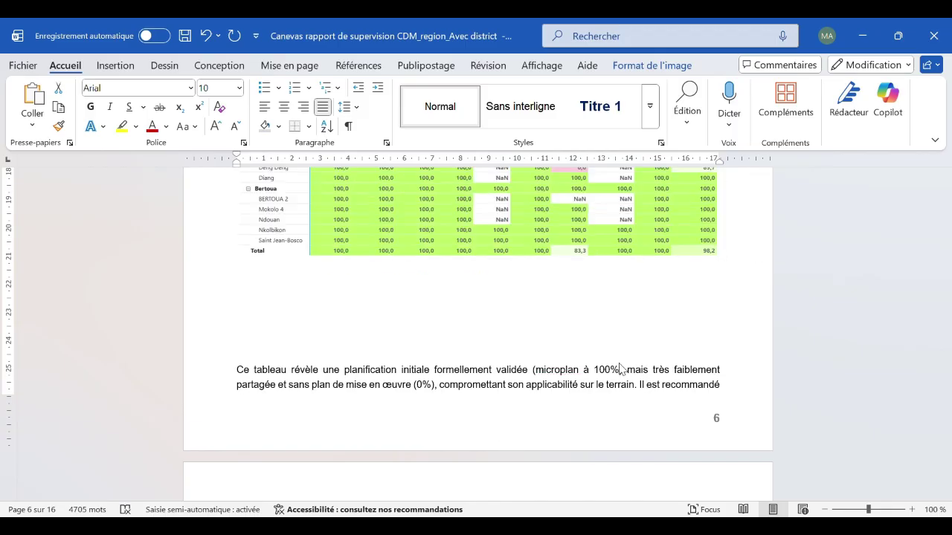
pyautogui.click(622, 297)
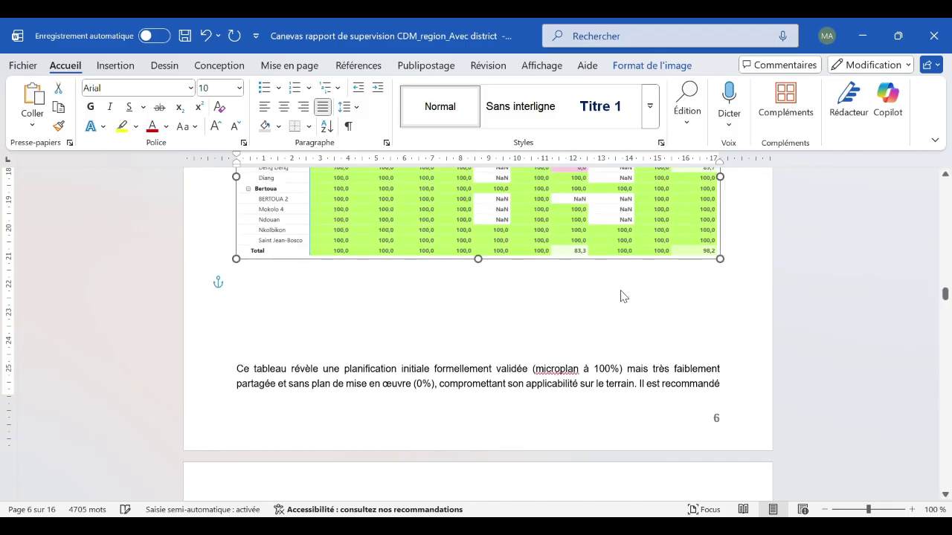
# - Move the Planification scores picture to the top of page 7, directly above the 4.2.1 commentary and aligned with the text margins
pyautogui.scroll(3, 510, 291)
pyautogui.moveTo(418, 264); pyautogui.dragTo(451, 384)
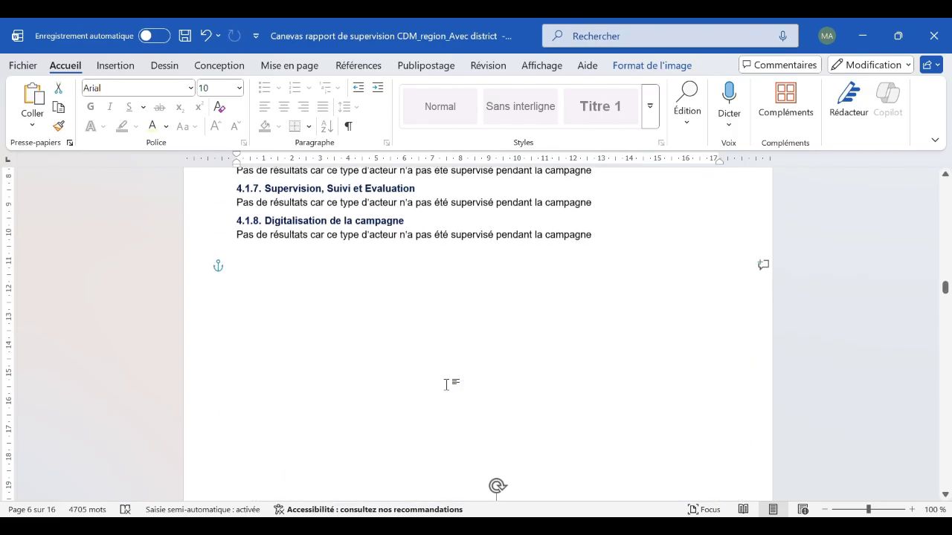
pyautogui.scroll(-5, 450, 387)
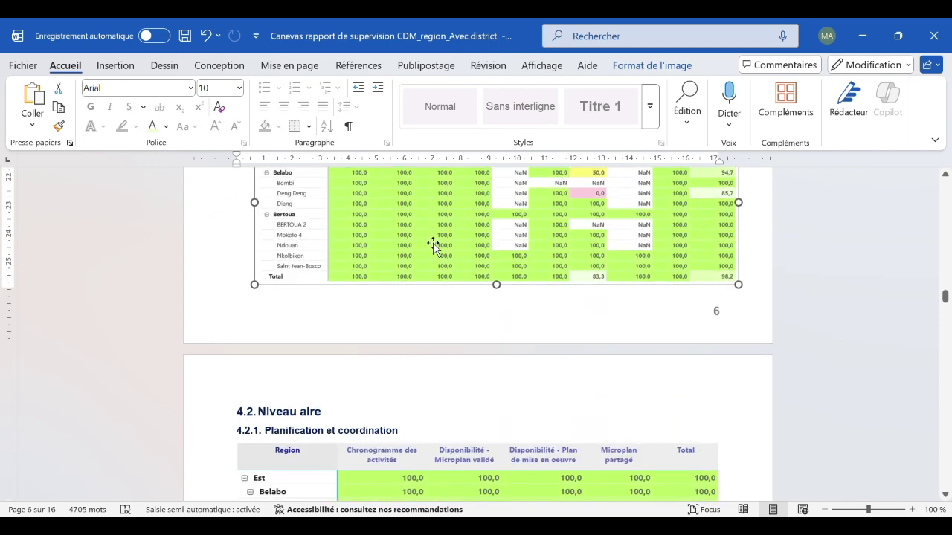
pyautogui.scroll(-1, 432, 236)
pyautogui.moveTo(429, 229); pyautogui.dragTo(408, 450)
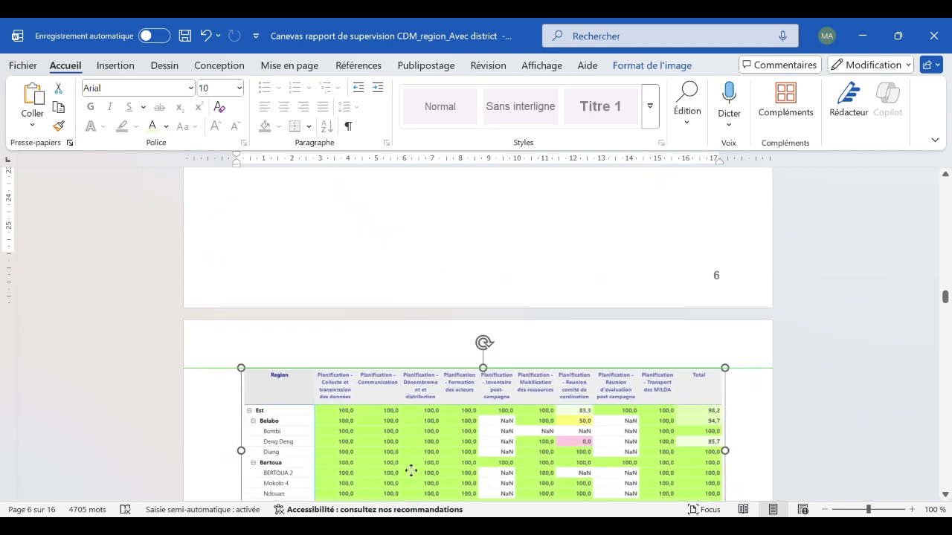
pyautogui.scroll(-4, 439, 292)
pyautogui.moveTo(404, 211); pyautogui.dragTo(409, 235)
pyautogui.scroll(10, 388, 349)
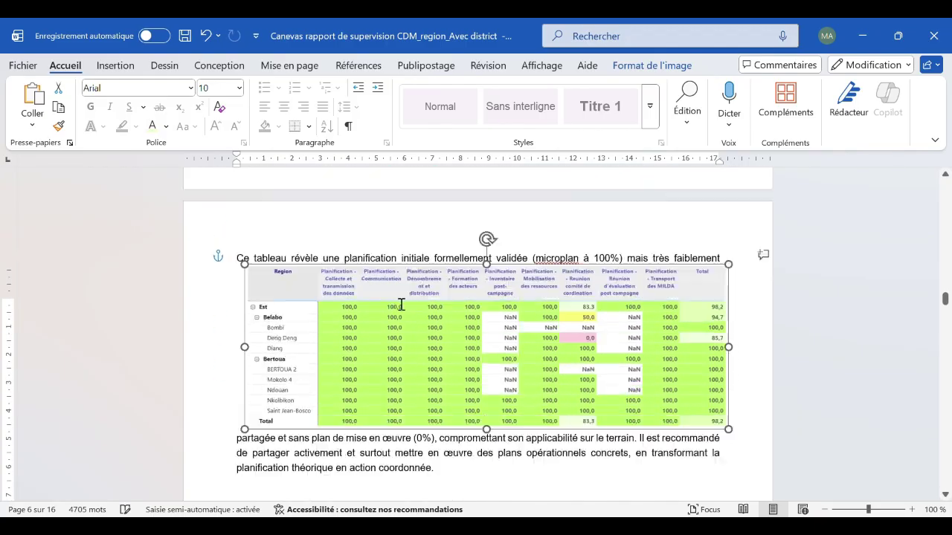
pyautogui.scroll(-8, 388, 363)
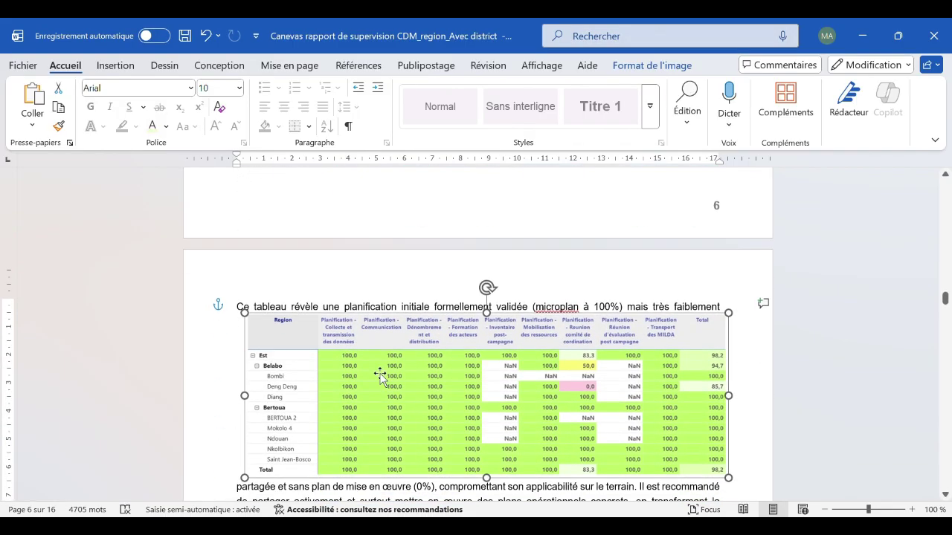
pyautogui.moveTo(379, 382); pyautogui.dragTo(418, 360)
# - Stretch the Planification scores picture slightly taller above the 4.2.1 commentary, keeping its width
pyautogui.scroll(6, 446, 363)
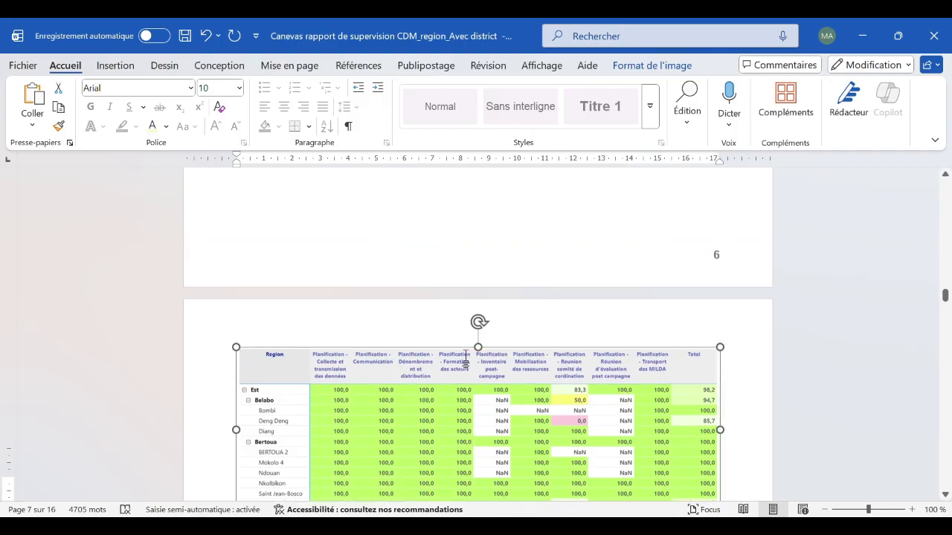
pyautogui.scroll(3, 469, 364)
pyautogui.scroll(-8, 469, 364)
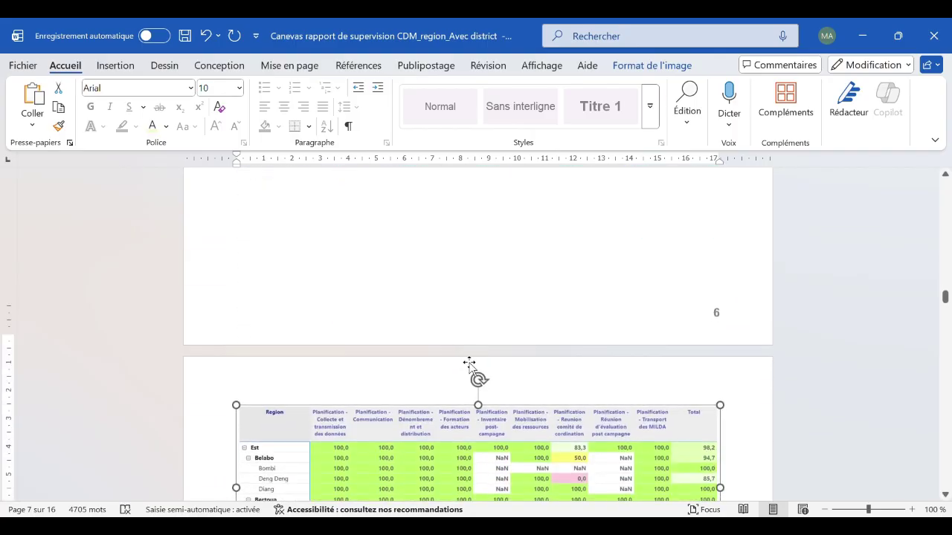
pyautogui.scroll(-4, 468, 365)
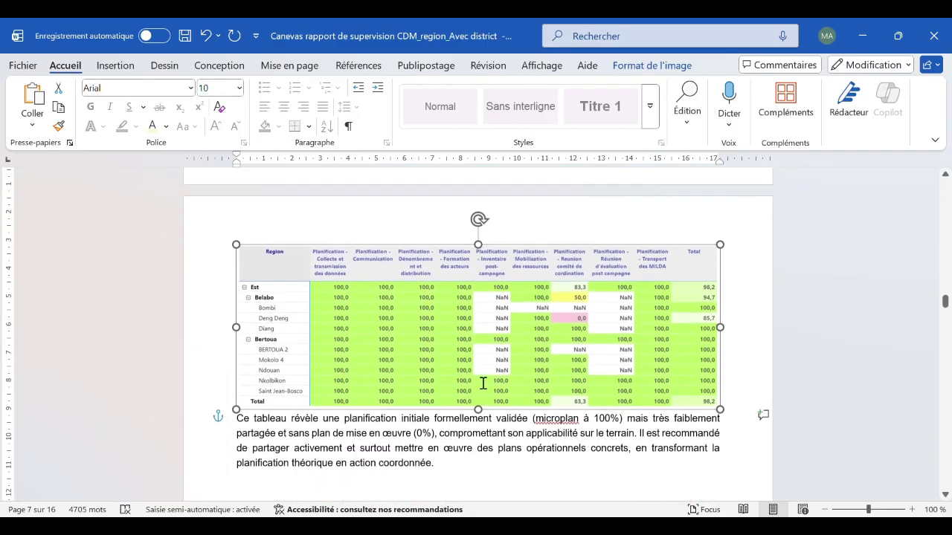
pyautogui.moveTo(480, 334); pyautogui.dragTo(493, 351)
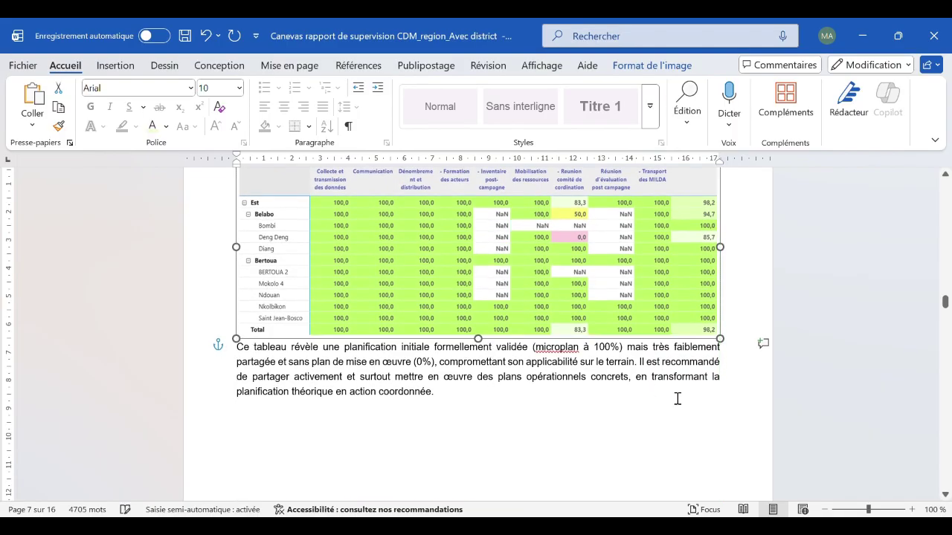
pyautogui.click(748, 411)
# - Reduce the height of the first scores picture under heading 4.2.1 slightly, keeping its width
pyautogui.scroll(12, 716, 216)
pyautogui.scroll(2, 451, 301)
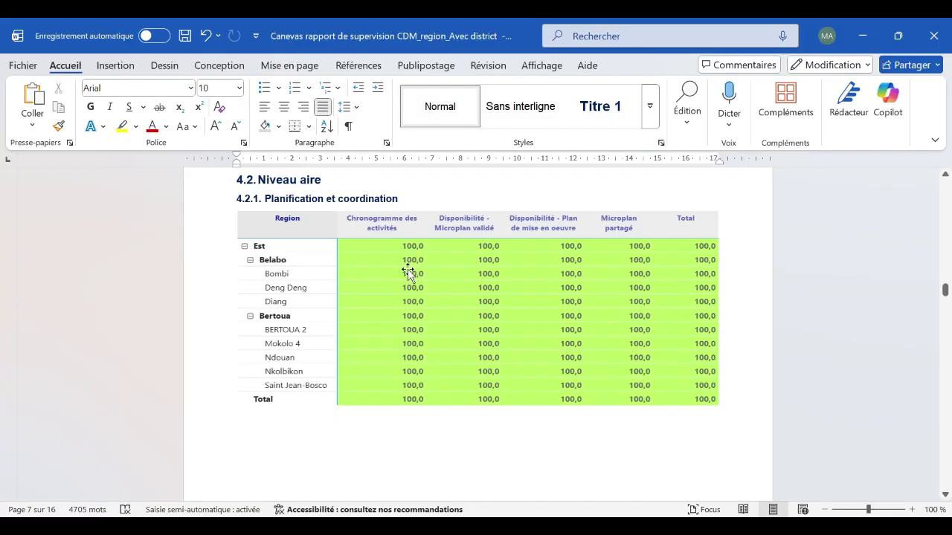
pyautogui.scroll(-4, 401, 299)
pyautogui.scroll(2, 450, 313)
pyautogui.click(450, 313)
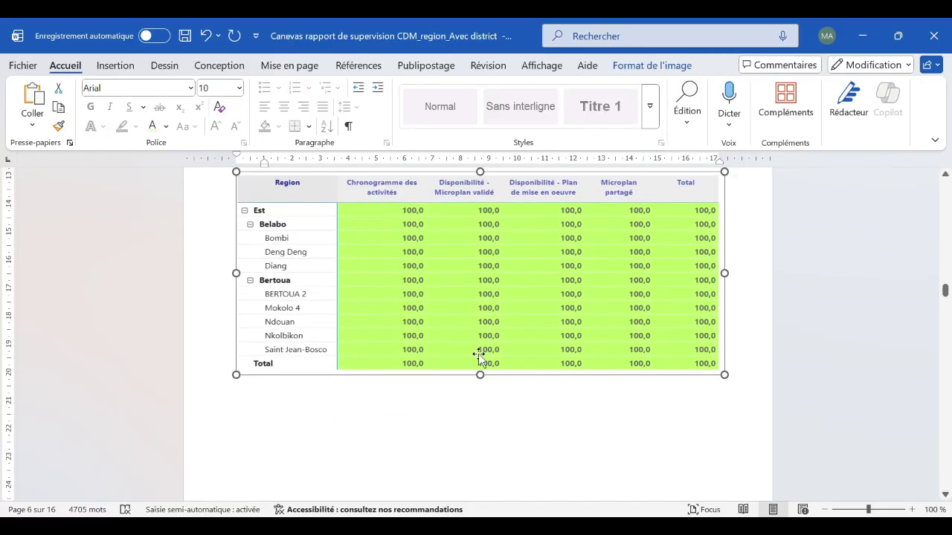
pyautogui.moveTo(484, 375); pyautogui.dragTo(491, 357)
# - Delete one blank line above the 4.2 Niveau aire heading
pyautogui.scroll(3, 451, 317)
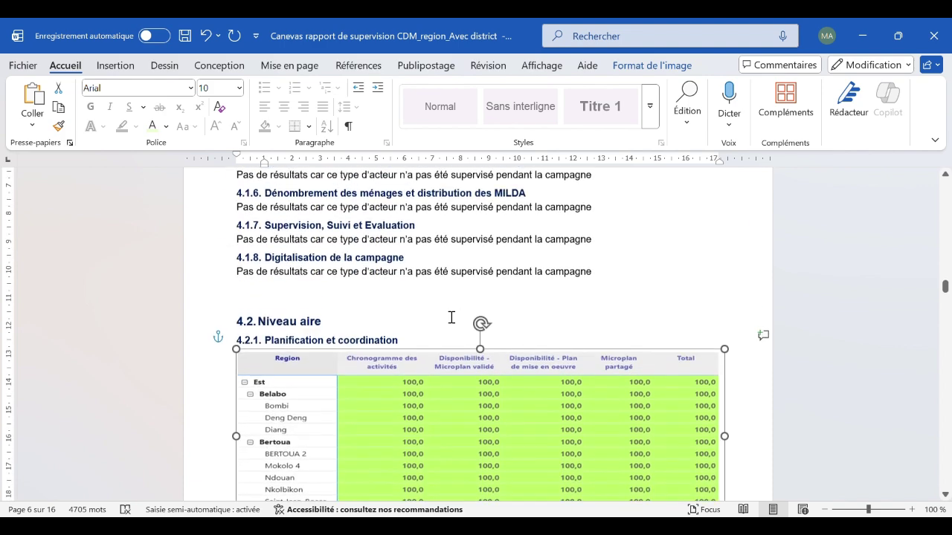
pyautogui.click(327, 304)
pyautogui.press('BackSpace')
# - Reduce the Planification scores picture's height and move it from page 7 to page 6, directly beneath the first 4.2.1 scores picture
pyautogui.scroll(-10, 495, 365)
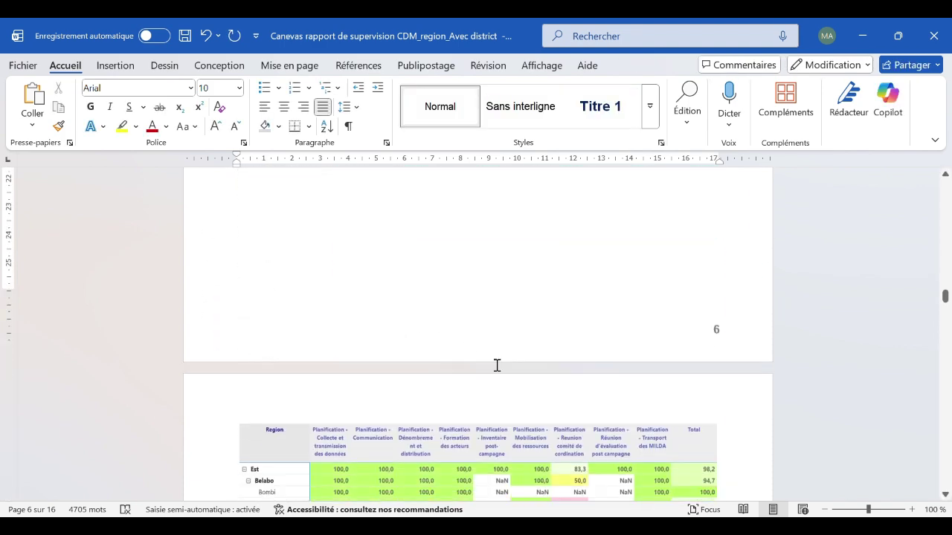
pyautogui.click(496, 368)
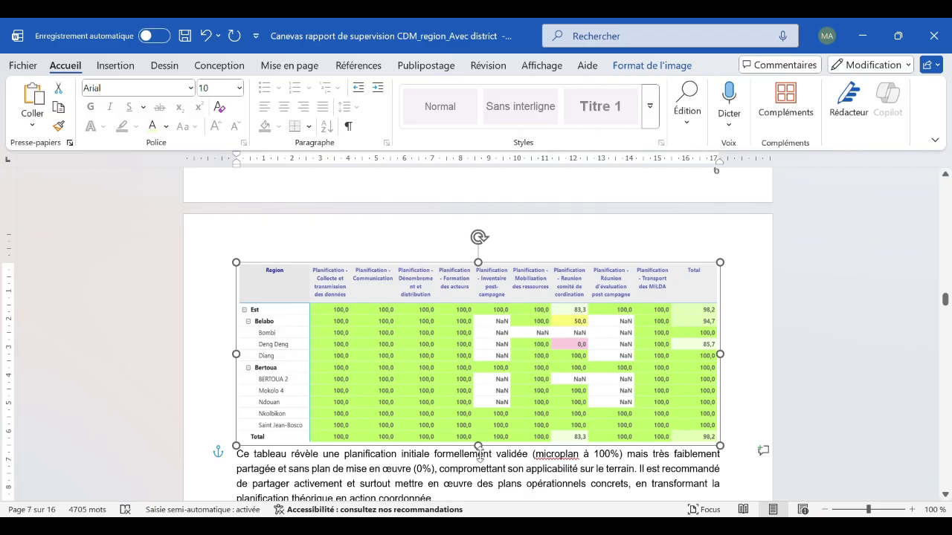
pyautogui.moveTo(480, 447); pyautogui.dragTo(475, 296)
pyautogui.scroll(5, 447, 336)
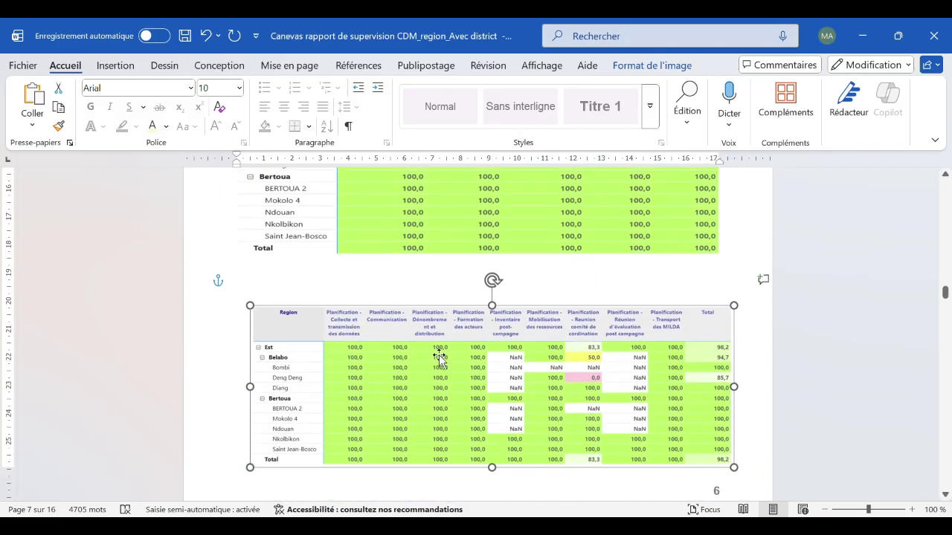
pyautogui.moveTo(438, 361); pyautogui.dragTo(439, 318)
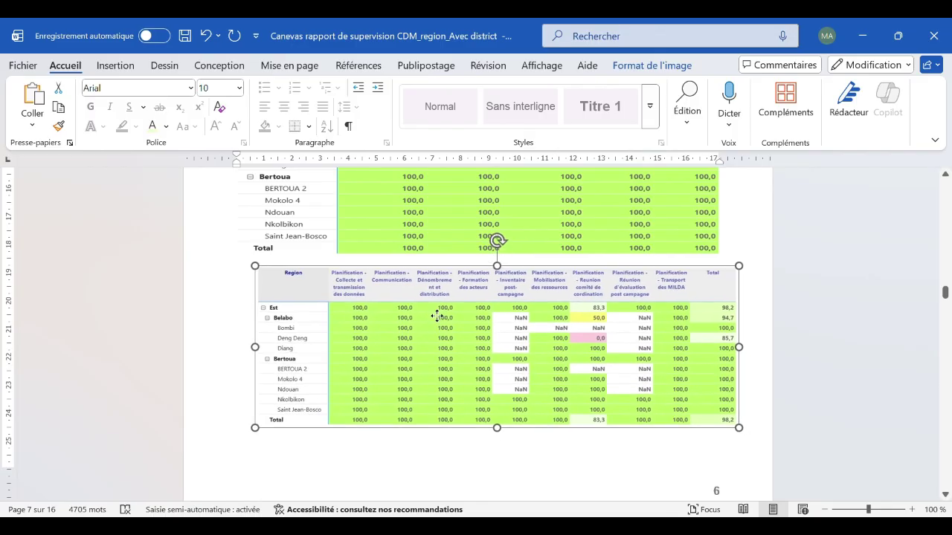
pyautogui.scroll(6, 463, 333)
pyautogui.scroll(-14, 462, 333)
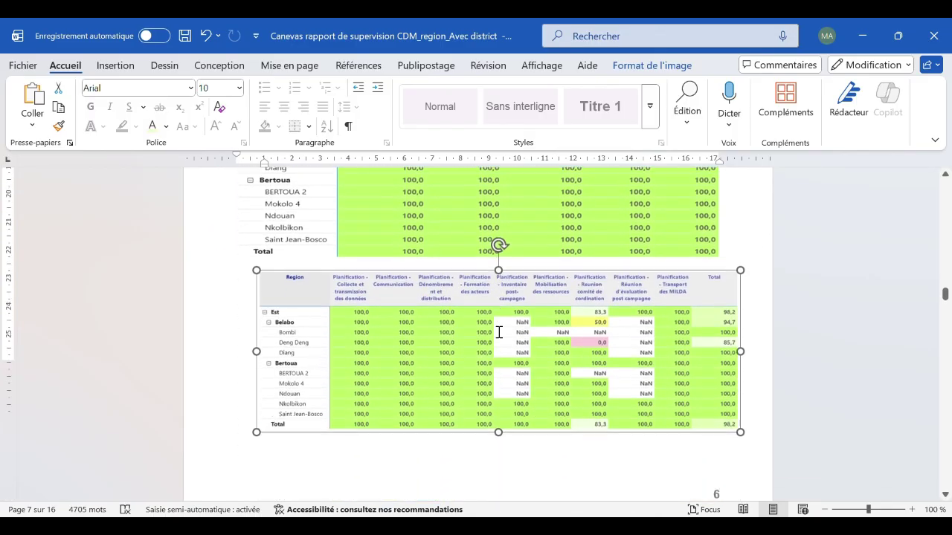
# - Delete the blank lines above the planning comment paragraph beginning "Ce tableau révèle une planification initiale"
pyautogui.scroll(4, 440, 331)
pyautogui.click(351, 351)
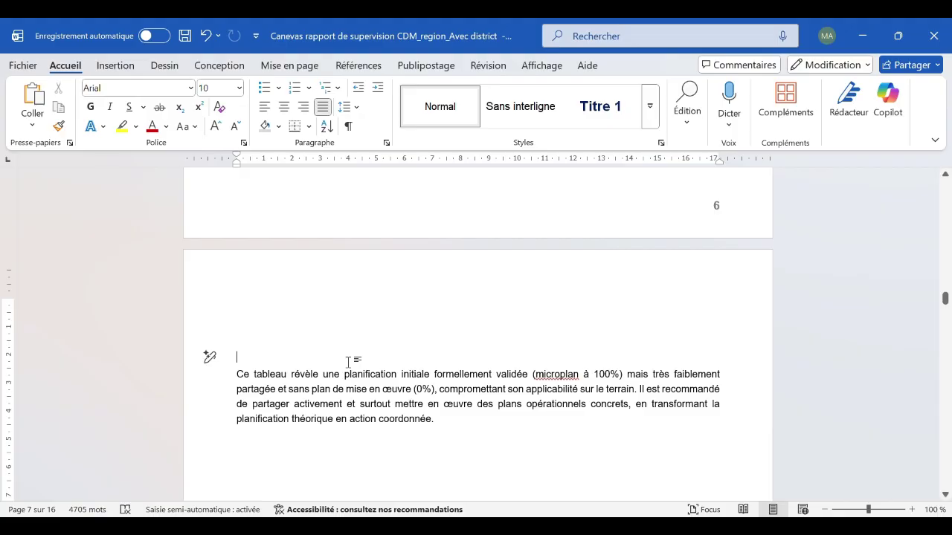
pyautogui.press('BackSpace')
pyautogui.press('BackSpace')
pyautogui.press('BackSpace')
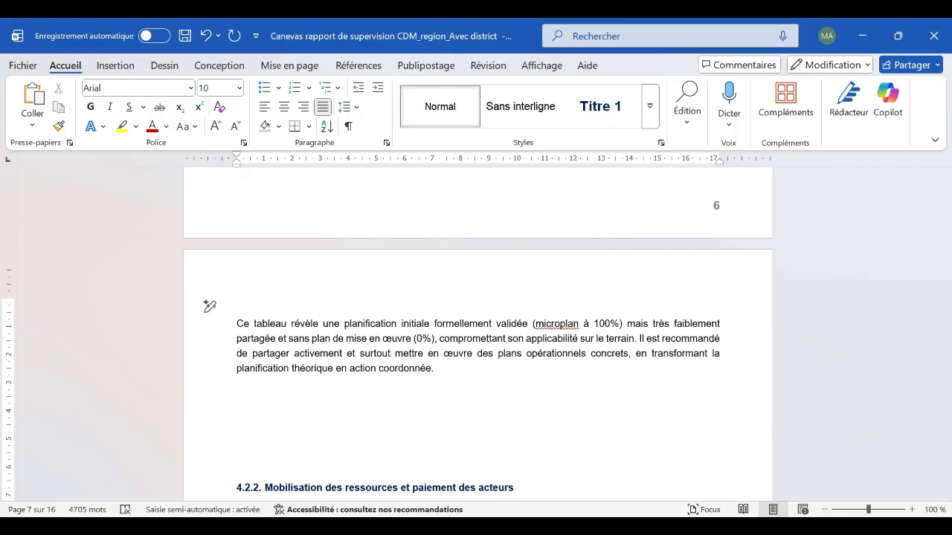
pyautogui.press('BackSpace')
pyautogui.scroll(7, 447, 424)
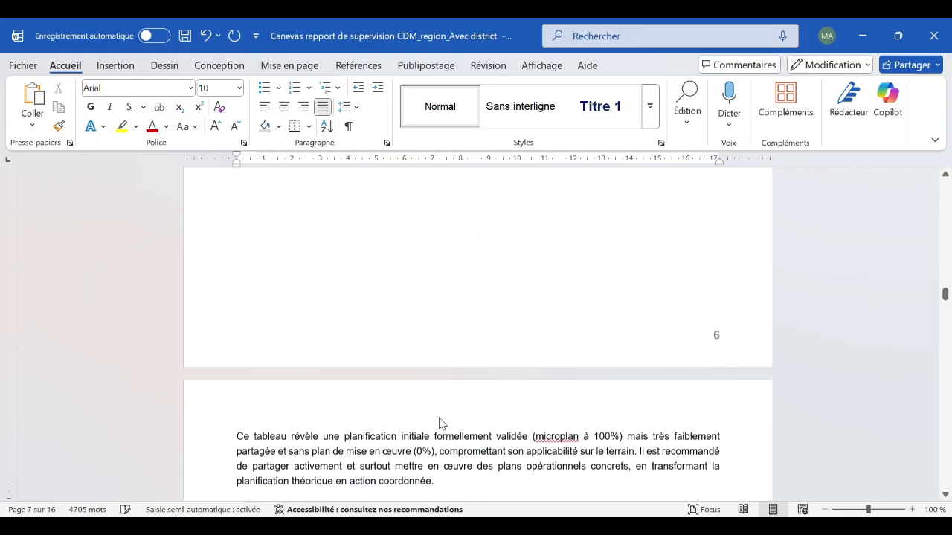
# - Delete the surplus blank lines between the planning comment and heading 4.2.2 Mobilisation des ressources et paiement des acteurs
pyautogui.scroll(-3, 476, 406)
pyautogui.scroll(-10, 480, 395)
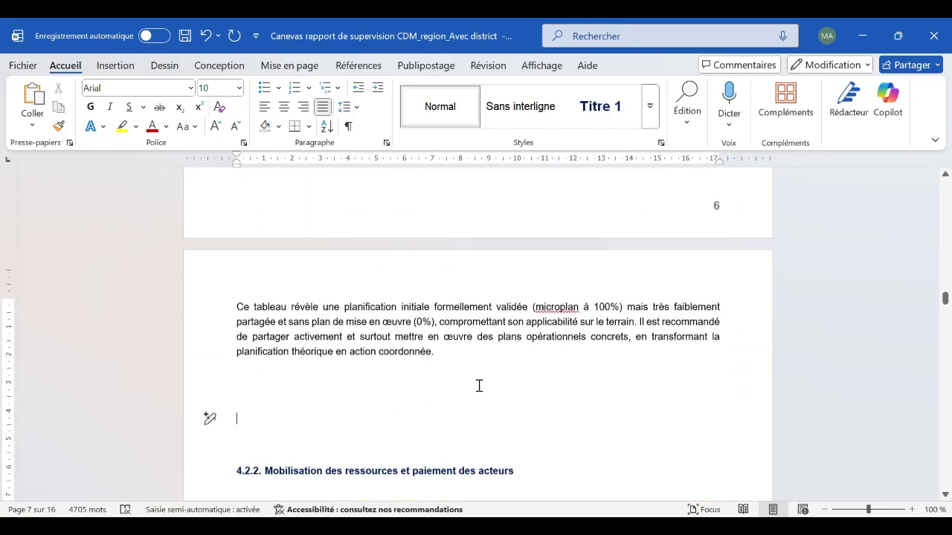
pyautogui.press('BackSpace')
pyautogui.press('BackSpace')
pyautogui.press('BackSpace')
pyautogui.press('BackSpace')
pyautogui.press('BackSpace')
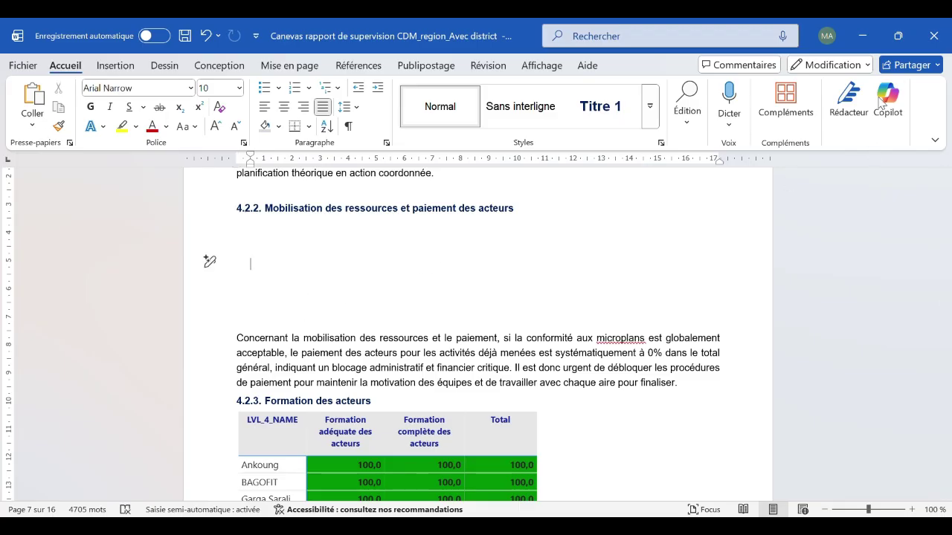
# - Switch to the Power BI scores report, clear the Indicateur filter and set Rubrique to Mobilisation des ressources et paiement des acteurs
pyautogui.hotkey('alt', 'Tab')
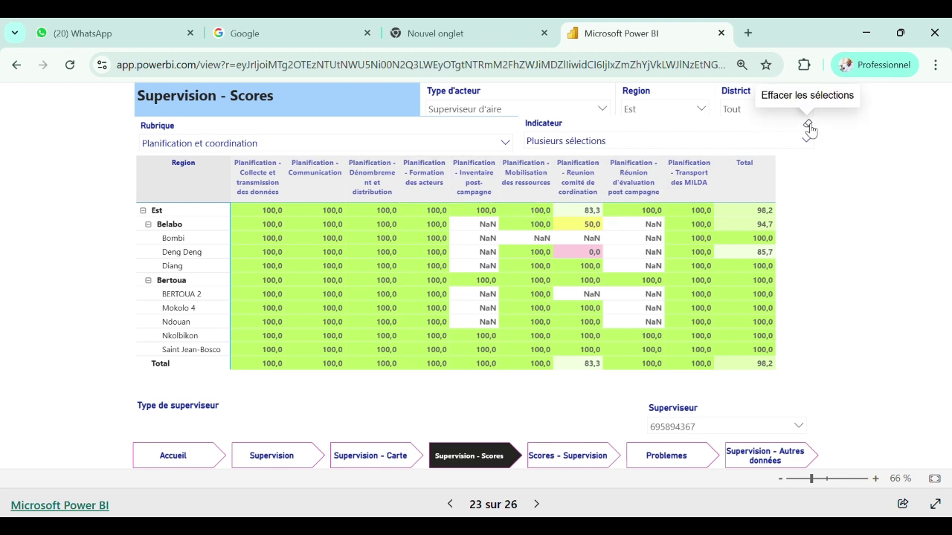
pyautogui.click(809, 127)
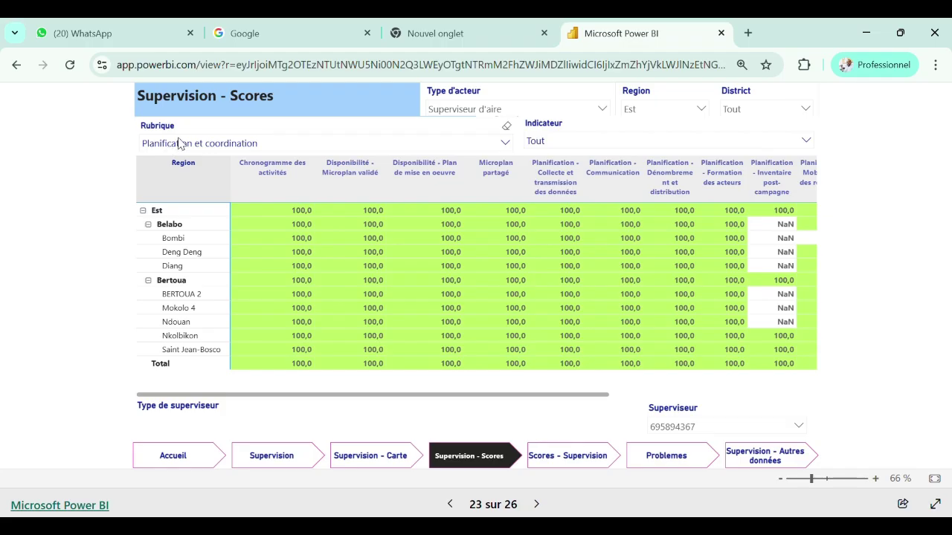
pyautogui.click(247, 146)
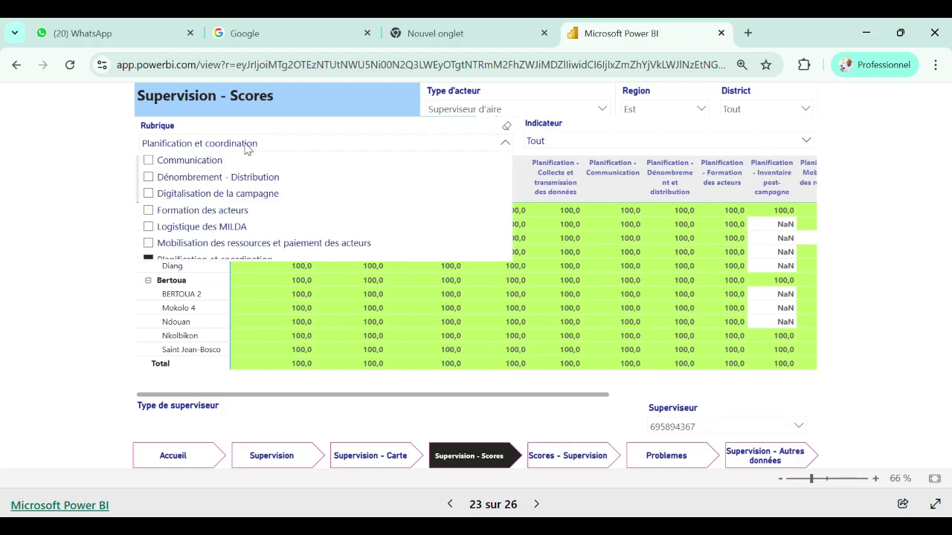
pyautogui.scroll(-1, 192, 217)
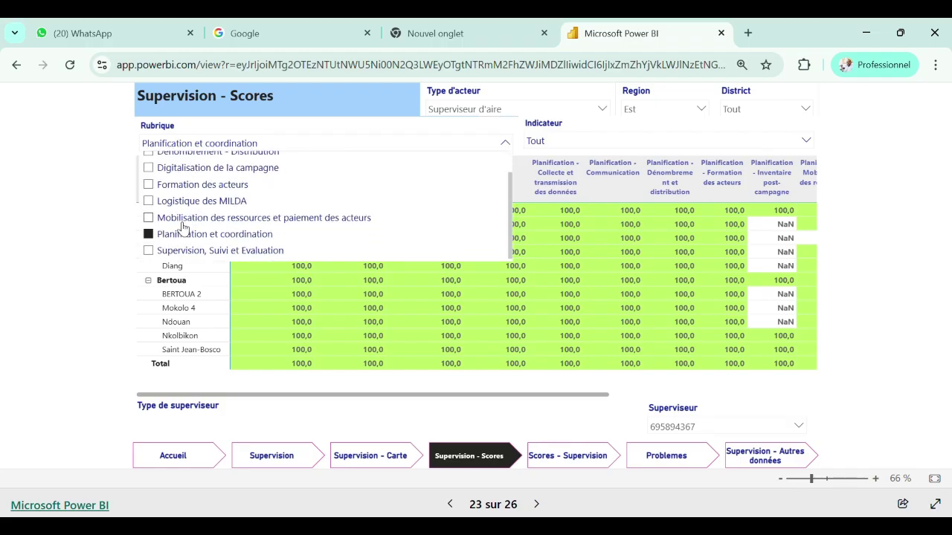
pyautogui.click(181, 223)
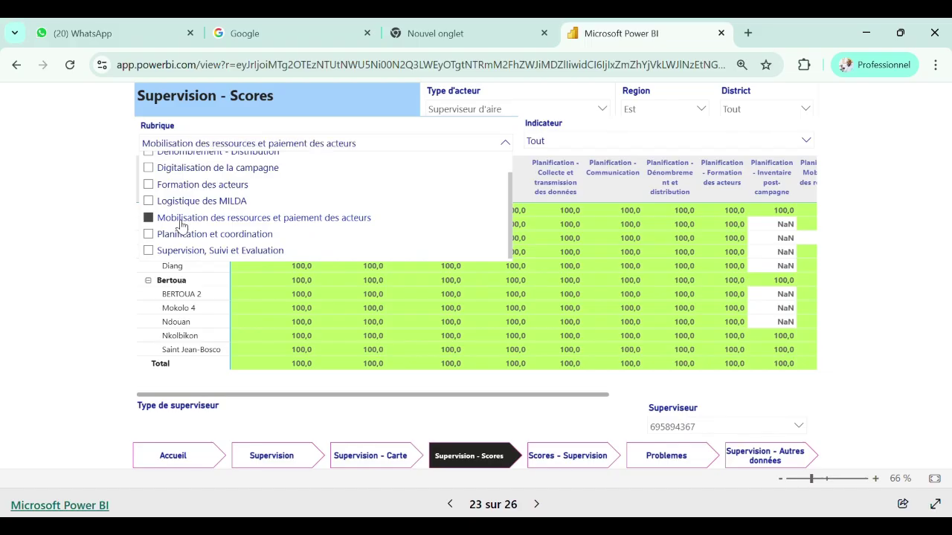
pyautogui.click(877, 286)
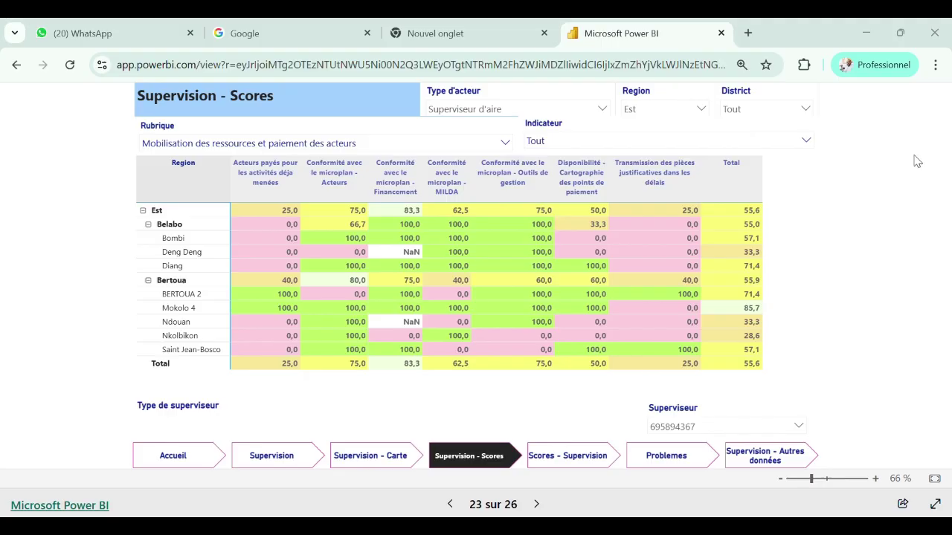
# - Switch to the Word report and paste the captured resource mobilisation scores table under heading 4.2.2
pyautogui.hotkey('alt', 'Tab')
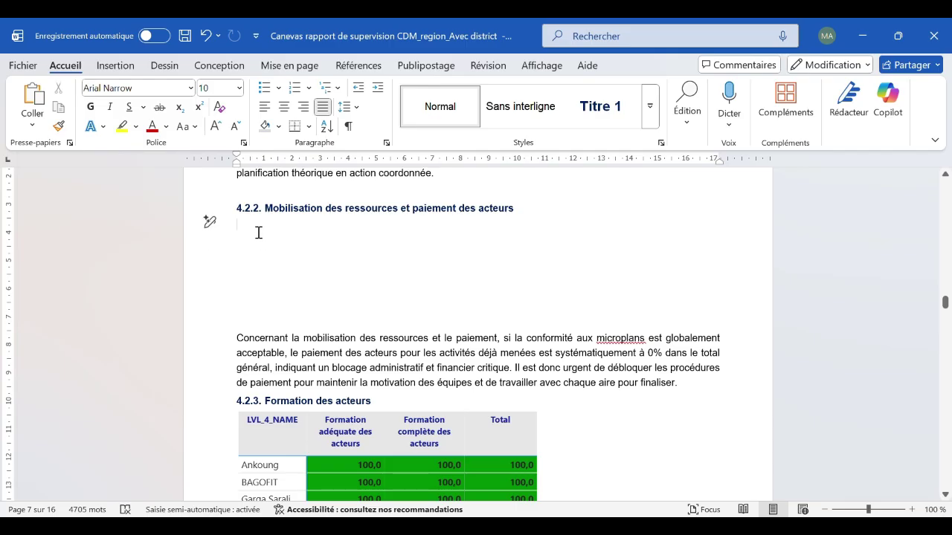
pyautogui.write('Total\t25,0\t75,0\t83,3\t62,5\t75,0\t50,0\t25,0\t55,6')
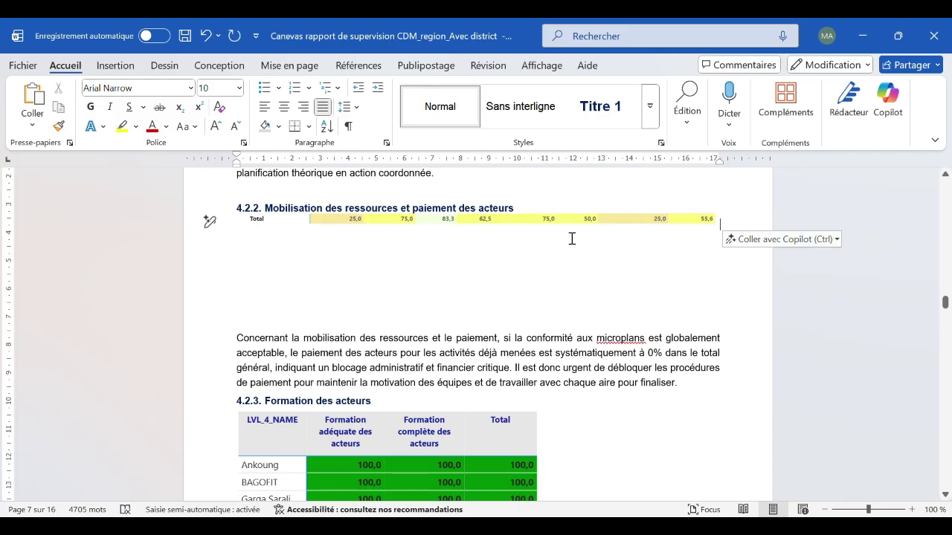
# - Move the pasted scores table image so it sits directly below heading 4.2.2 and above its comment paragraph
pyautogui.click(572, 230)
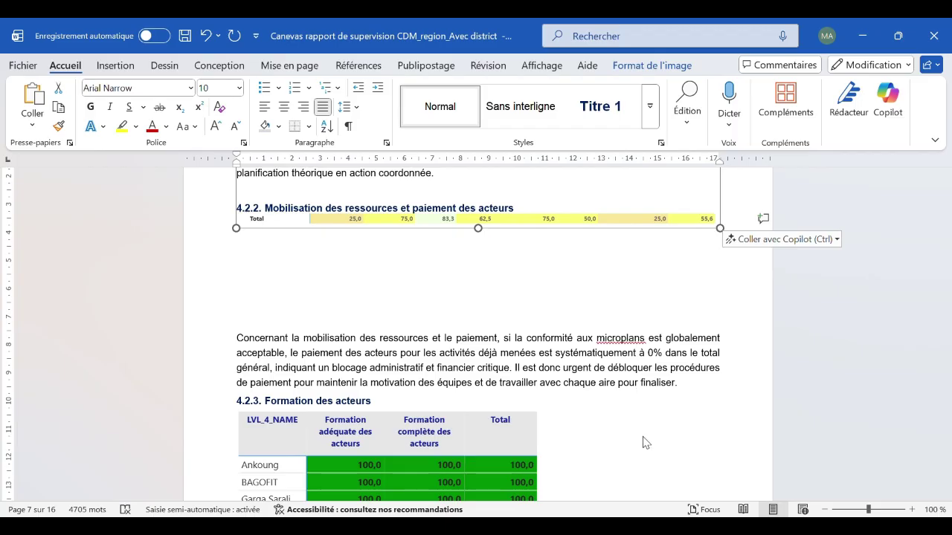
pyautogui.scroll(4, 805, 291)
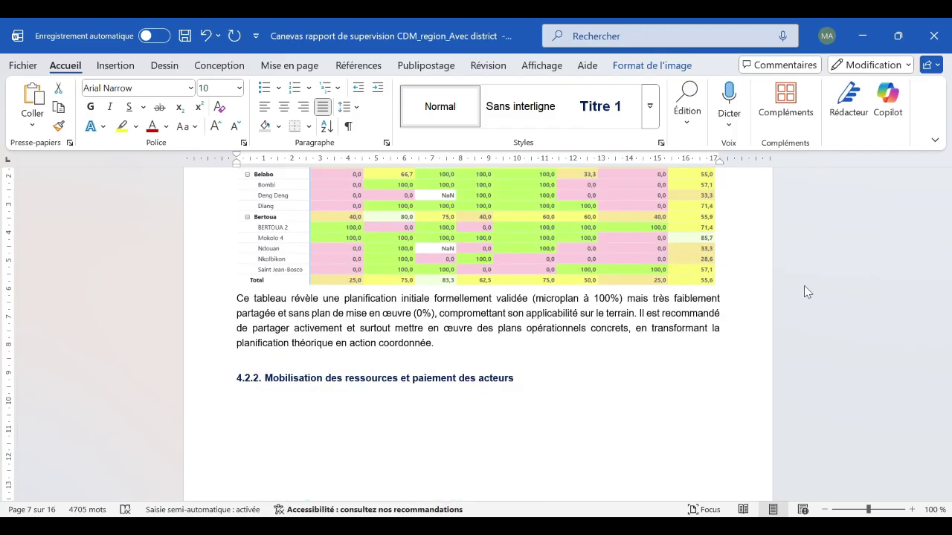
pyautogui.scroll(6, 422, 305)
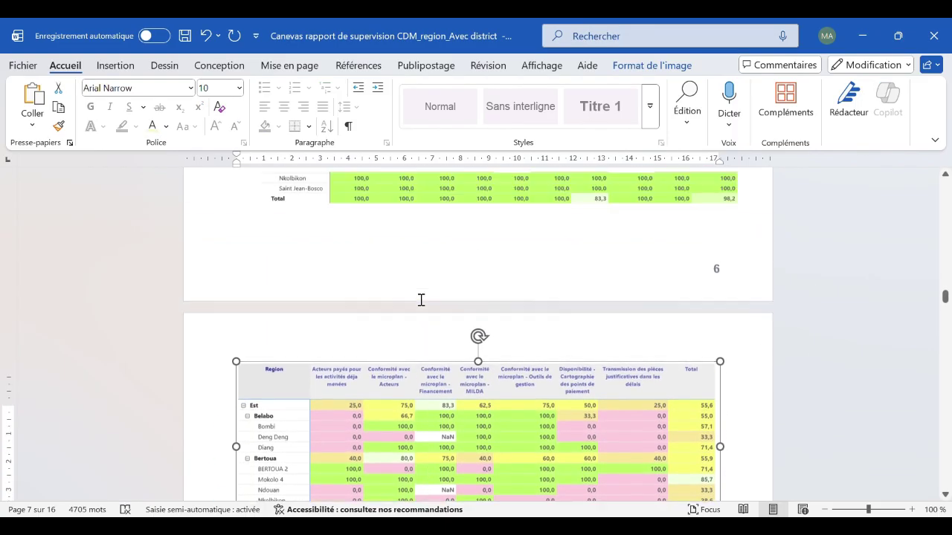
pyautogui.scroll(-8, 421, 300)
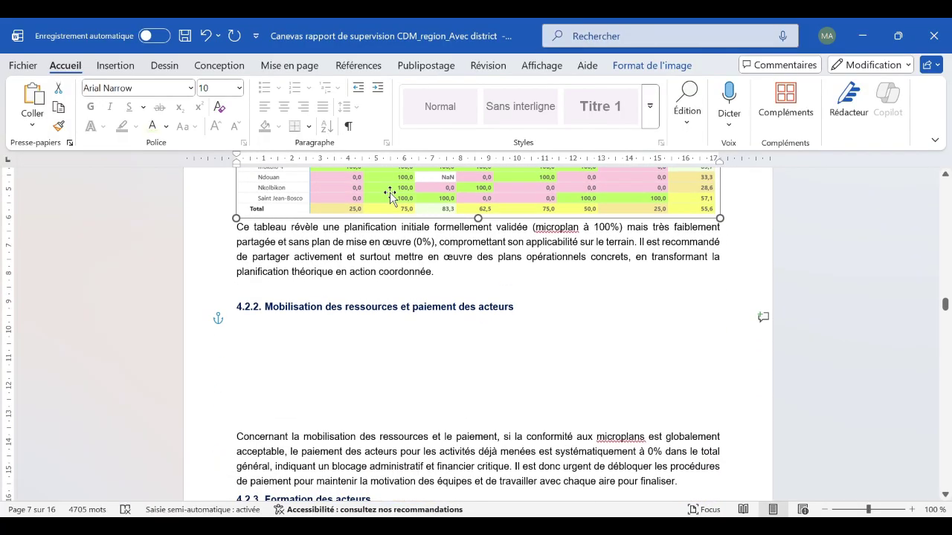
pyautogui.moveTo(389, 195); pyautogui.dragTo(385, 335)
pyautogui.scroll(4, 364, 357)
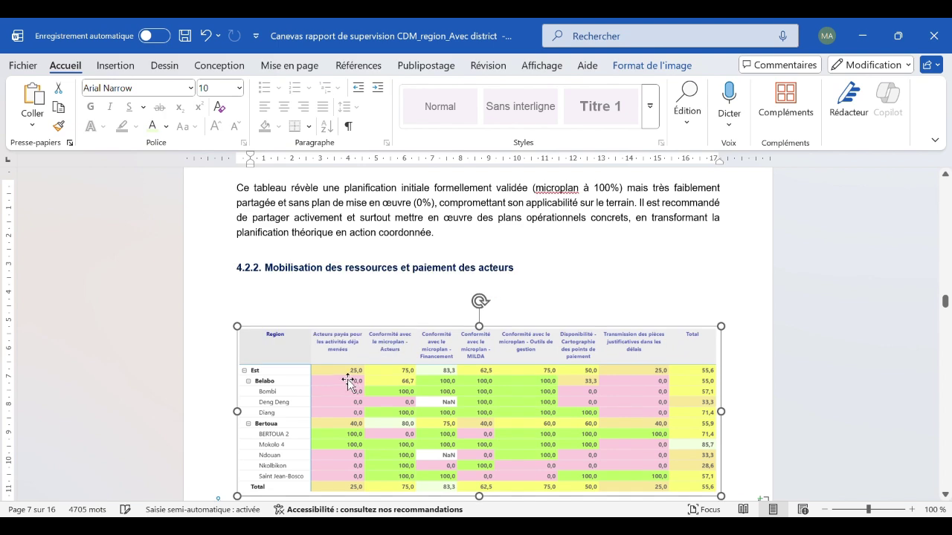
pyautogui.moveTo(348, 381); pyautogui.dragTo(347, 329)
# - Delete the blank lines between the resource mobilisation table and the paragraph beginning "Concernant la mobilisation des ressources"
pyautogui.scroll(-5, 376, 353)
pyautogui.click(305, 214)
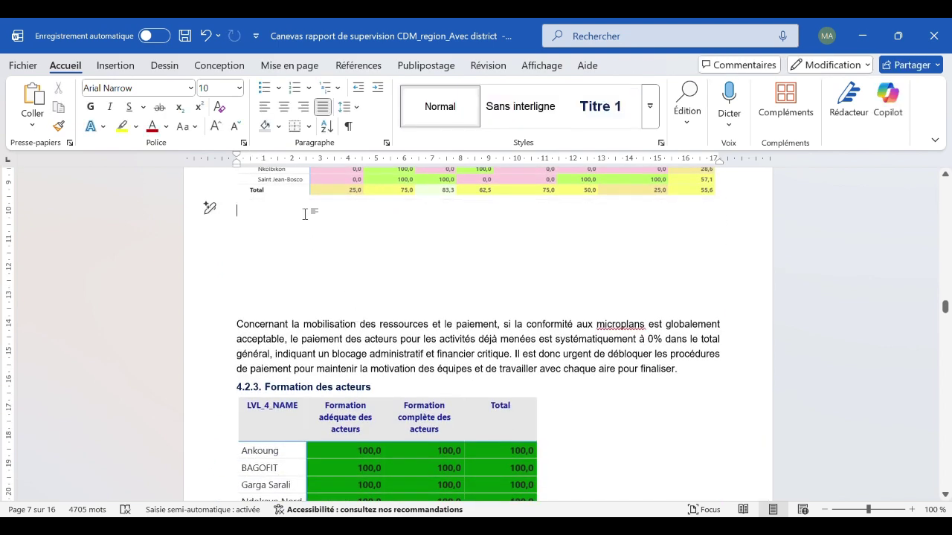
pyautogui.press('Delete')
pyautogui.press('Delete')
pyautogui.press('Delete')
pyautogui.press('Delete')
pyautogui.press('Delete')
pyautogui.press('Delete')
pyautogui.press('Delete')
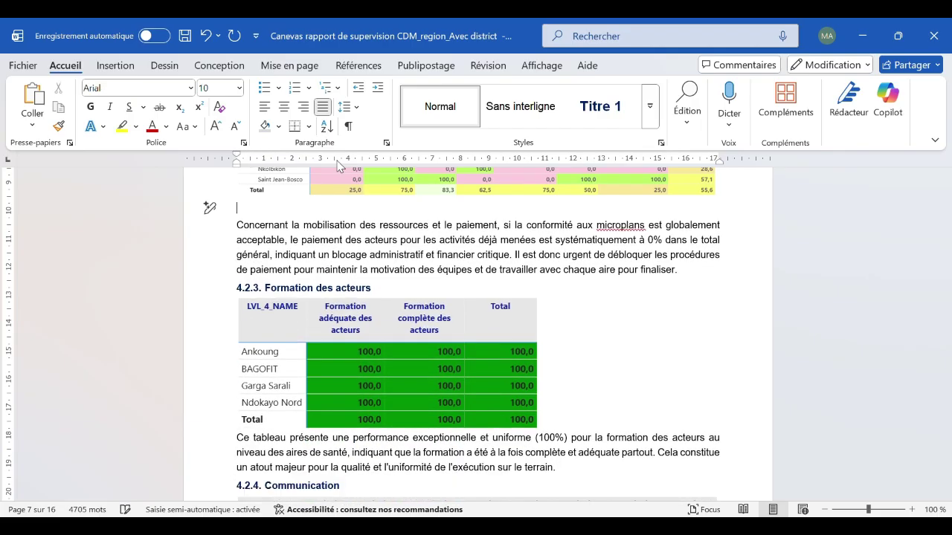
pyautogui.press('Delete')
# - Review the resource mobilisation table together with its comment paragraph, selecting the paragraph's text
pyautogui.click(693, 257)
pyautogui.scroll(1, 513, 264)
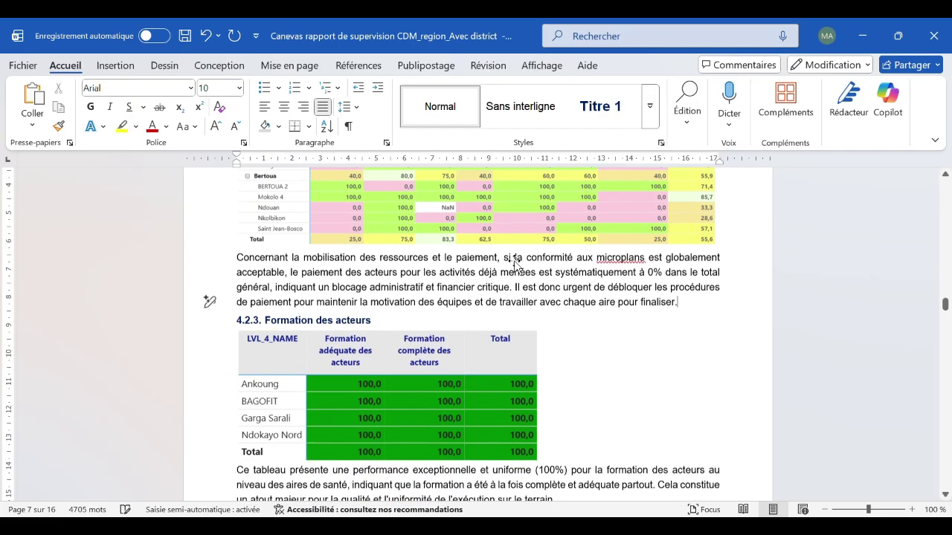
pyautogui.scroll(2, 513, 264)
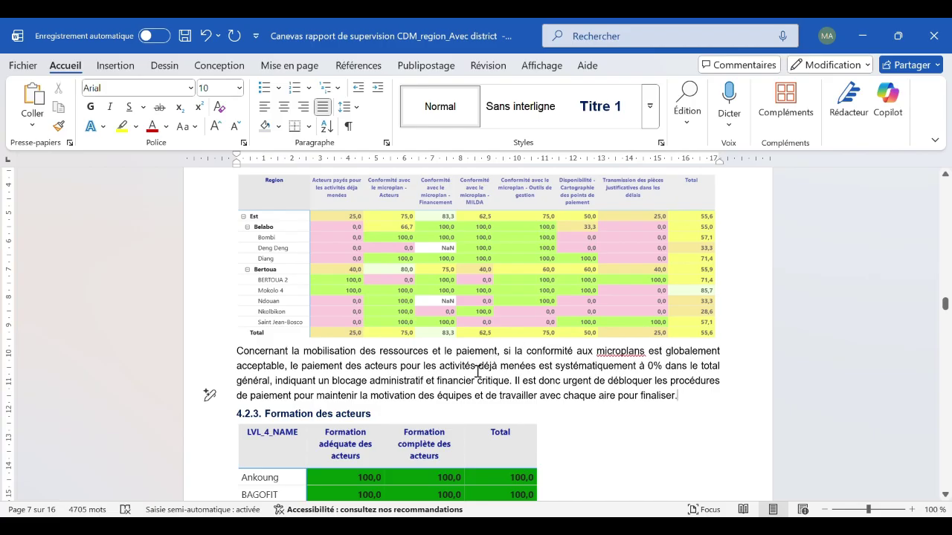
pyautogui.moveTo(674, 395); pyautogui.dragTo(246, 361)
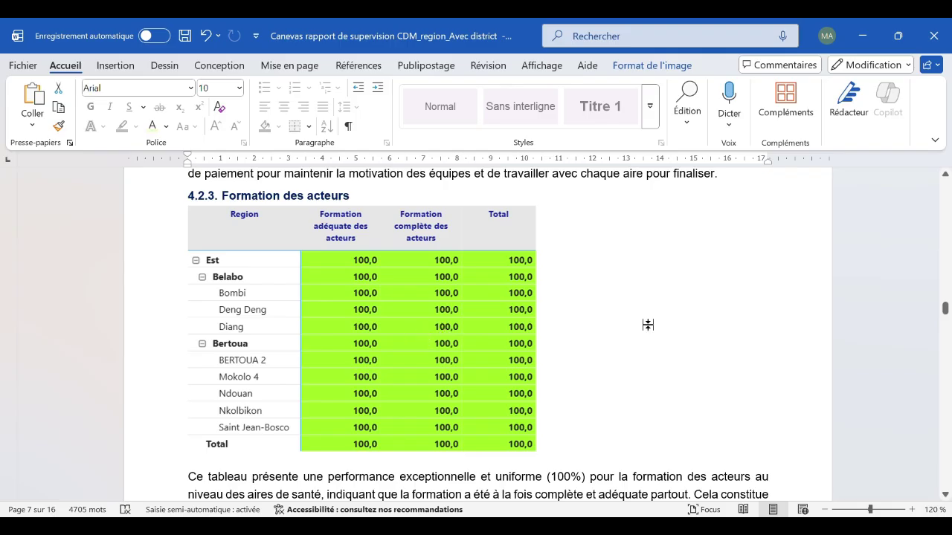
# - Examine the tables and comments in sections 4.2.3 to 4.2.7, from Formation des acteurs to Supervision, Suivi et Evaluation
pyautogui.click(647, 325)
pyautogui.scroll(-6, 647, 325)
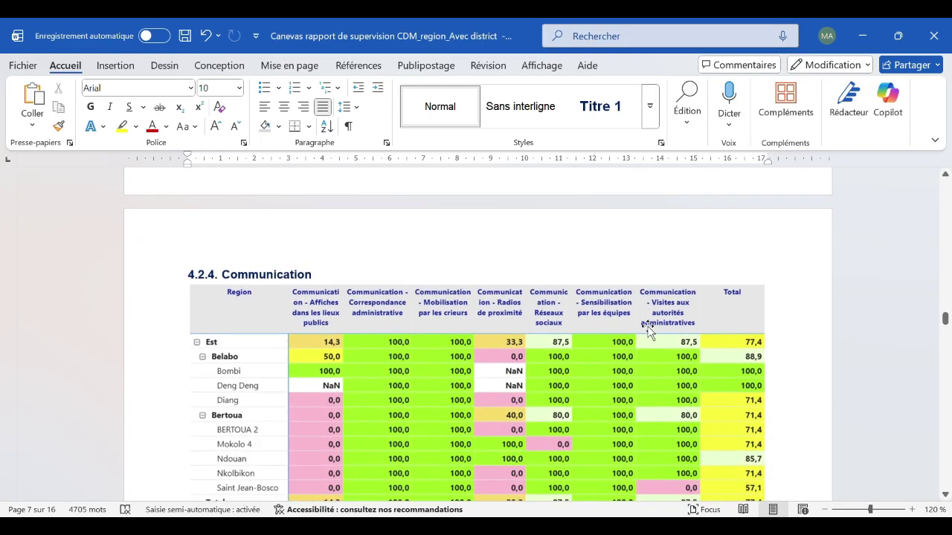
pyautogui.scroll(-3, 647, 333)
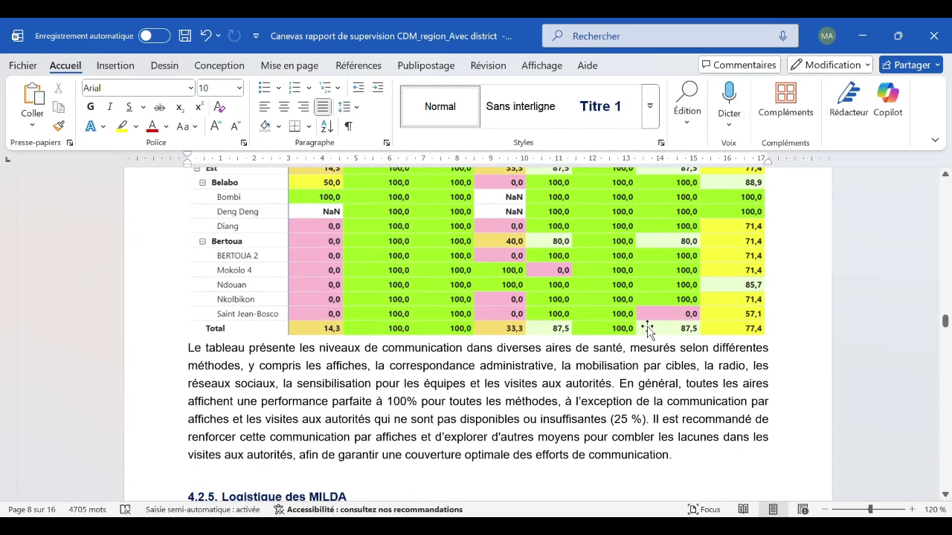
pyautogui.scroll(2, 646, 328)
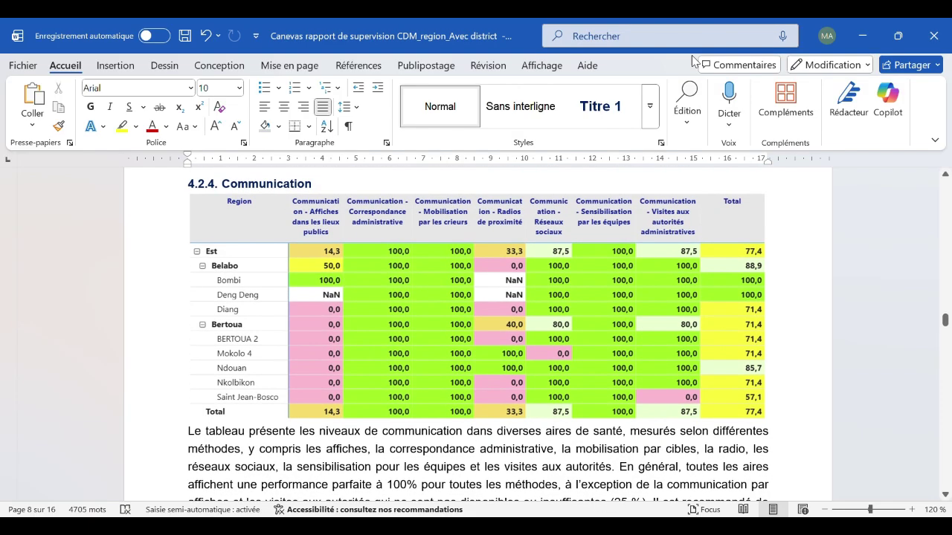
pyautogui.scroll(-4, 694, 61)
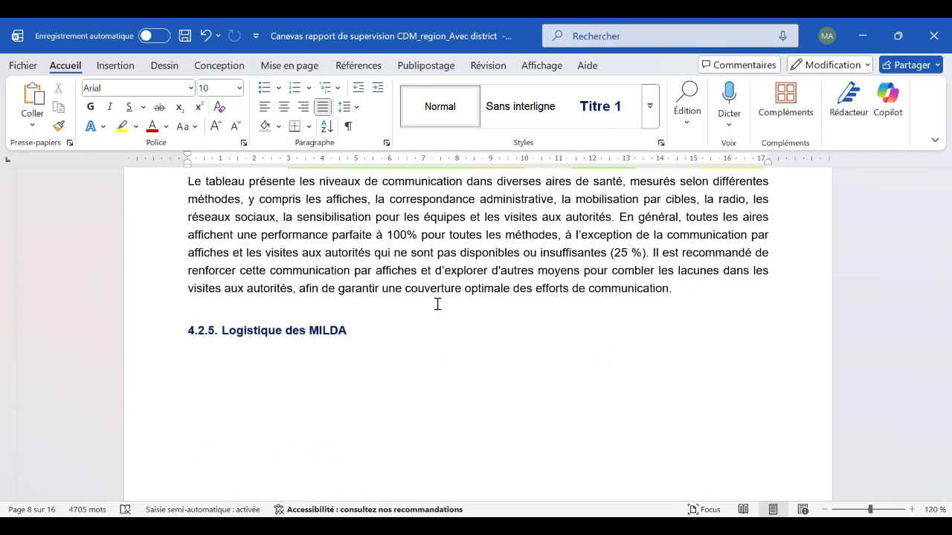
pyautogui.scroll(1, 437, 304)
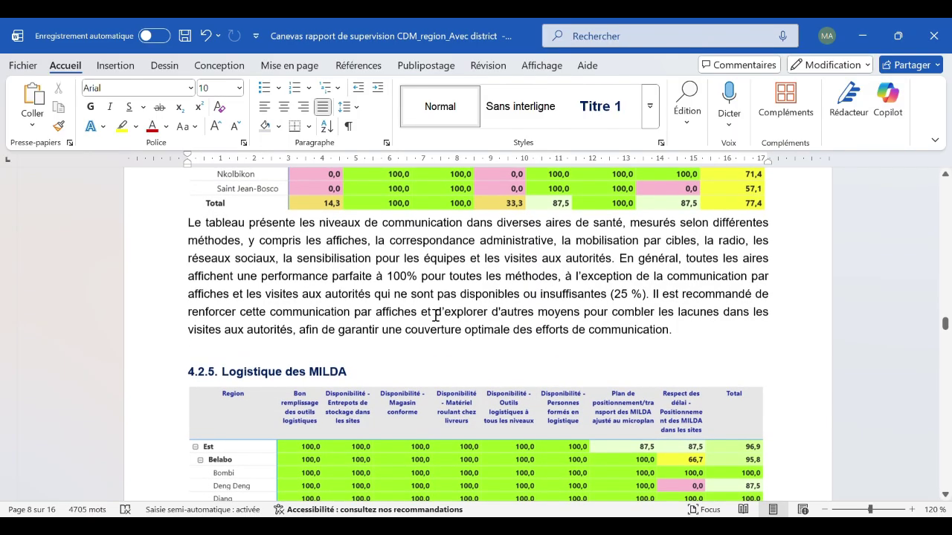
pyautogui.scroll(-2, 436, 315)
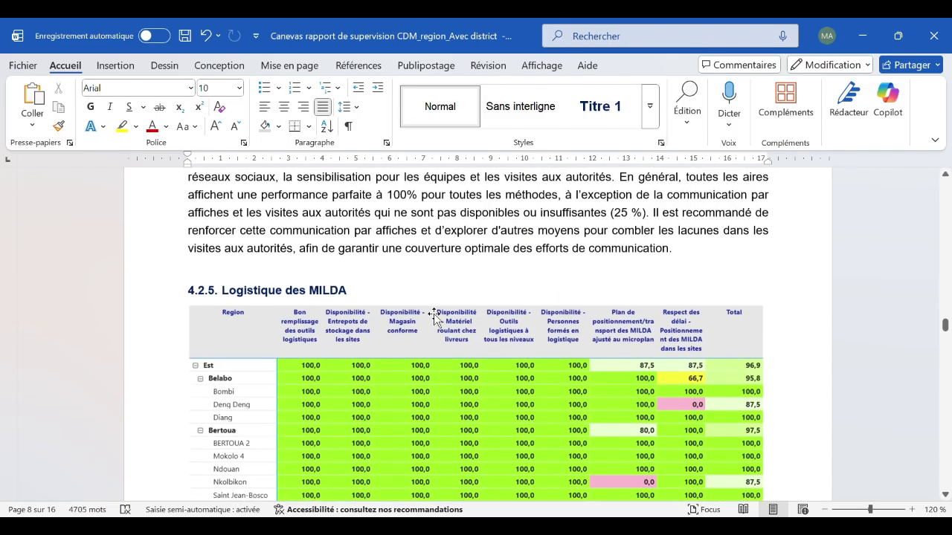
pyautogui.scroll(-10, 436, 312)
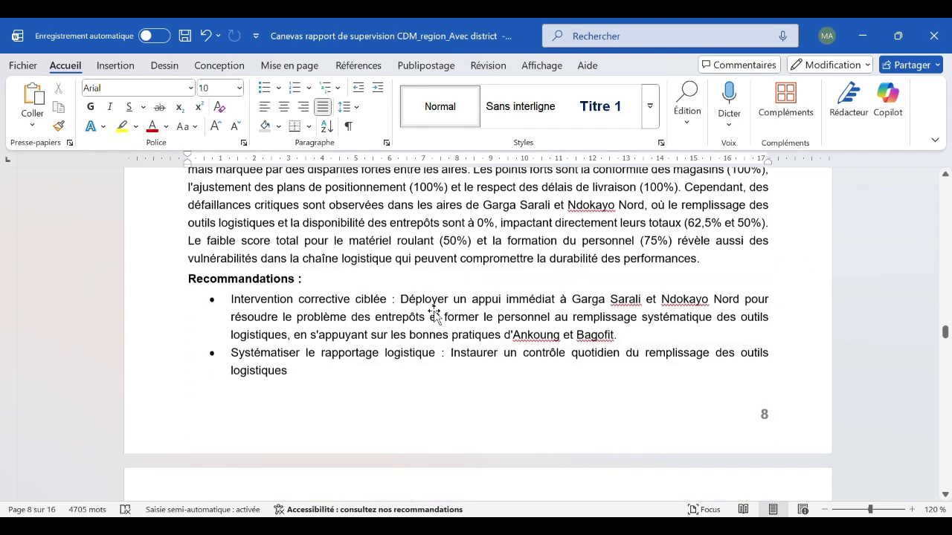
pyautogui.scroll(-8, 435, 311)
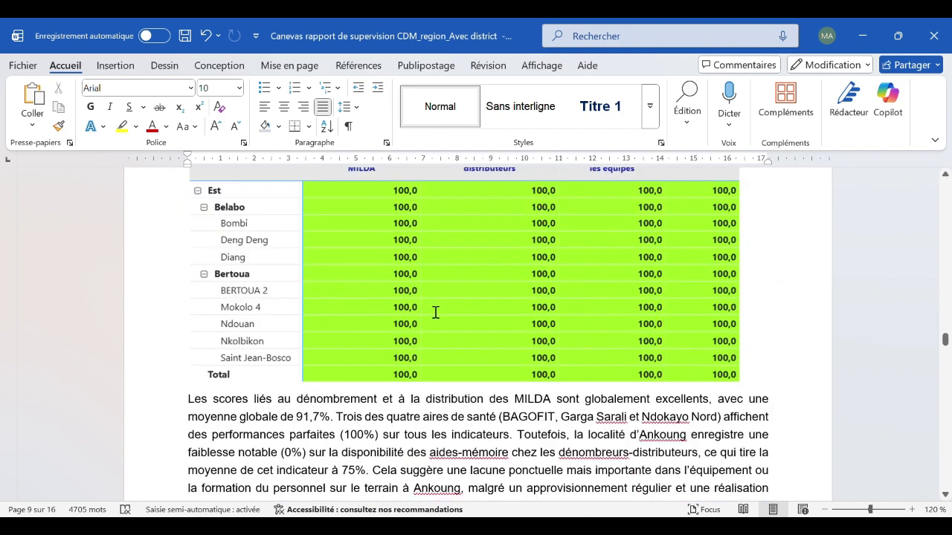
pyautogui.scroll(-5, 435, 312)
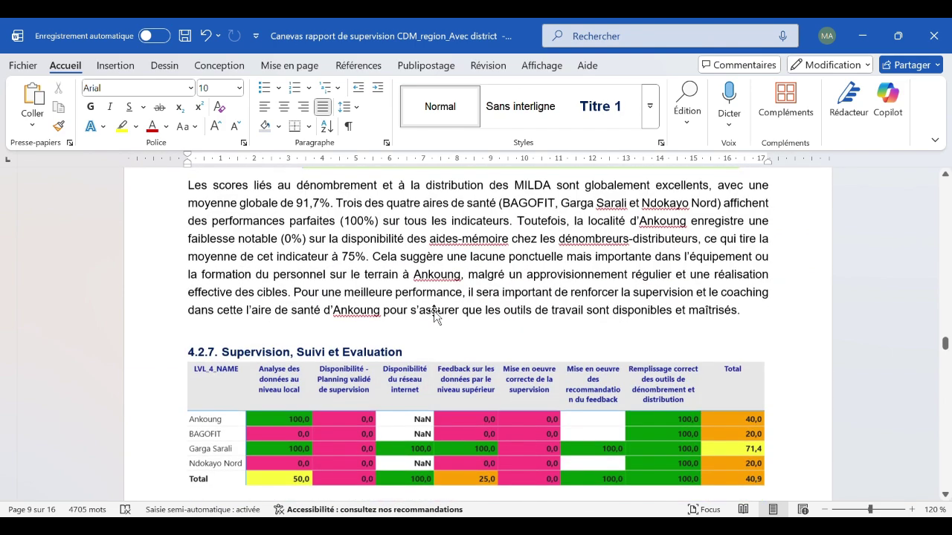
pyautogui.scroll(5, 436, 313)
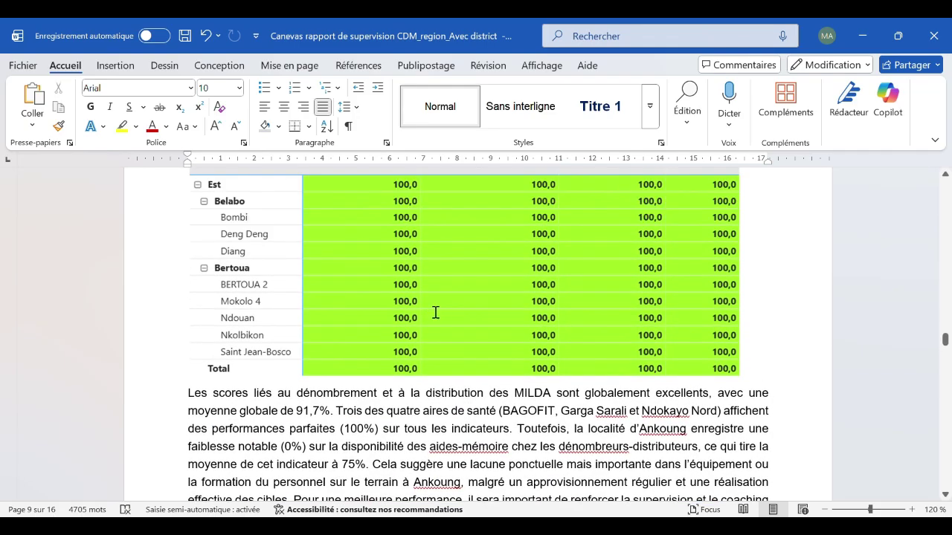
pyautogui.scroll(-1, 433, 310)
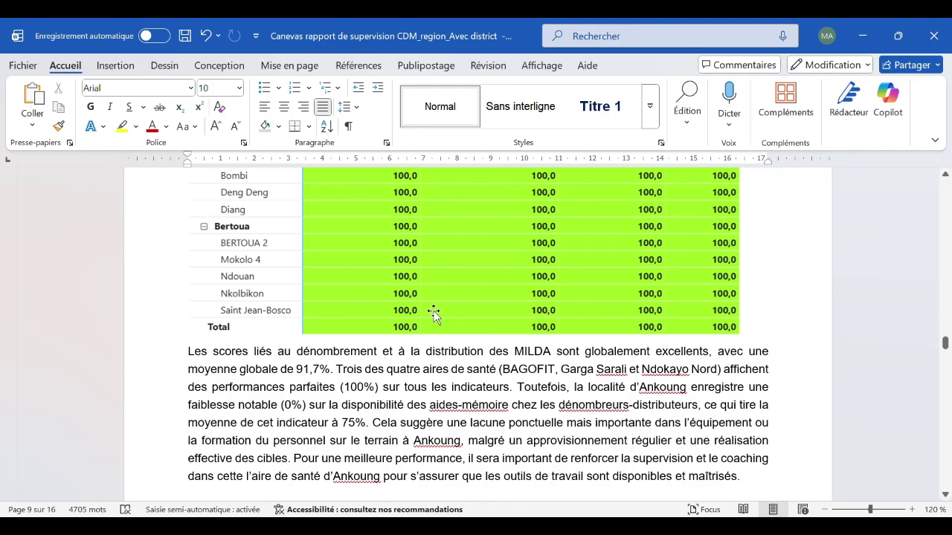
pyautogui.scroll(-7, 433, 313)
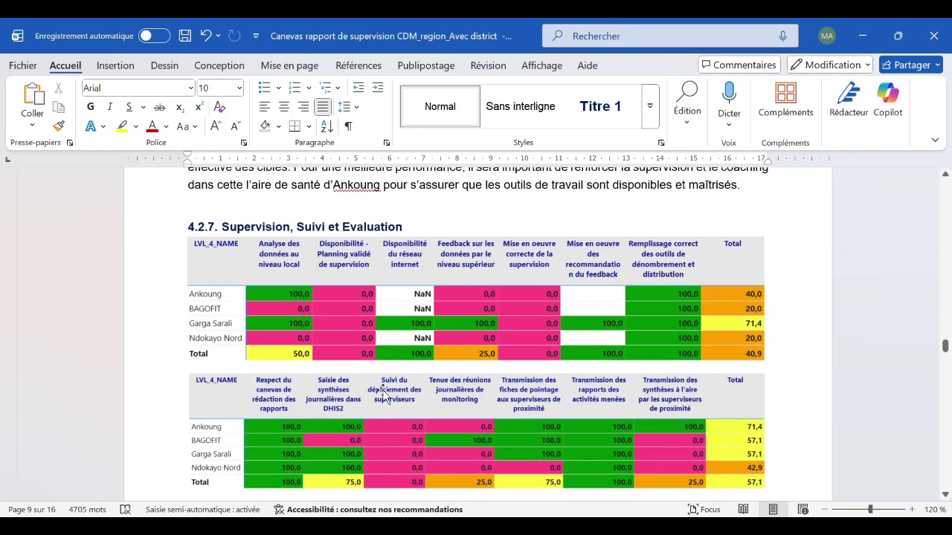
# - Switch from the Word report's section 4.2.7 to the Power BI scores page and set the Rubrique filter to Supervision, Suivi et Evaluation
pyautogui.scroll(-2, 390, 385)
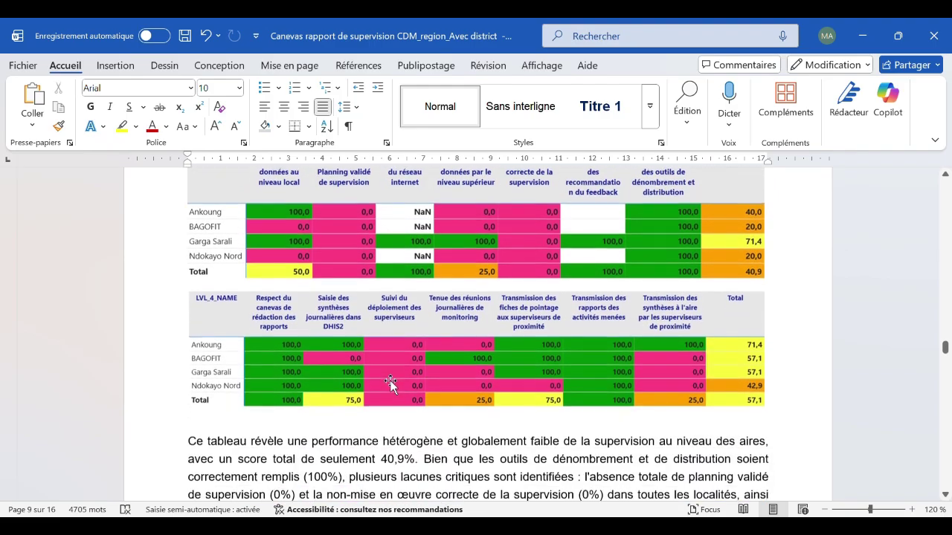
pyautogui.scroll(2, 390, 381)
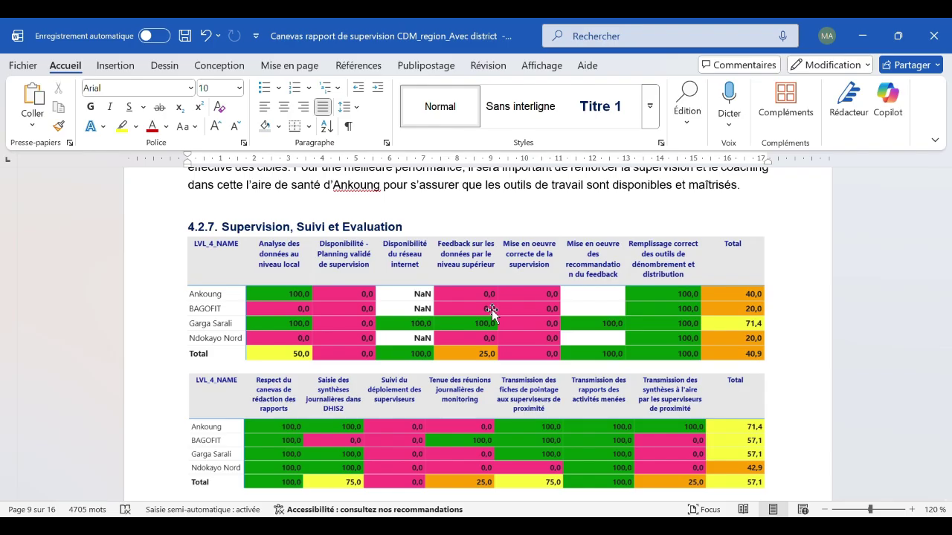
pyautogui.click(282, 294)
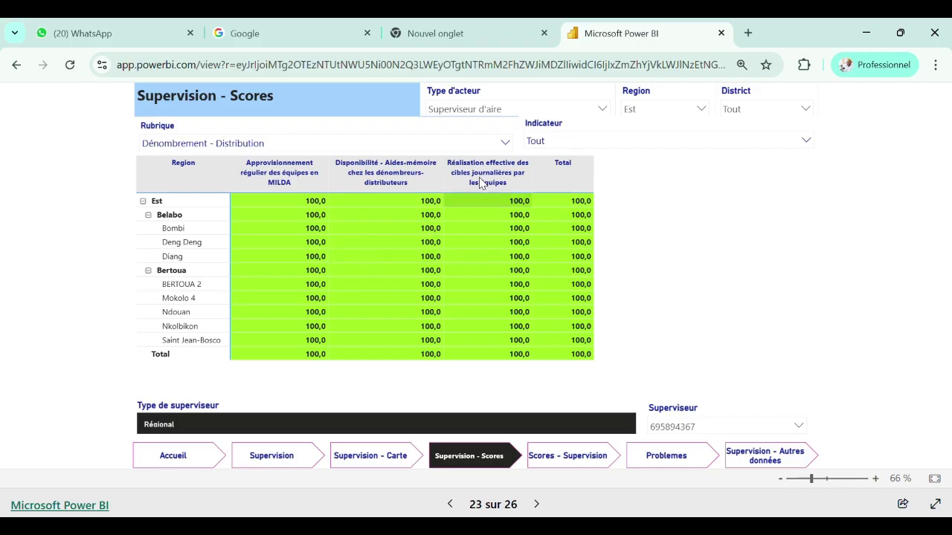
pyautogui.click(294, 148)
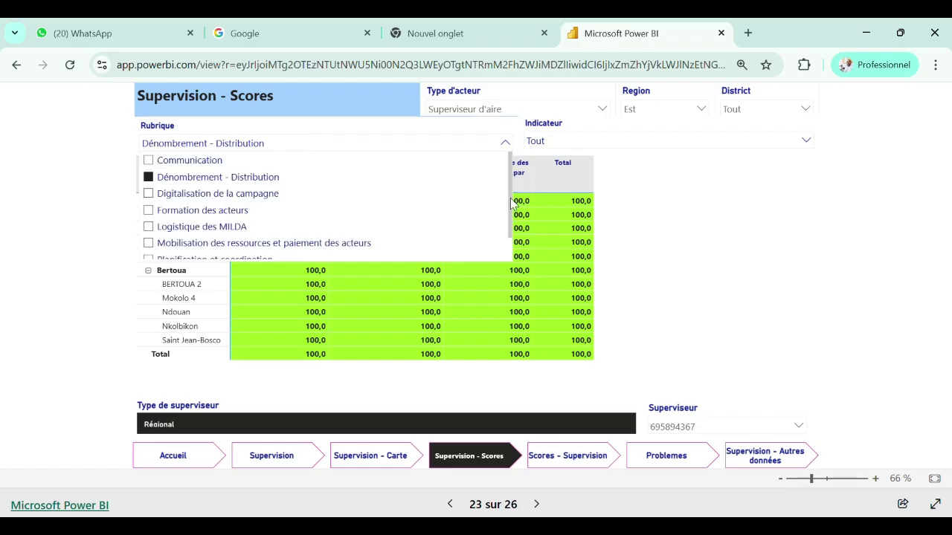
pyautogui.moveTo(513, 206); pyautogui.dragTo(513, 258)
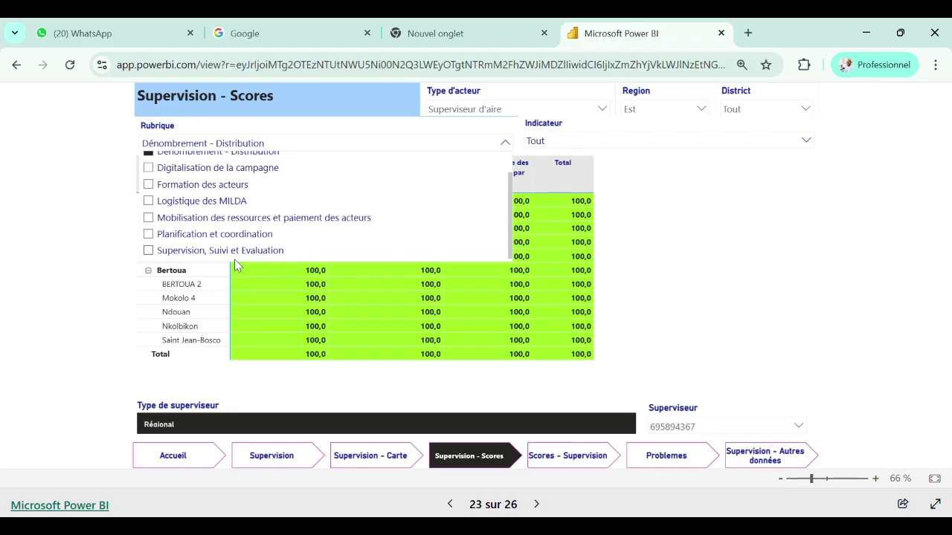
pyautogui.click(156, 254)
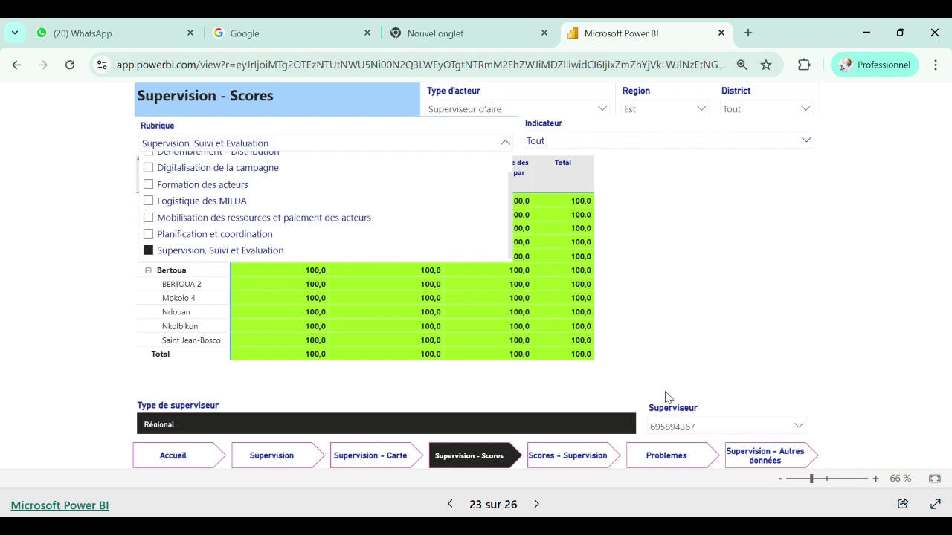
pyautogui.click(526, 405)
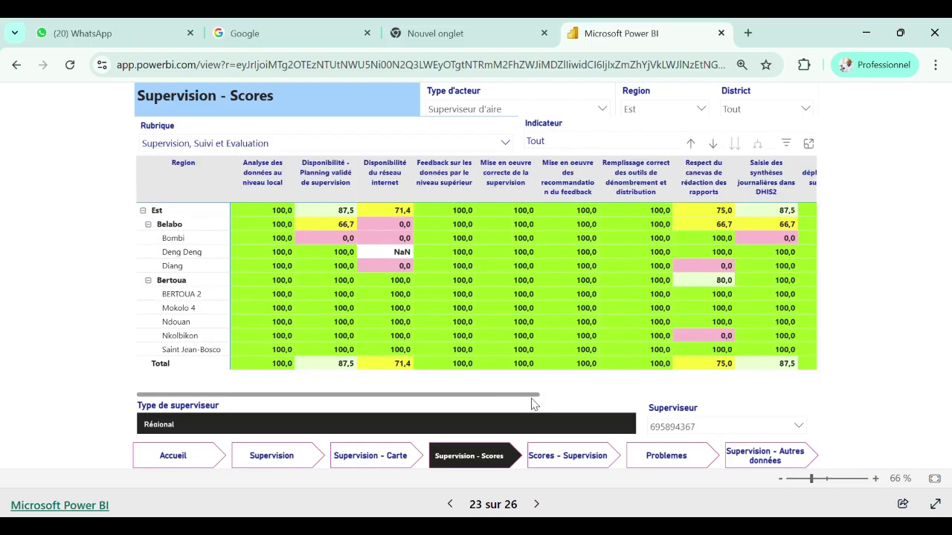
# - Filter Indicateur to the first seven indicators, from Analyse des données au niveau local through Remplissage correct des outils de dénombrement et distribution
pyautogui.hscroll(1, 528, 396)
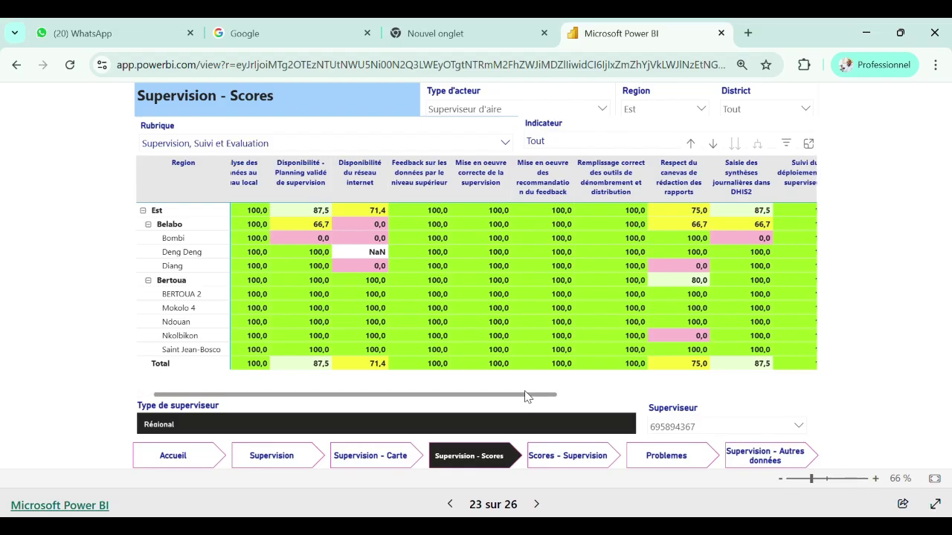
pyautogui.moveTo(525, 396); pyautogui.dragTo(308, 401)
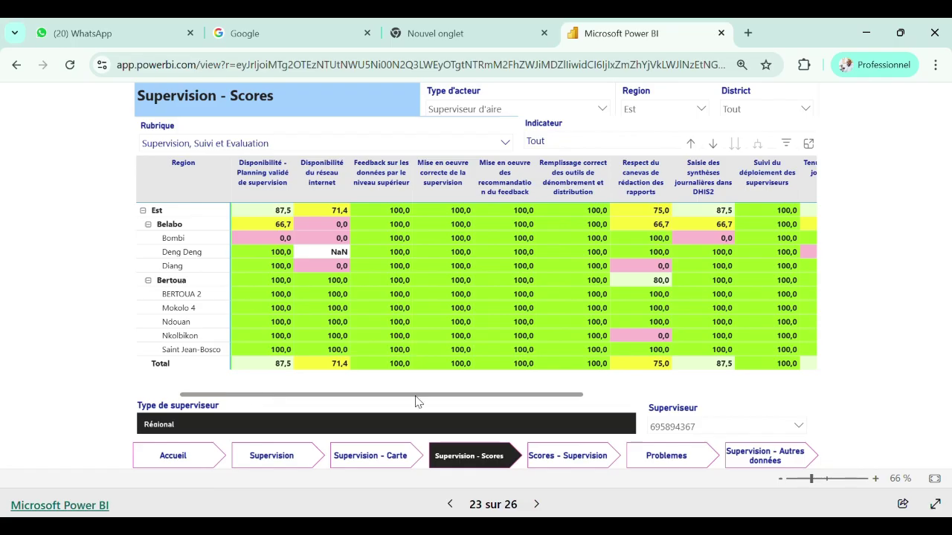
pyautogui.hscroll(-2, 416, 402)
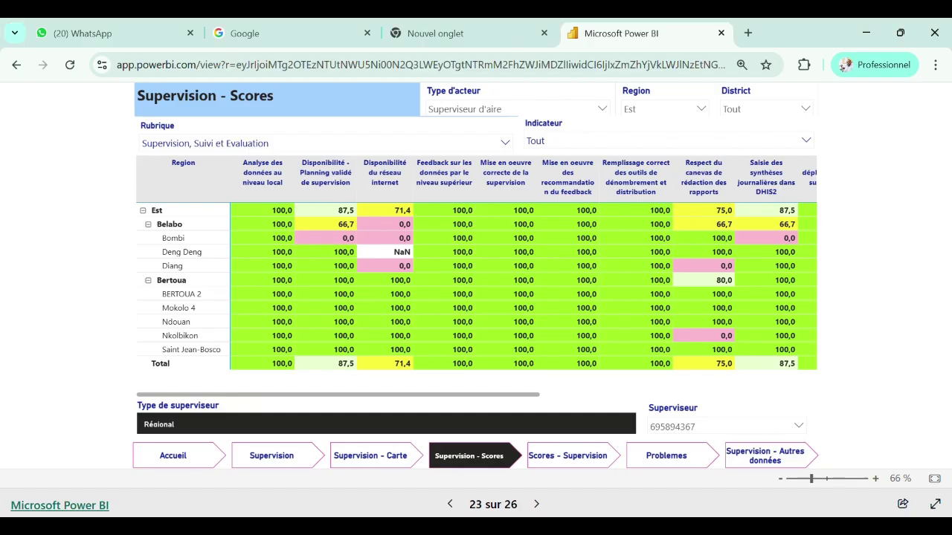
pyautogui.click(571, 143)
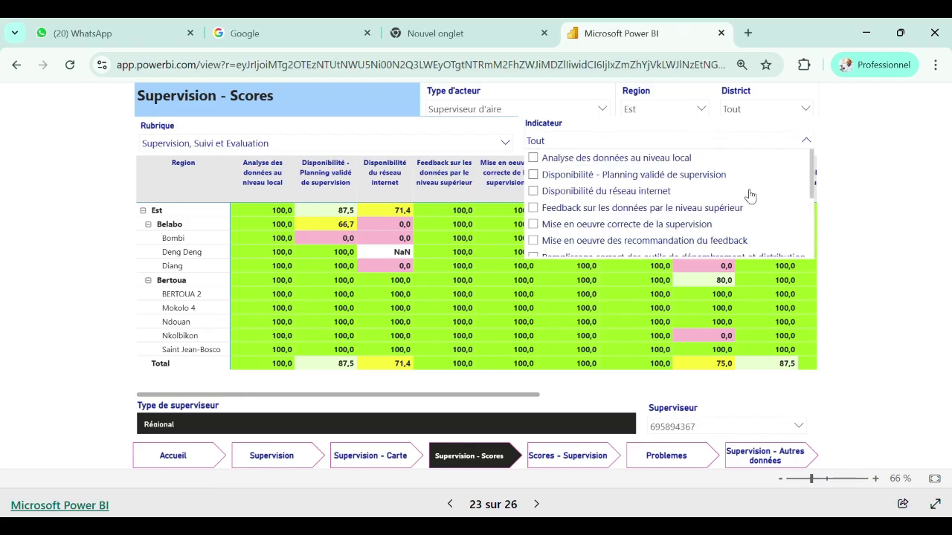
pyautogui.click(541, 160)
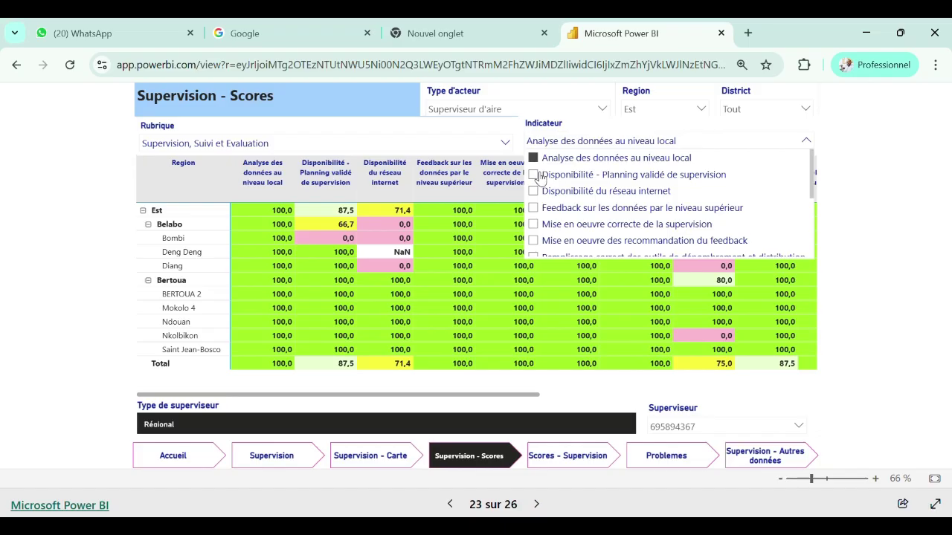
pyautogui.click(539, 177)
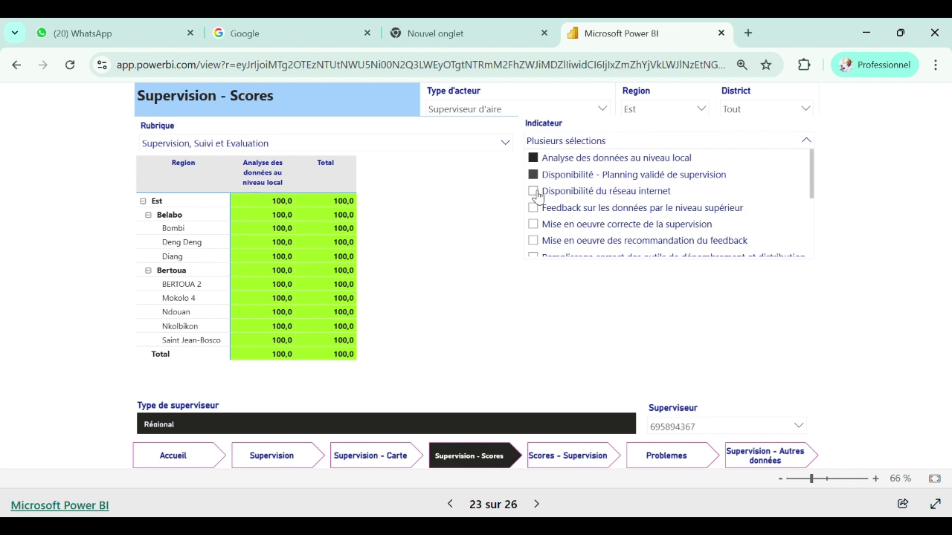
pyautogui.click(535, 192)
pyautogui.click(535, 209)
pyautogui.click(535, 225)
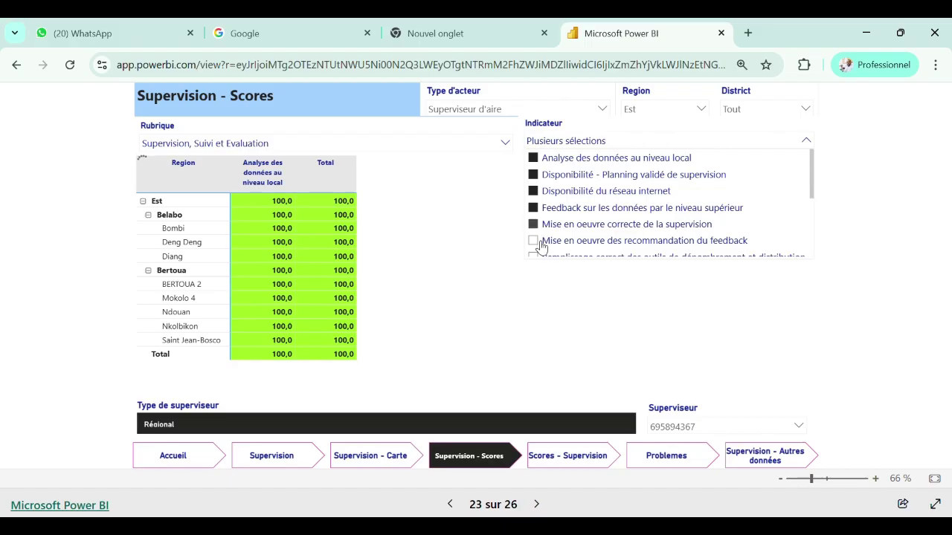
pyautogui.click(535, 242)
pyautogui.scroll(-2, 539, 230)
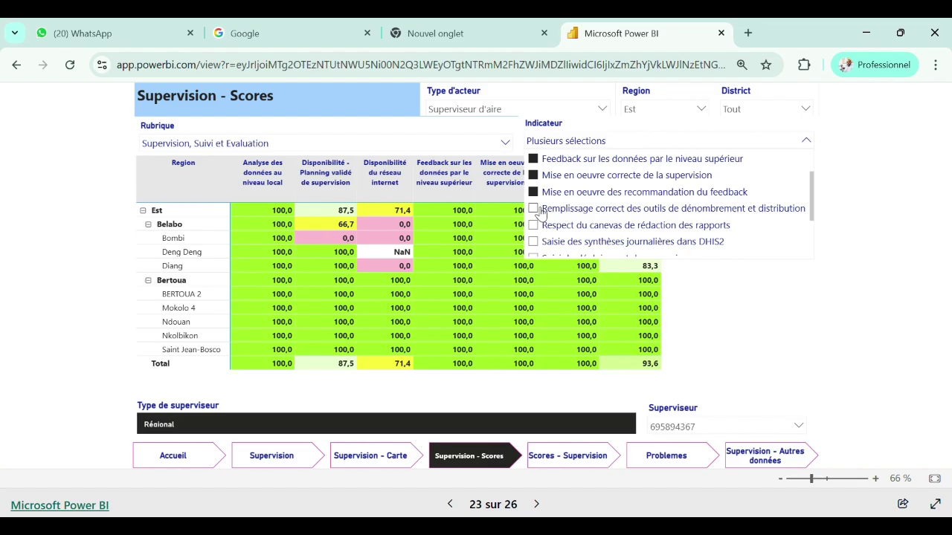
pyautogui.click(540, 212)
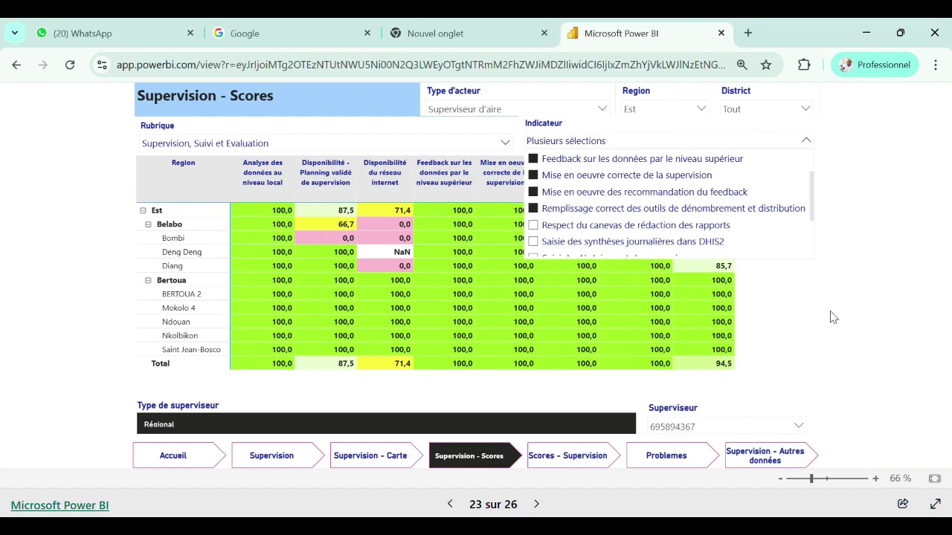
pyautogui.click(851, 316)
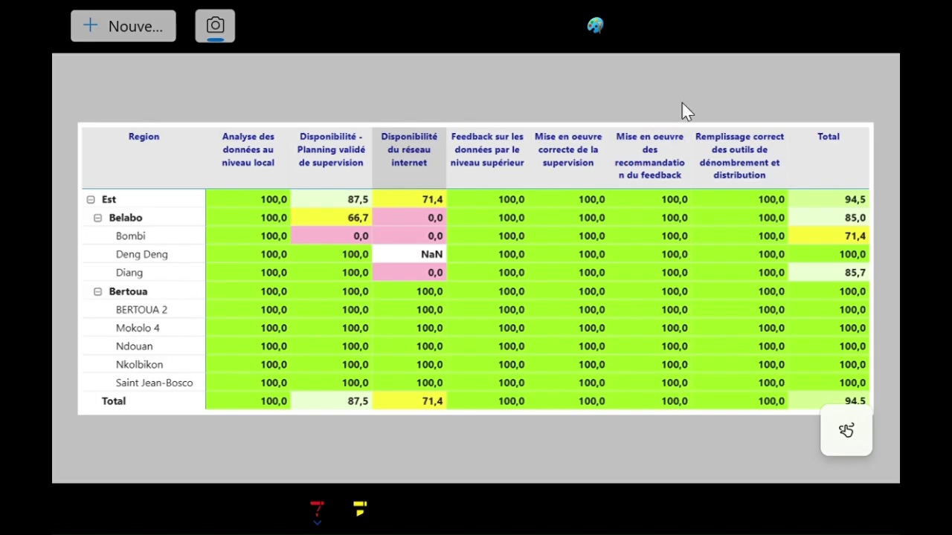
# - Capture the filtered seven-indicator scores table and paste it into the Word report in place of the first table image under heading 4.2.7
pyautogui.click(137, 30)
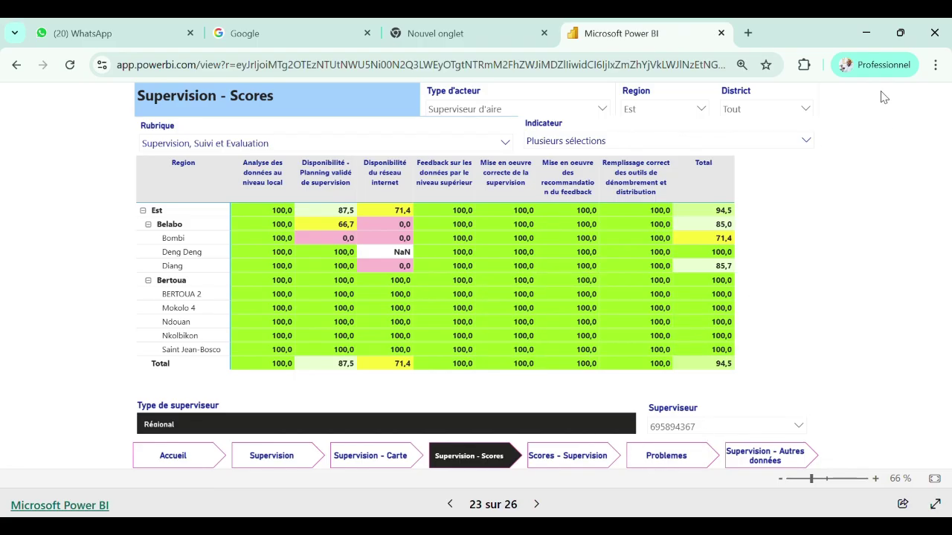
pyautogui.hotkey('alt', 'Tab')
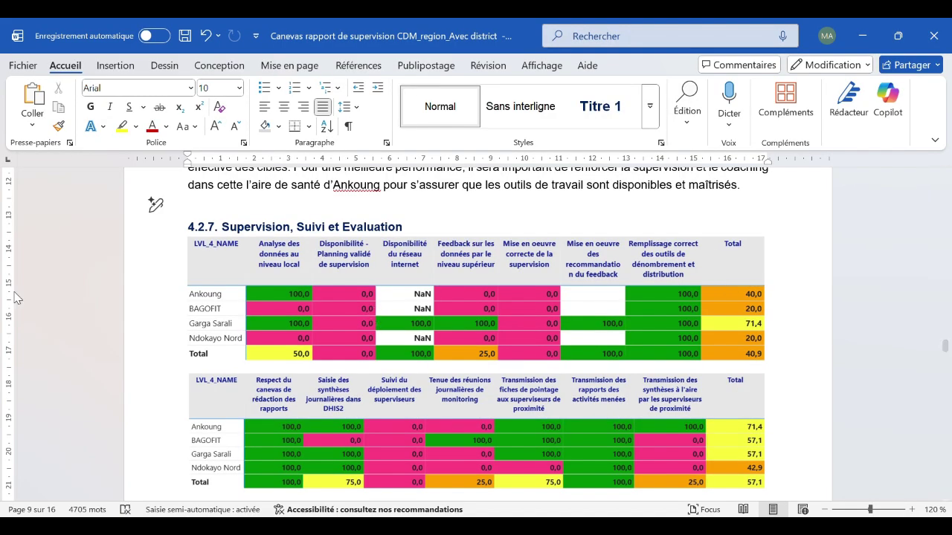
pyautogui.click(264, 278)
pyautogui.press('Delete')
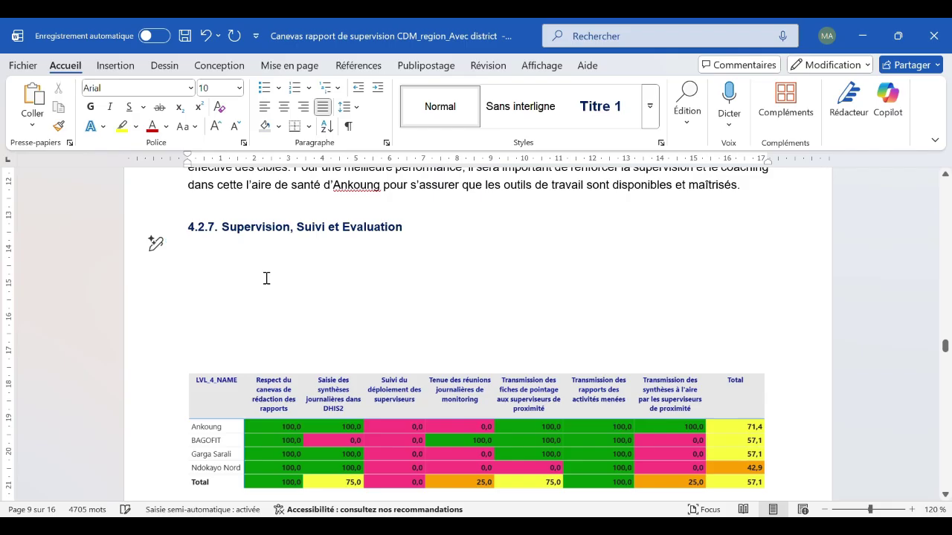
pyautogui.hotkey('ctrl', 'v')
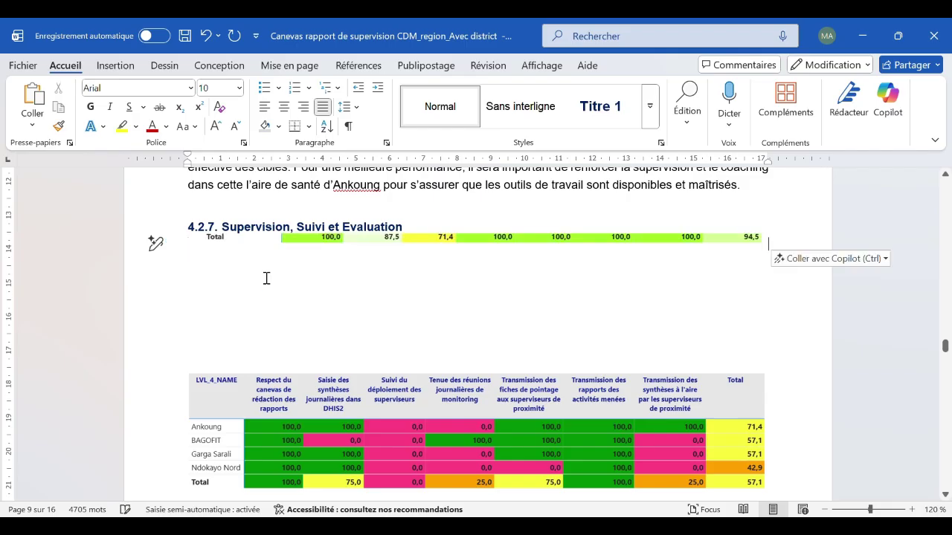
# - Change the pasted table image's text wrapping so it floats freely, and place it directly below heading 4.2.7
pyautogui.click(450, 250)
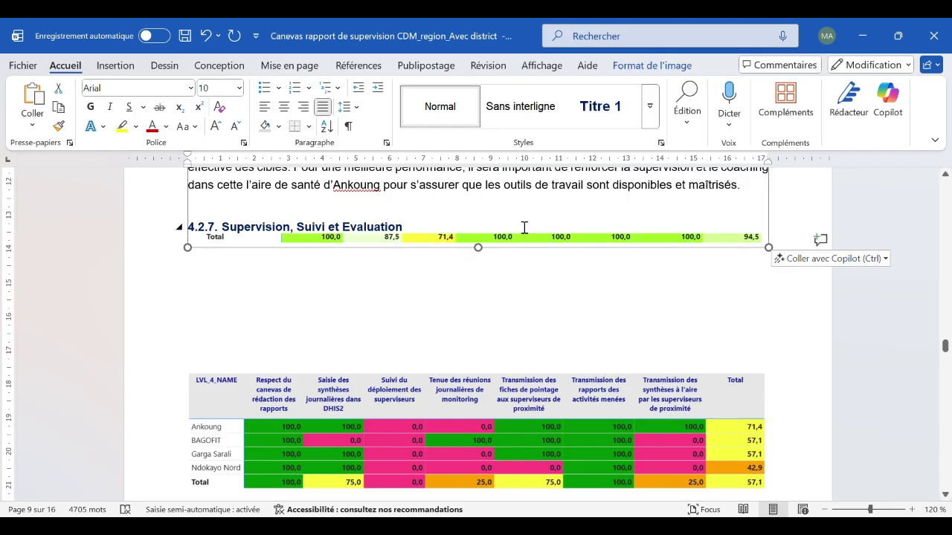
pyautogui.click(651, 66)
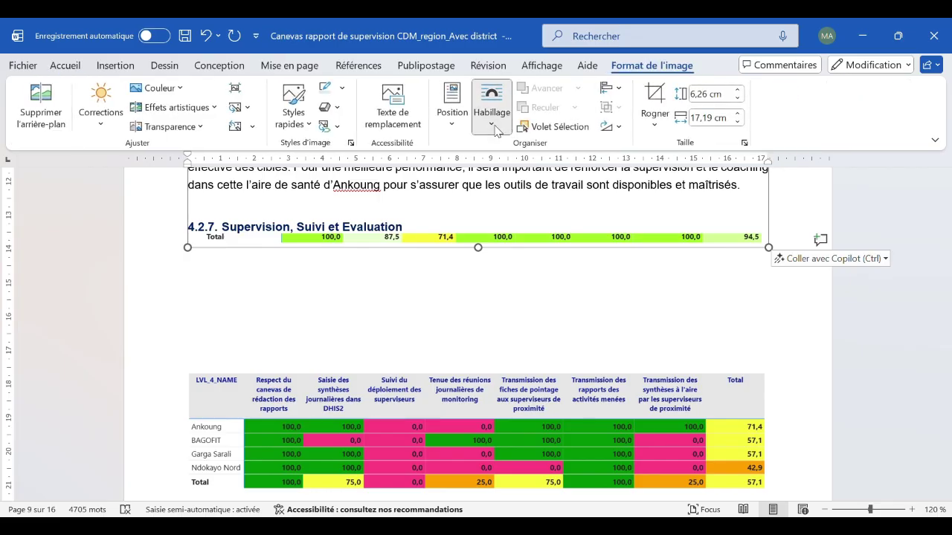
pyautogui.hotkey('ctrl', 'z')
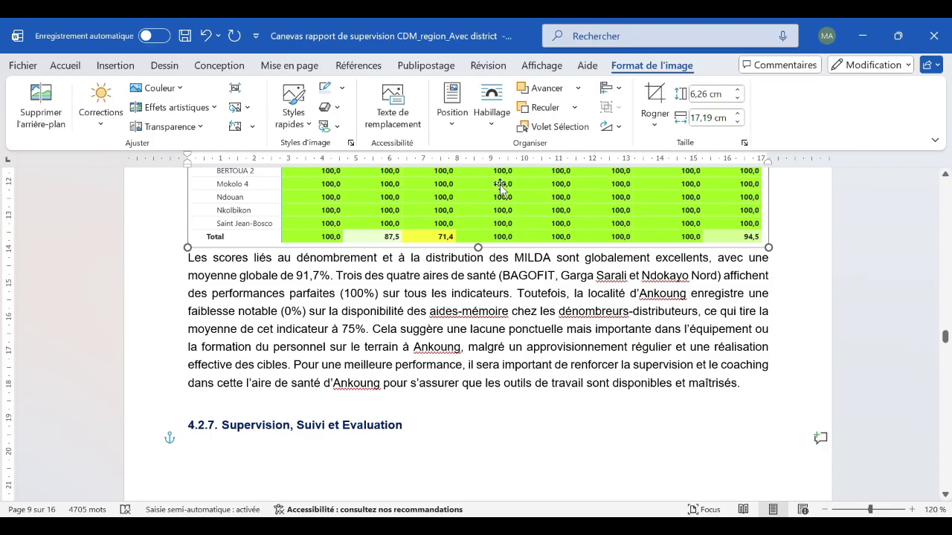
pyautogui.moveTo(380, 228); pyautogui.dragTo(348, 410)
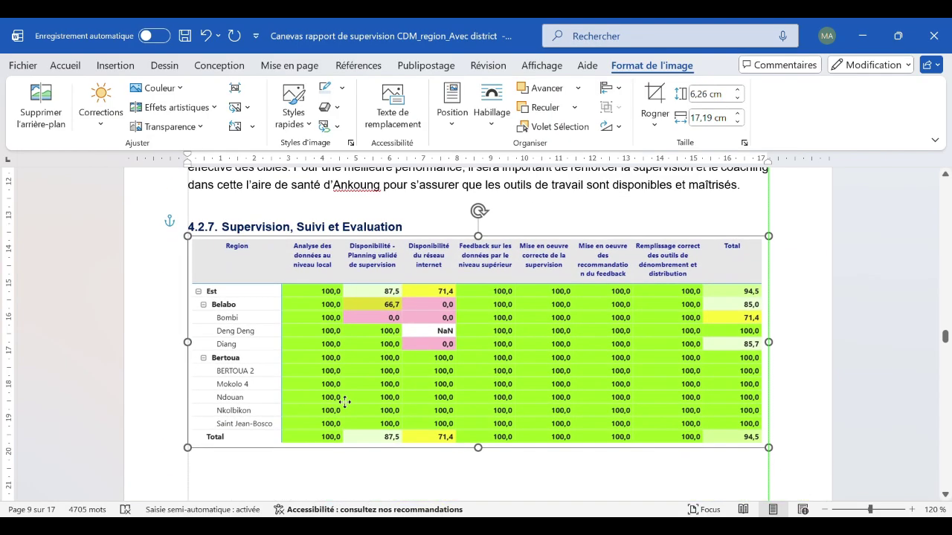
# - Reduce the height of the table image below heading 4.2.7, keeping its full text width
pyautogui.scroll(-3, 700, 409)
pyautogui.scroll(-3, 629, 340)
pyautogui.scroll(2, 612, 340)
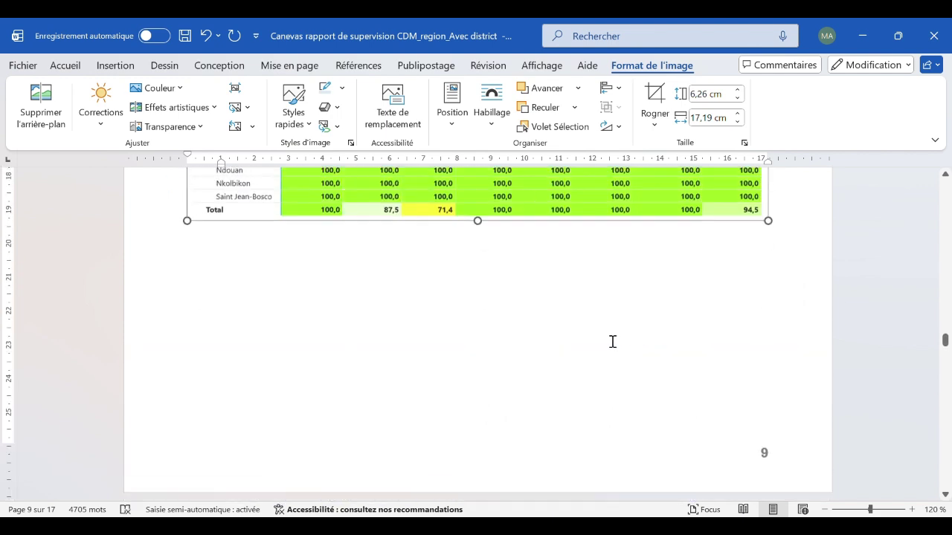
pyautogui.scroll(3, 260, 272)
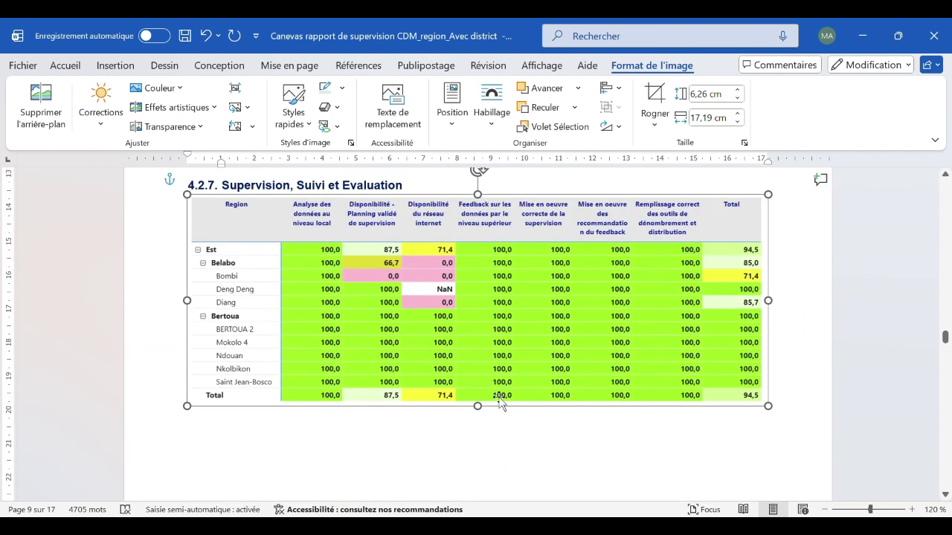
pyautogui.moveTo(480, 408); pyautogui.dragTo(488, 386)
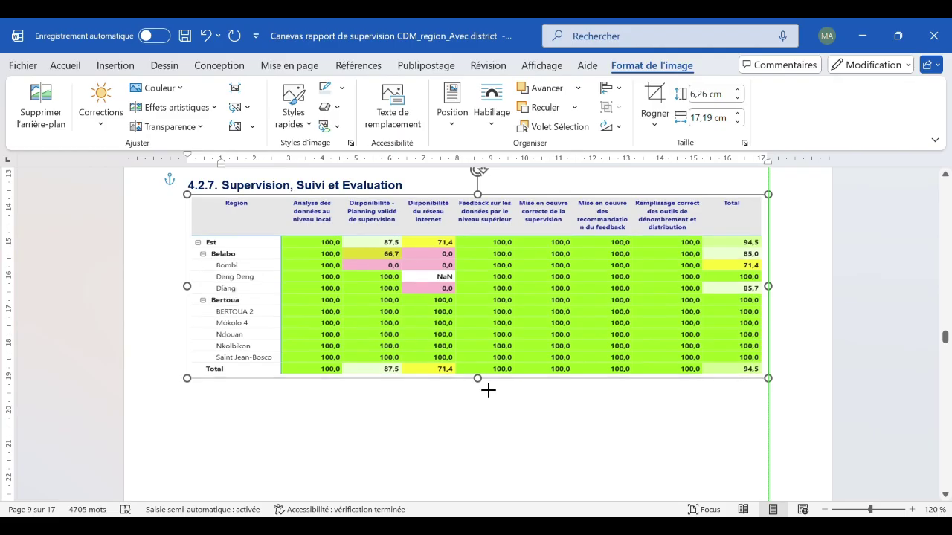
# - Examine the layout around the 4.2.7 table image and the empty space beneath it on page 9
pyautogui.scroll(-4, 508, 395)
pyautogui.click(488, 318)
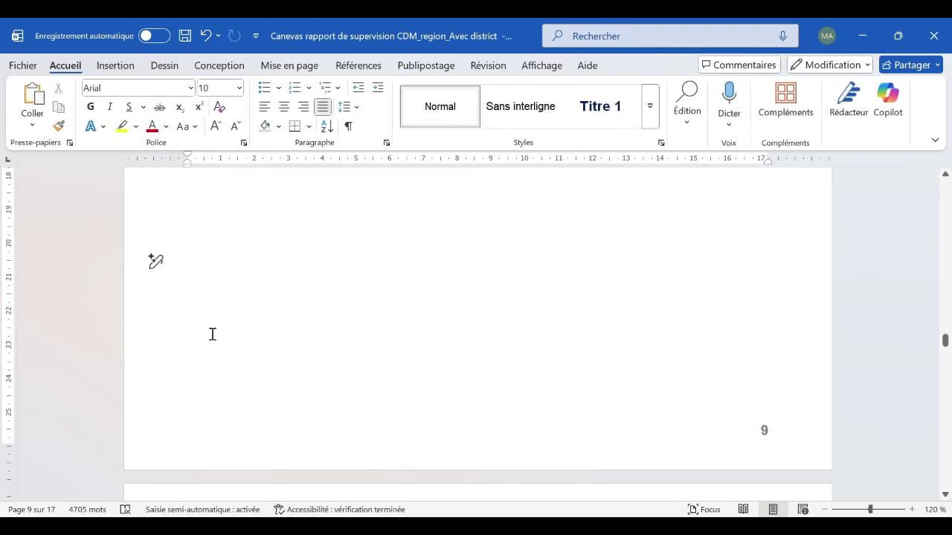
pyautogui.scroll(4, 223, 355)
pyautogui.scroll(-2, 228, 367)
pyautogui.scroll(4, 294, 370)
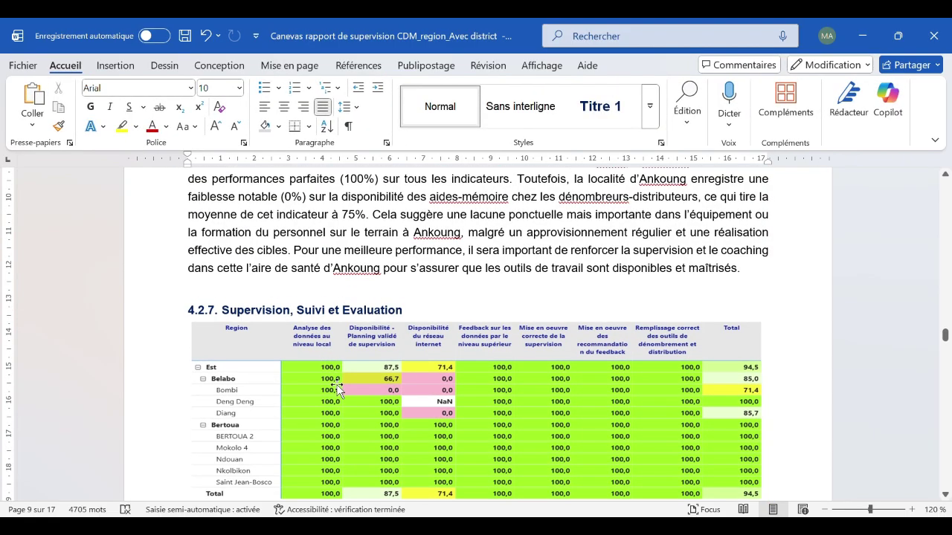
pyautogui.click(337, 387)
pyautogui.click(832, 427)
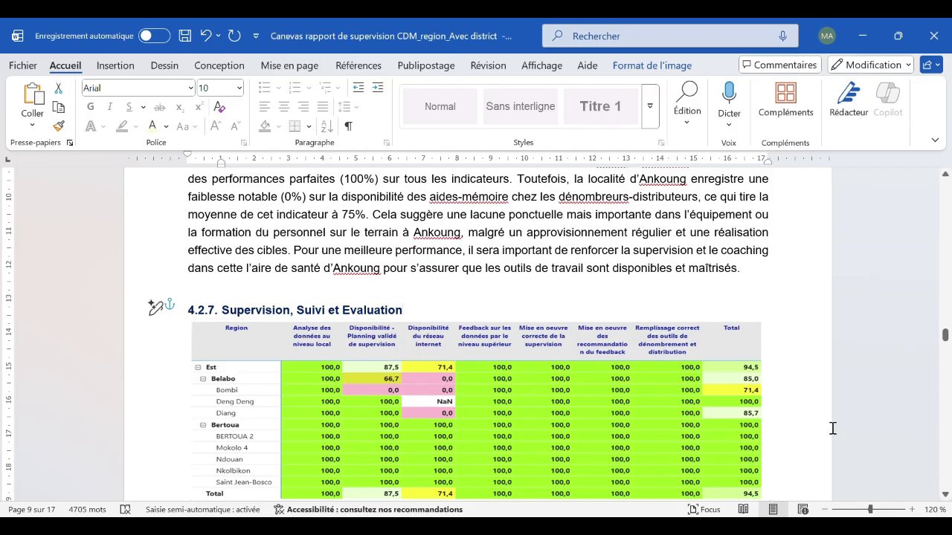
pyautogui.scroll(-3, 527, 391)
pyautogui.scroll(-1, 527, 391)
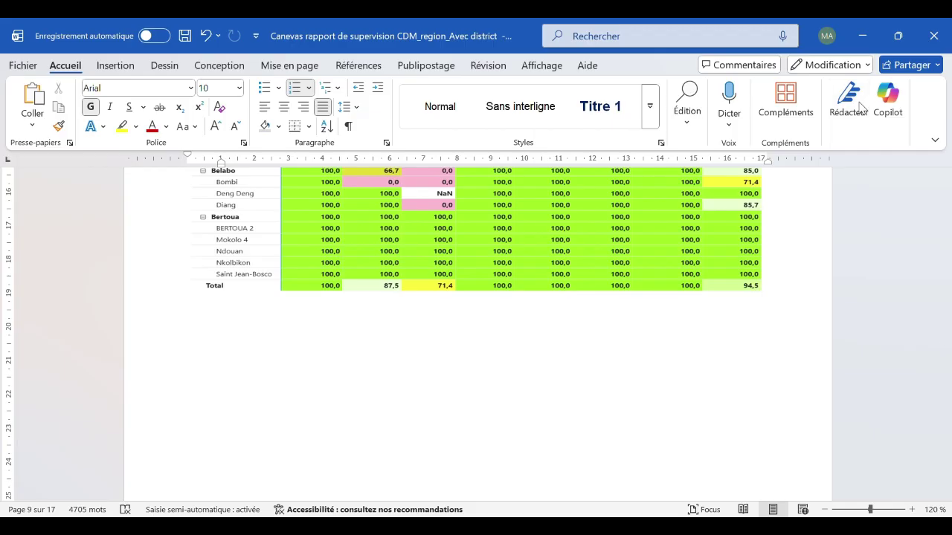
# - Switch to Power BI and filter the scores table to the seven indicators from Respect du canevas de rédaction des rapports through Transmission des synthèses à l'aire
pyautogui.hotkey('alt', 'Tab')
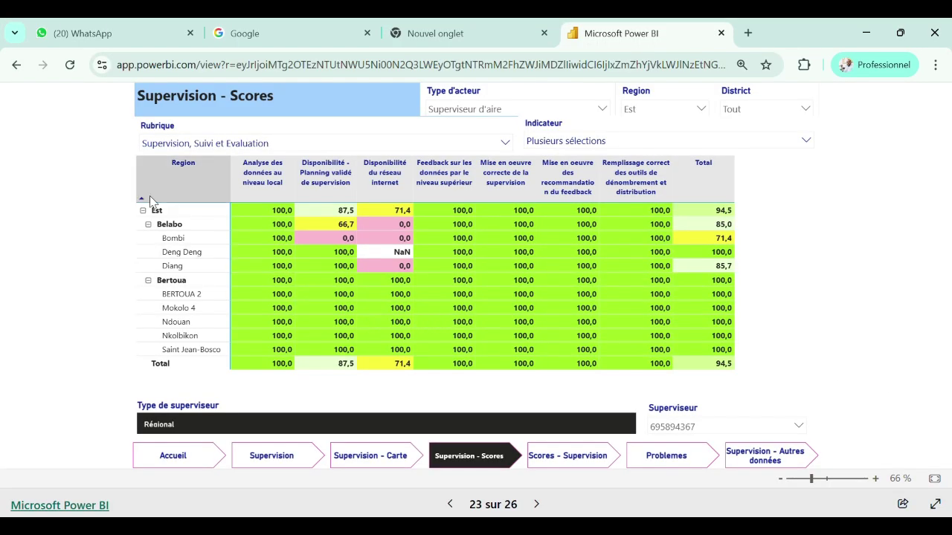
pyautogui.click(561, 142)
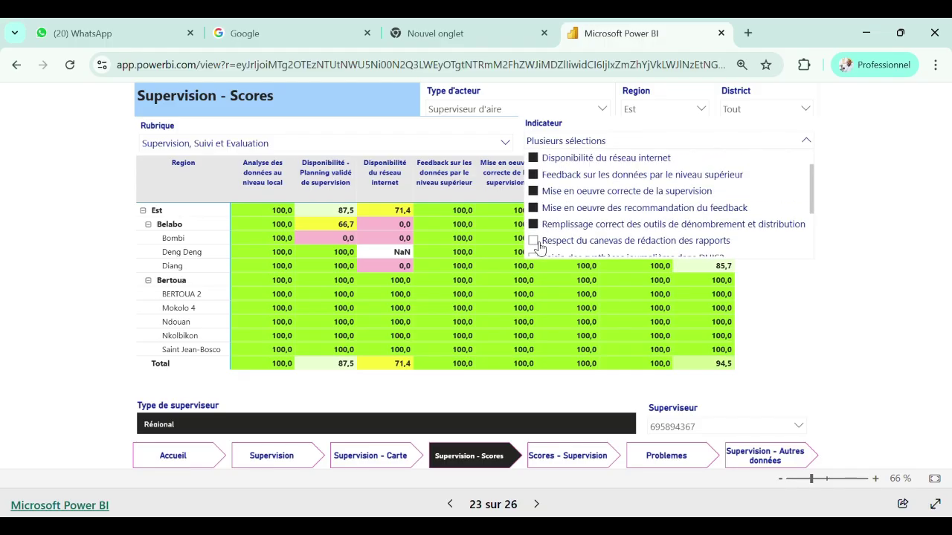
pyautogui.click(534, 241)
pyautogui.scroll(-2, 539, 248)
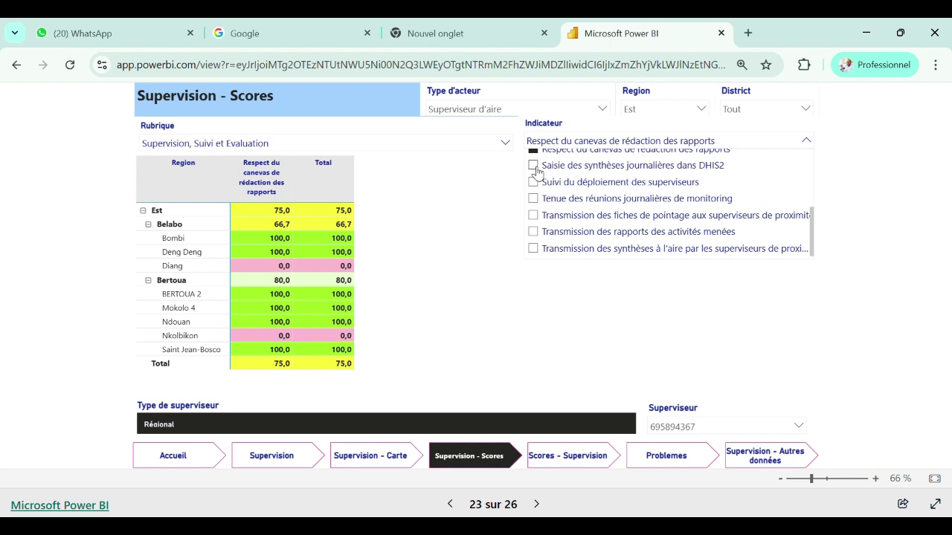
pyautogui.click(533, 166)
pyautogui.click(533, 182)
pyautogui.click(534, 198)
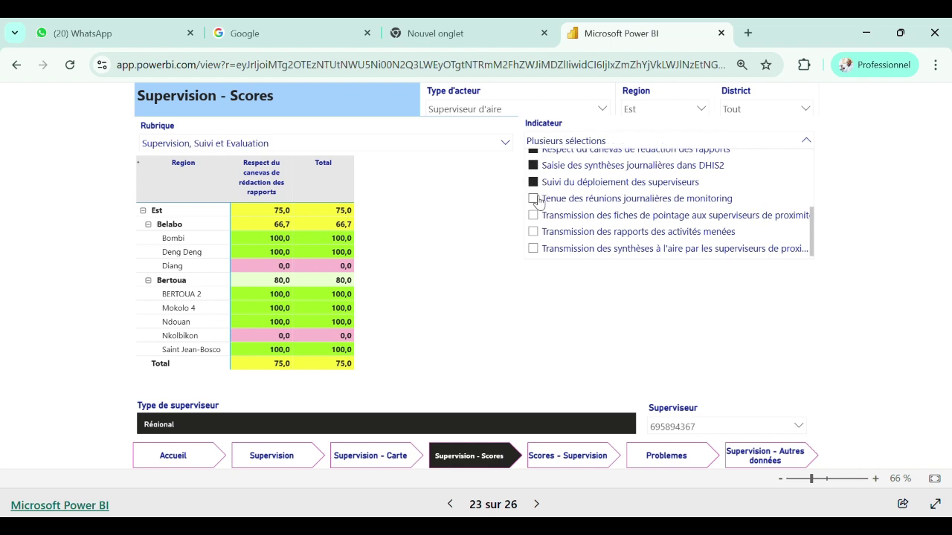
pyautogui.click(533, 215)
pyautogui.click(533, 231)
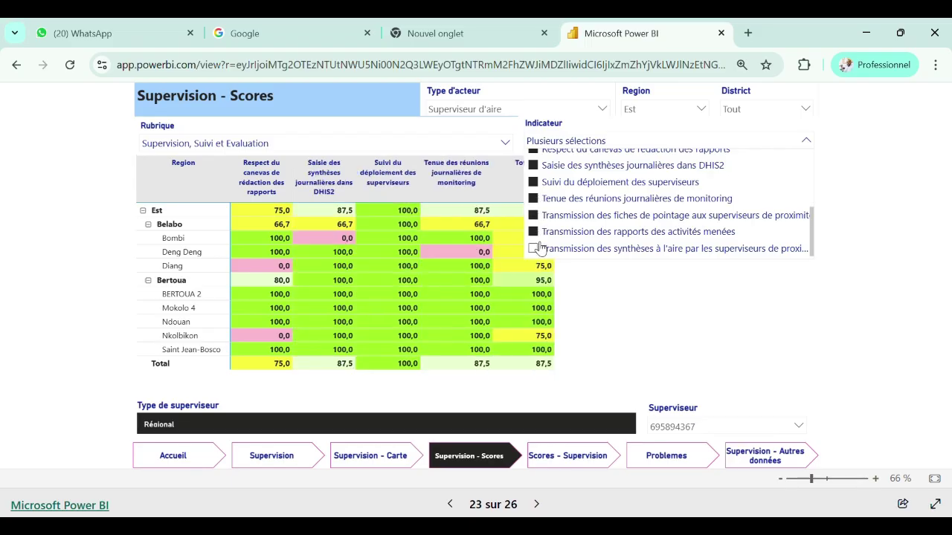
pyautogui.click(536, 249)
pyautogui.click(862, 350)
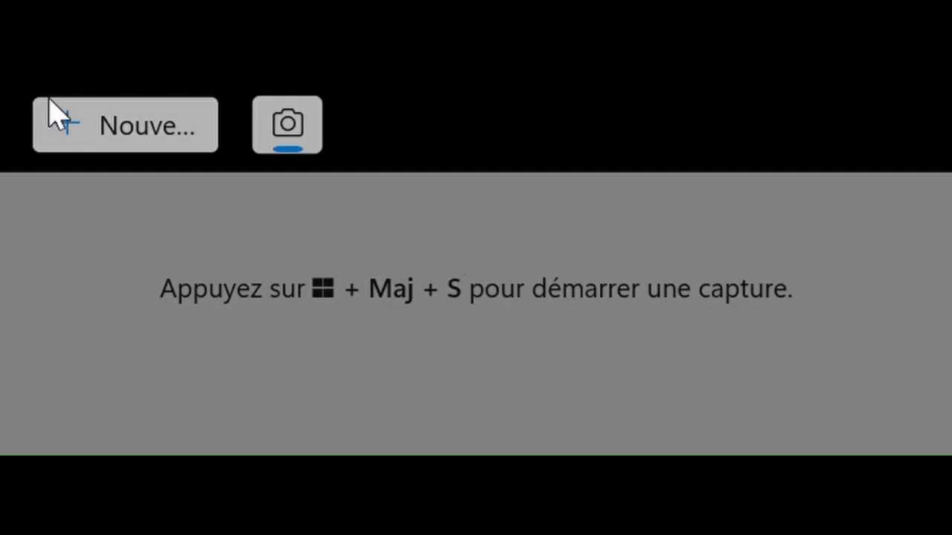
# - Capture the filtered scores table as a screenshot and paste it into the Word report below the first 4.2.7 table image
pyautogui.click(130, 123)
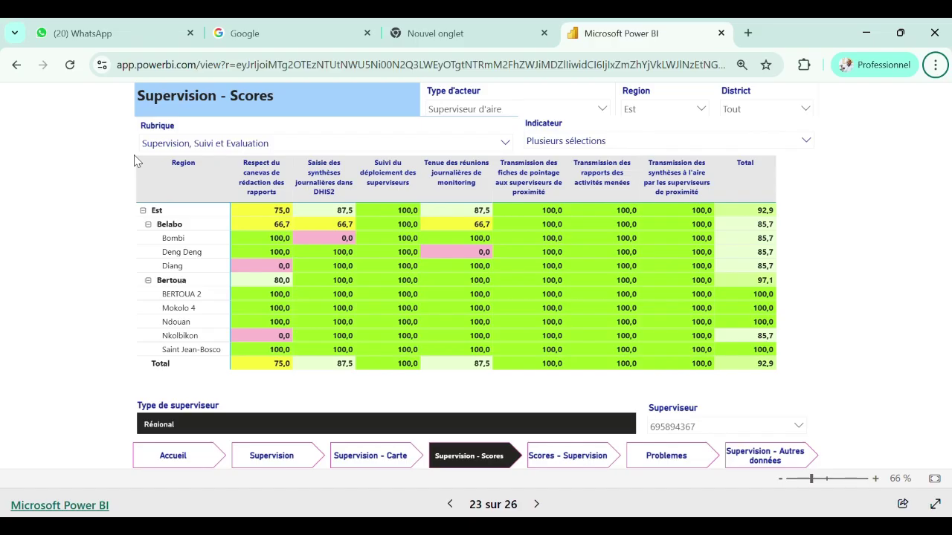
pyautogui.press('Tab')
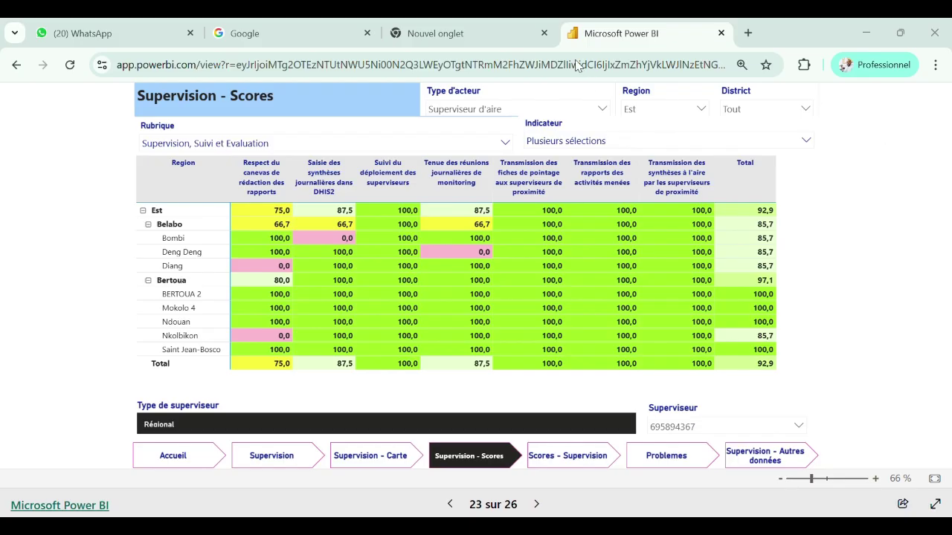
pyautogui.hotkey('alt', 'Tab')
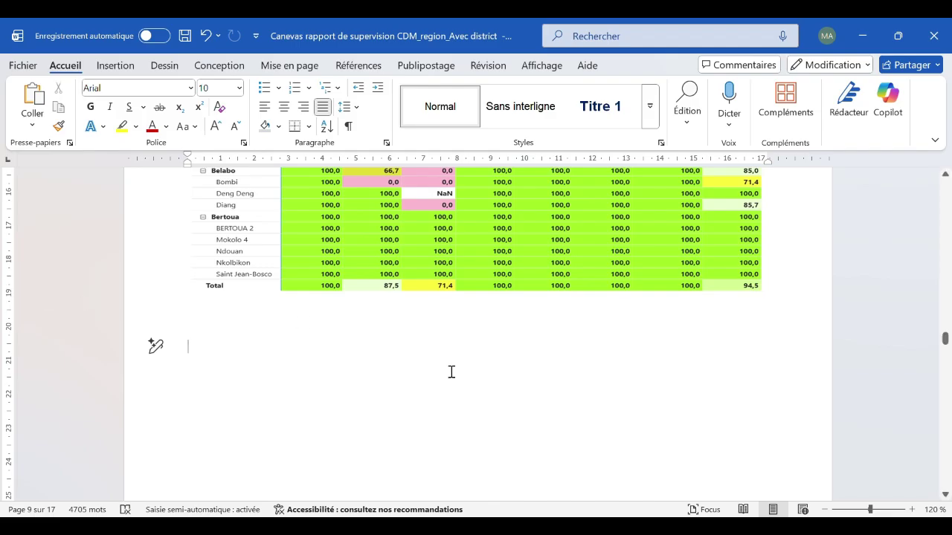
pyautogui.scroll(3, 790, 372)
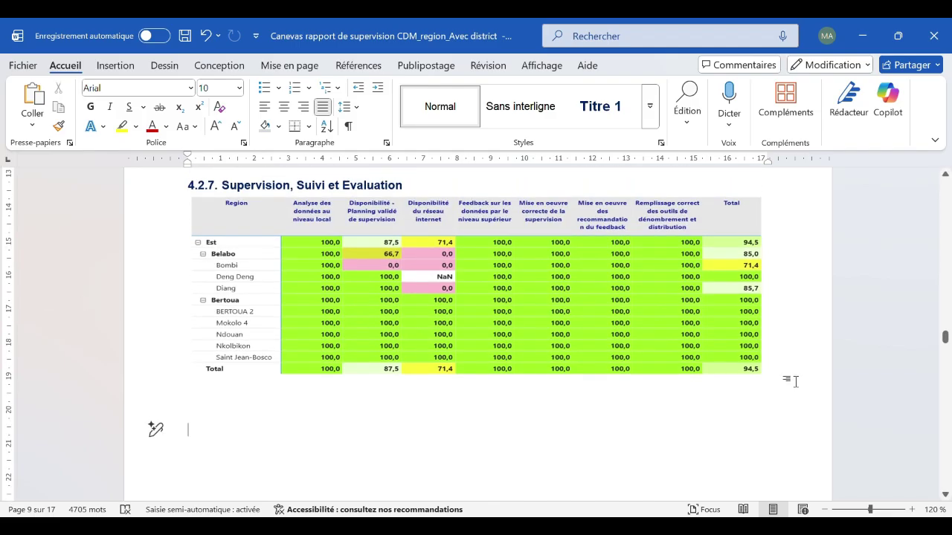
pyautogui.scroll(-5, 329, 407)
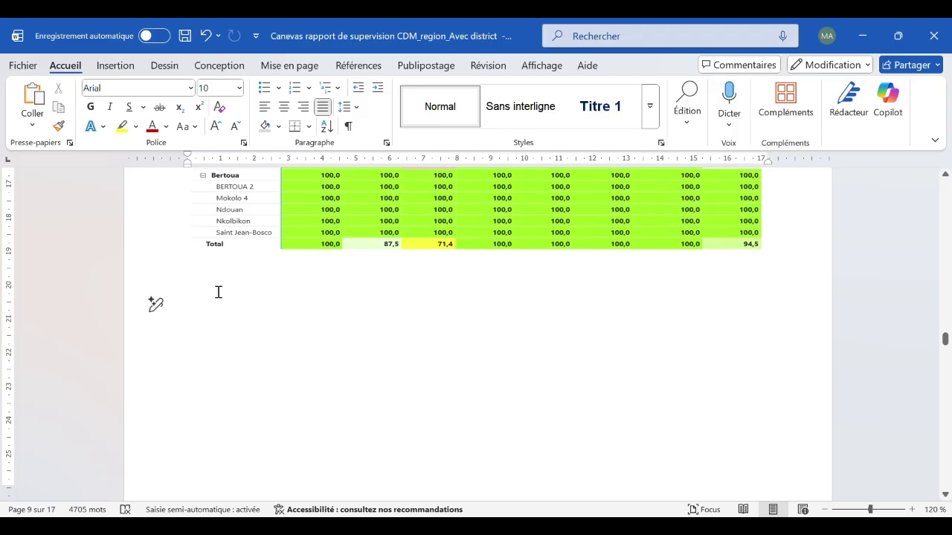
pyautogui.click(218, 293)
pyautogui.hotkey('ctrl', 'v')
# - Make the newly pasted image float freely through its text wrapping, and place it directly beneath the first 4.2.7 table on page 9
pyautogui.click(339, 289)
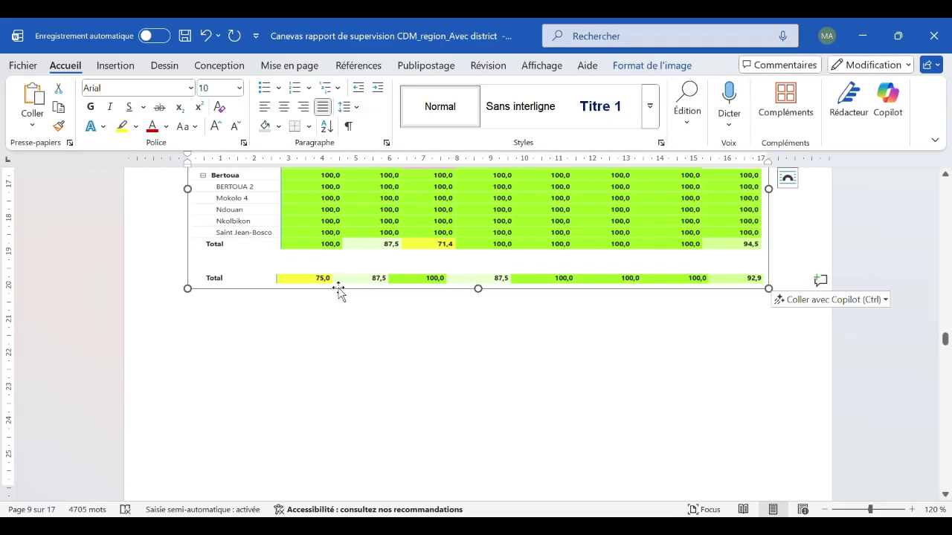
pyautogui.click(648, 71)
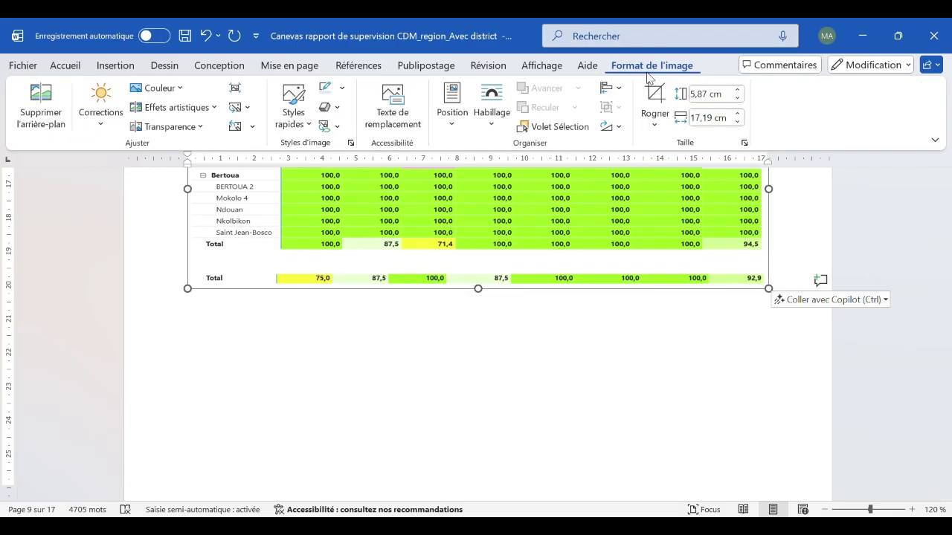
pyautogui.click(491, 128)
pyautogui.click(510, 181)
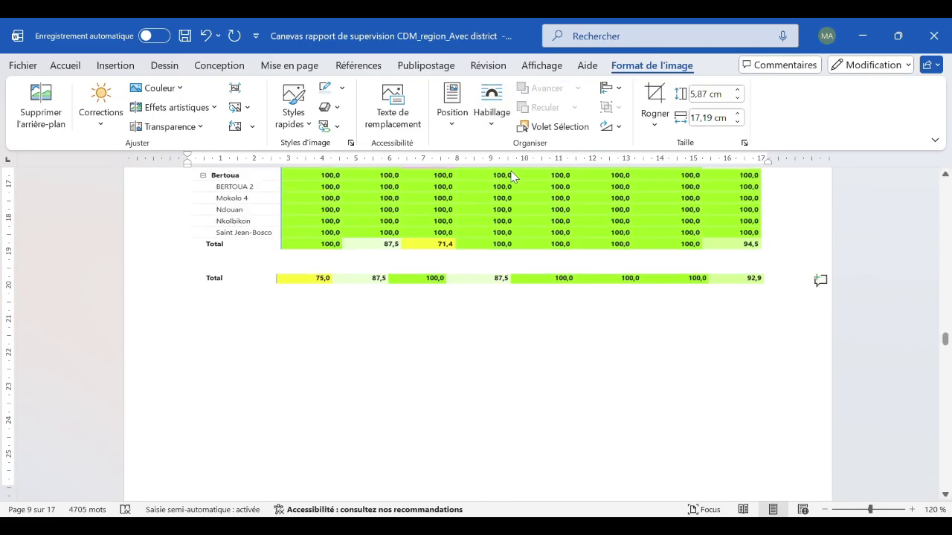
pyautogui.moveTo(381, 257); pyautogui.dragTo(381, 396)
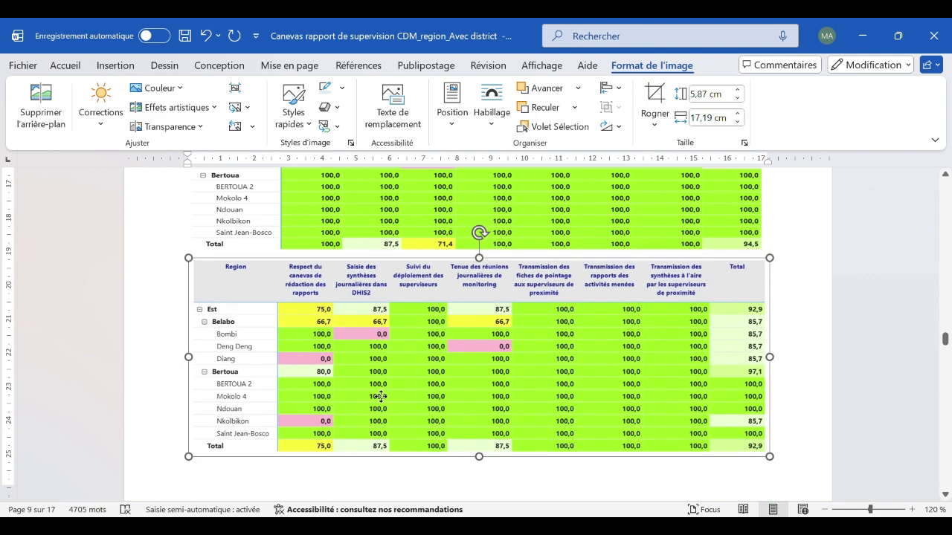
pyautogui.click(815, 374)
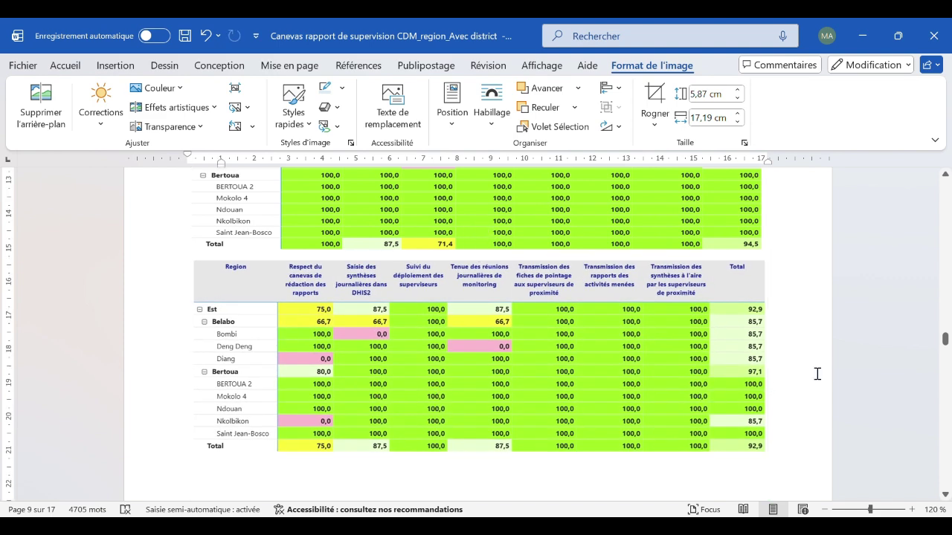
# - Delete the old LVL_4_NAME table image on page 10 and the blank lines above the 4.2.7 commentary
pyautogui.scroll(2, 608, 350)
pyautogui.scroll(-10, 554, 376)
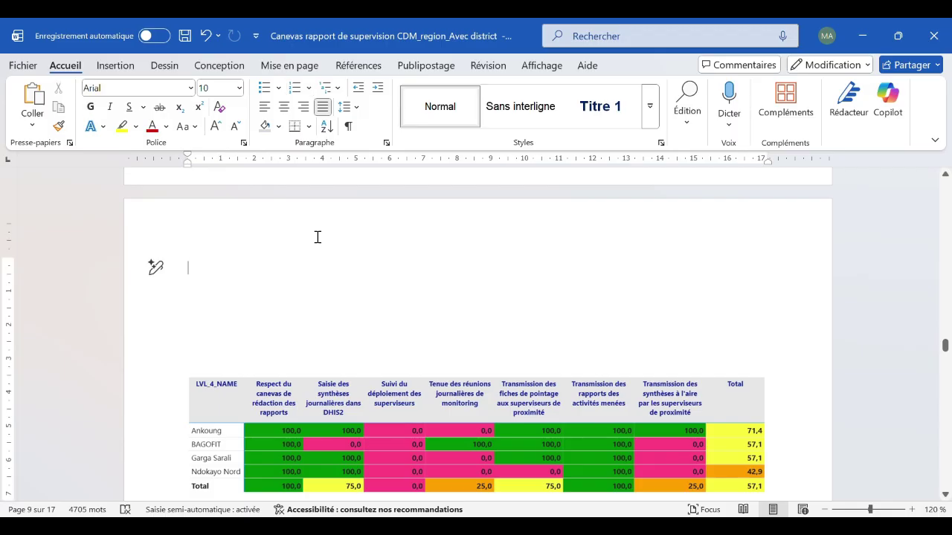
pyautogui.scroll(-3, 319, 268)
pyautogui.click(330, 312)
pyautogui.press('Delete')
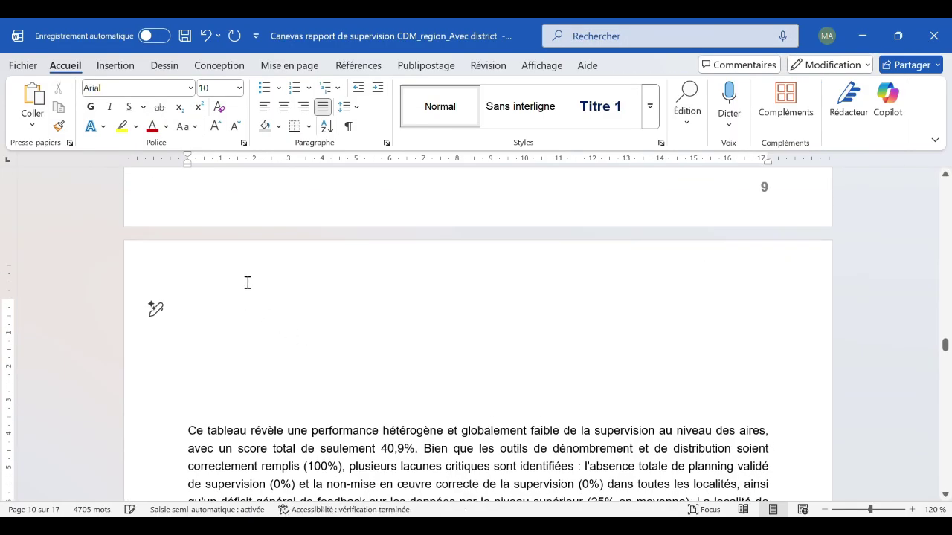
pyautogui.press('Delete')
pyautogui.press('Delete')
pyautogui.press('Delete')
pyautogui.press('Delete')
pyautogui.press('Delete')
pyautogui.press('Delete')
pyautogui.press('Delete')
# - Examine the 4.2.7 commentary and recommendations, the 4.2.8 table that follows, and the new table at the end of page 9
pyautogui.scroll(-3, 457, 334)
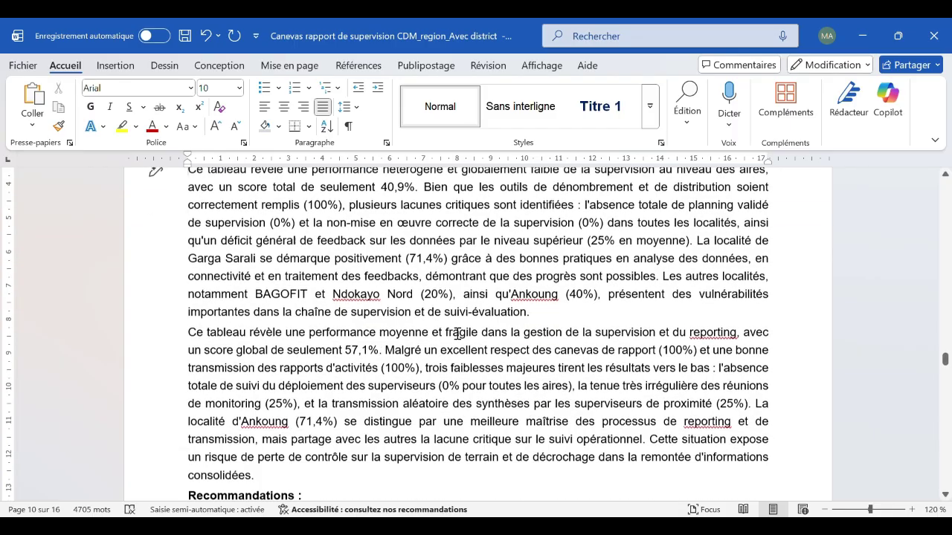
pyautogui.scroll(-7, 457, 334)
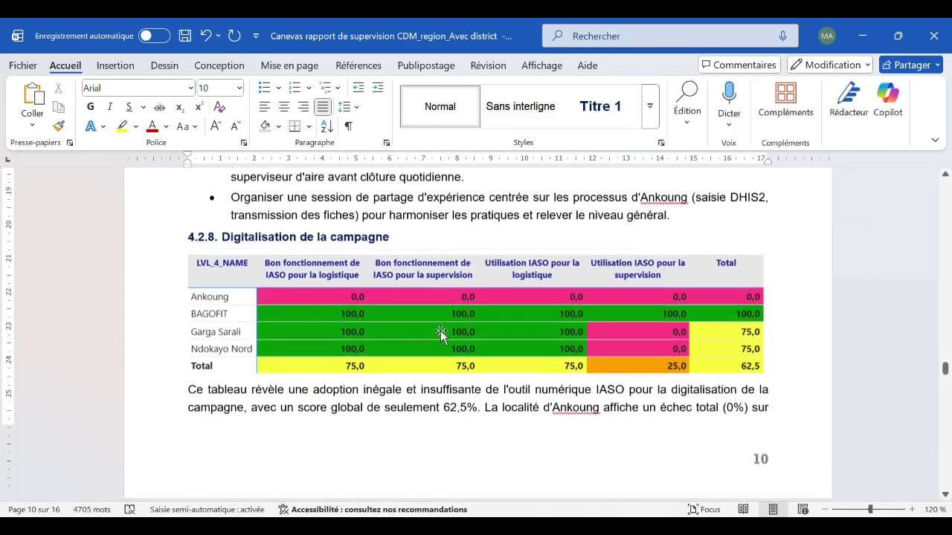
pyautogui.scroll(-1, 362, 316)
pyautogui.scroll(3, 356, 313)
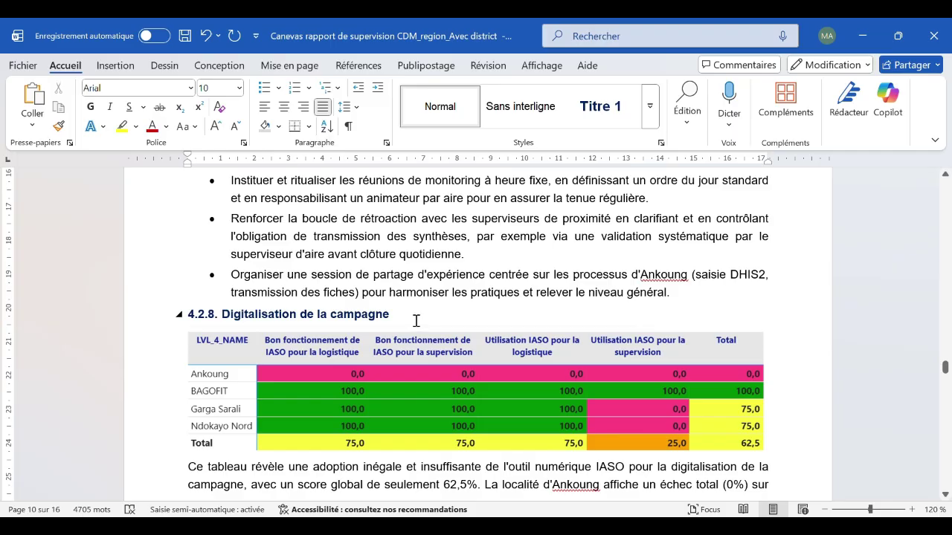
pyautogui.click(702, 297)
pyautogui.scroll(3, 491, 343)
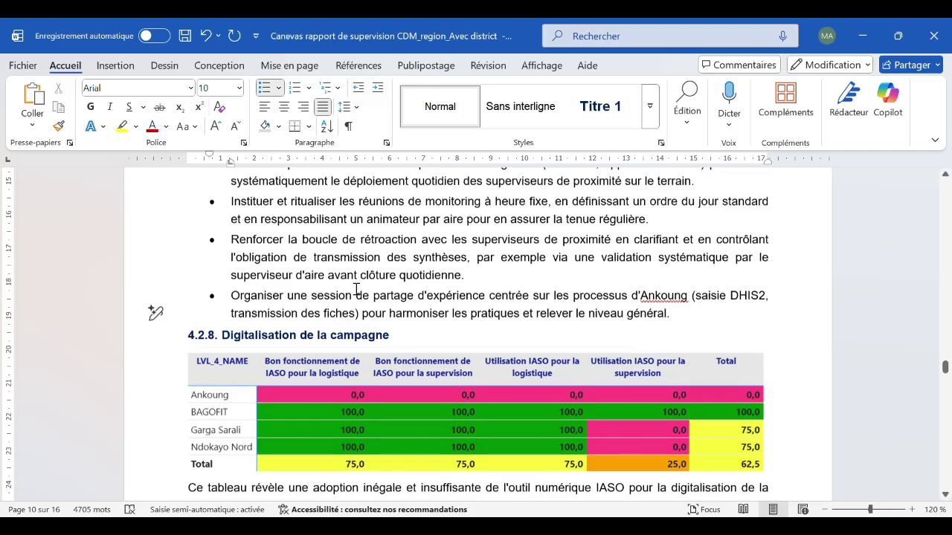
pyautogui.scroll(8, 548, 378)
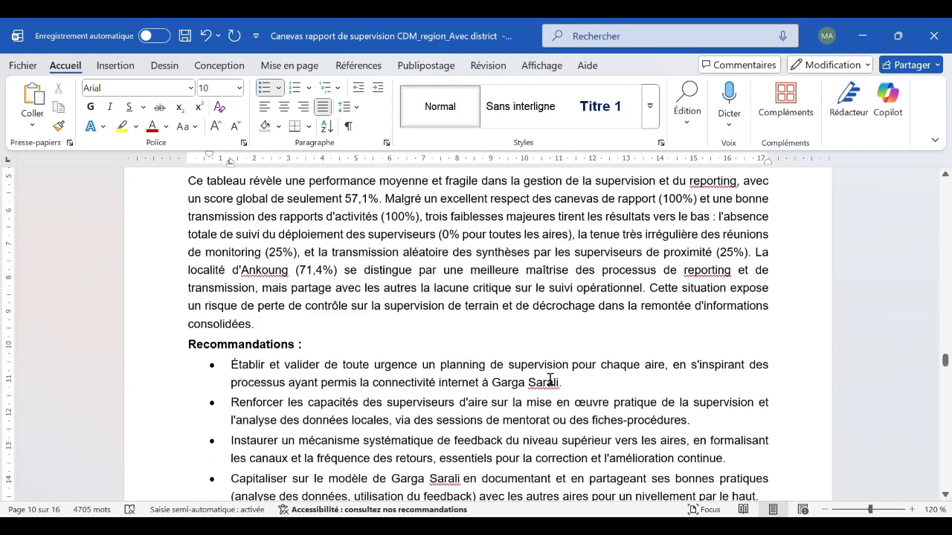
pyautogui.scroll(-6, 549, 380)
pyautogui.scroll(10, 549, 379)
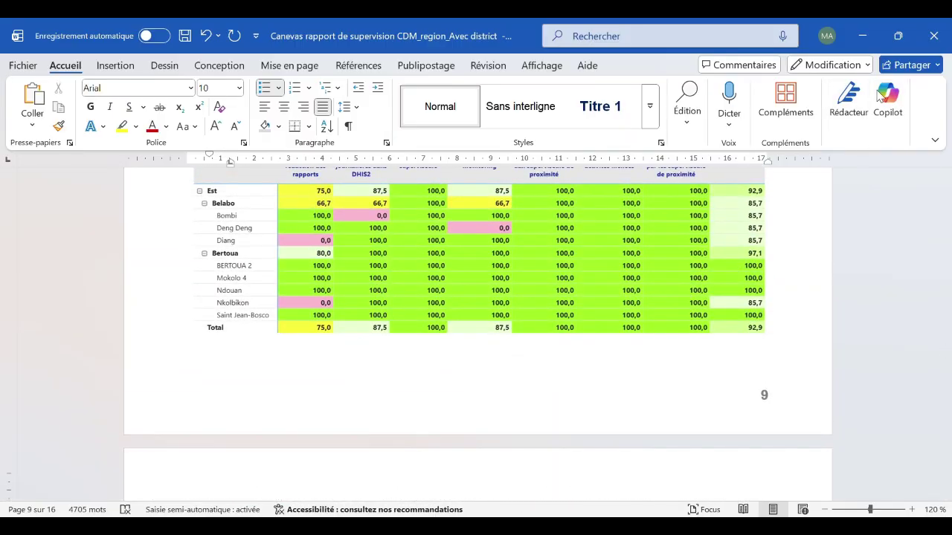
# - In Power BI, clear the Indicateur filter and set Rubrique to Digitalisation de la campagne
pyautogui.hotkey('alt', 'Tab')
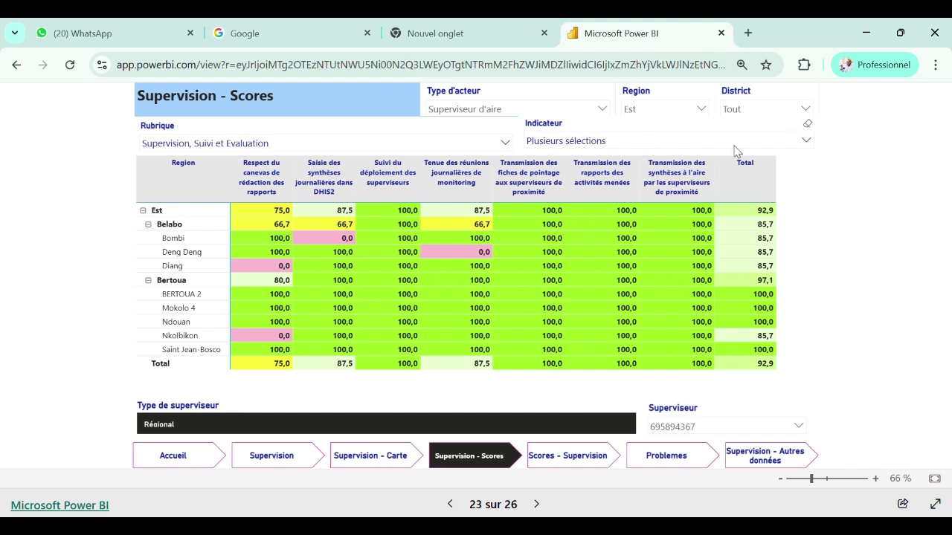
pyautogui.click(808, 126)
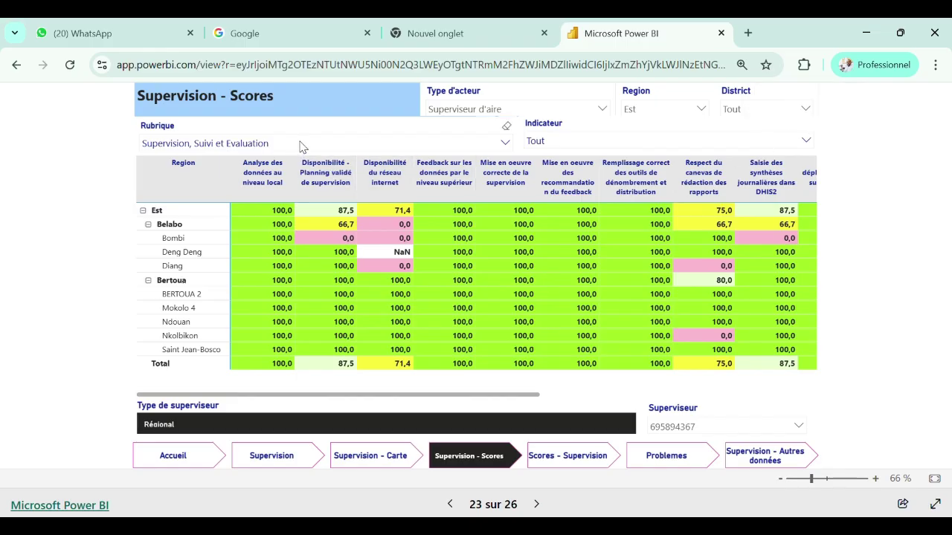
pyautogui.click(302, 146)
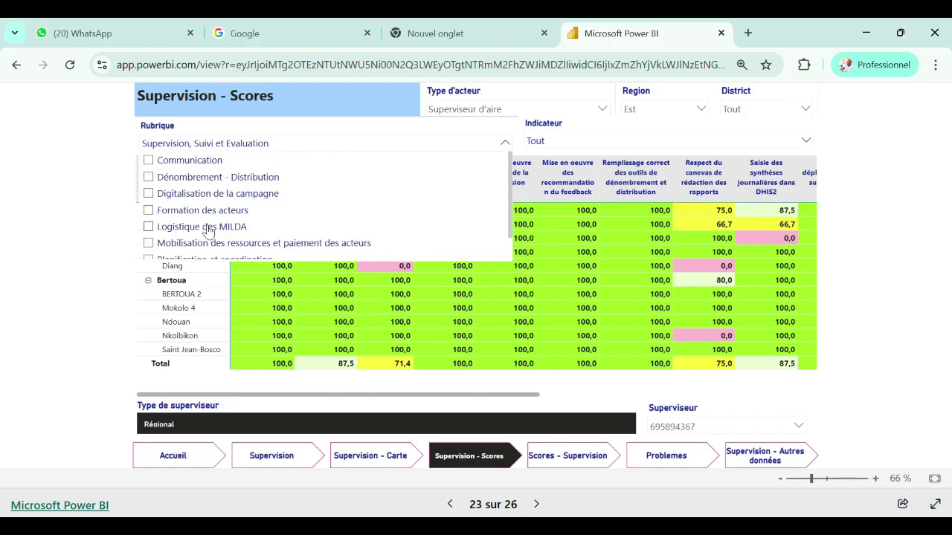
pyautogui.scroll(-1, 204, 232)
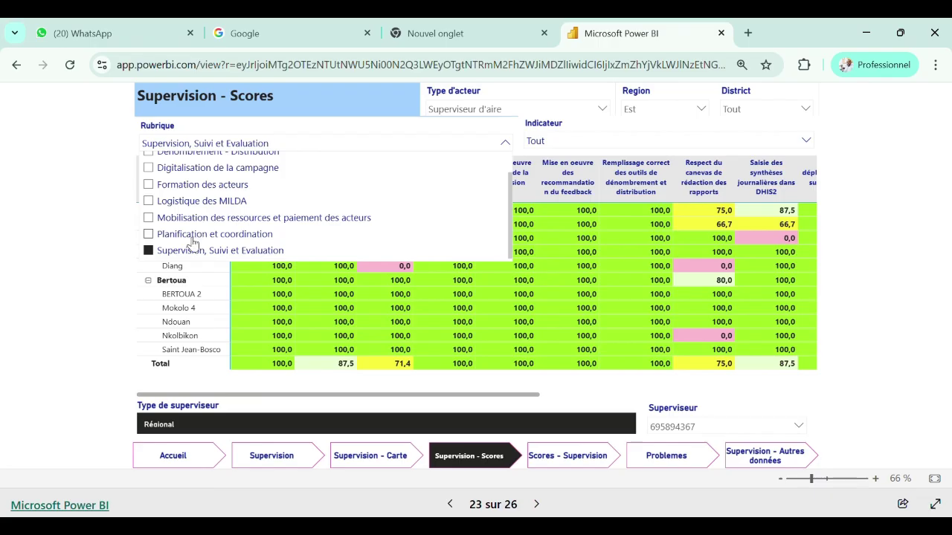
pyautogui.scroll(1, 197, 227)
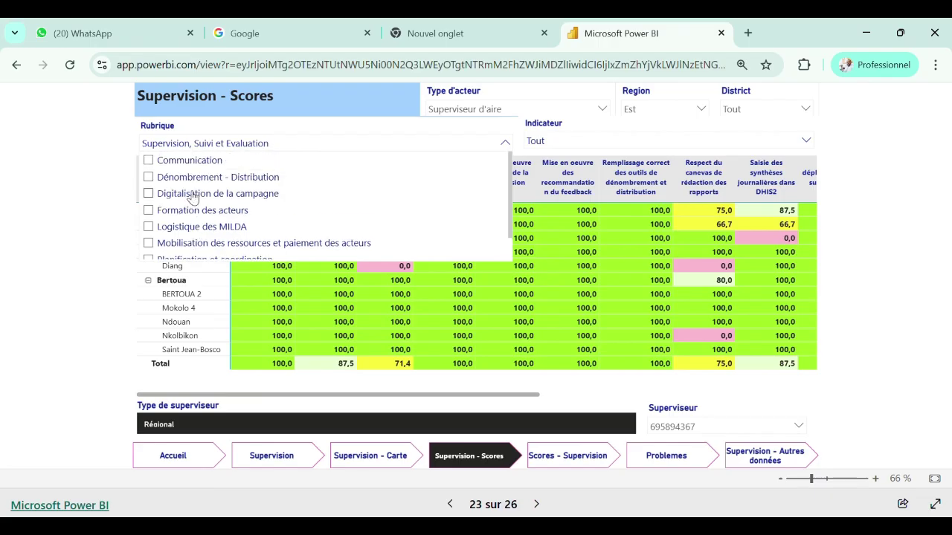
pyautogui.click(193, 196)
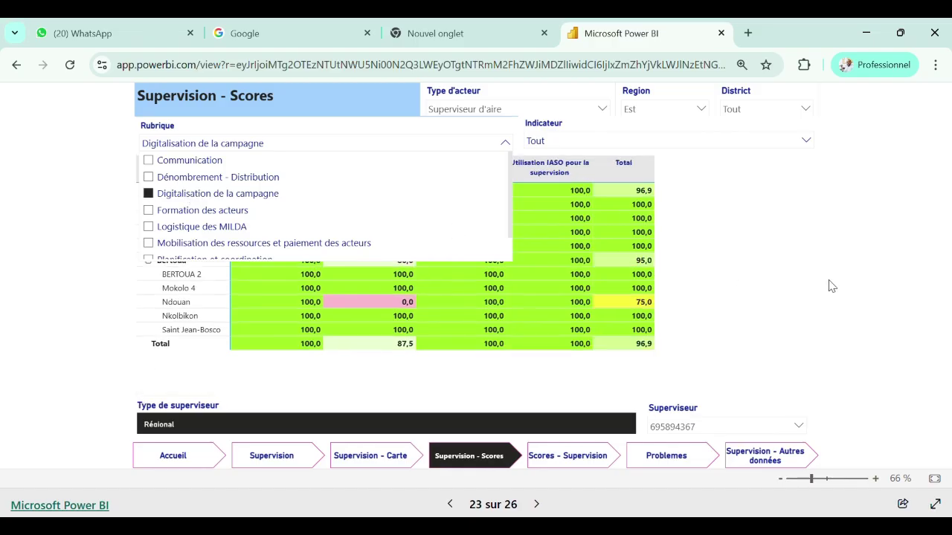
pyautogui.click(833, 286)
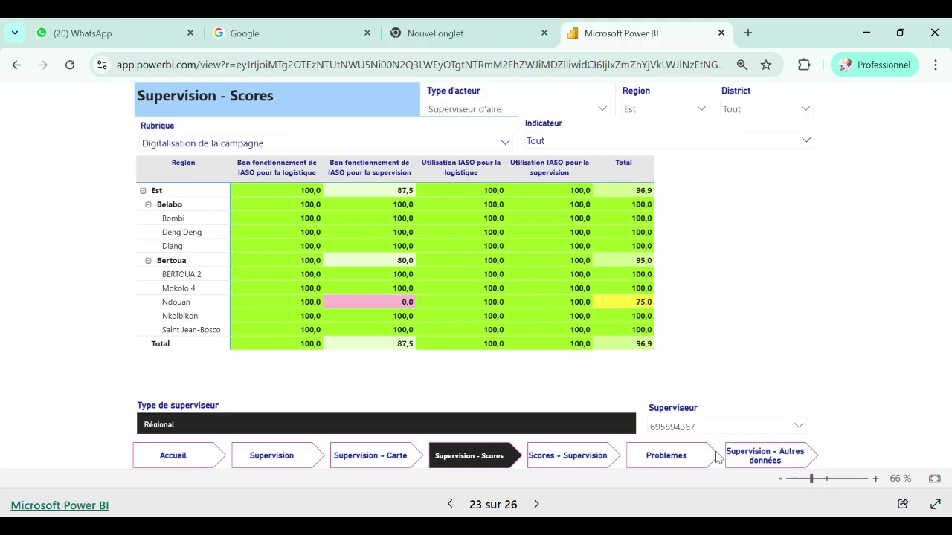
# - Return to the Word report and review the 4.2.7 commentary, the 4.2.8 table and the text down to section 4.3
pyautogui.hotkey('alt', 'Tab')
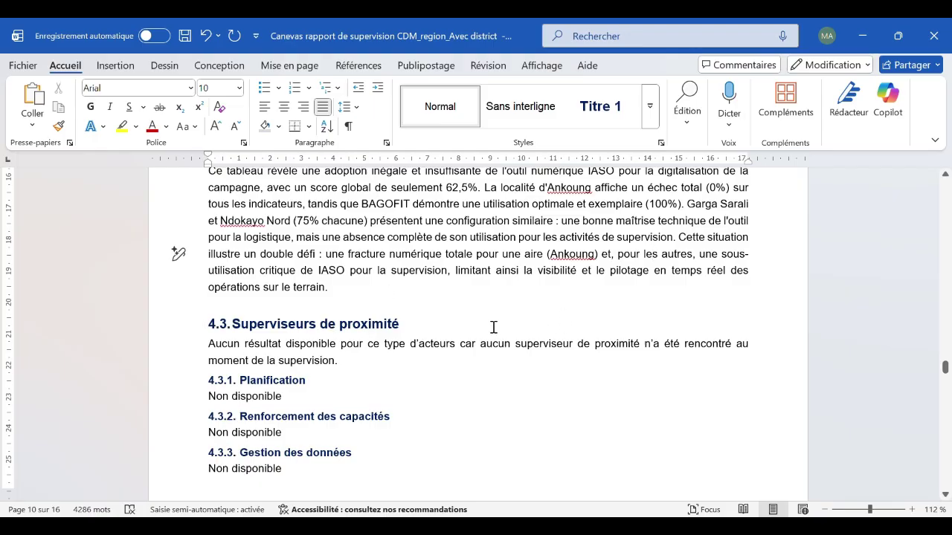
pyautogui.scroll(8, 350, 302)
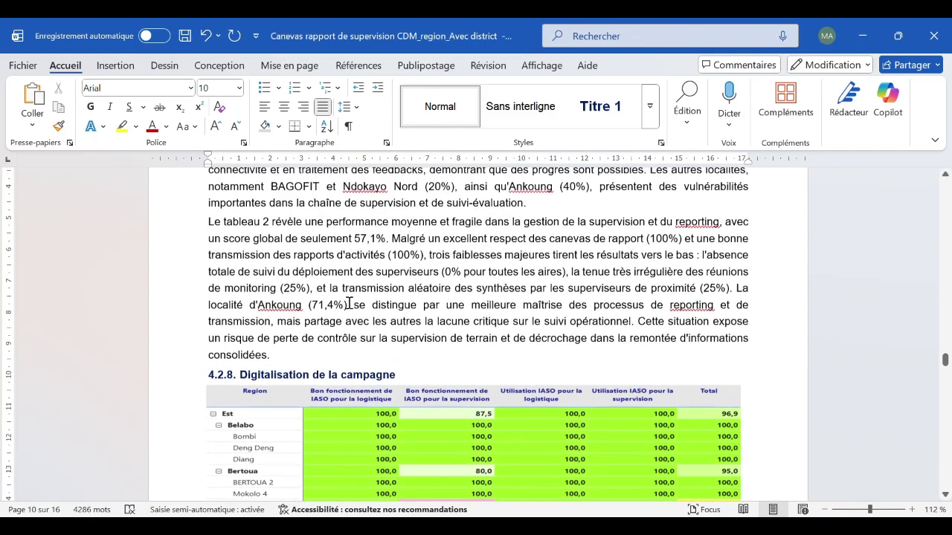
pyautogui.scroll(3, 349, 304)
pyautogui.scroll(-5, 346, 342)
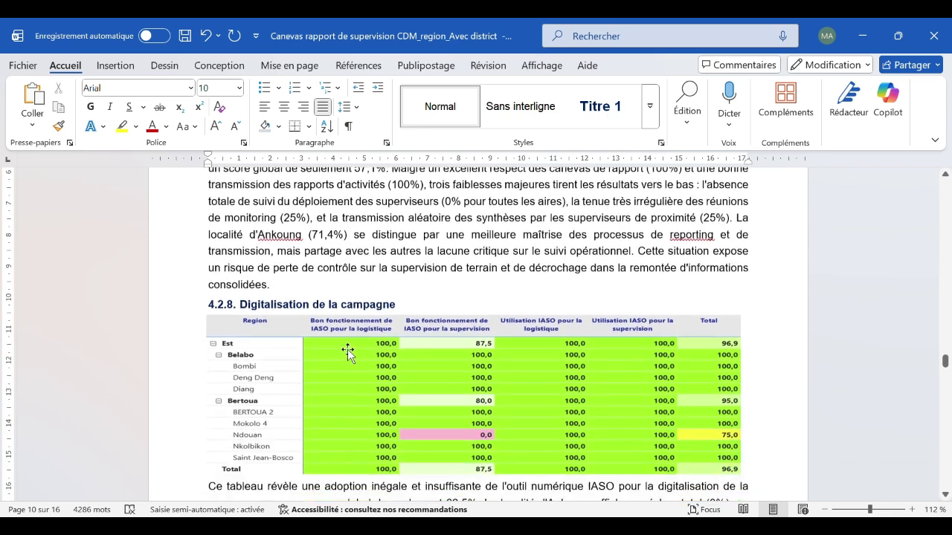
pyautogui.scroll(-6, 348, 350)
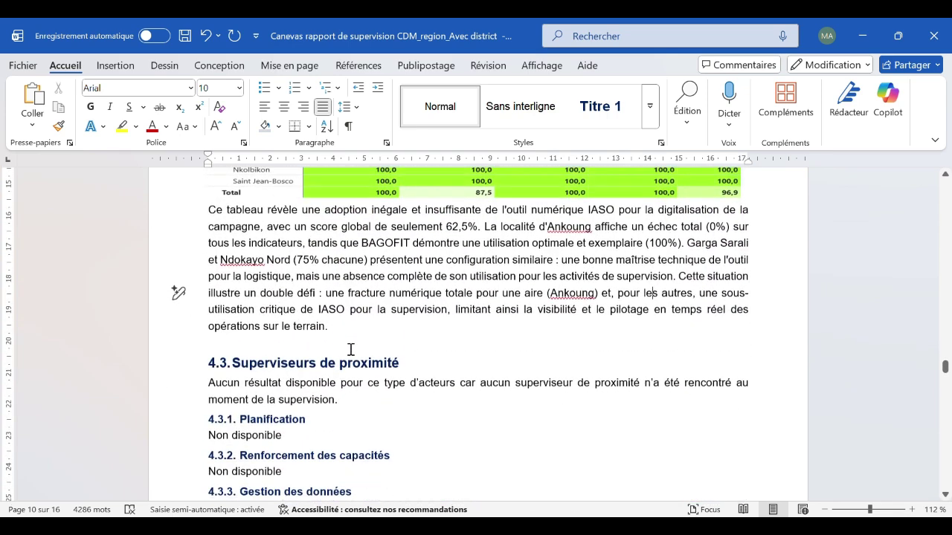
# - Delete the "Aucun résultat disponible pour ce type d'acteurs" paragraph under heading 4.3 Superviseurs de proximité
pyautogui.scroll(-2, 350, 350)
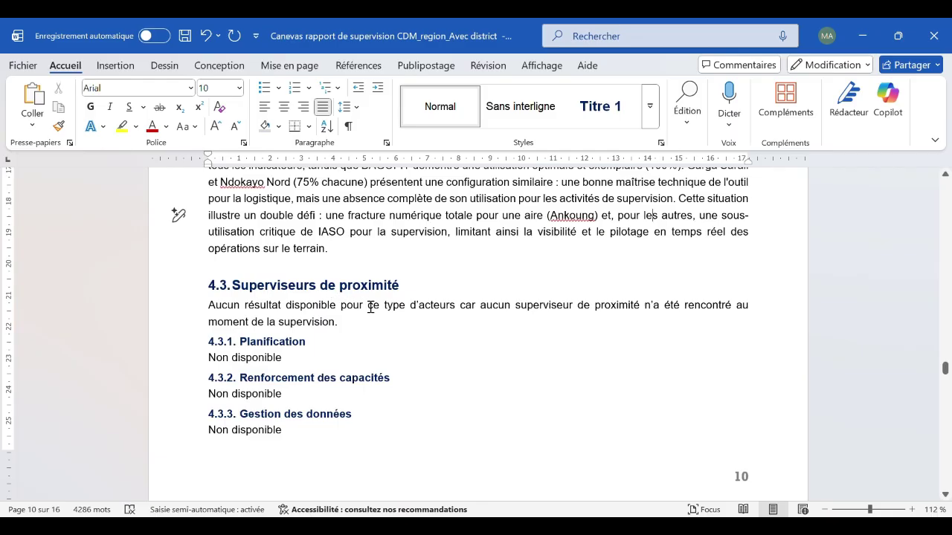
pyautogui.scroll(-1, 357, 331)
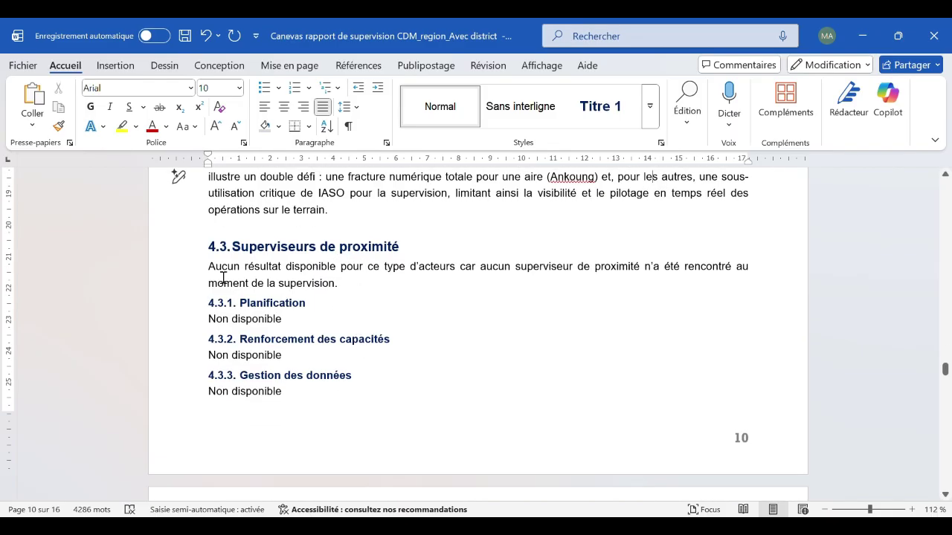
pyautogui.moveTo(215, 273); pyautogui.dragTo(355, 291)
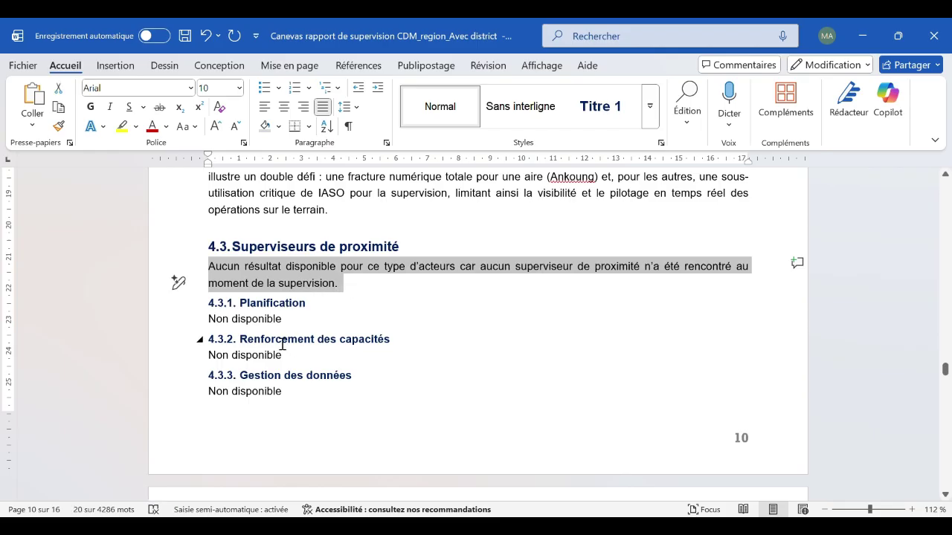
pyautogui.scroll(-5, 283, 338)
pyautogui.scroll(-3, 276, 329)
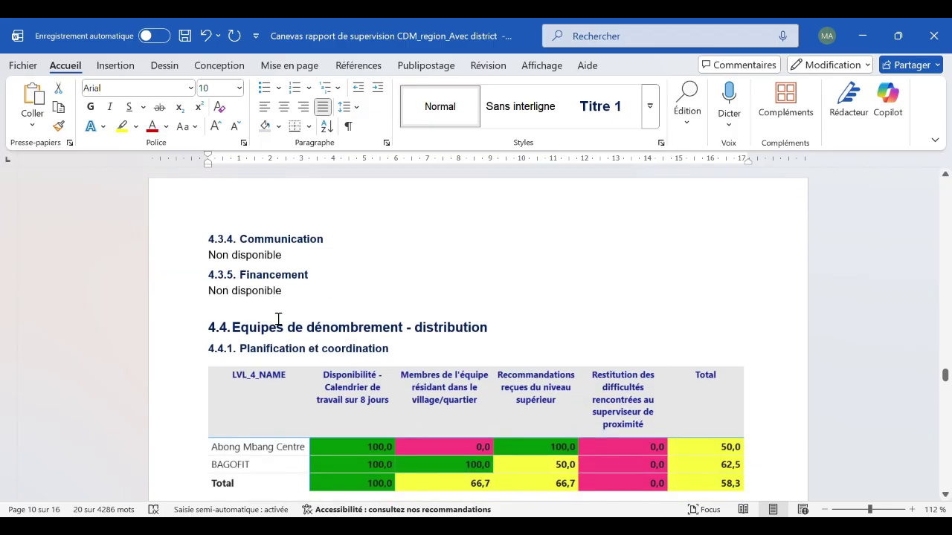
pyautogui.scroll(9, 277, 320)
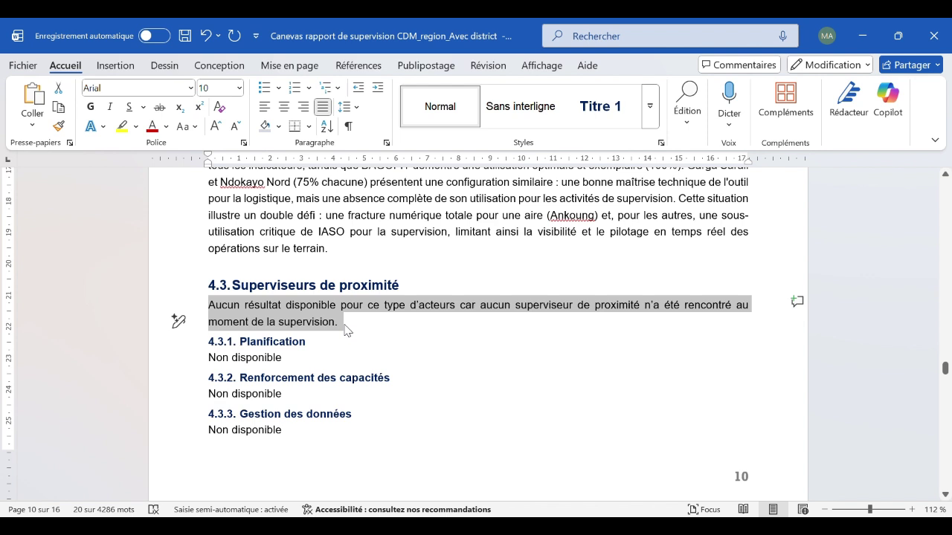
pyautogui.click(235, 337)
pyautogui.moveTo(351, 333); pyautogui.dragTo(202, 319)
pyautogui.press('Delete')
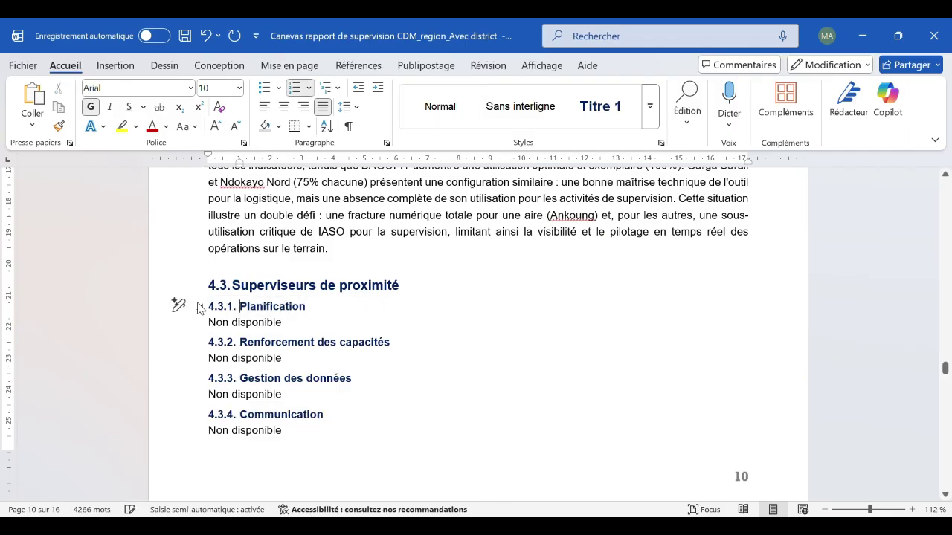
pyautogui.click(315, 331)
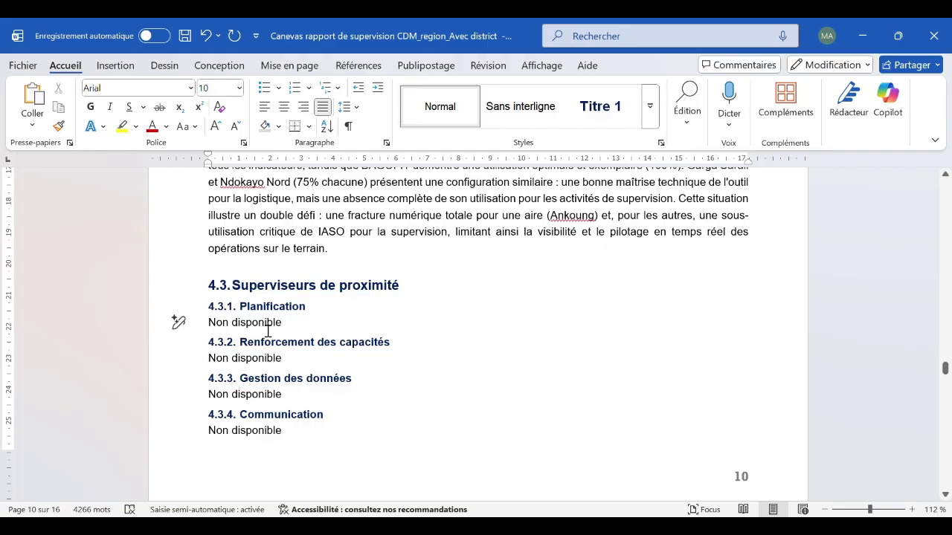
# - Switch to Power BI, clear the Rubrique filter and set Type d'acteur to Superviseur de proximité
pyautogui.hotkey('alt', 'Tab')
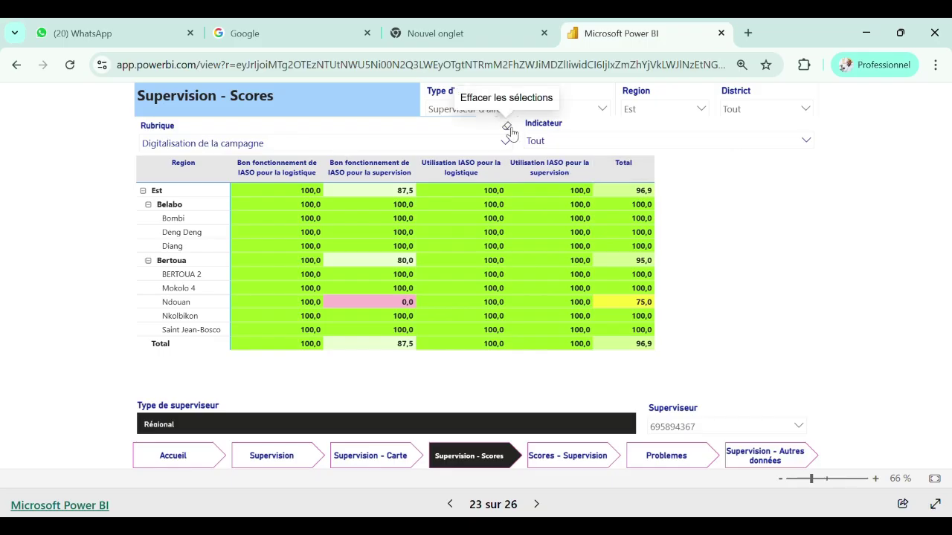
pyautogui.click(507, 128)
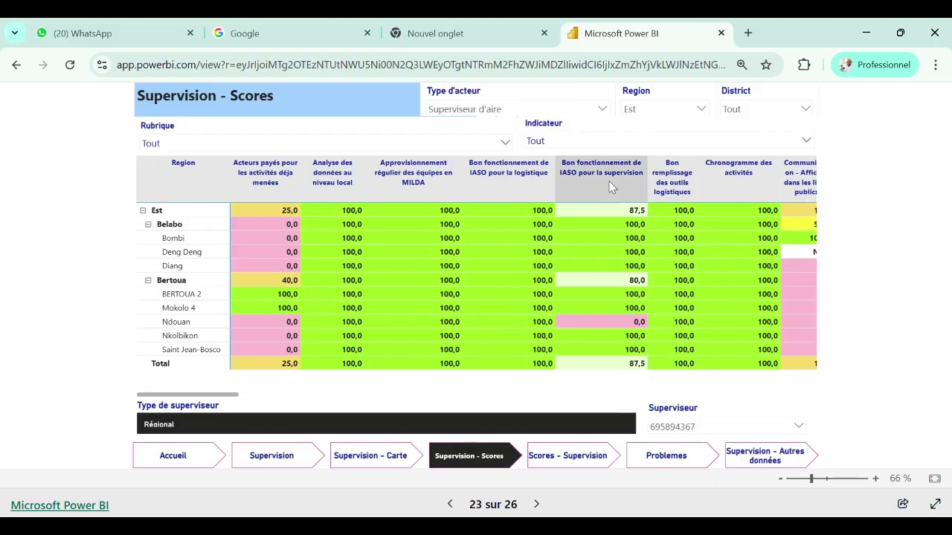
pyautogui.click(464, 110)
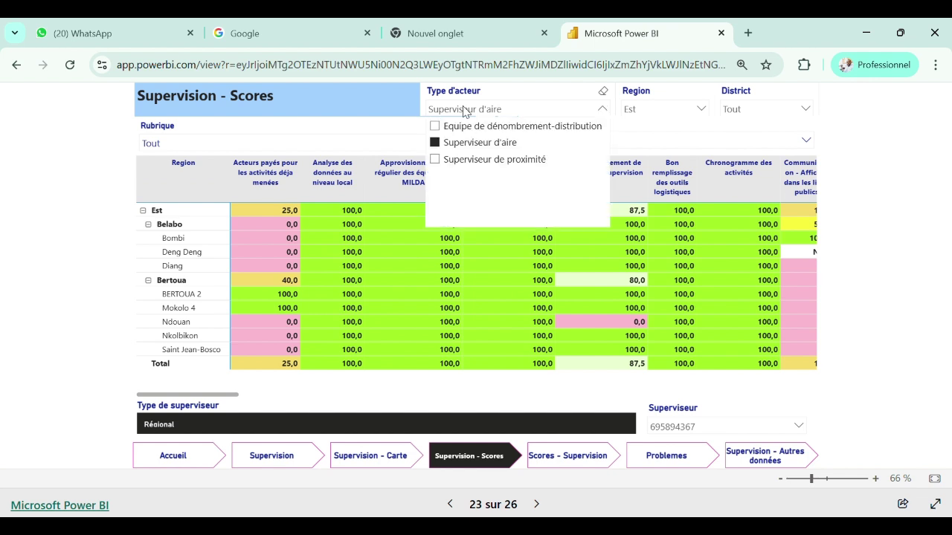
pyautogui.click(439, 160)
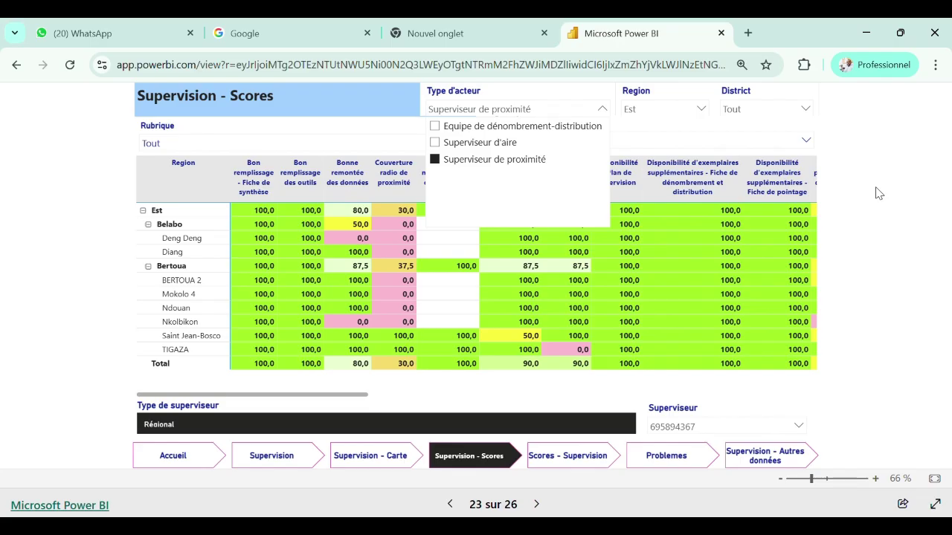
pyautogui.click(879, 193)
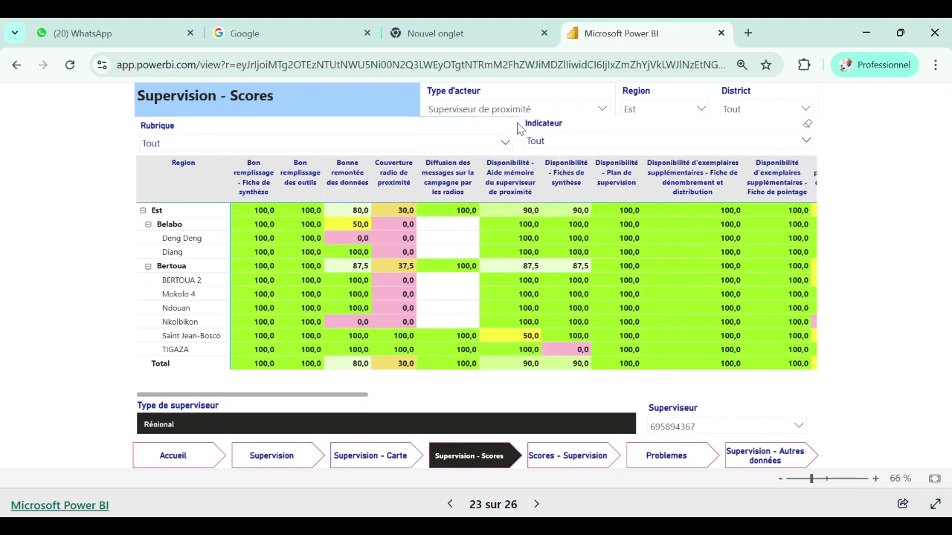
# - View the Superviseur de proximité scores with Rubrique set to Planification, Communication and Financement in turn
pyautogui.click(262, 145)
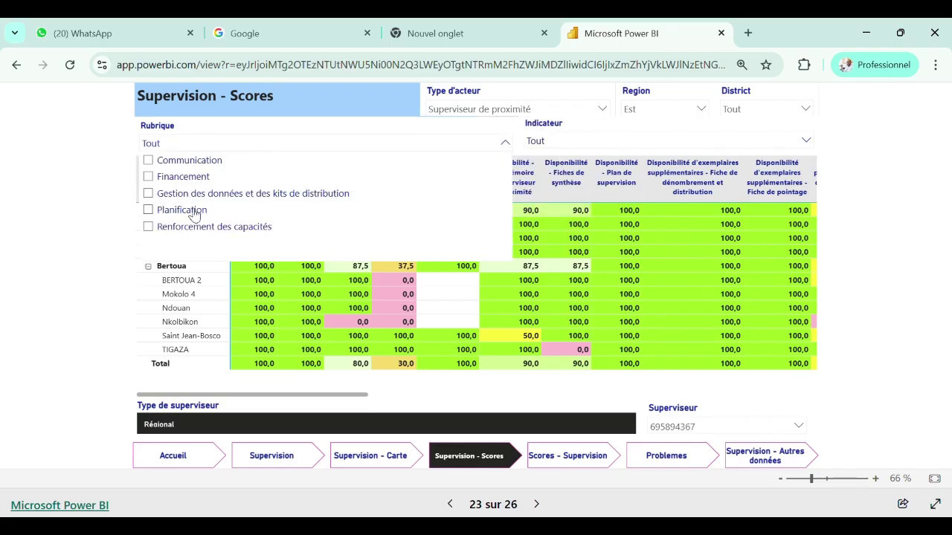
pyautogui.click(193, 216)
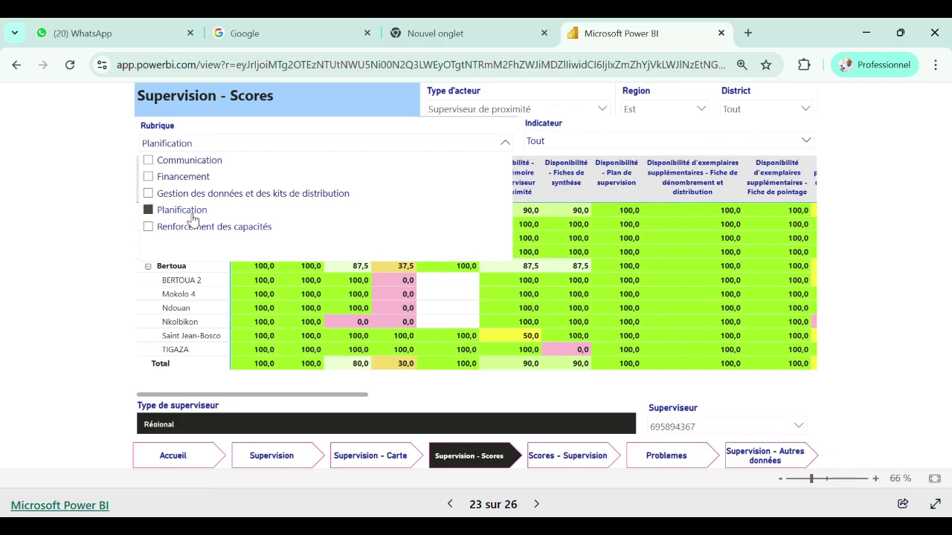
pyautogui.click(639, 290)
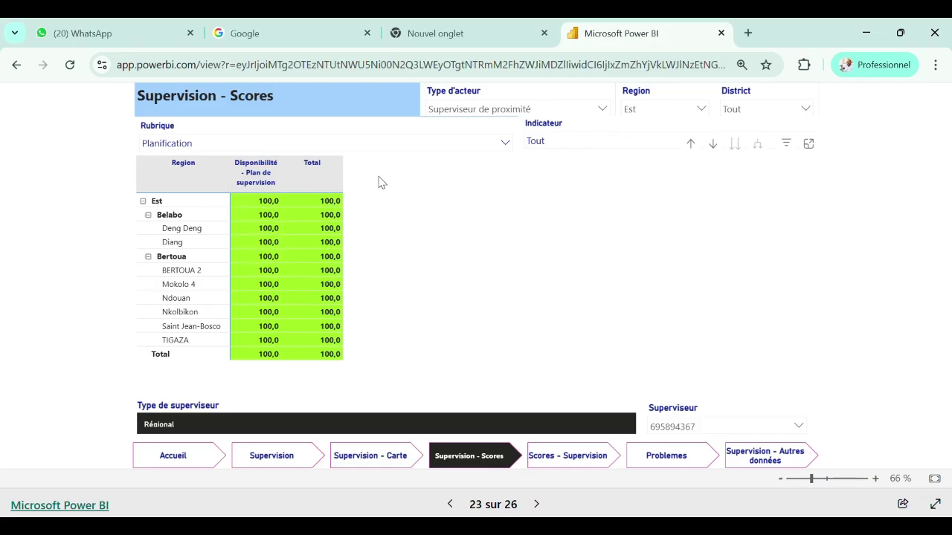
pyautogui.click(363, 145)
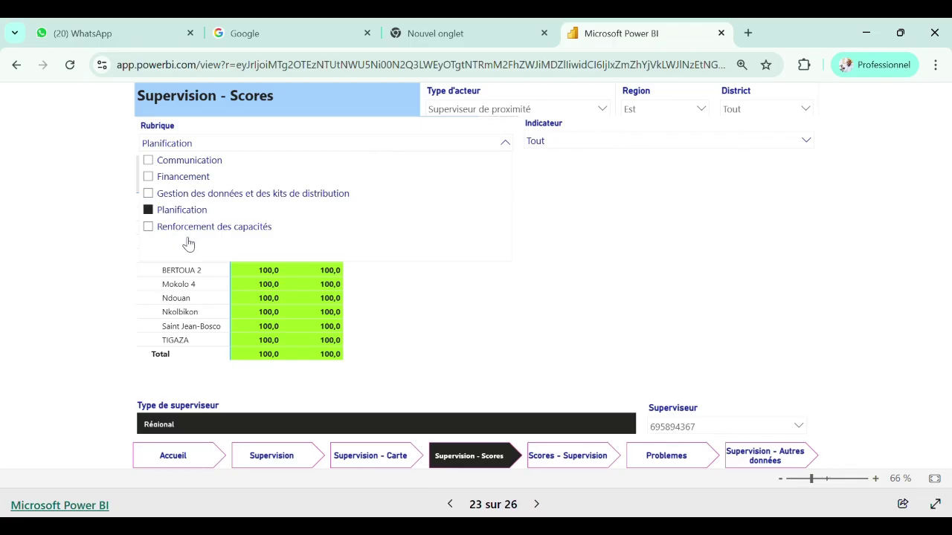
pyautogui.click(191, 161)
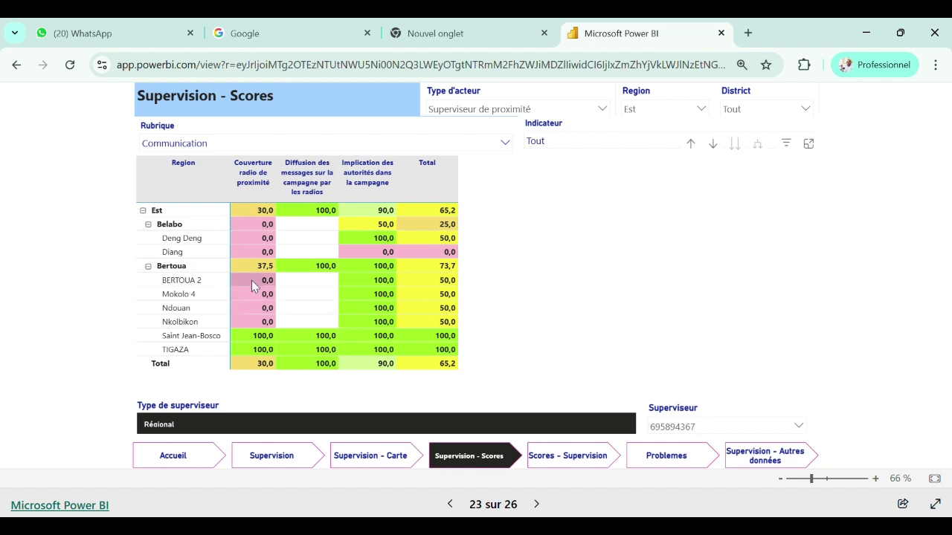
pyautogui.click(297, 145)
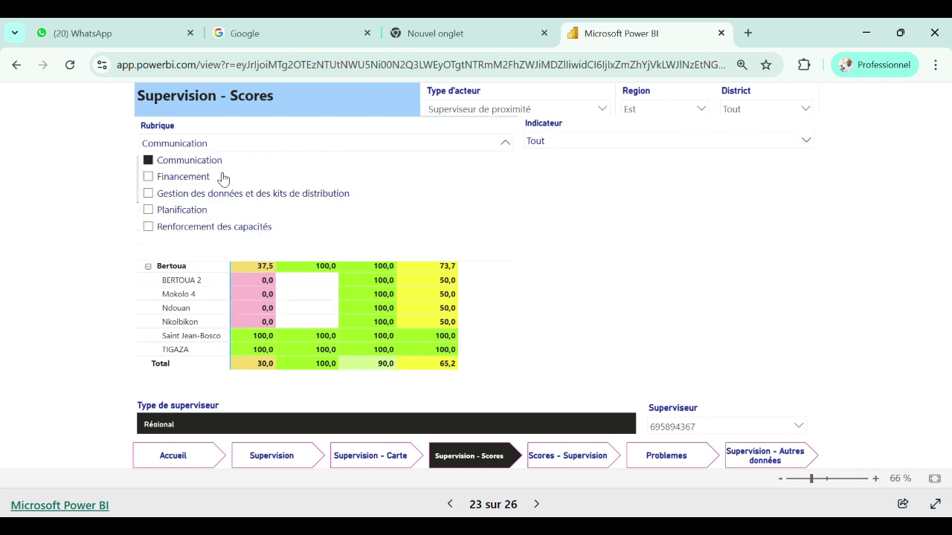
pyautogui.click(200, 180)
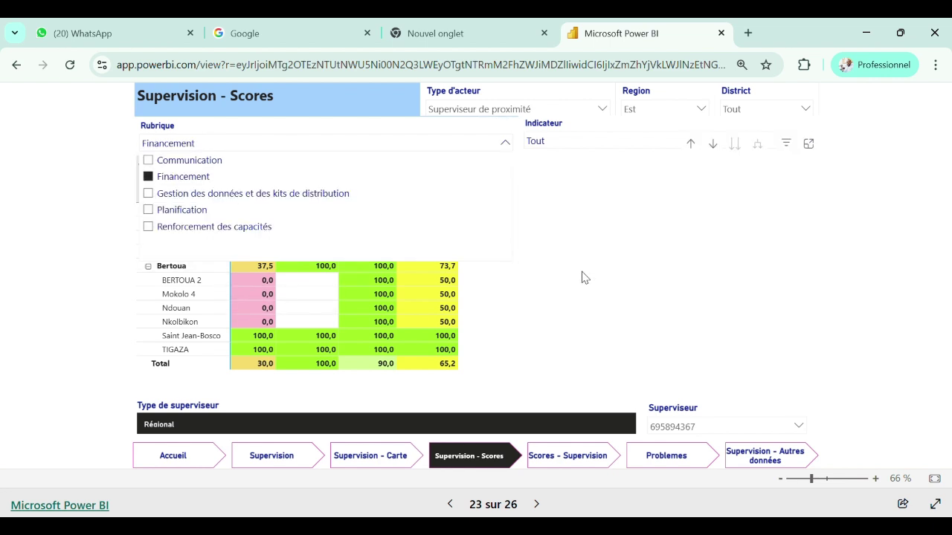
# - Set Rubrique to Gestion des données et des kits de distribution and narrow the Utilisation de IASO pour la supervision column
pyautogui.click(260, 145)
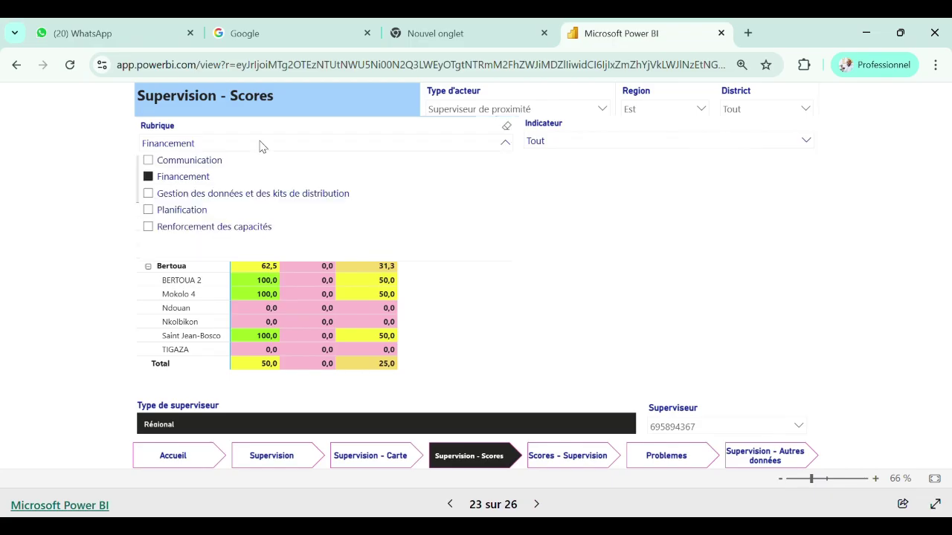
pyautogui.click(223, 195)
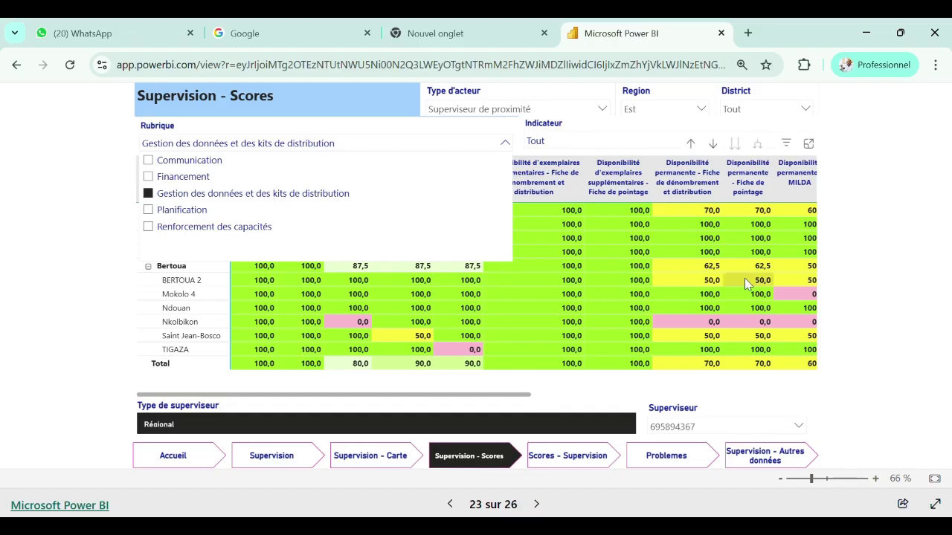
pyautogui.click(873, 348)
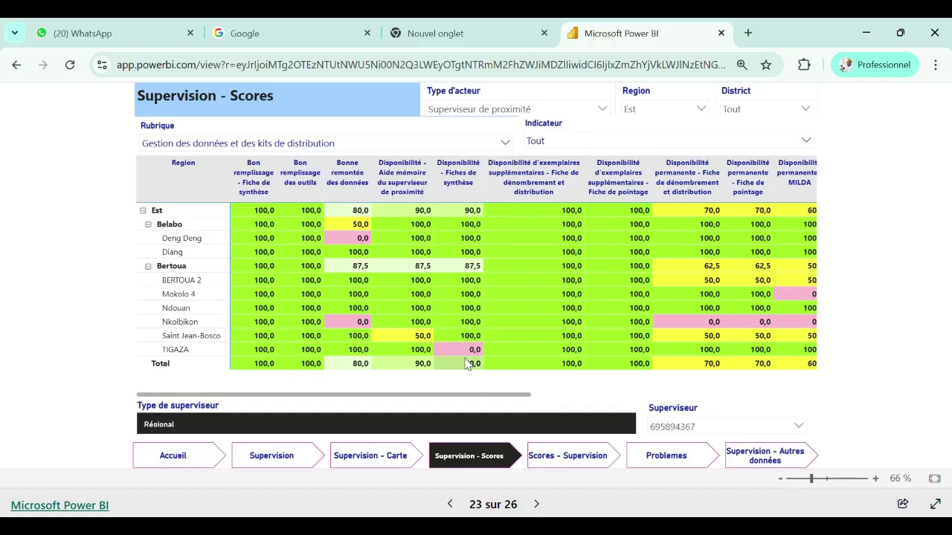
pyautogui.moveTo(503, 396); pyautogui.dragTo(714, 409)
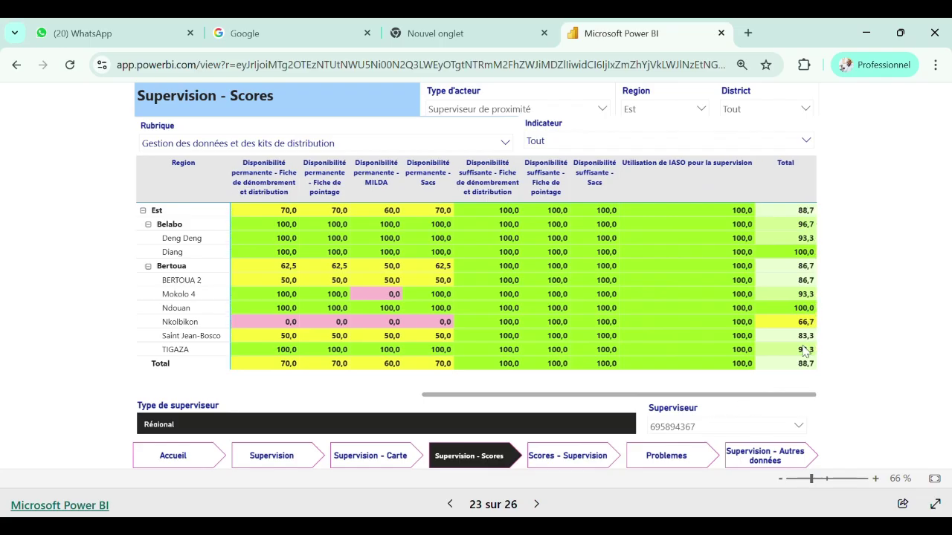
pyautogui.moveTo(754, 192); pyautogui.dragTo(695, 197)
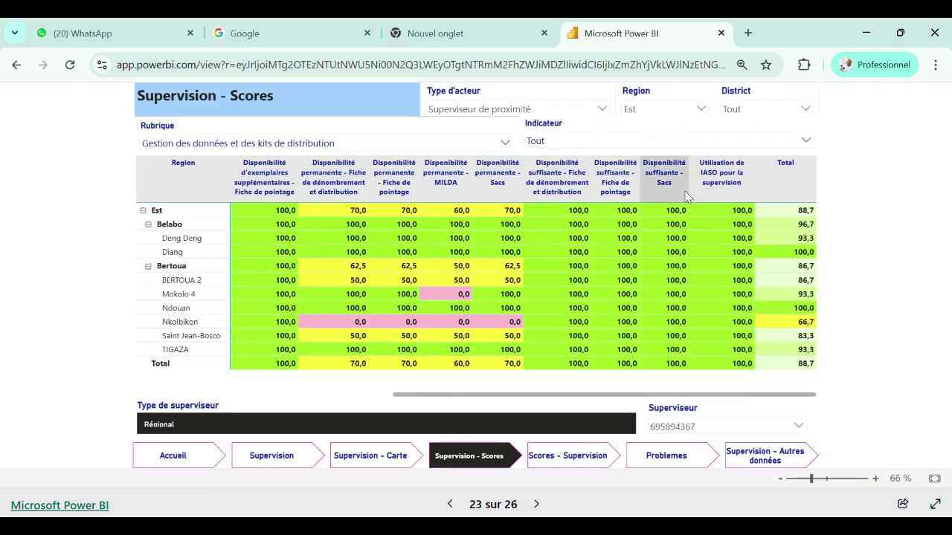
# - Examine the Gestion des données et des kits de distribution scores across all indicator columns
pyautogui.moveTo(591, 396); pyautogui.dragTo(405, 394)
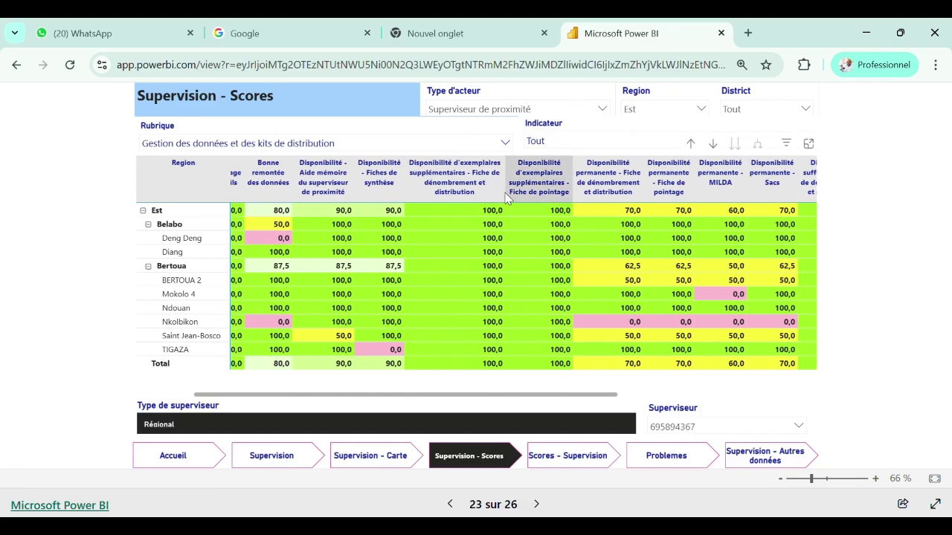
pyautogui.moveTo(504, 194)
pyautogui.mouseDown()
pyautogui.moveTo(494, 195)
pyautogui.moveTo(509, 203)
pyautogui.mouseUp()
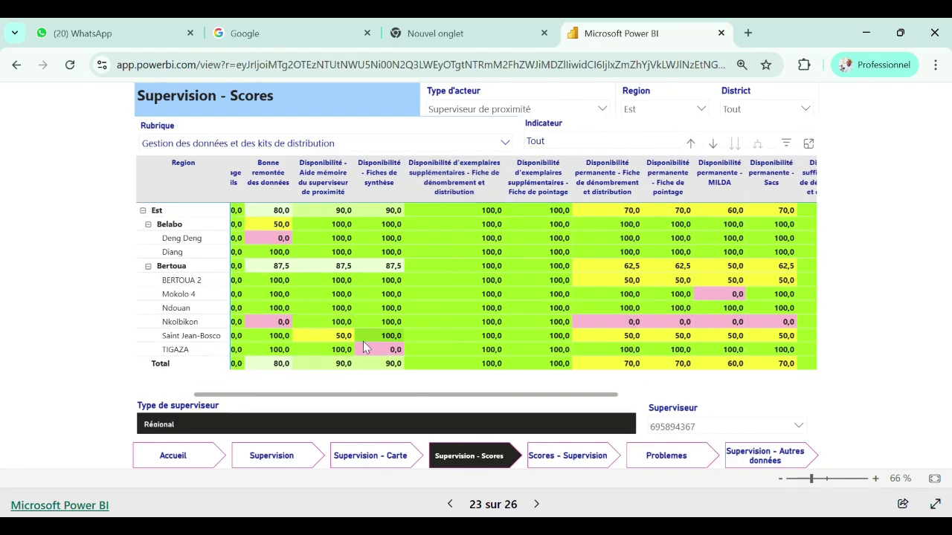
pyautogui.moveTo(389, 397); pyautogui.dragTo(324, 397)
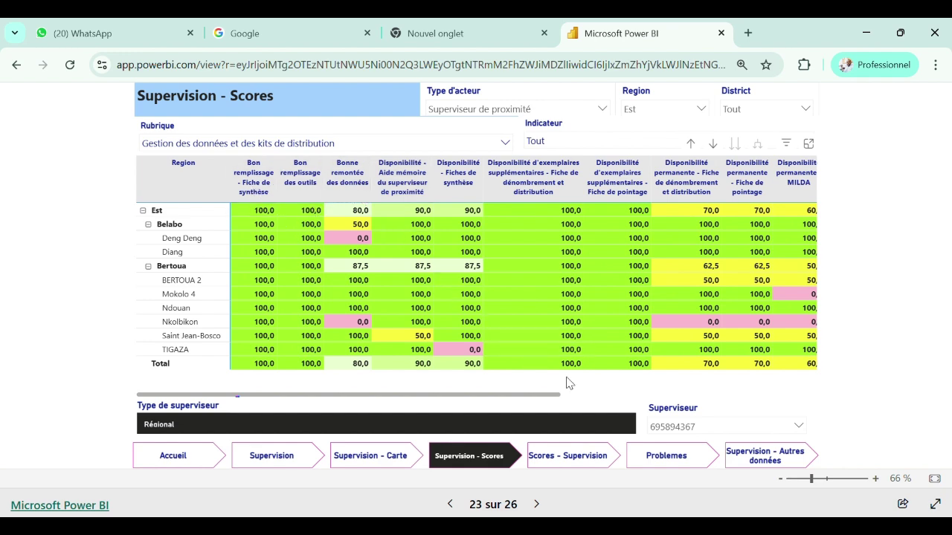
pyautogui.moveTo(554, 394); pyautogui.dragTo(476, 410)
pyautogui.moveTo(552, 395); pyautogui.dragTo(743, 395)
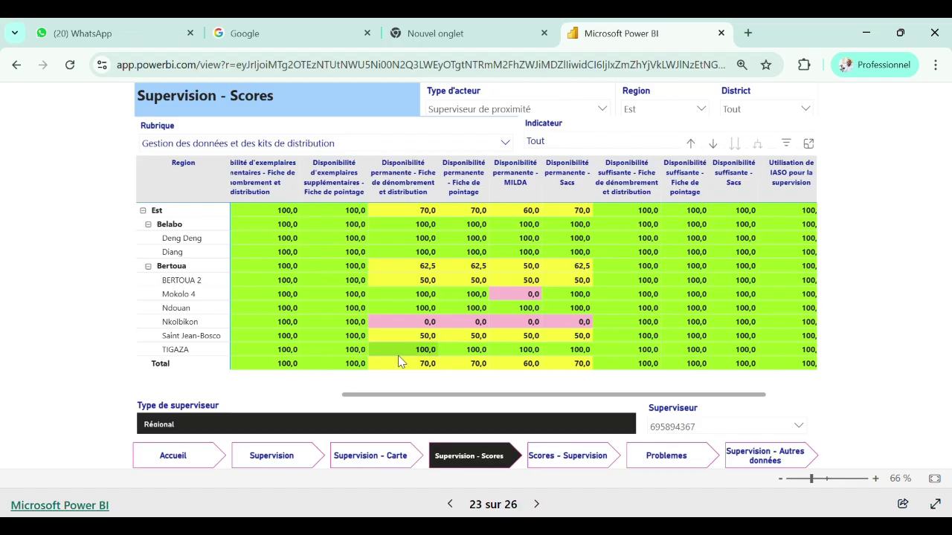
pyautogui.click(282, 145)
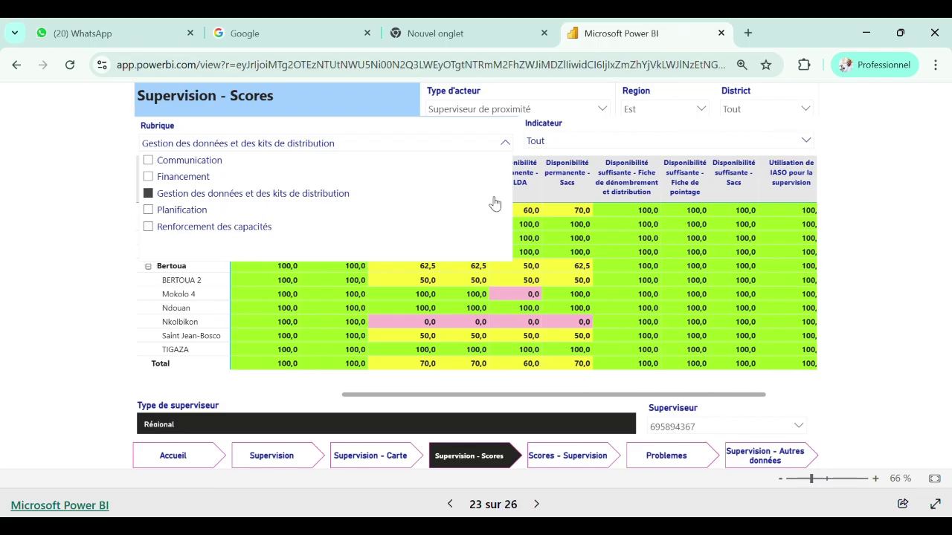
pyautogui.click(862, 233)
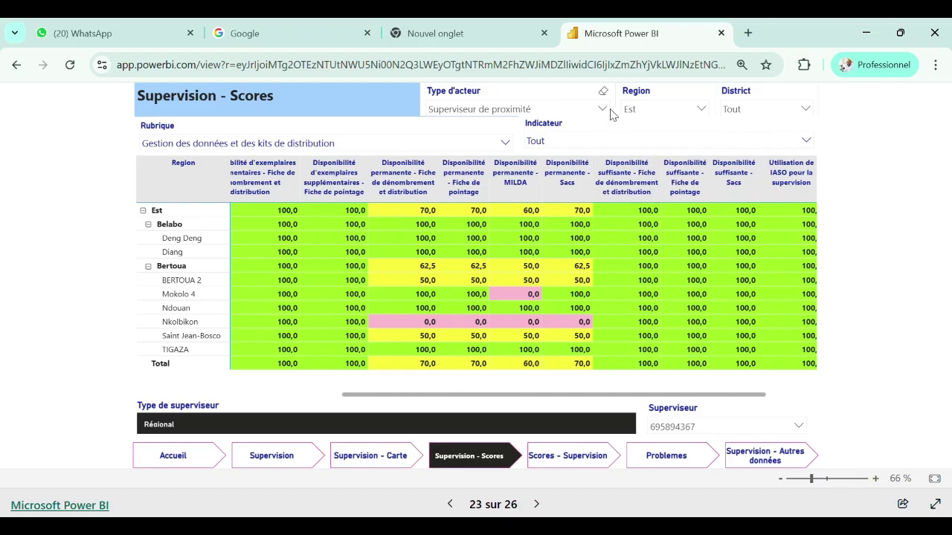
# - Clear the Rubrique filter and set Type d'acteur to Equipe de dénombrement-distribution
pyautogui.click(506, 127)
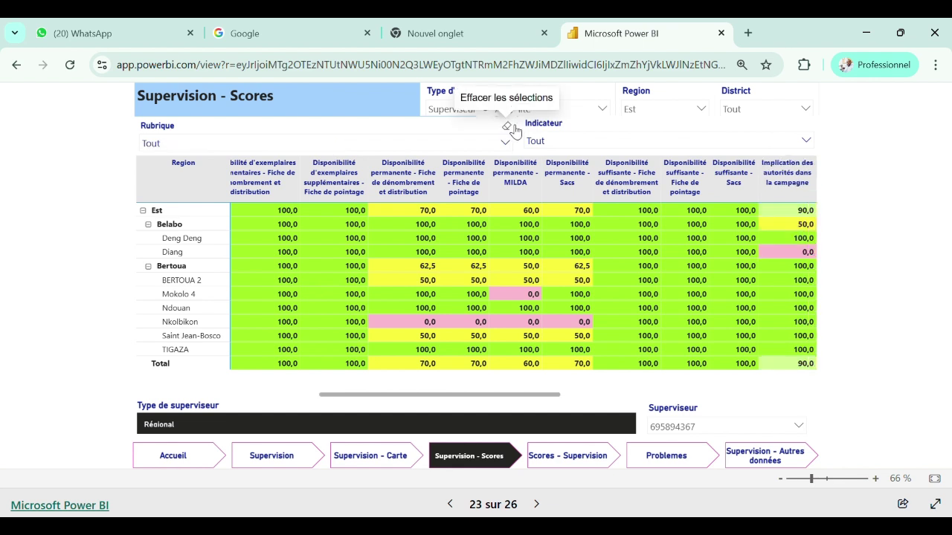
pyautogui.click(565, 113)
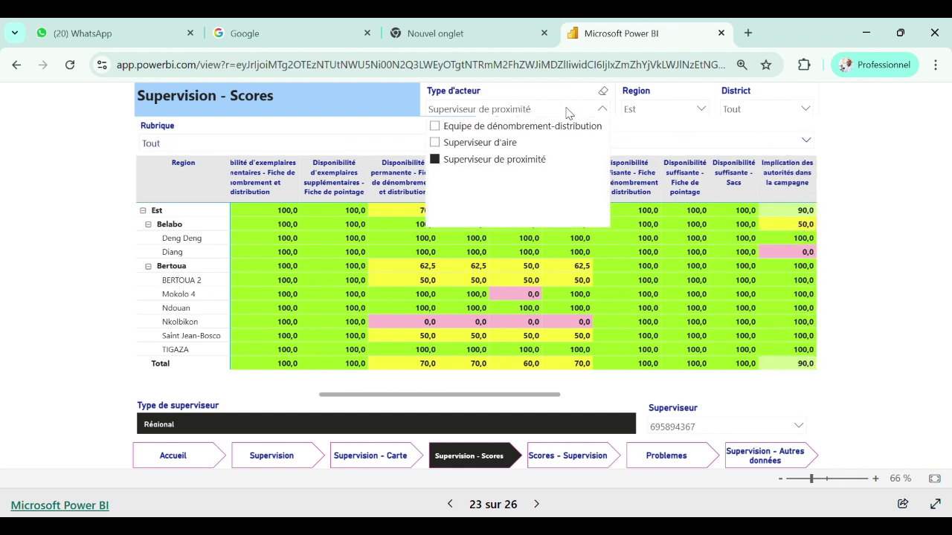
pyautogui.click(488, 129)
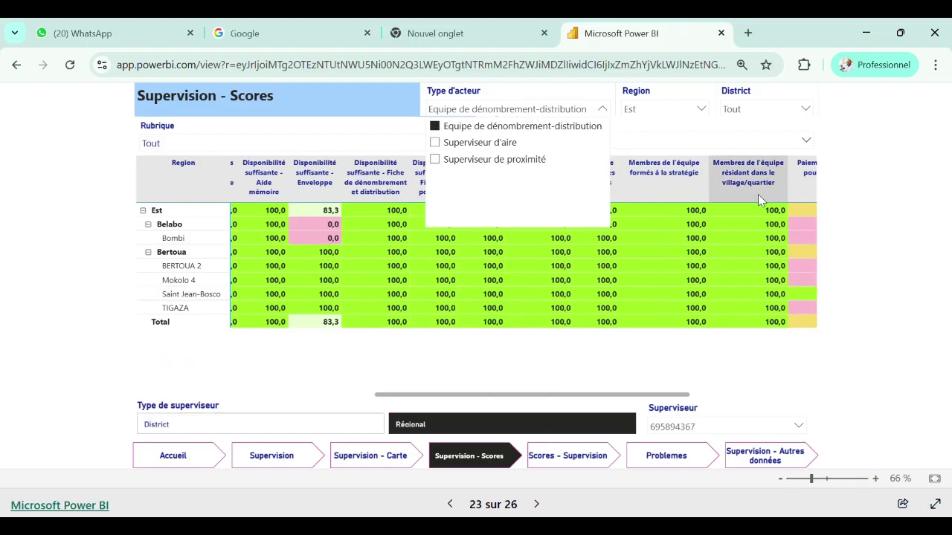
pyautogui.click(926, 253)
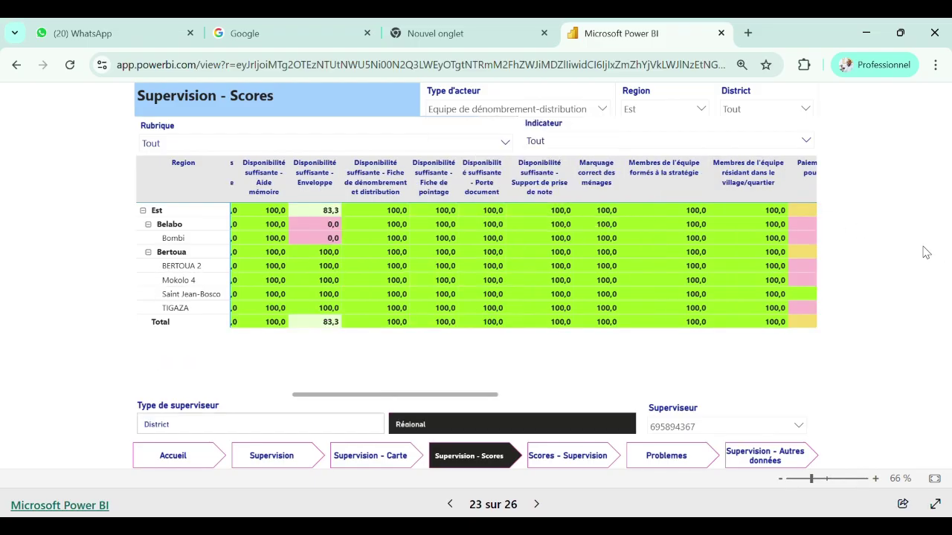
# - View the Equipe de dénombrement-distribution scores with Rubrique set to Communication and Formation des acteurs in turn
pyautogui.click(222, 148)
pyautogui.scroll(-1, 223, 197)
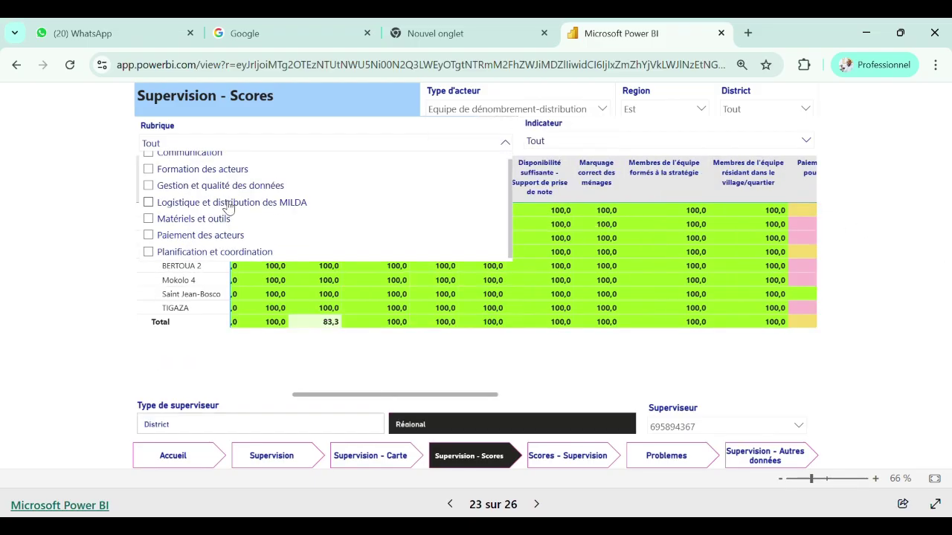
pyautogui.scroll(1, 216, 190)
pyautogui.click(192, 163)
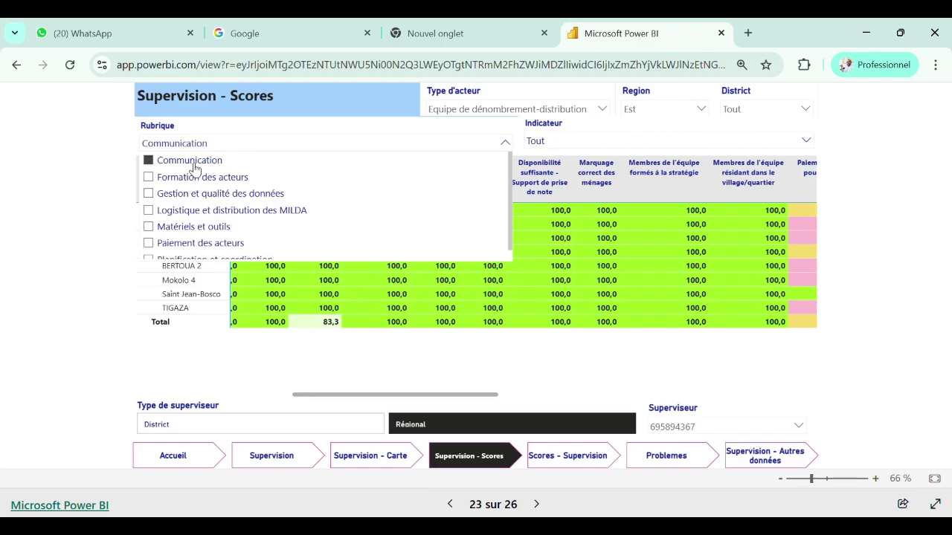
pyautogui.click(887, 267)
pyautogui.click(316, 141)
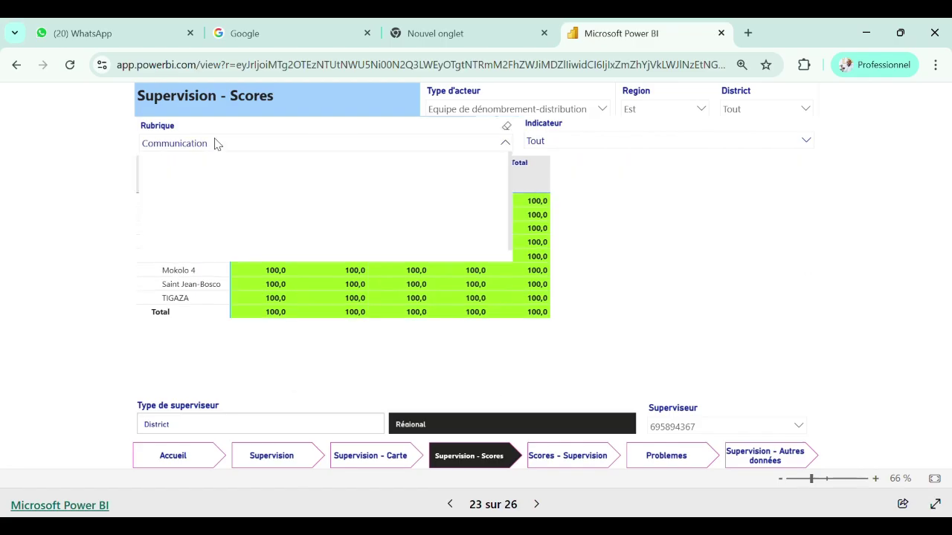
pyautogui.click(197, 181)
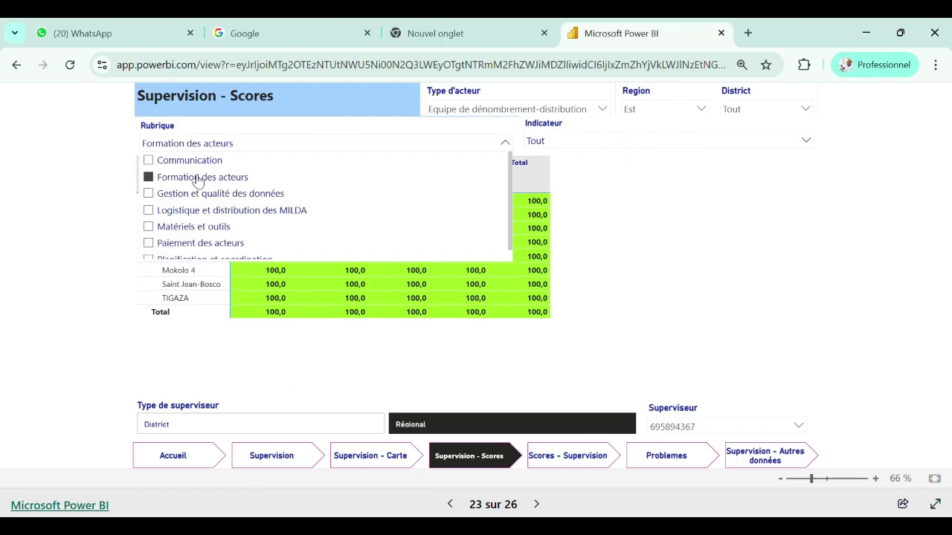
pyautogui.click(821, 236)
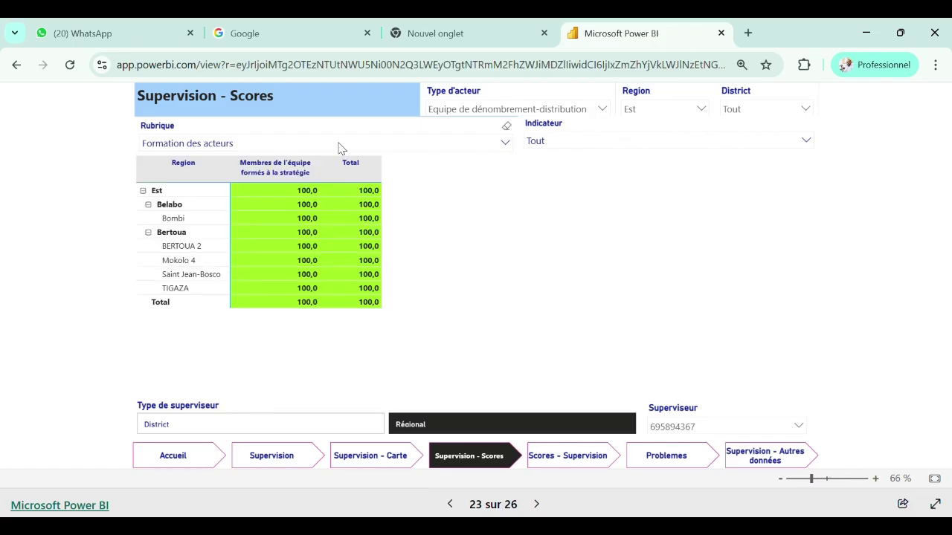
# - View the team scores with Rubrique set to Gestion et qualité des données and Logistique et distribution des MILDA in turn
pyautogui.click(208, 142)
pyautogui.click(205, 195)
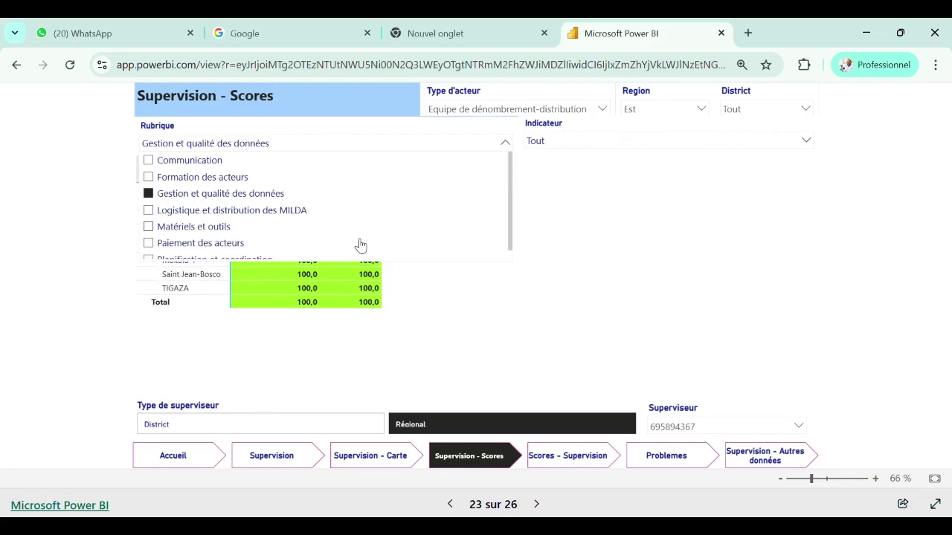
pyautogui.click(782, 310)
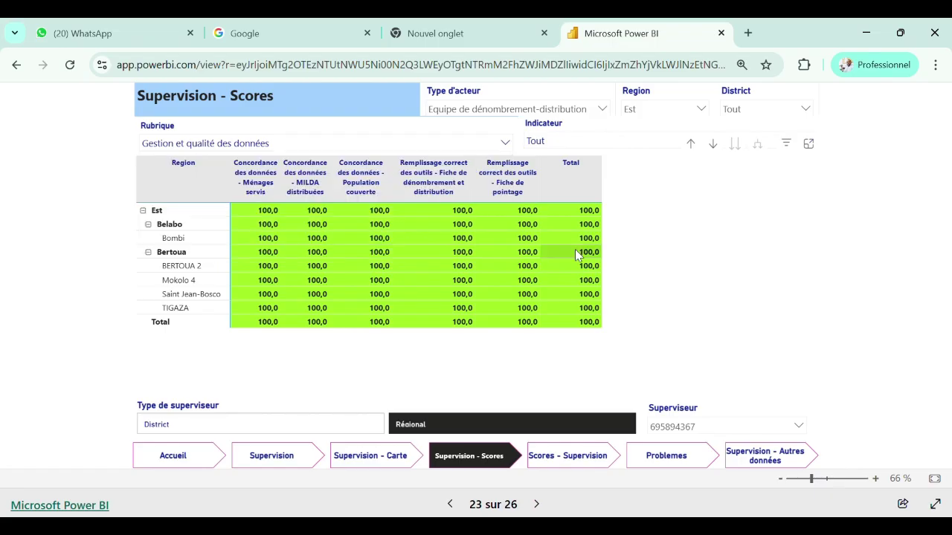
pyautogui.click(254, 149)
pyautogui.click(290, 210)
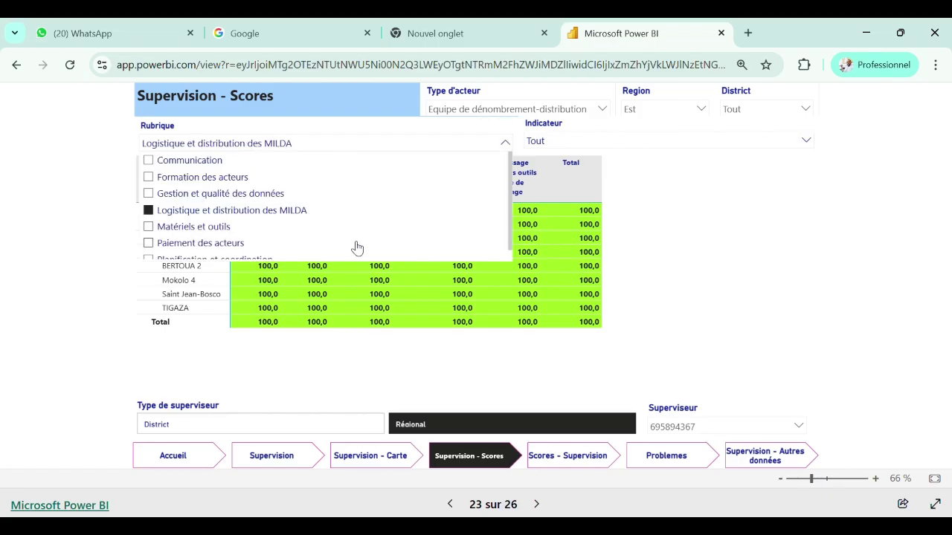
pyautogui.click(785, 323)
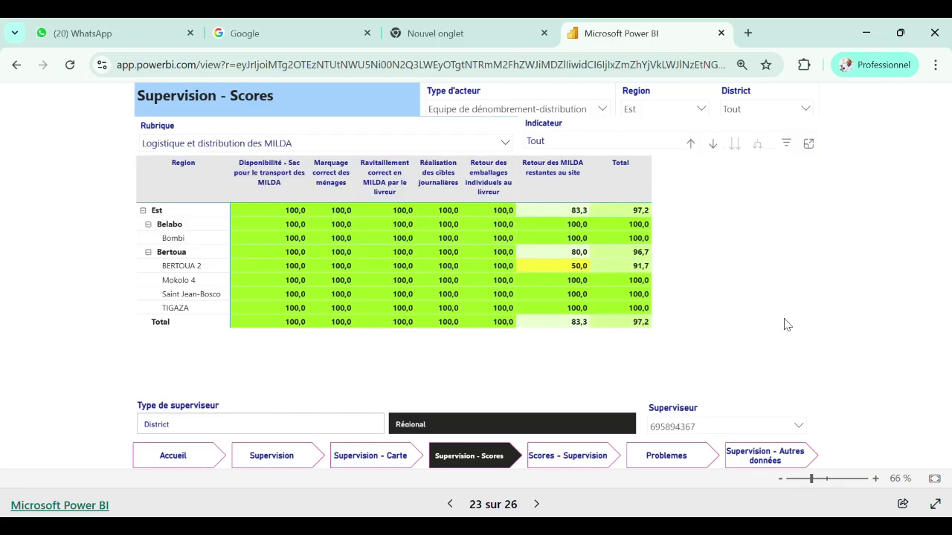
# - View the team scores with Rubrique set to Matériels et outils, Paiement des acteurs and Planification et coordination in turn
pyautogui.click(205, 144)
pyautogui.click(210, 226)
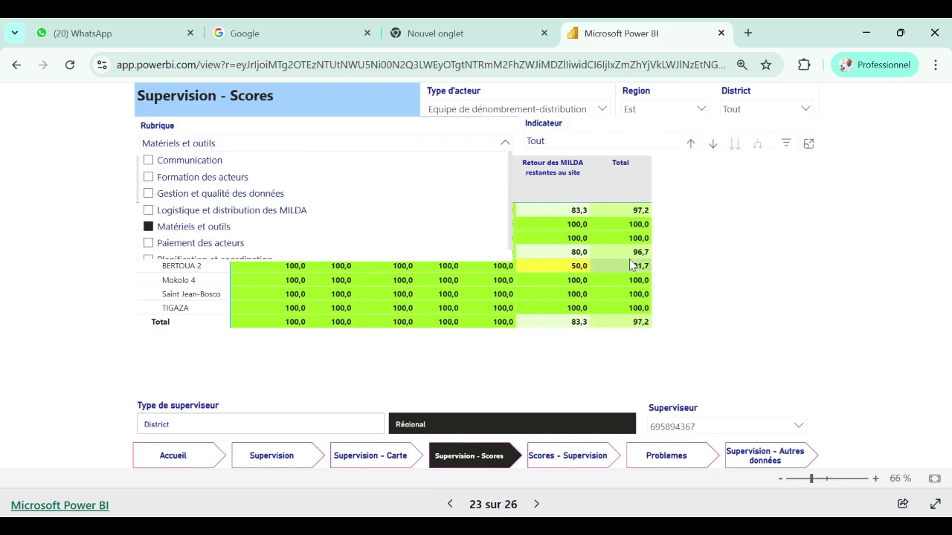
pyautogui.click(745, 292)
pyautogui.click(219, 148)
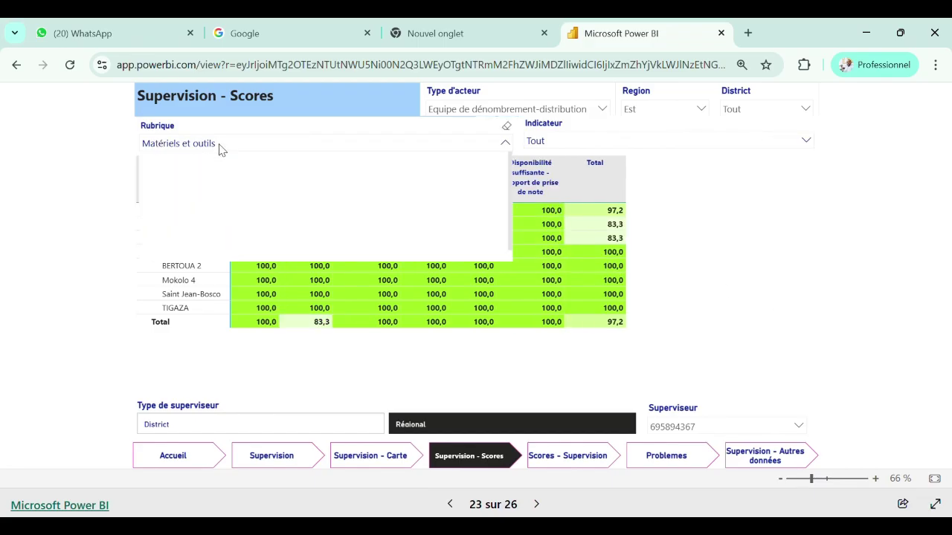
pyautogui.click(219, 244)
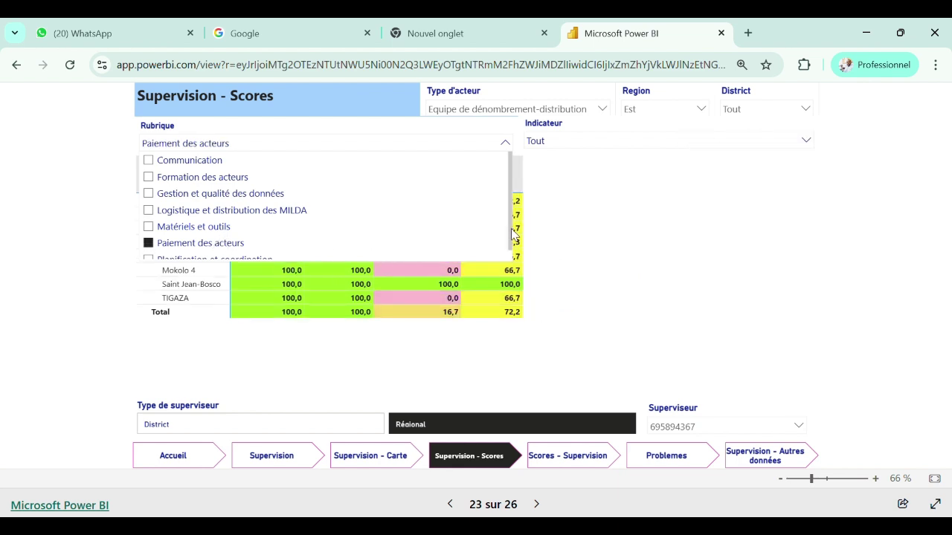
pyautogui.moveTo(513, 234); pyautogui.dragTo(513, 264)
pyautogui.click(266, 253)
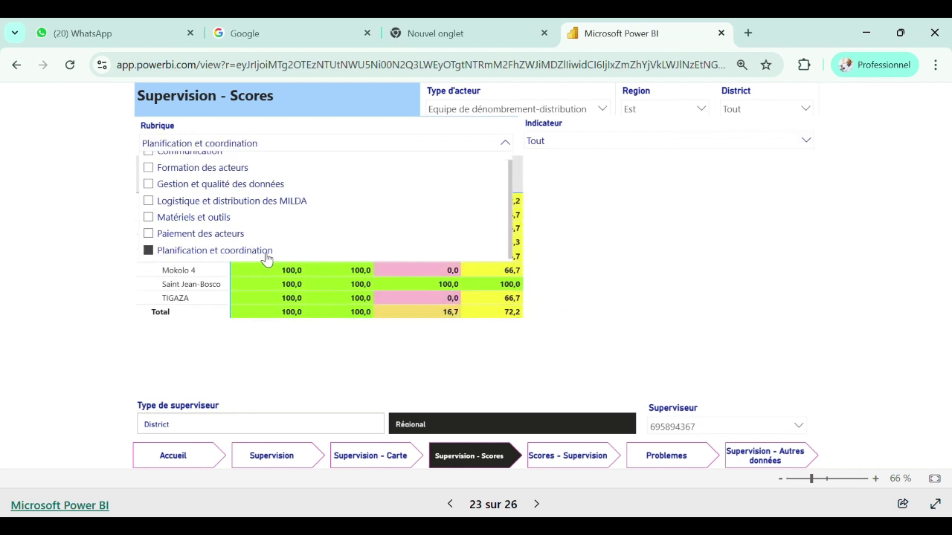
pyautogui.click(709, 327)
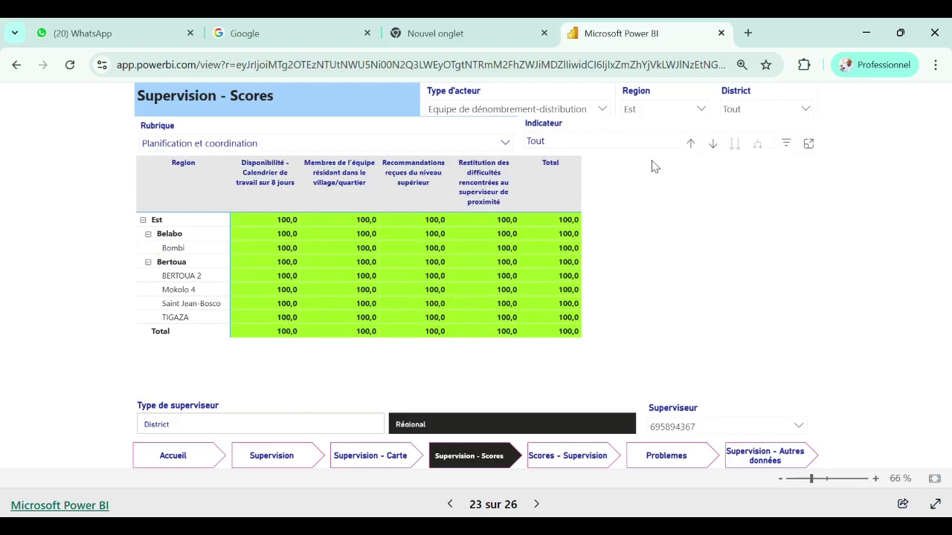
pyautogui.click(141, 156)
# - Switch to Word and review the score tables and comments of section 4.4 through to section 5 Problèmes rencontrés et solutions apportées
pyautogui.hotkey('alt', 'Tab')
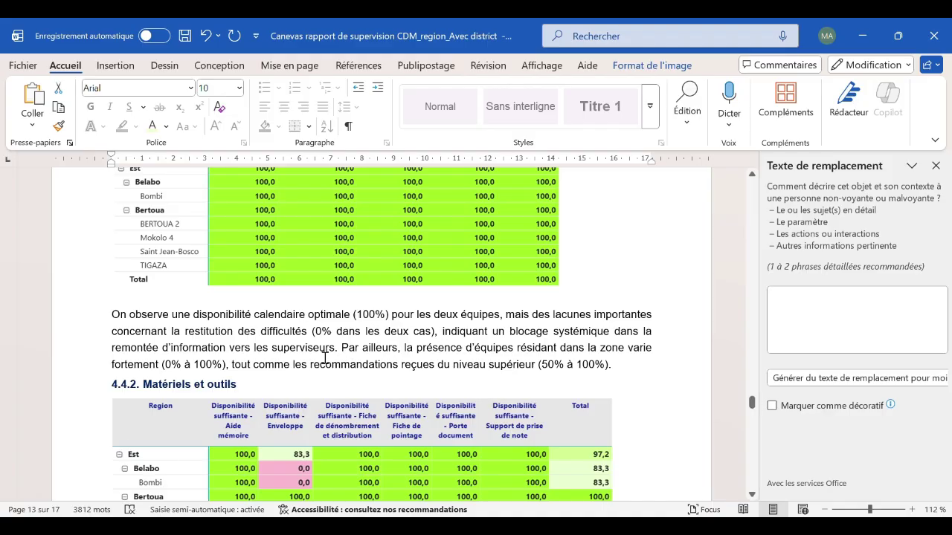
pyautogui.scroll(-5, 325, 358)
pyautogui.scroll(-4, 323, 359)
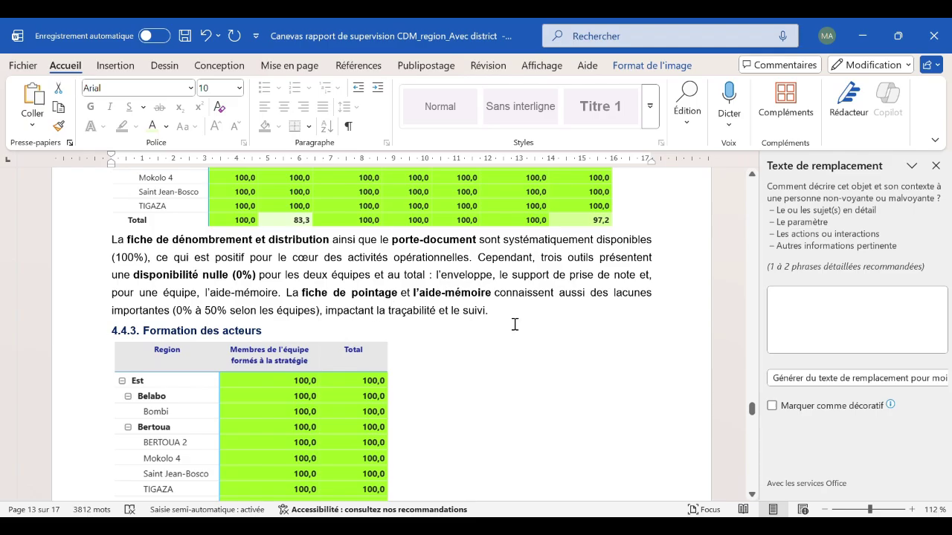
pyautogui.scroll(-18, 489, 327)
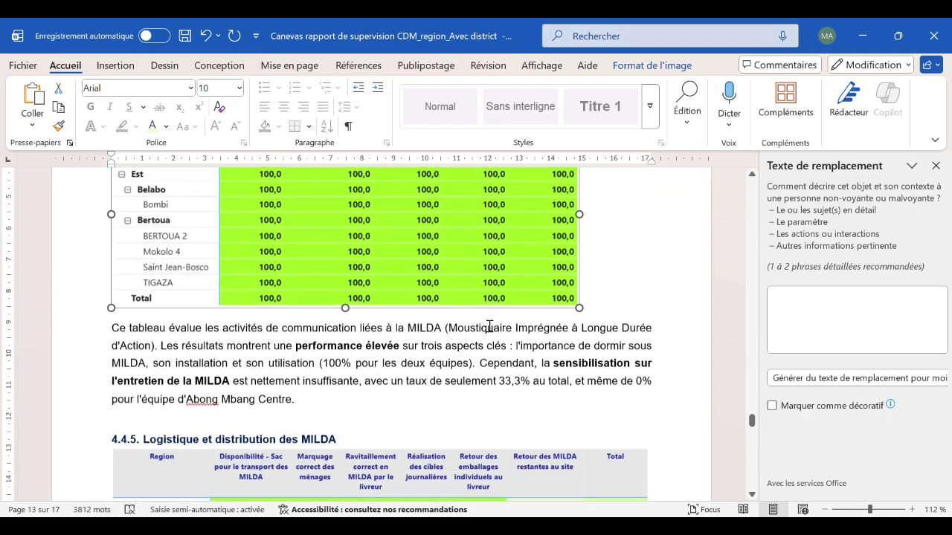
pyautogui.scroll(-20, 490, 327)
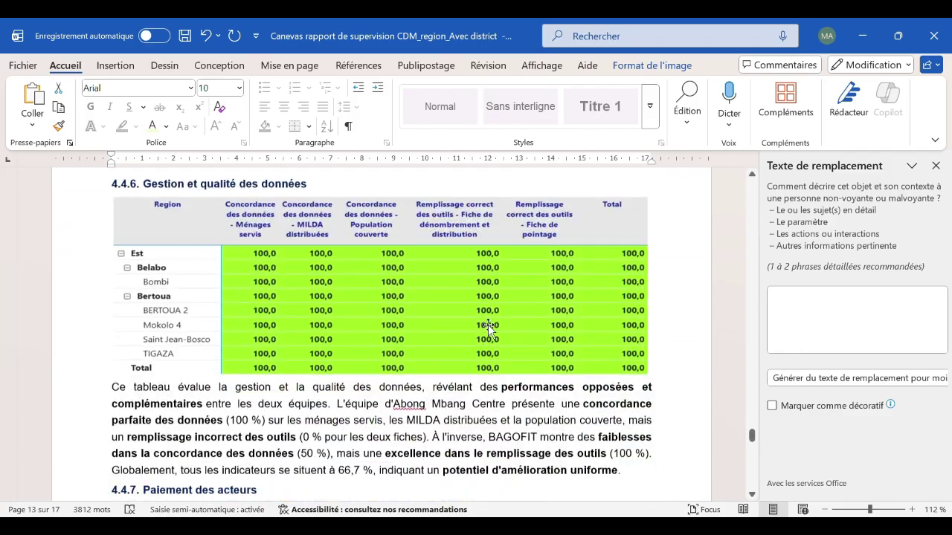
pyautogui.scroll(-20, 489, 327)
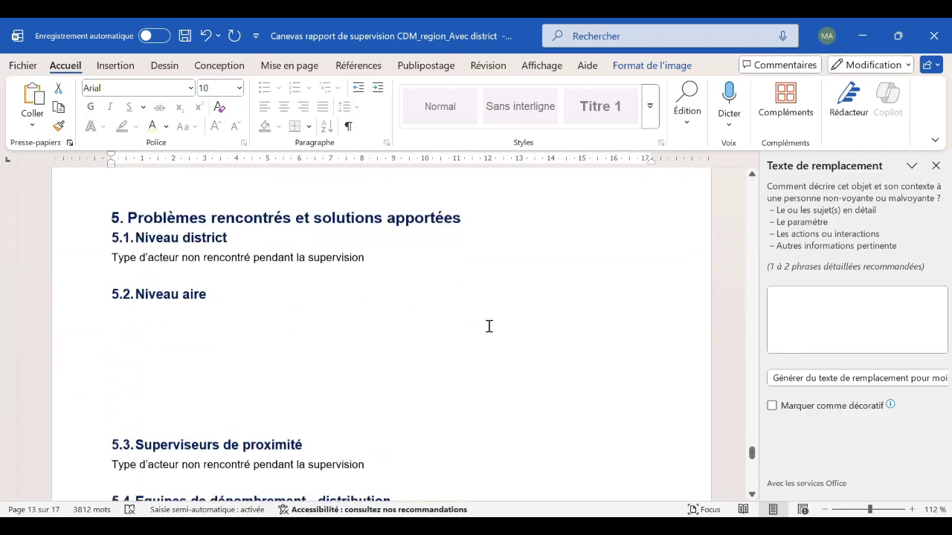
pyautogui.scroll(-1, 490, 327)
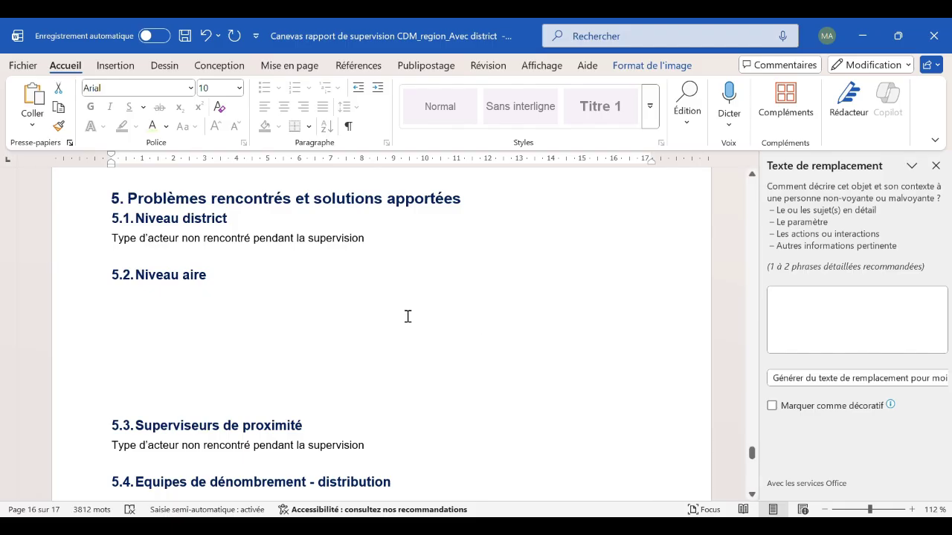
# - Close the Texte de remplacement pane and place the cursor on the empty line under section 5.1 Niveau district
pyautogui.click(935, 165)
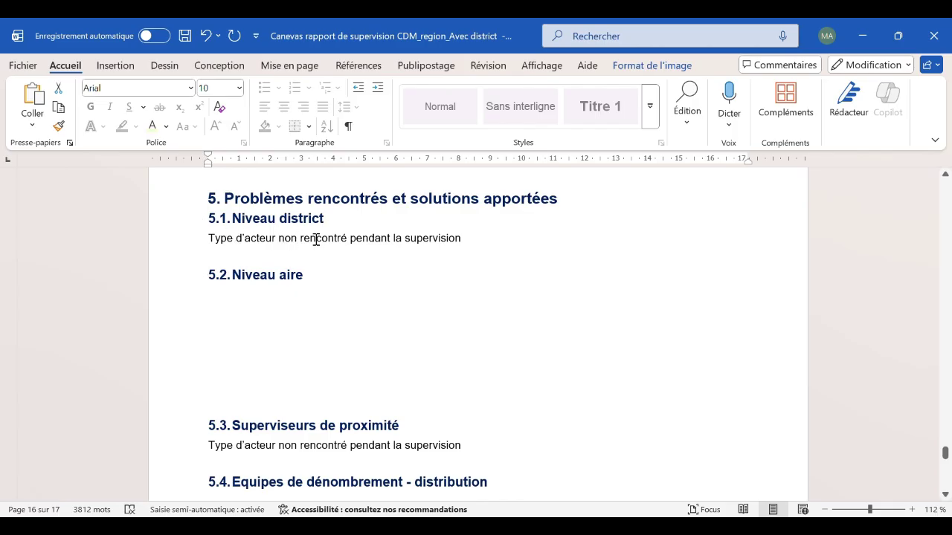
pyautogui.scroll(-3, 399, 446)
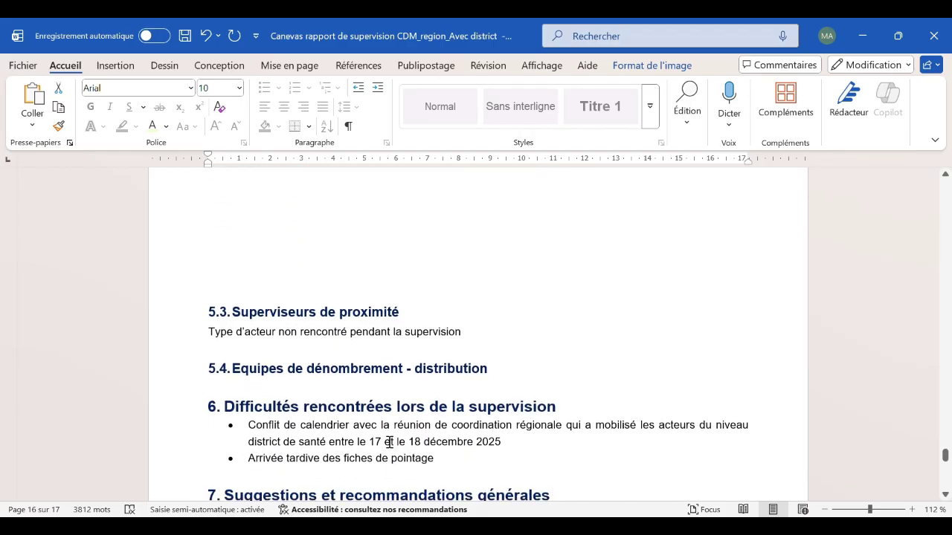
pyautogui.scroll(4, 415, 377)
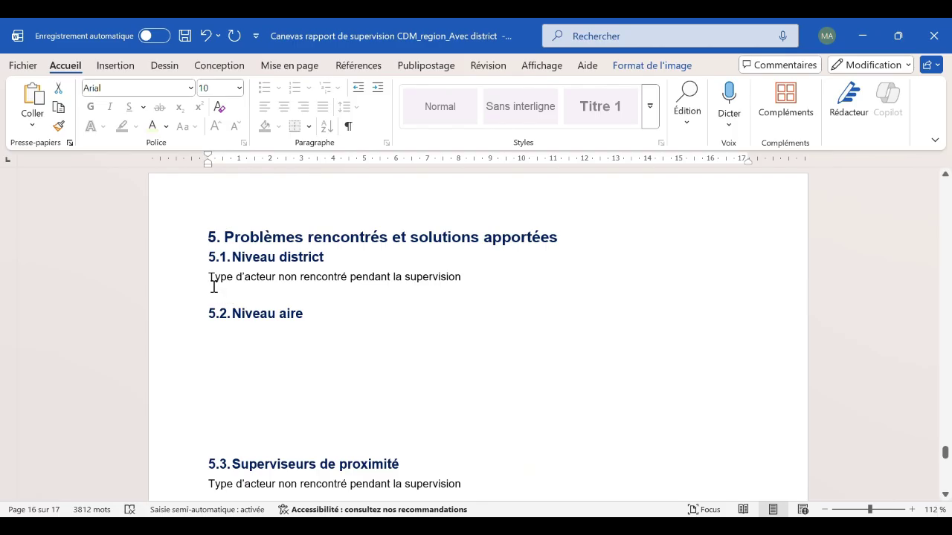
pyautogui.moveTo(216, 292); pyautogui.dragTo(436, 297)
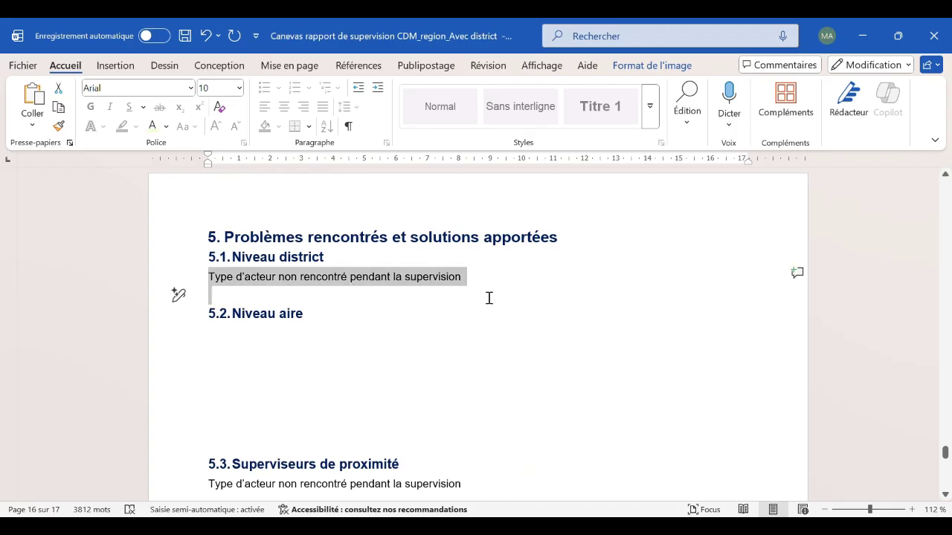
pyautogui.click(269, 297)
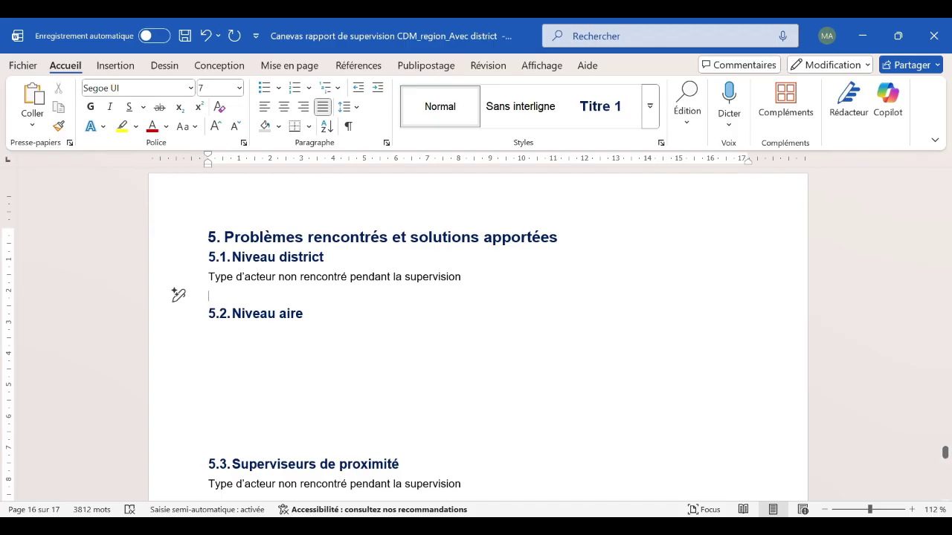
# - Switch to Power BI, open the Problemes page and filter it to Type de superviseur Régional and Region Est
pyautogui.hotkey('alt', 'Tab')
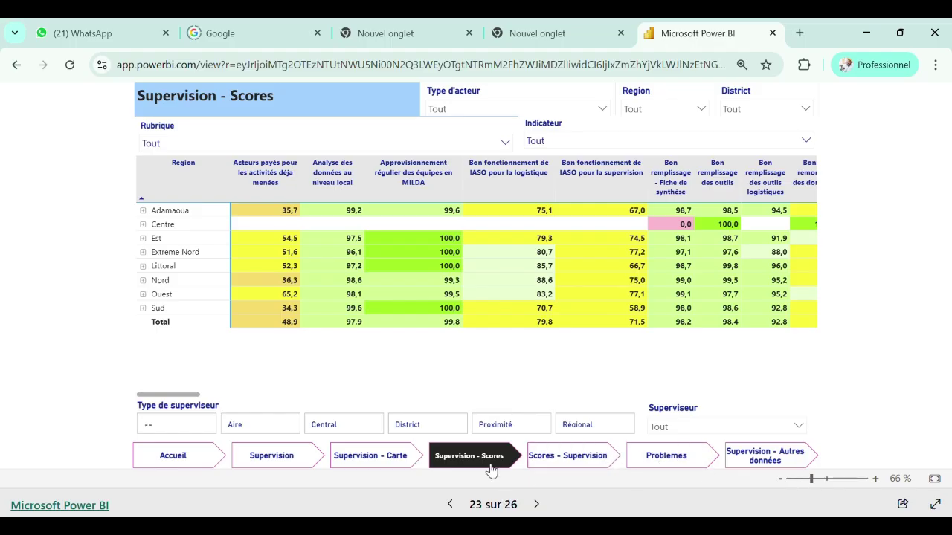
pyautogui.click(667, 458)
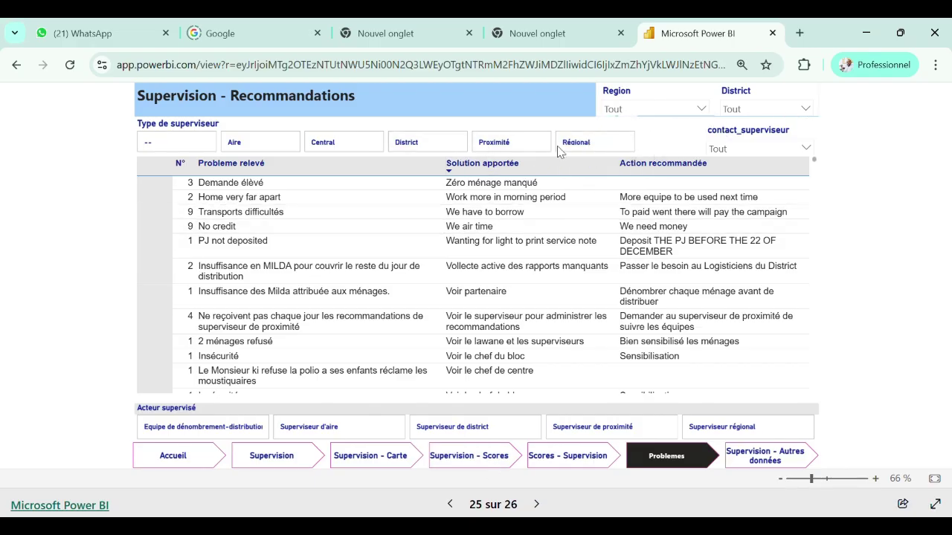
pyautogui.click(587, 150)
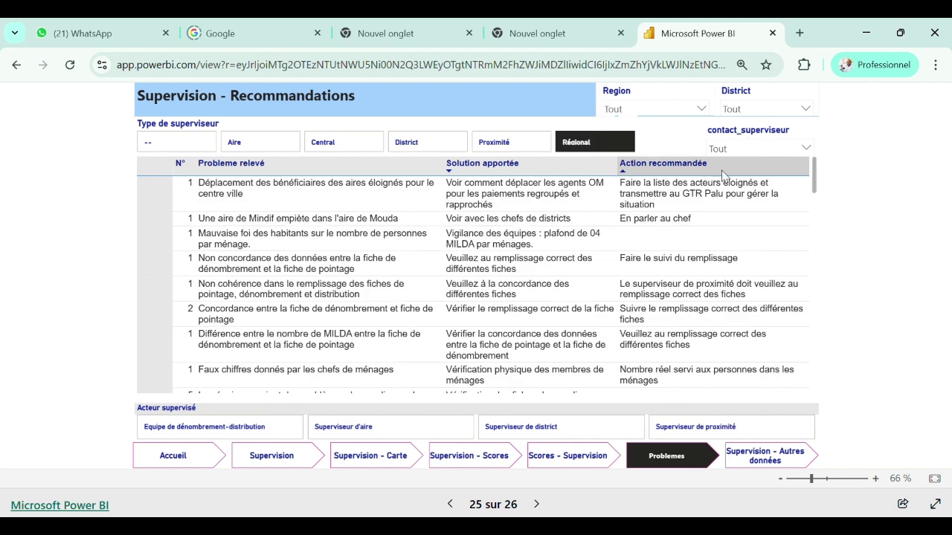
pyautogui.click(740, 150)
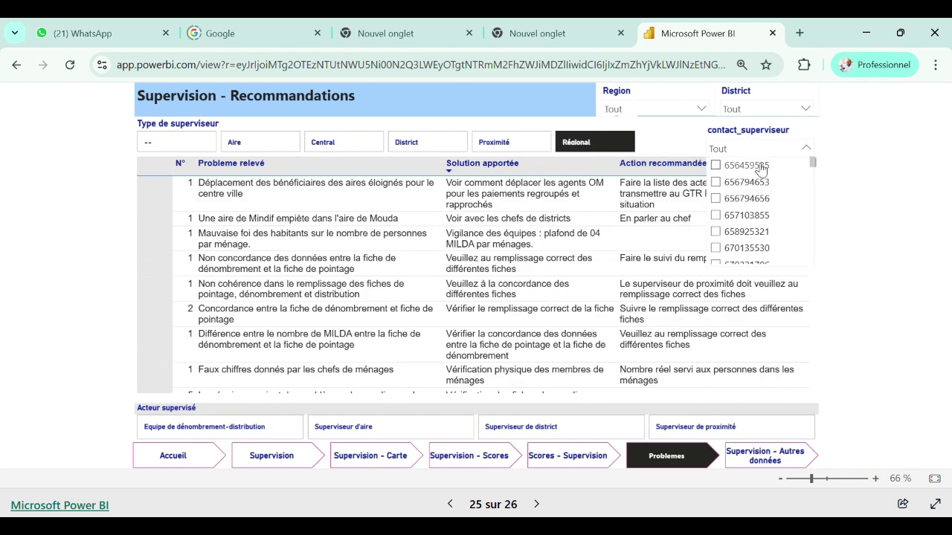
pyautogui.click(656, 110)
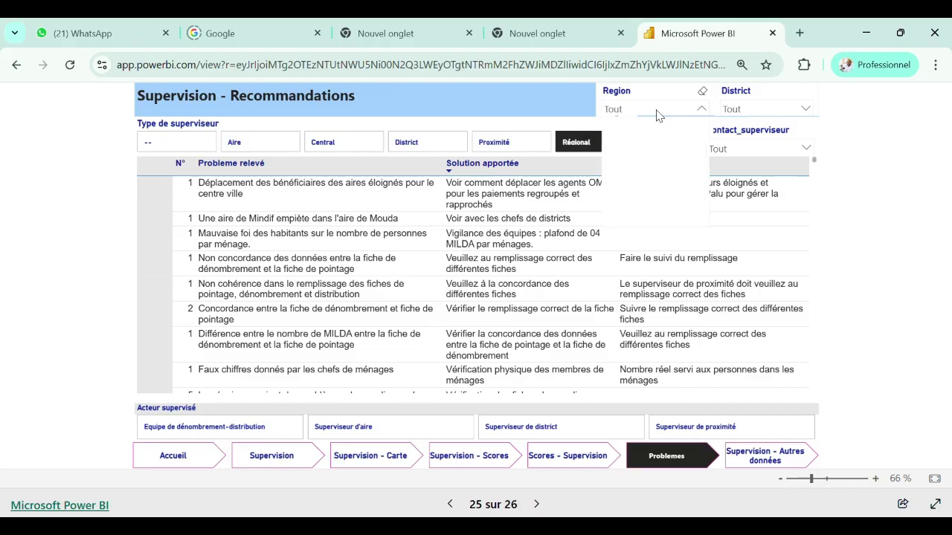
pyautogui.click(611, 144)
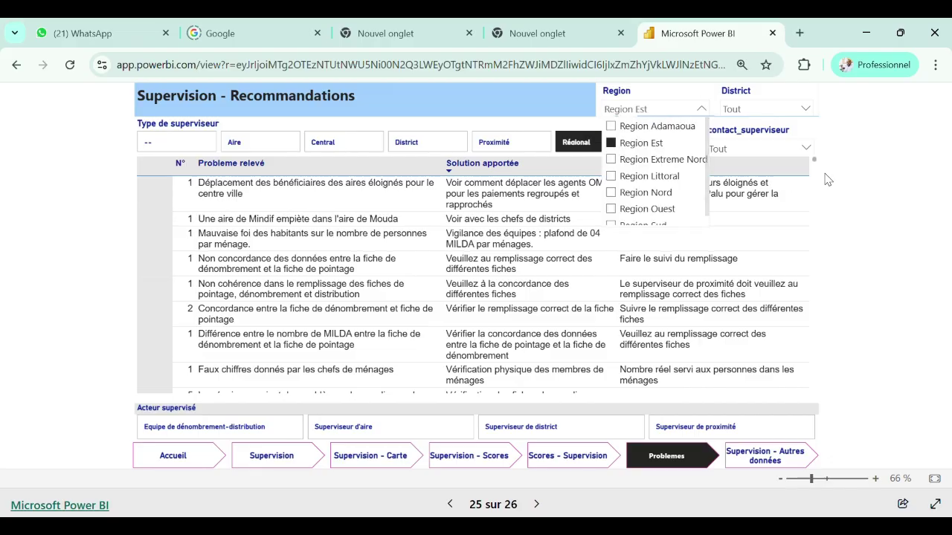
pyautogui.click(862, 170)
# - Filter the recommendations table by the regional supervisor's phone number in contact_superviseur
pyautogui.click(796, 150)
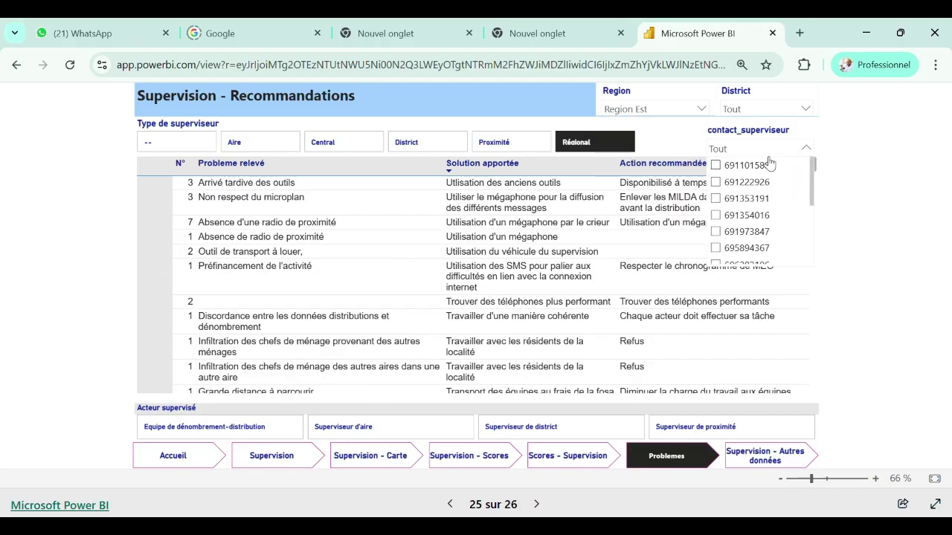
pyautogui.scroll(-3, 733, 245)
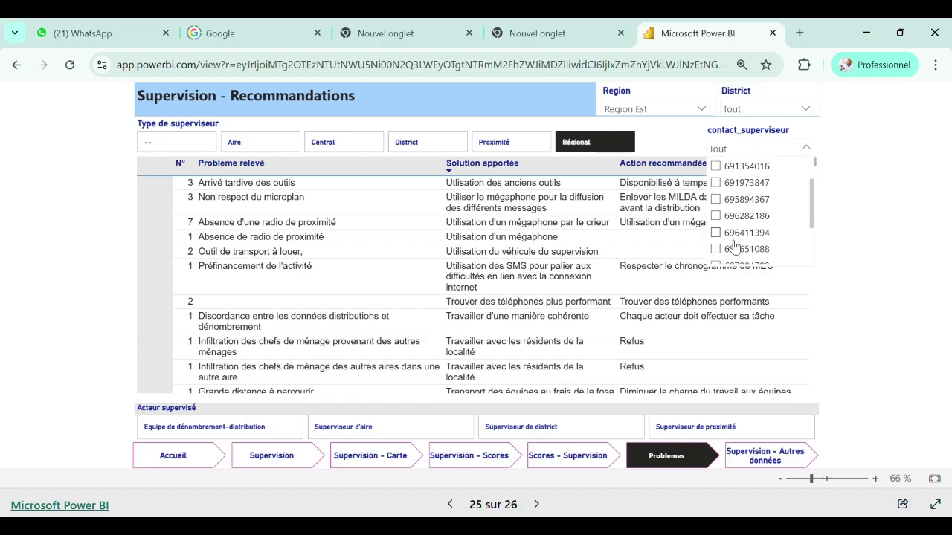
pyautogui.click(717, 199)
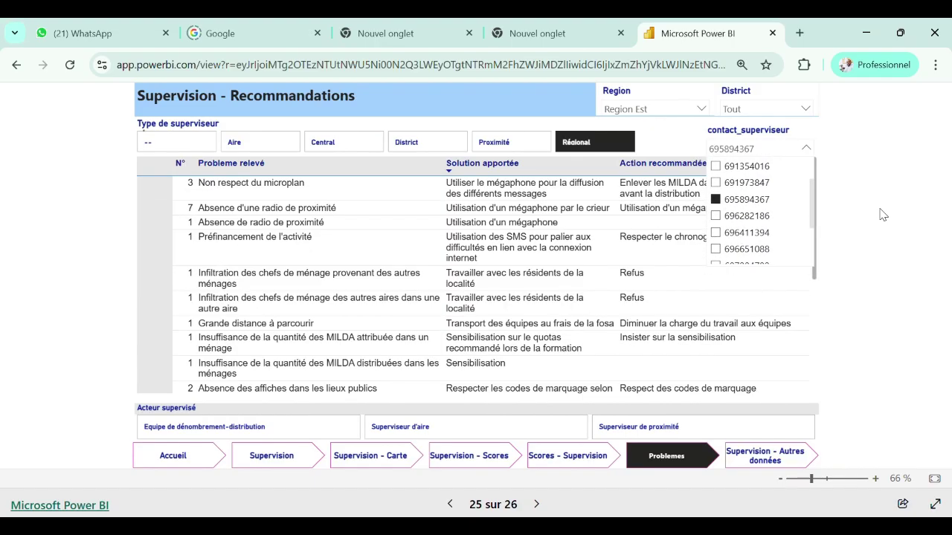
pyautogui.click(880, 213)
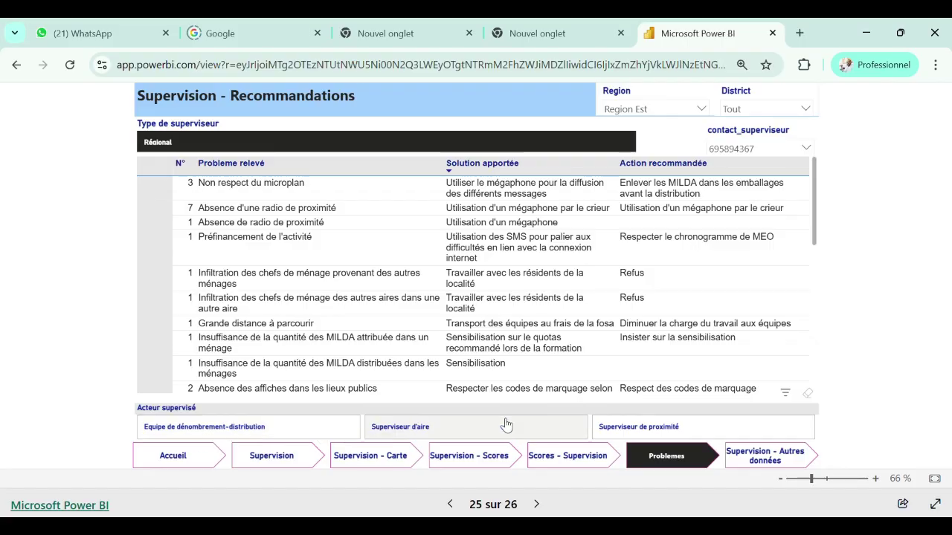
# - Filter the recommendations to the supervised actor Superviseur d'aire and sort them by Probleme relevé in descending order
pyautogui.click(437, 433)
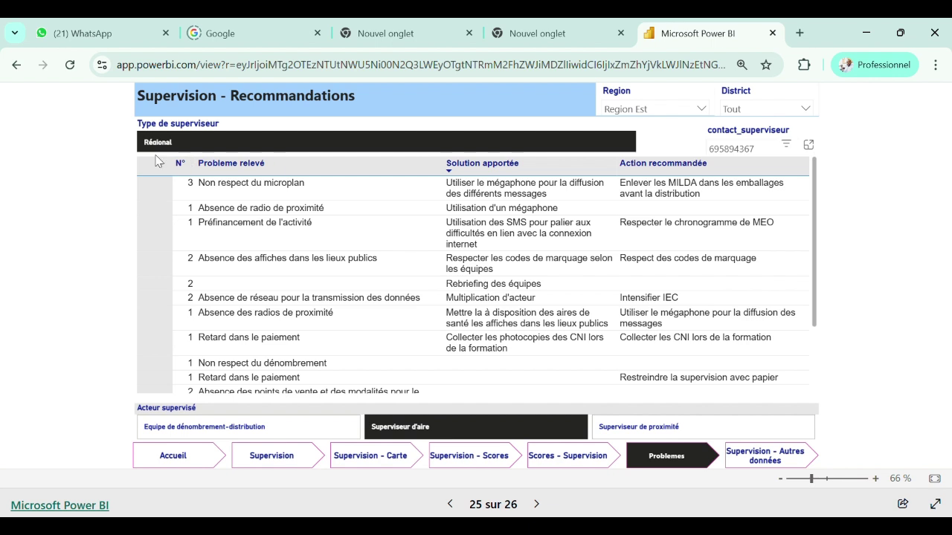
pyautogui.click(289, 163)
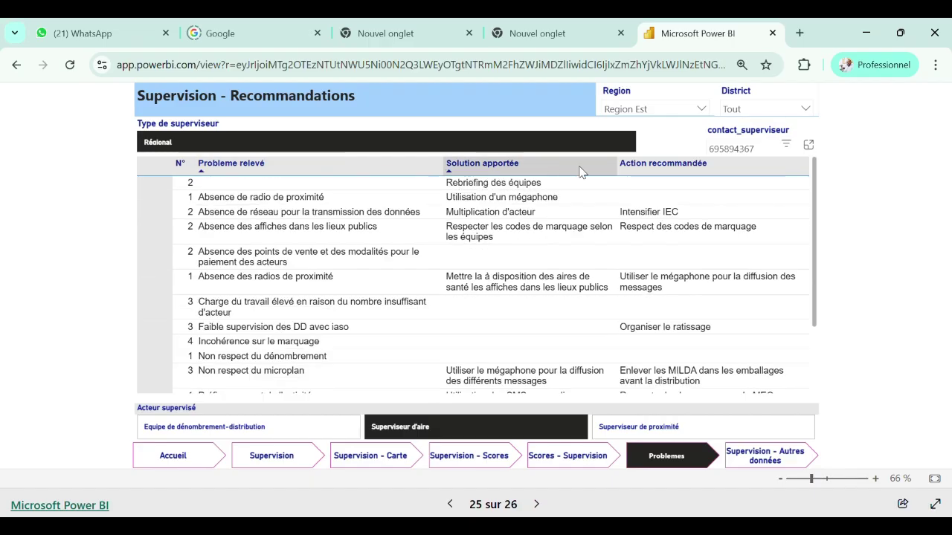
pyautogui.click(278, 160)
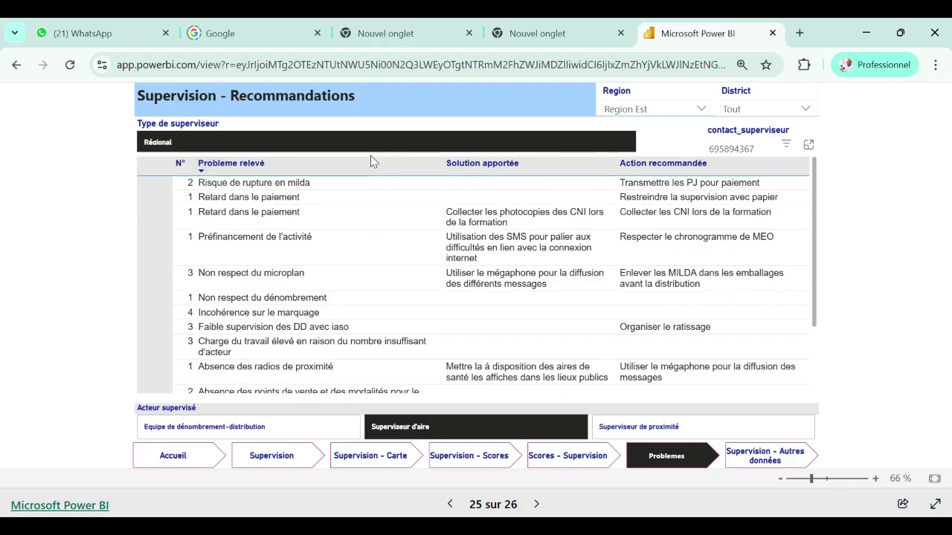
# - Show the recommendations table in focus mode with all rows fitting, and capture its problem, solution and action columns as an image
pyautogui.click(809, 146)
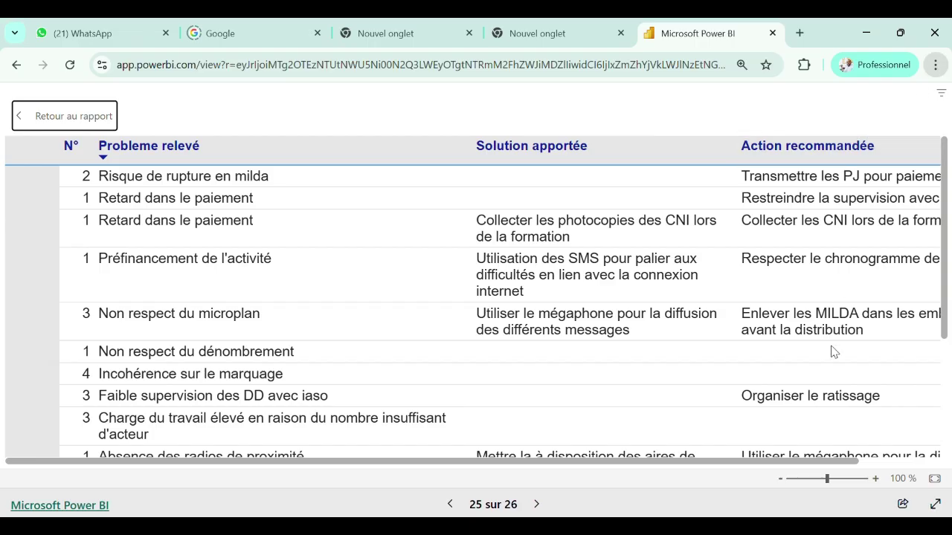
pyautogui.hotkey('ctrl', '-')
pyautogui.hotkey('ctrl', '-')
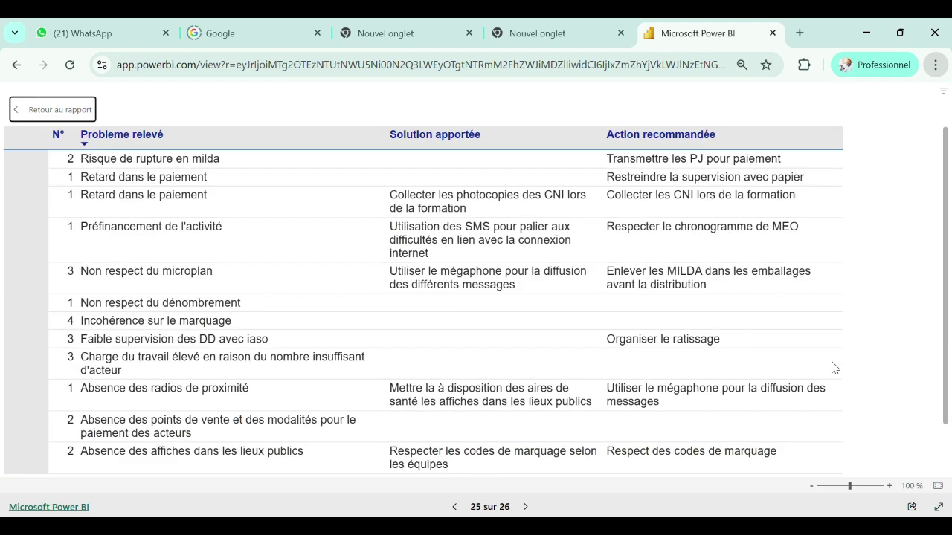
pyautogui.hotkey('ctrl', '-')
pyautogui.hotkey('ctrl', '-')
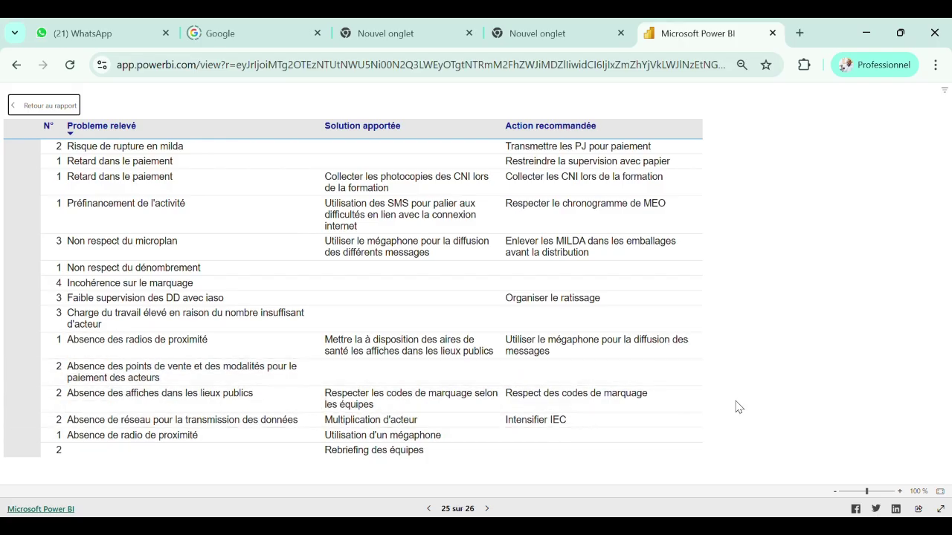
pyautogui.click(906, 494)
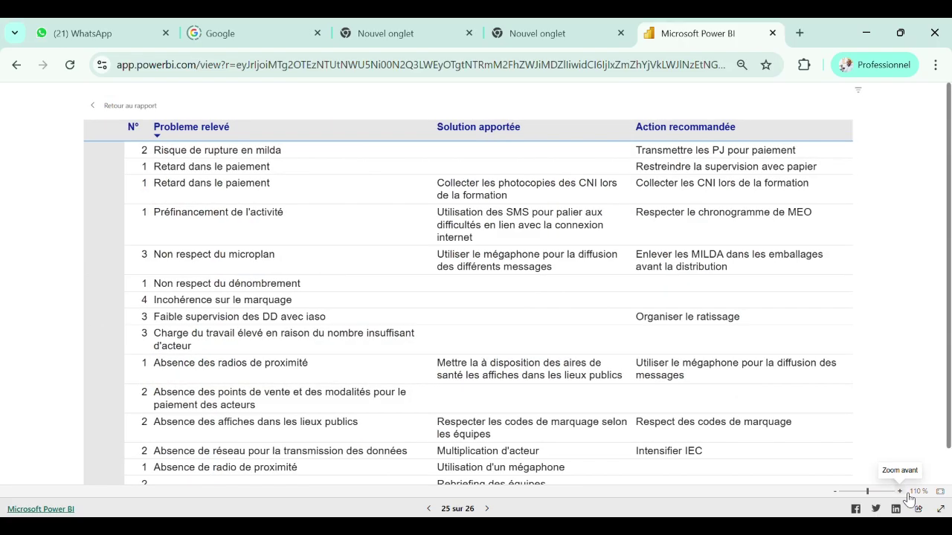
pyautogui.click(835, 492)
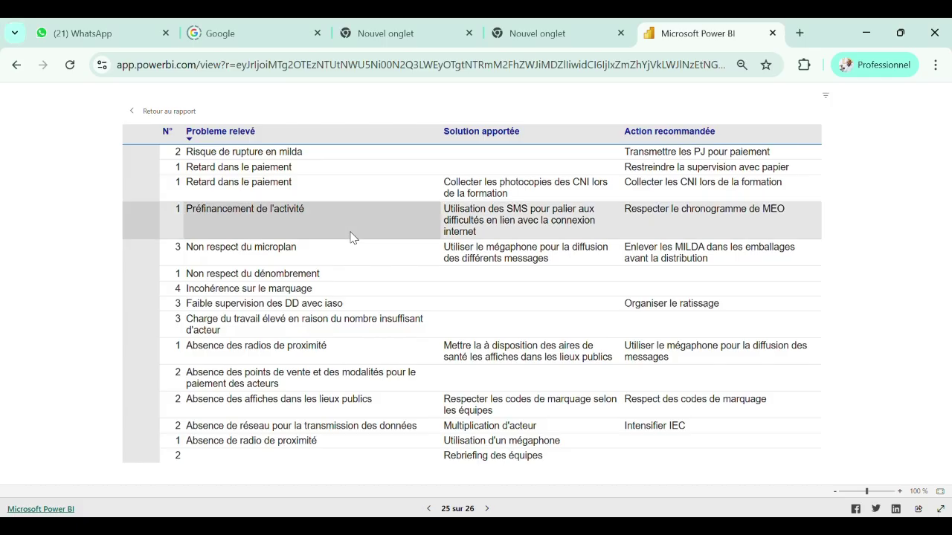
pyautogui.click(191, 137)
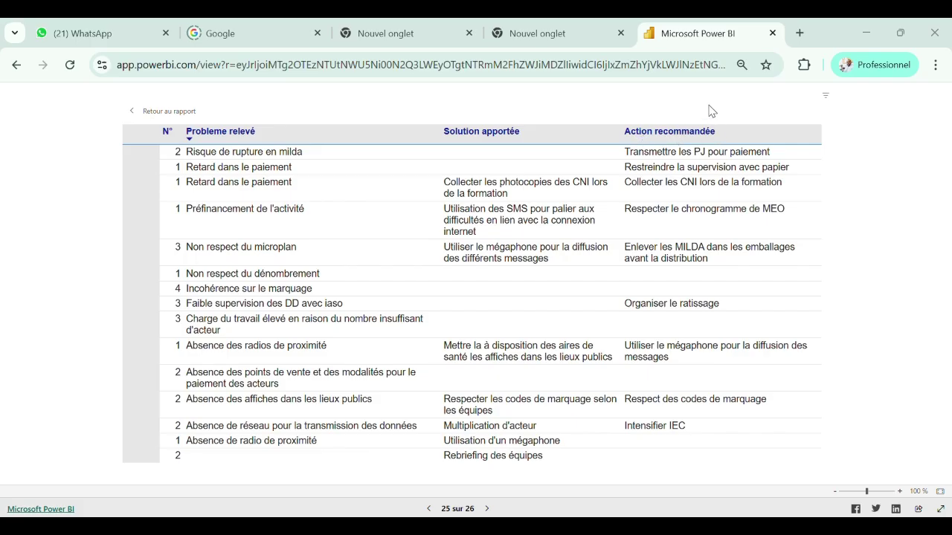
# - Switch to Word, paste the captured table under 5.2 Niveau aire, change its text wrapping and position it directly below the heading
pyautogui.click(865, 33)
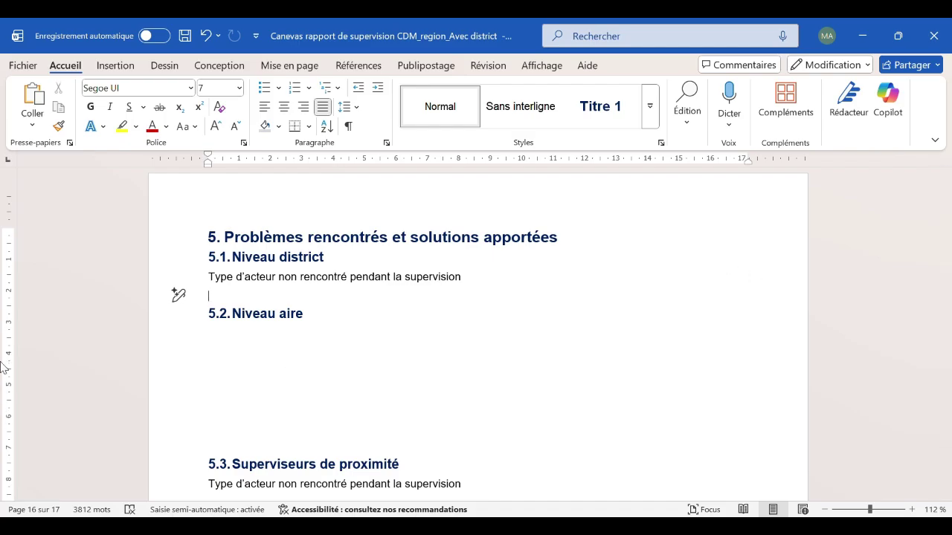
pyautogui.click(238, 341)
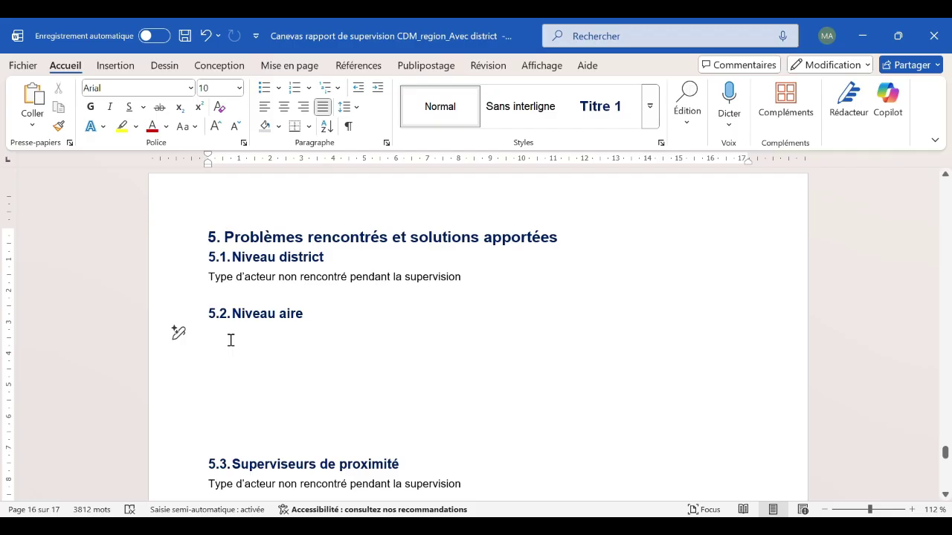
pyautogui.hotkey('ctrl', 'v')
pyautogui.click(460, 339)
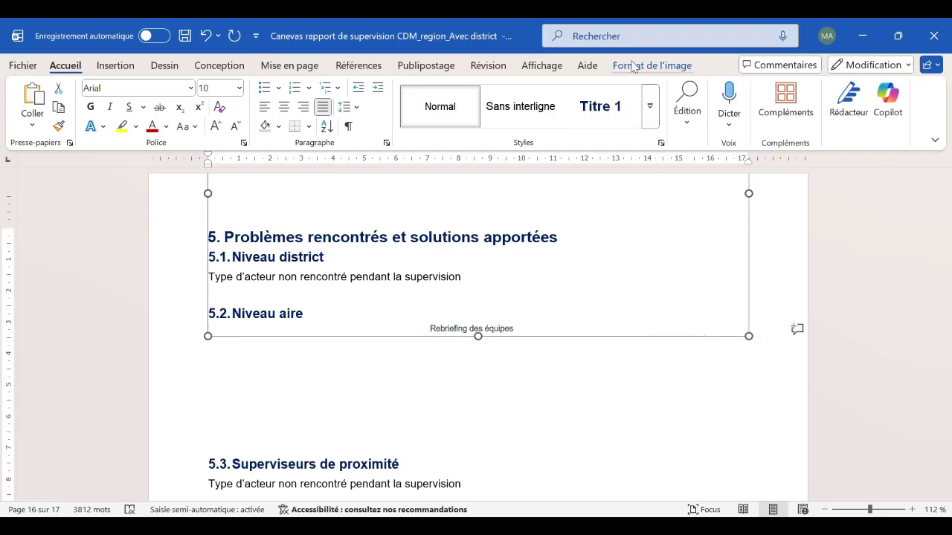
pyautogui.click(476, 333)
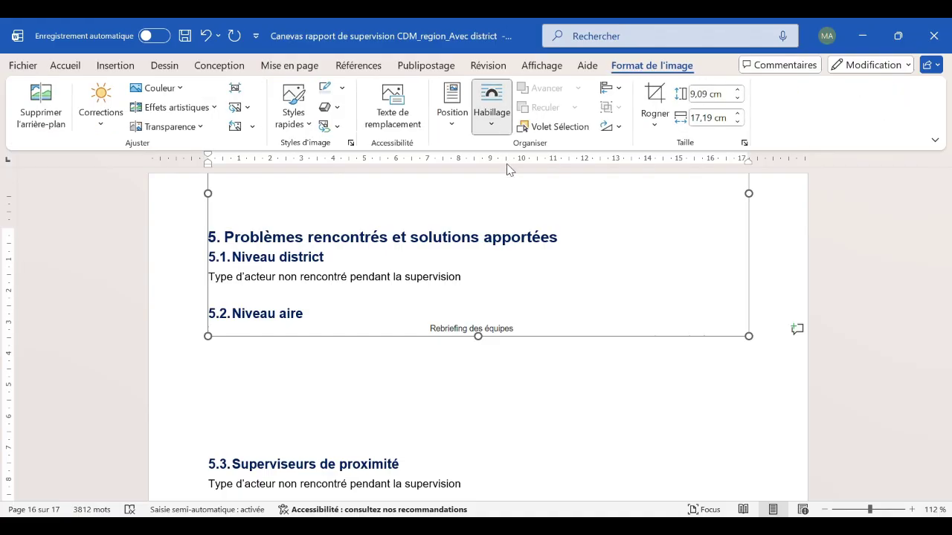
pyautogui.moveTo(482, 265); pyautogui.dragTo(386, 379)
pyautogui.scroll(3, 387, 379)
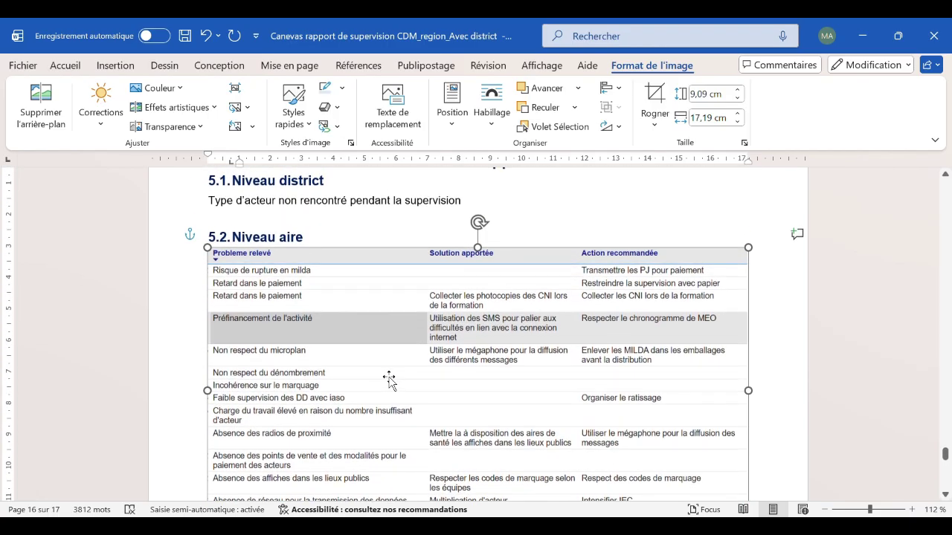
pyautogui.scroll(-1, 714, 332)
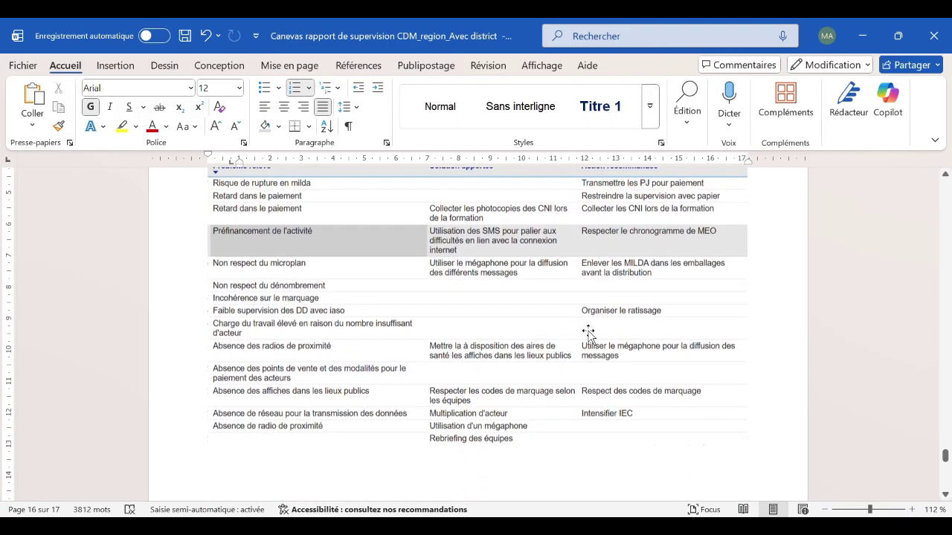
pyautogui.scroll(-3, 614, 304)
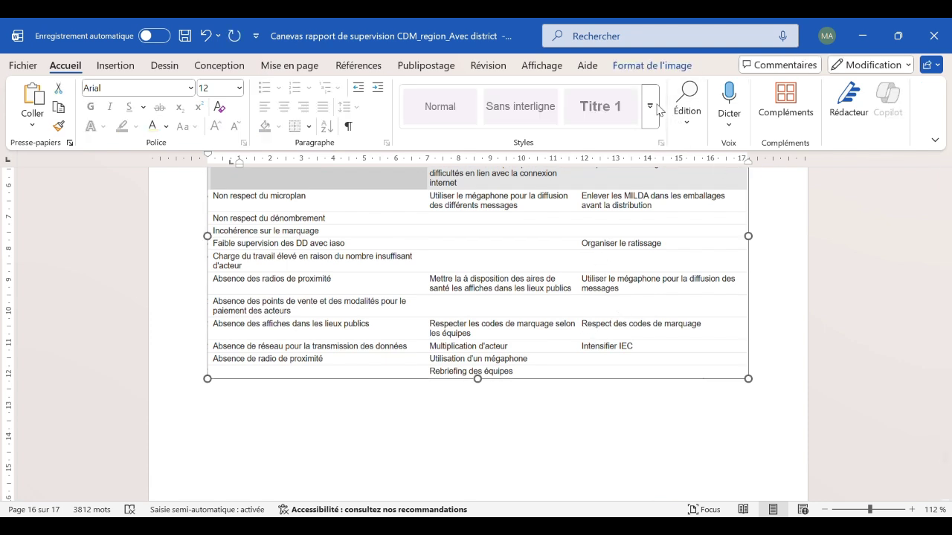
pyautogui.click(634, 71)
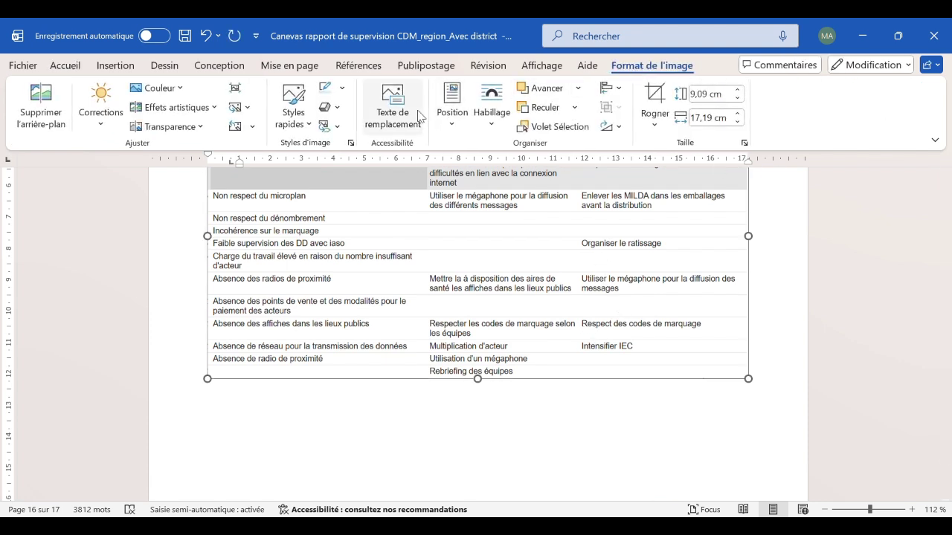
# - Delete the surplus empty lines between the pasted table image and the heading 5.3 Superviseurs de proximité
pyautogui.click(177, 426)
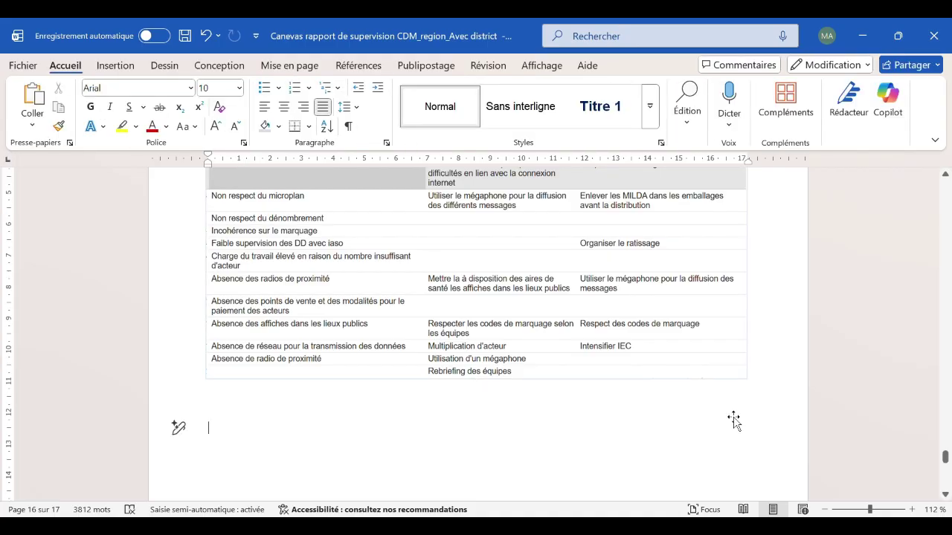
pyautogui.scroll(3, 733, 418)
pyautogui.scroll(-8, 499, 412)
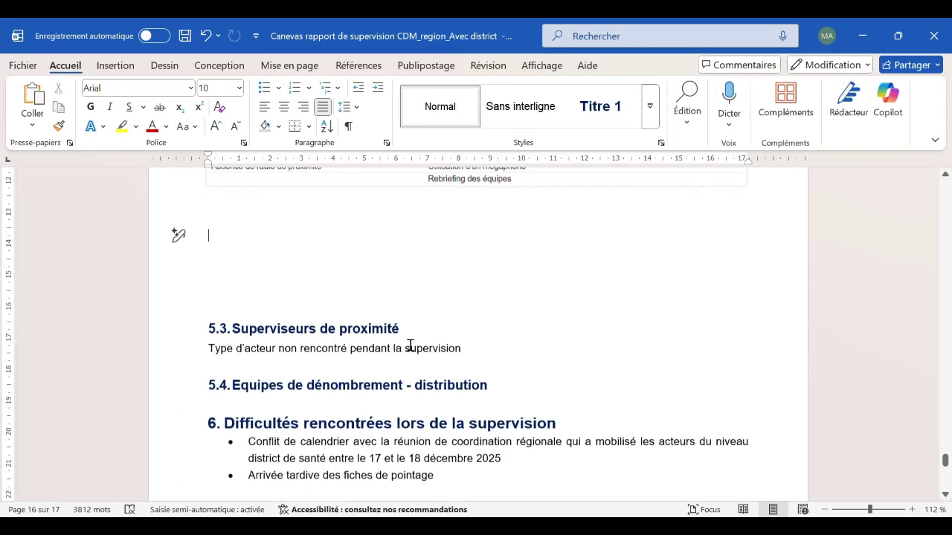
pyautogui.press('BackSpace')
pyautogui.press('BackSpace')
pyautogui.press('BackSpace')
pyautogui.press('BackSpace')
pyautogui.press('BackSpace')
pyautogui.press('BackSpace')
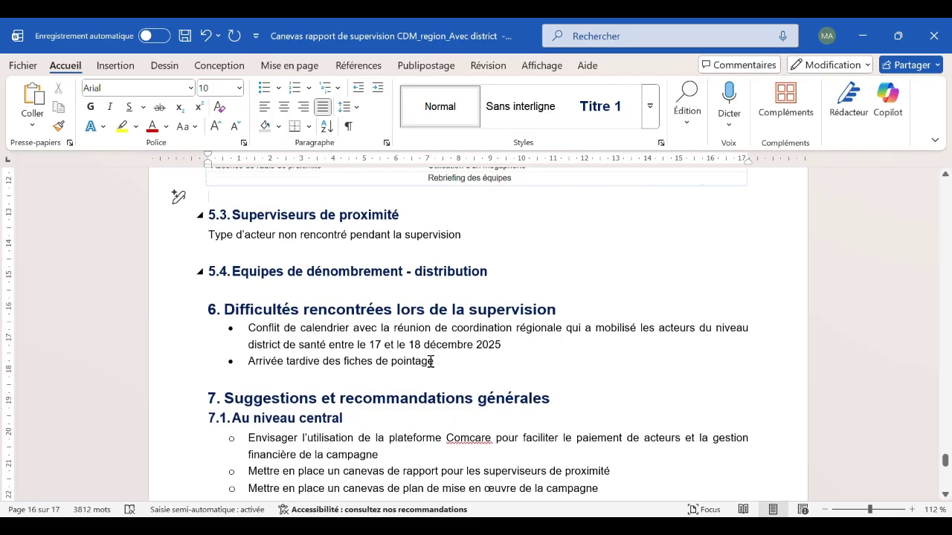
# - Replace the sentence "Type d'acteur non rencontré pendant la supervision" under 5.3 with empty lines, adding space before heading 5.4
pyautogui.click(346, 256)
pyautogui.press('Return')
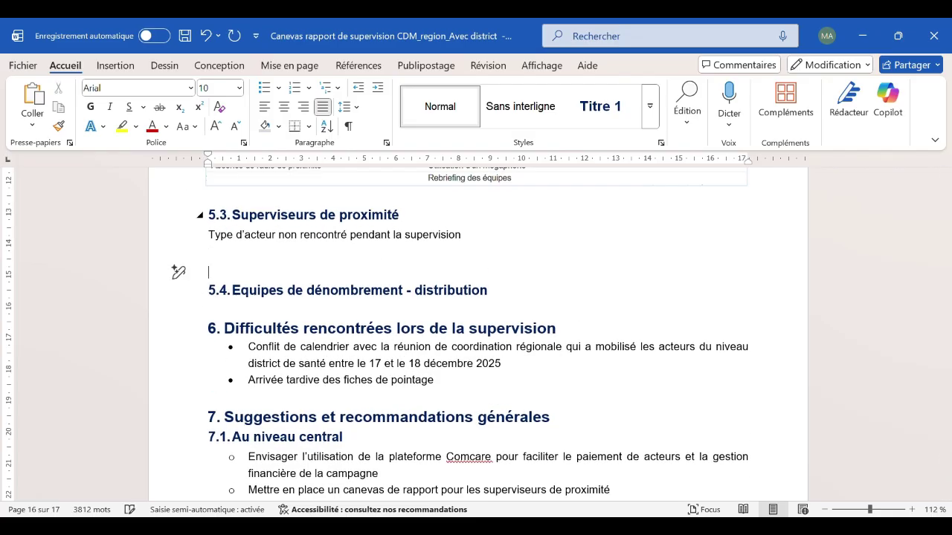
pyautogui.moveTo(210, 251); pyautogui.dragTo(493, 249)
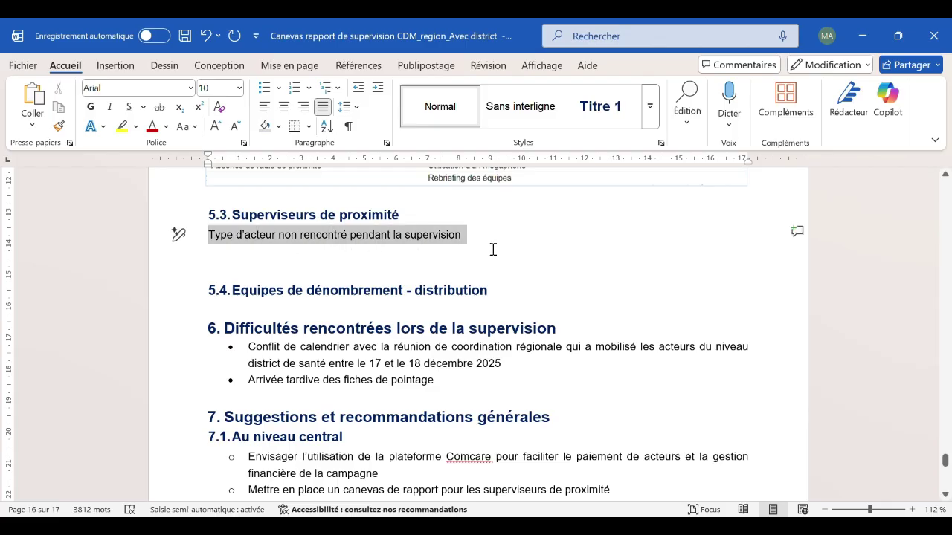
pyautogui.press('BackSpace')
pyautogui.press('Return')
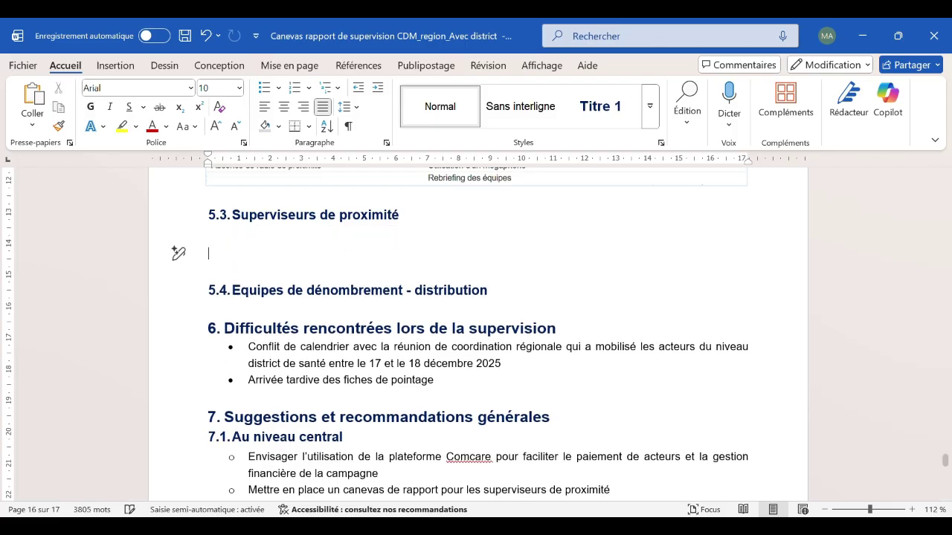
# - Switch to Power BI, return to the report, filter by Superviseur de proximité and sort by Solution apportée in descending order
pyautogui.hotkey('alt', 'Tab')
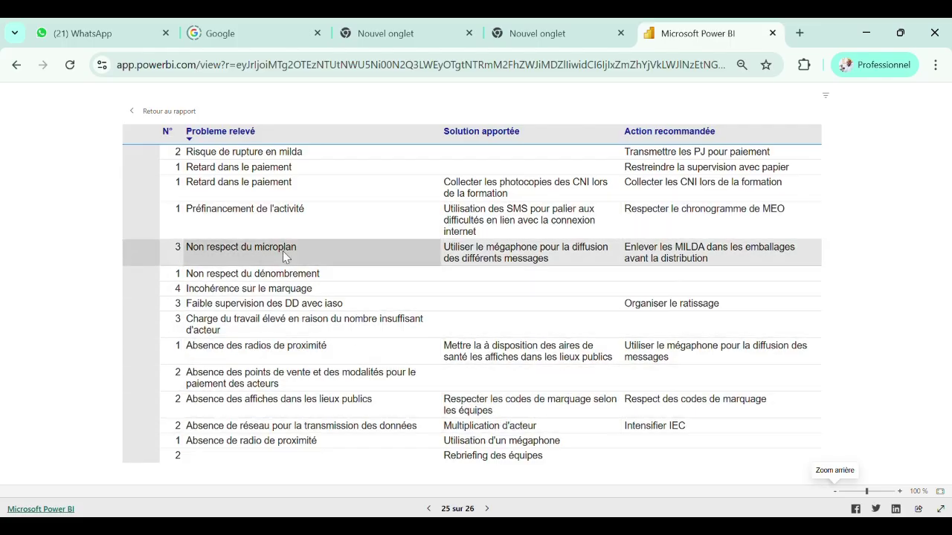
pyautogui.click(165, 113)
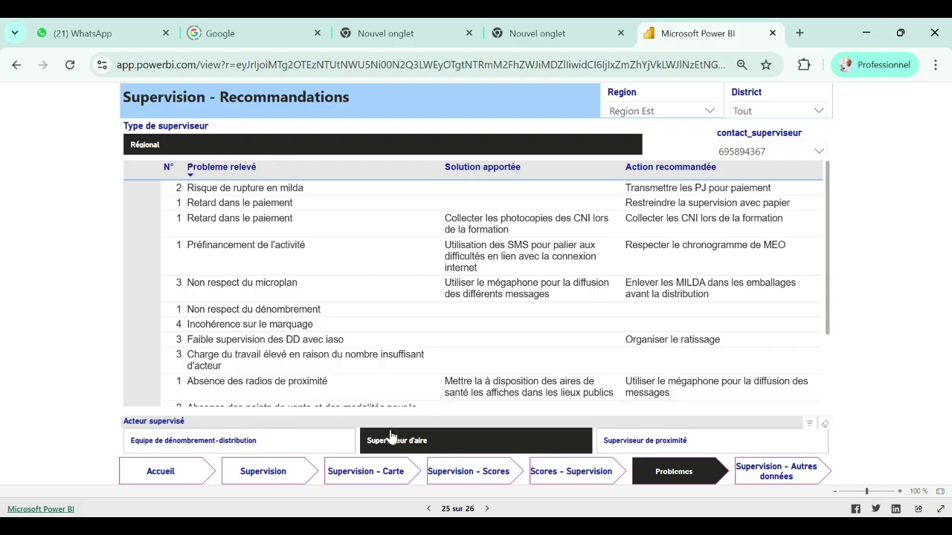
pyautogui.click(657, 444)
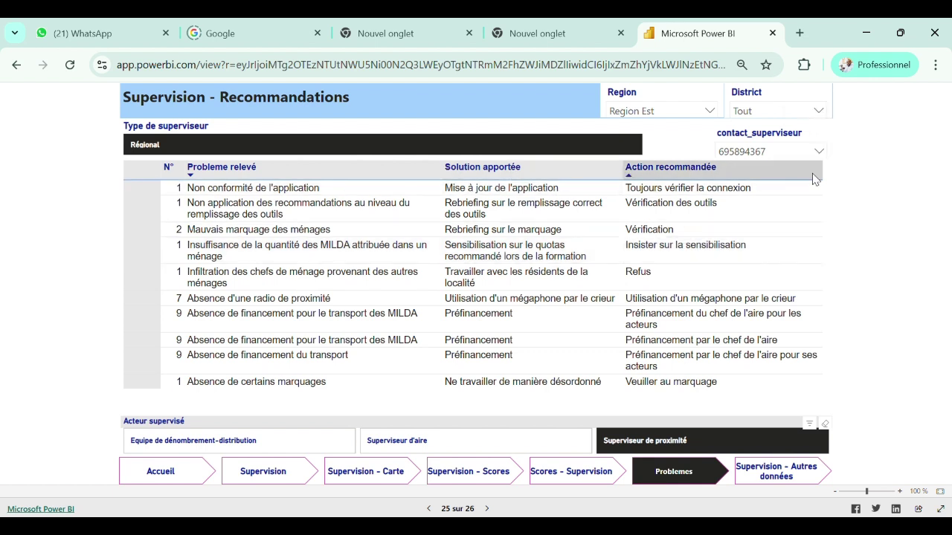
pyautogui.click(617, 166)
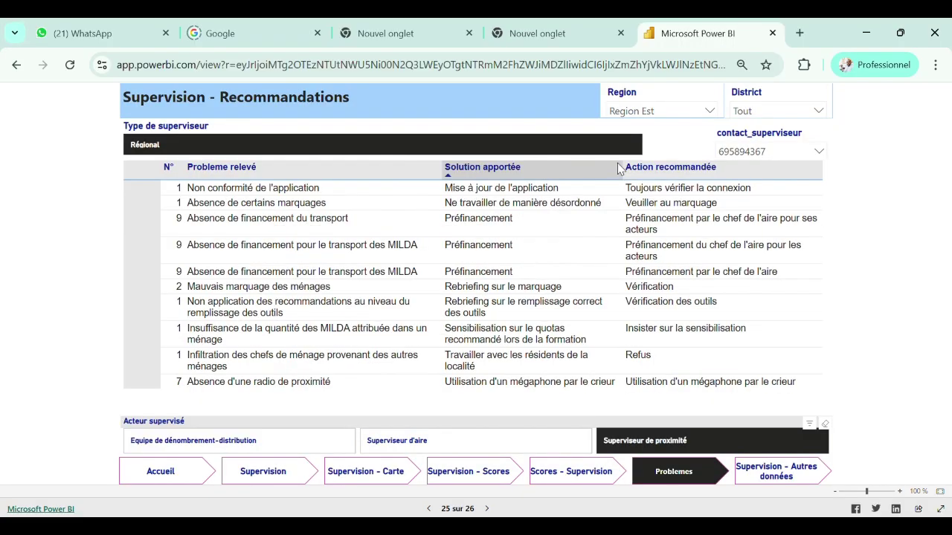
pyautogui.click(617, 167)
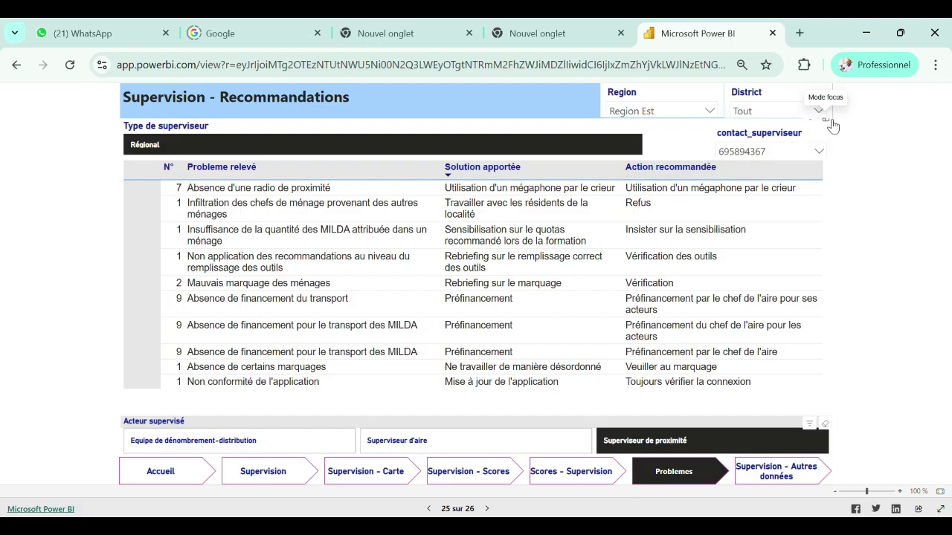
# - Show the Superviseur de proximité table in focus mode and capture its problem, solution and action columns as an image
pyautogui.click(825, 120)
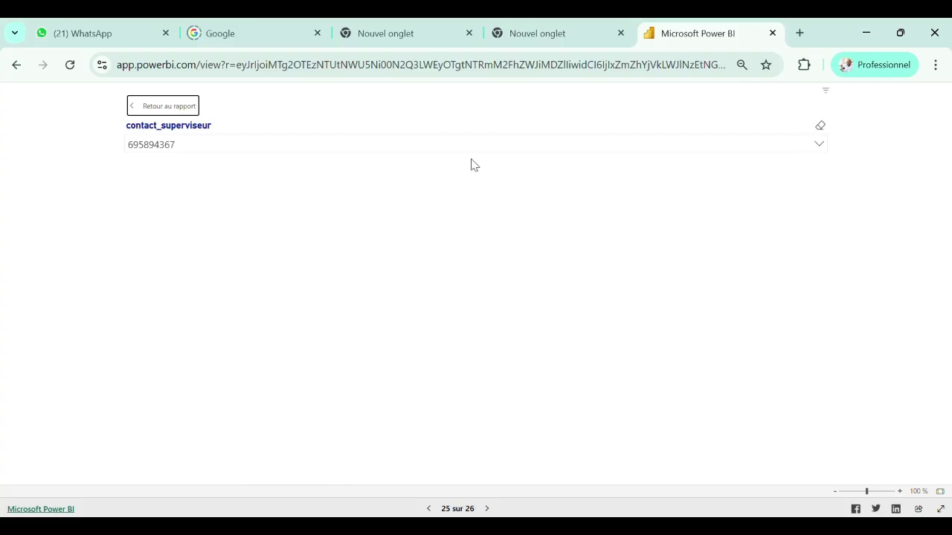
pyautogui.click(134, 105)
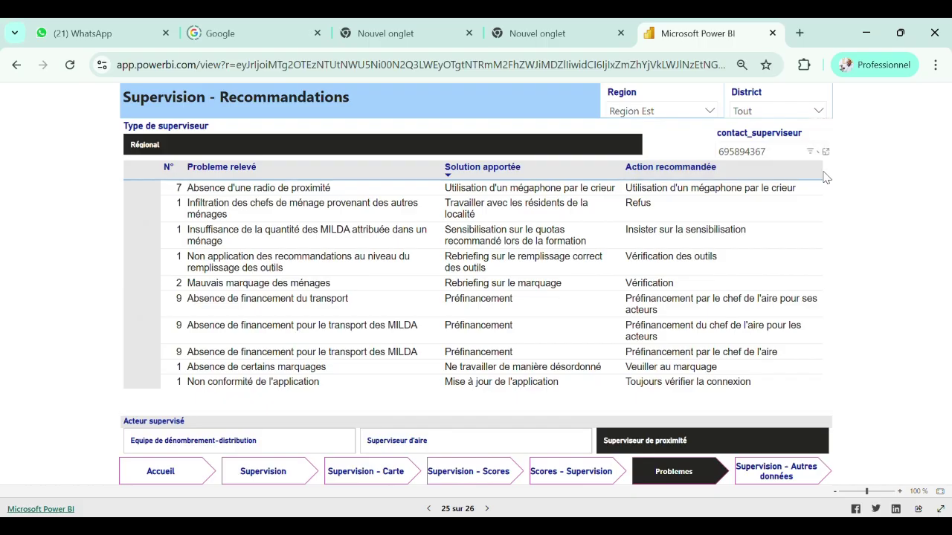
pyautogui.click(827, 154)
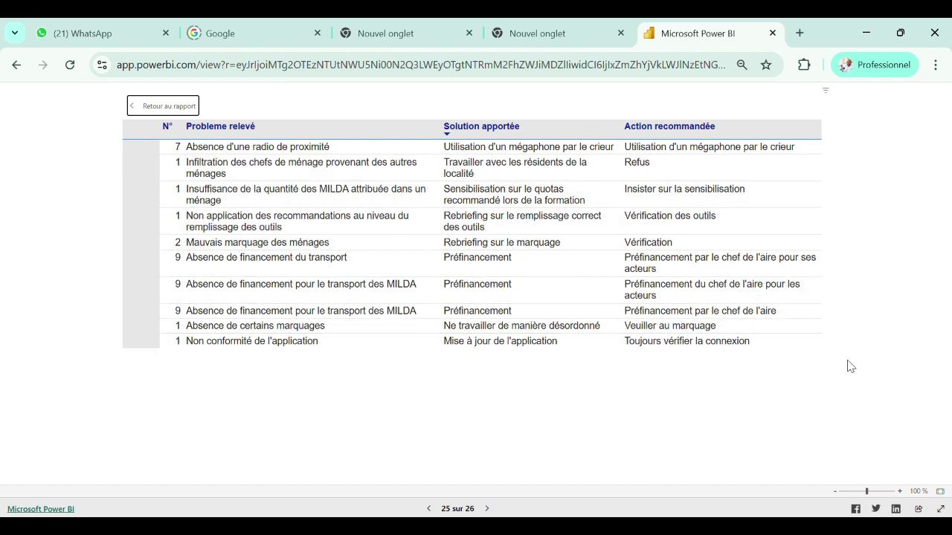
pyautogui.click(899, 491)
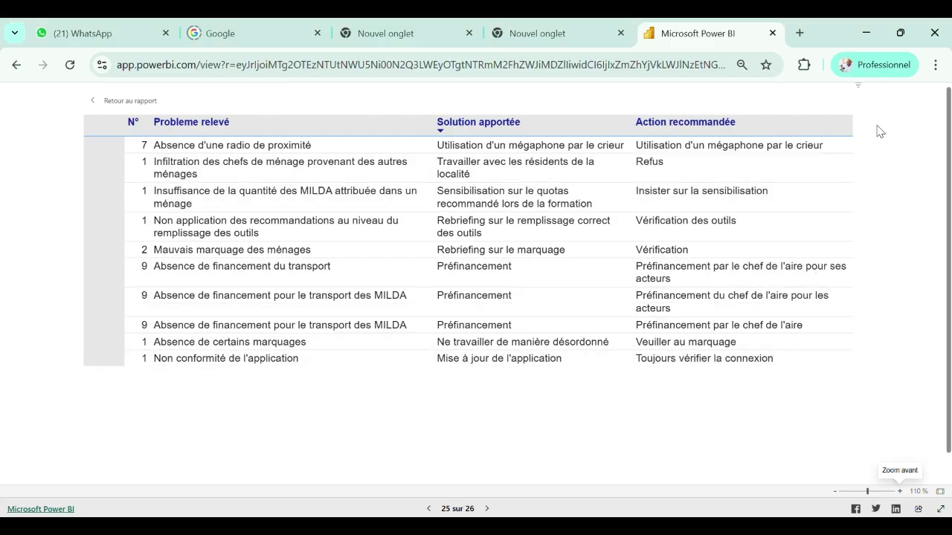
# - Switch to Word, paste the captured table image under 5.3 Superviseurs de proximité, change its text wrapping and position it below the heading
pyautogui.hotkey('alt', 'Tab')
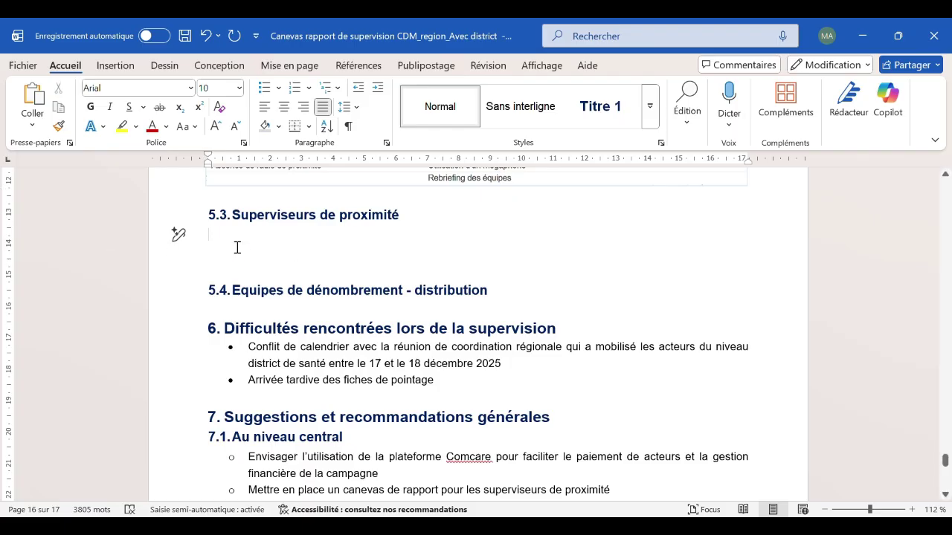
pyautogui.hotkey('ctrl', 'v')
pyautogui.click(340, 235)
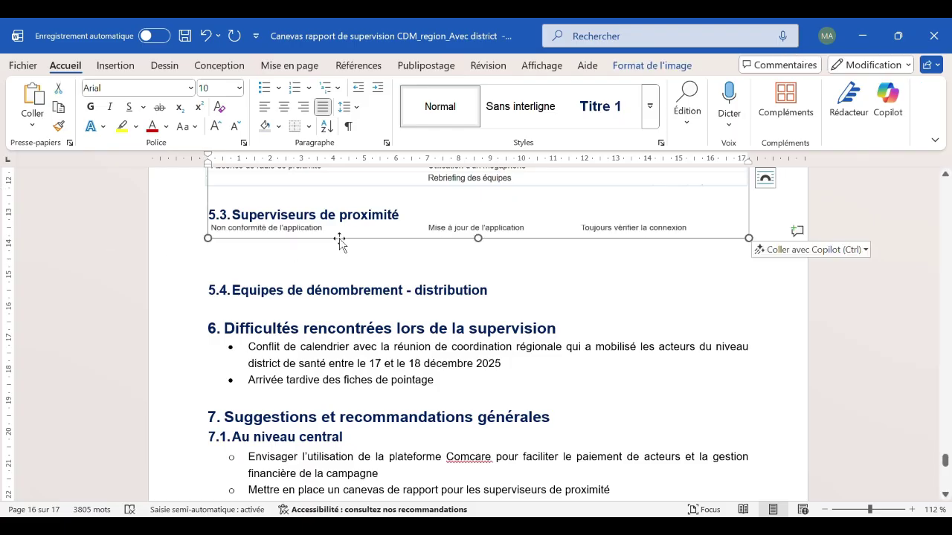
pyautogui.click(623, 70)
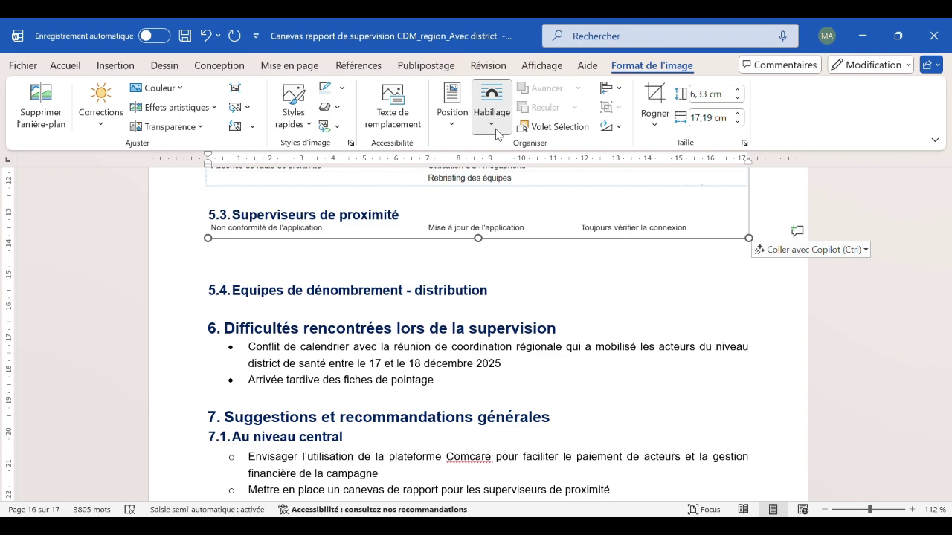
pyautogui.click(496, 135)
pyautogui.click(527, 206)
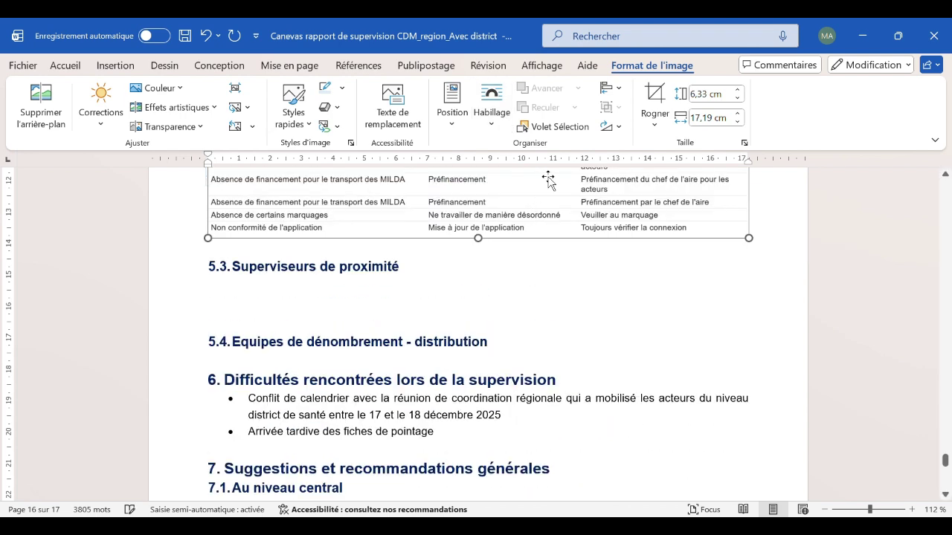
pyautogui.moveTo(380, 225); pyautogui.dragTo(375, 393)
# - Delete the surplus empty lines between the 5.3 table image and the heading 5.4 Equipes de dénombrement - distribution
pyautogui.scroll(-3, 614, 365)
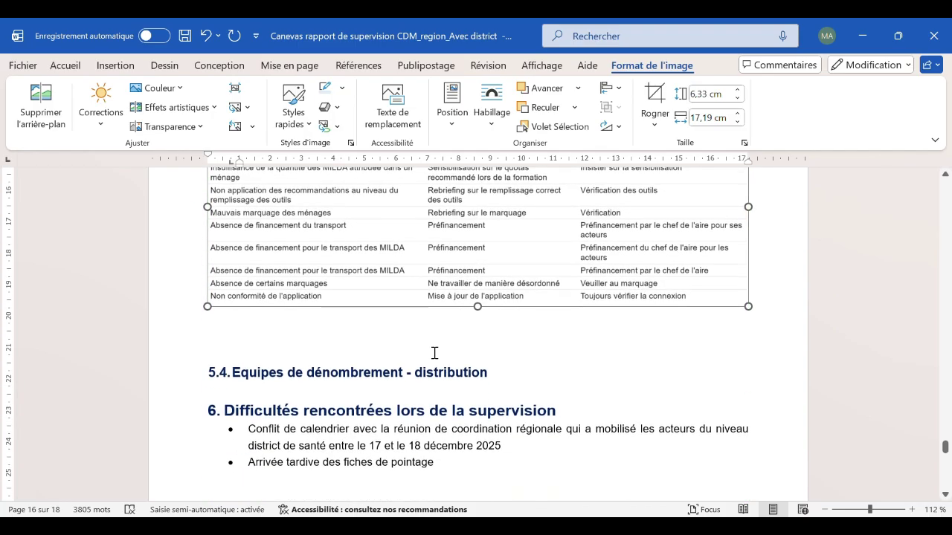
pyautogui.click(490, 357)
pyautogui.press('BackSpace')
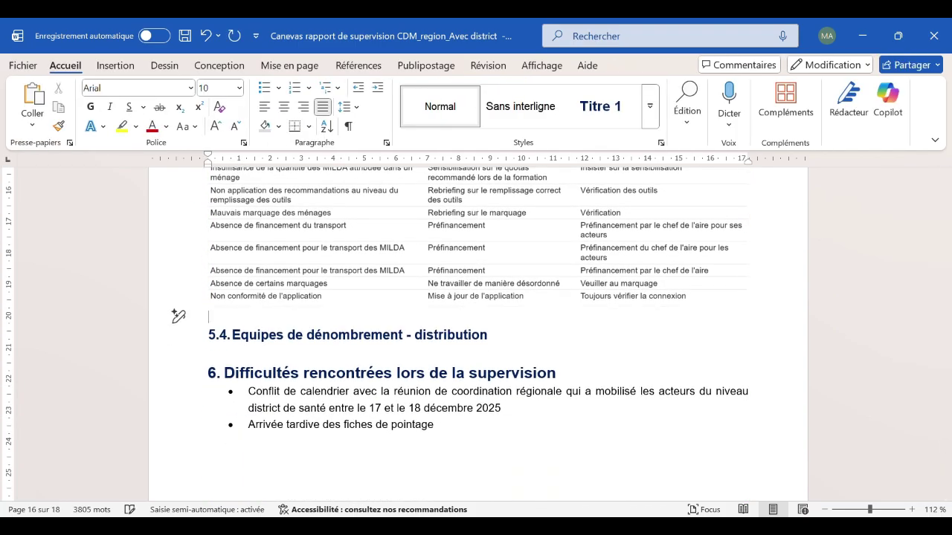
pyautogui.click(322, 360)
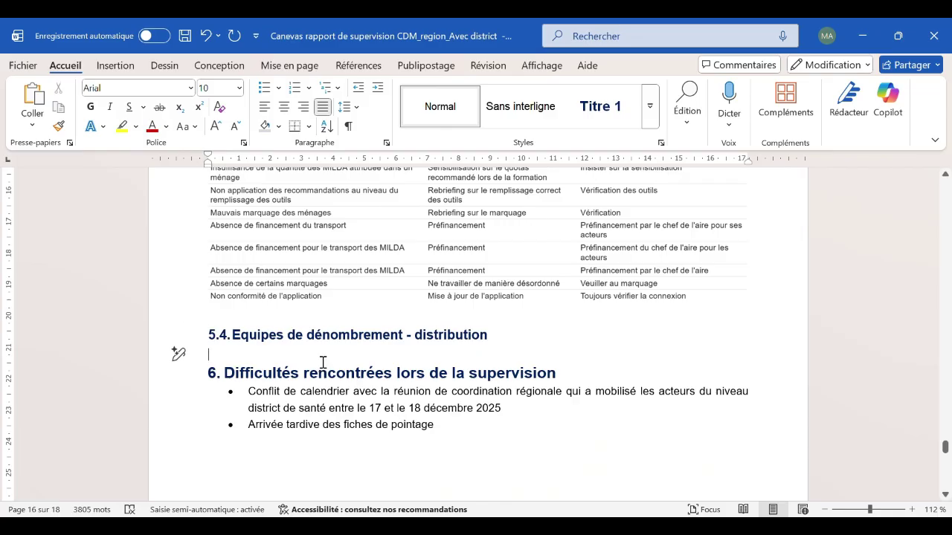
pyautogui.scroll(12, 425, 290)
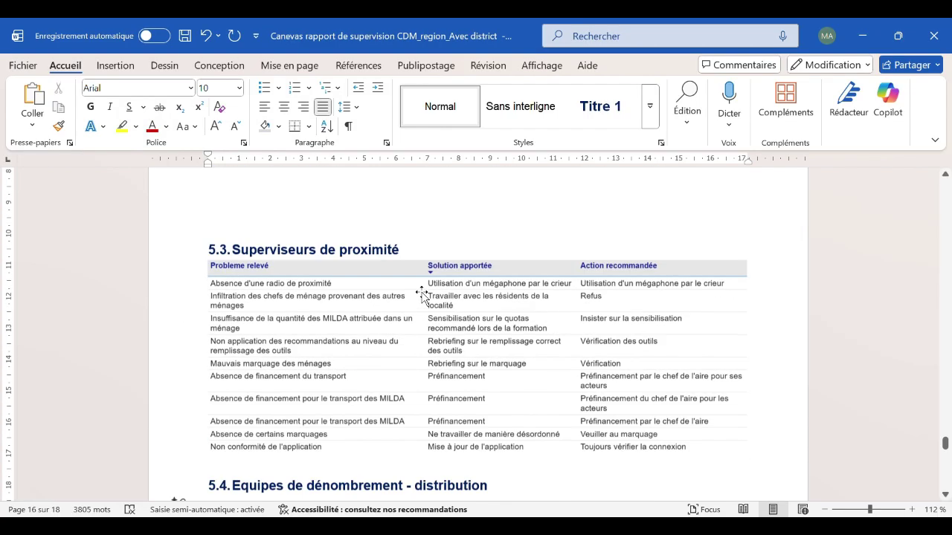
pyautogui.scroll(-10, 424, 290)
pyautogui.scroll(-10, 425, 290)
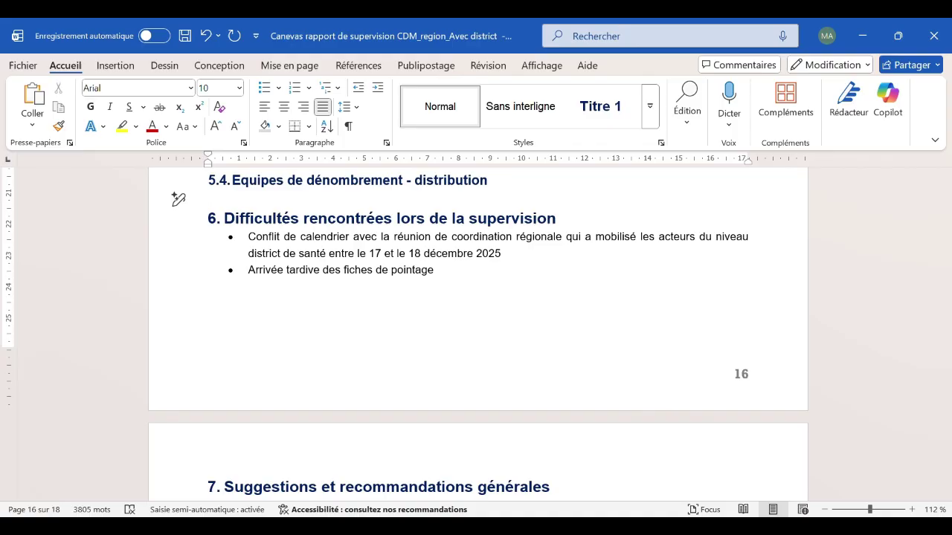
# - Switch to Power BI, return to the report and filter the supervised actor by Equipe de dénombrement-distribution
pyautogui.hotkey('alt', 'Tab')
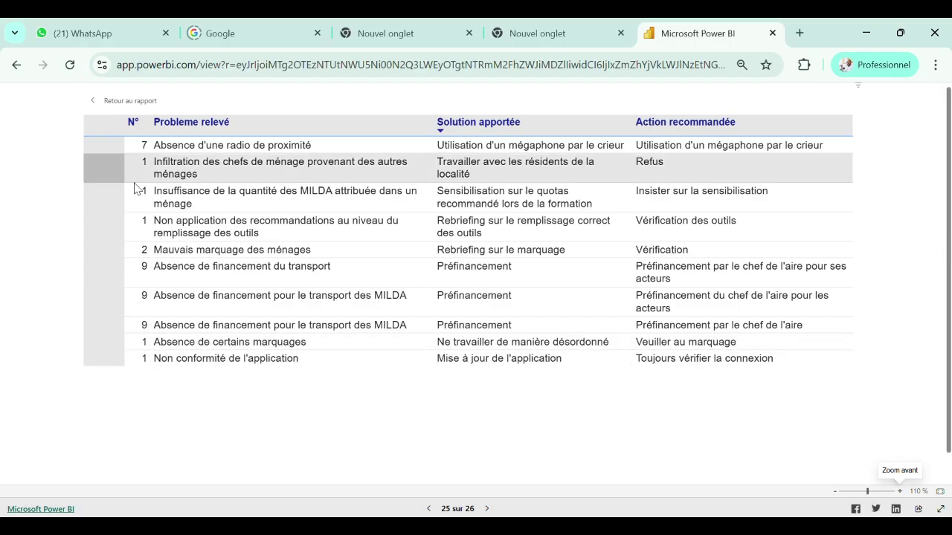
pyautogui.click(149, 129)
pyautogui.click(128, 101)
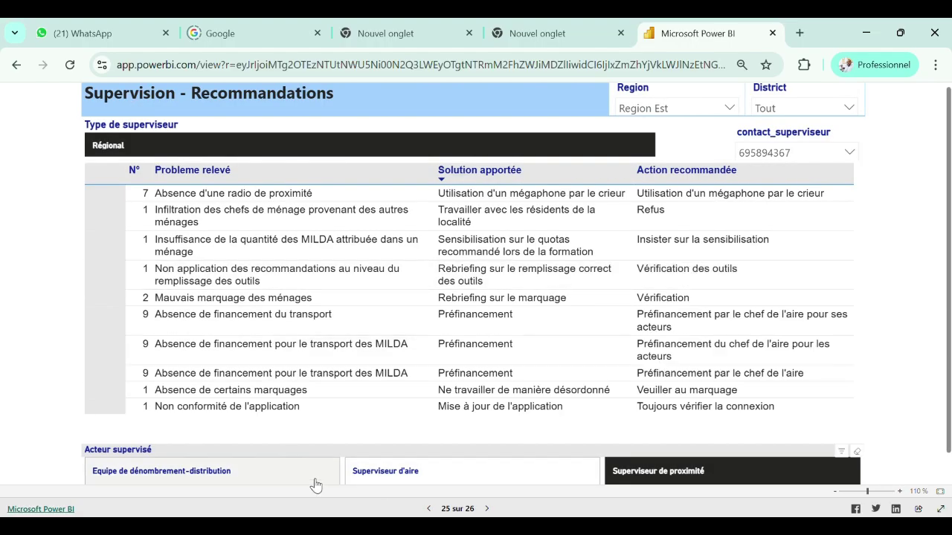
pyautogui.click(258, 482)
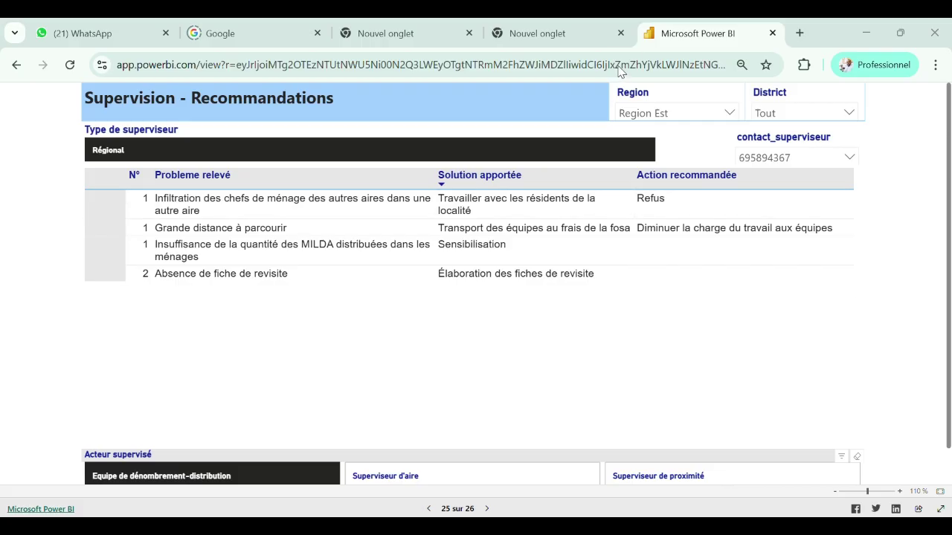
# - Switch to Word, paste the captured table image under 5.4, change its text wrapping and position it between headings 5.4 and 6
pyautogui.hotkey('alt', 'Tab')
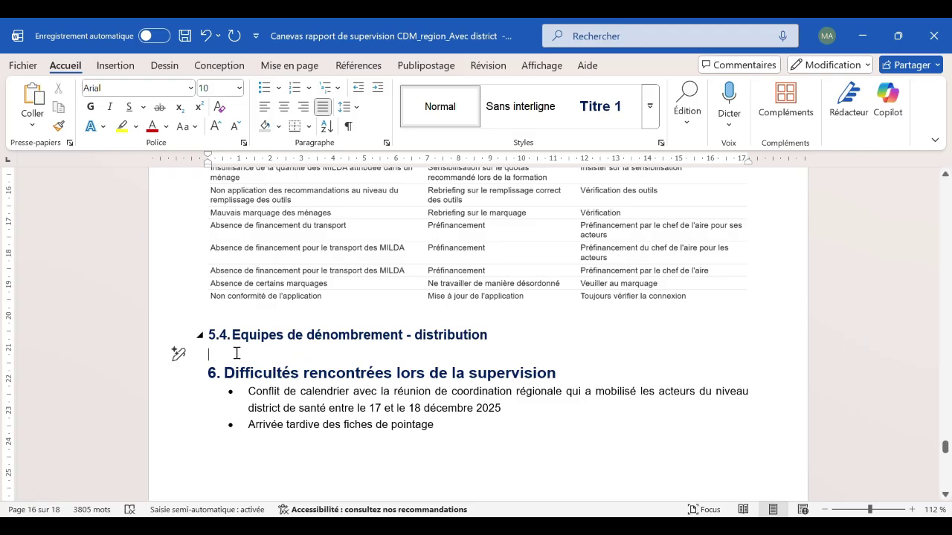
pyautogui.write('Absence de fiche de revisite\tÉlaboration des fiches de revisite')
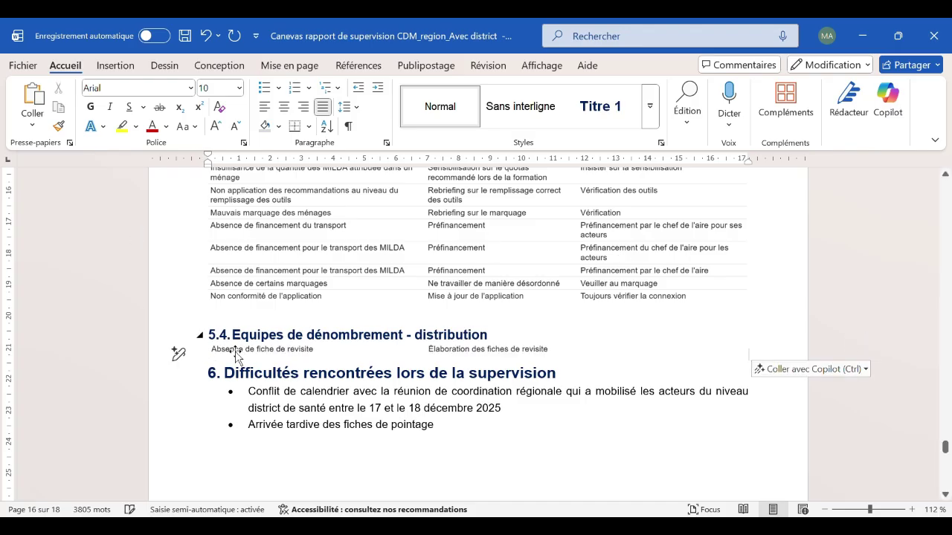
pyautogui.click(253, 355)
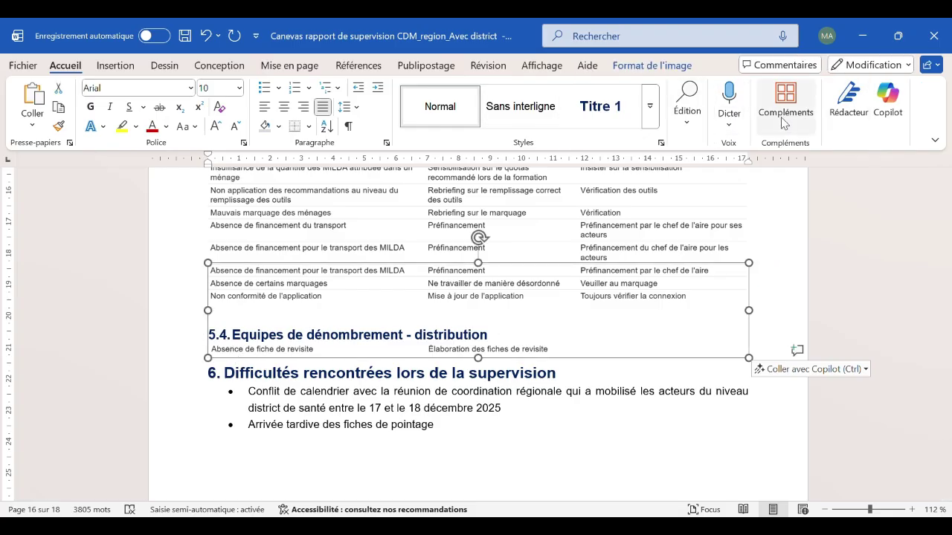
pyautogui.click(630, 63)
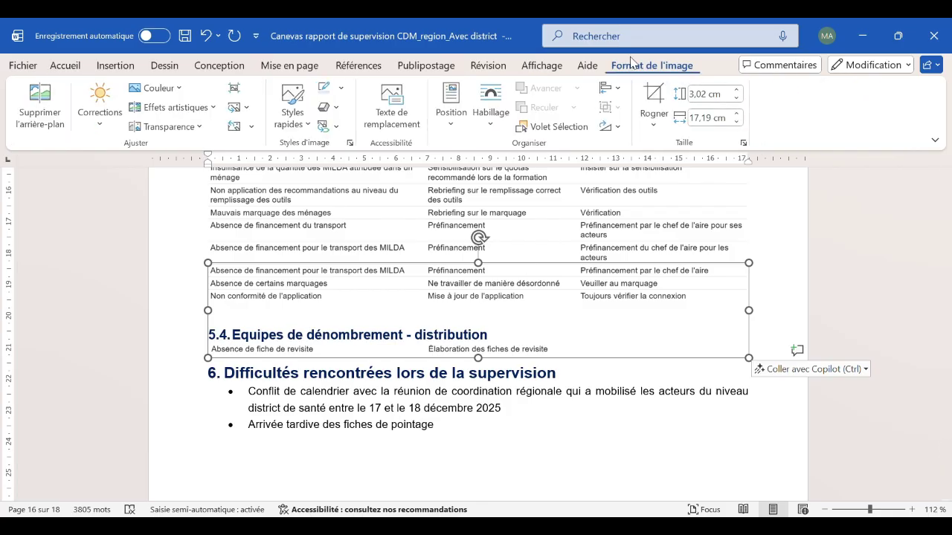
pyautogui.click(490, 108)
pyautogui.click(547, 255)
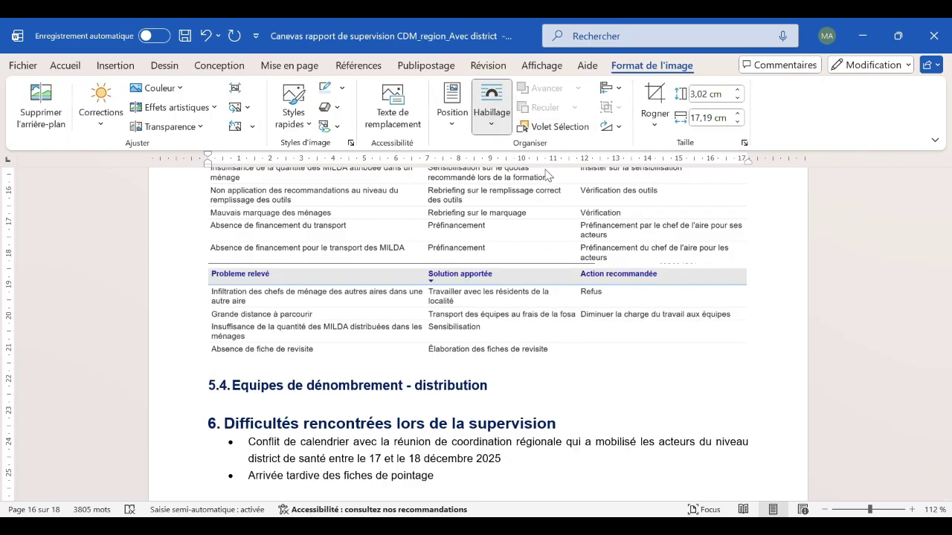
pyautogui.moveTo(395, 305); pyautogui.dragTo(384, 375)
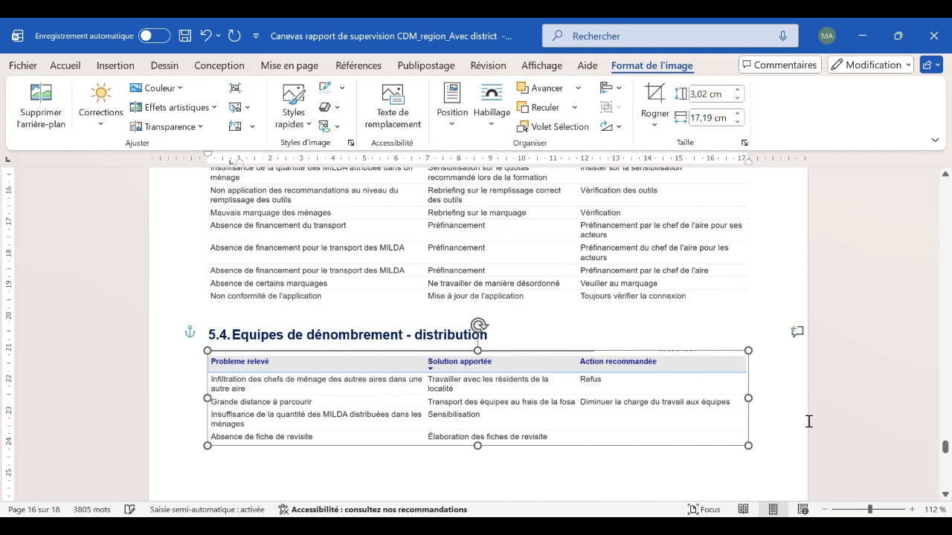
pyautogui.click(703, 339)
# - Review the tables in section 5 and the difficulties listed in section 6
pyautogui.scroll(8, 704, 340)
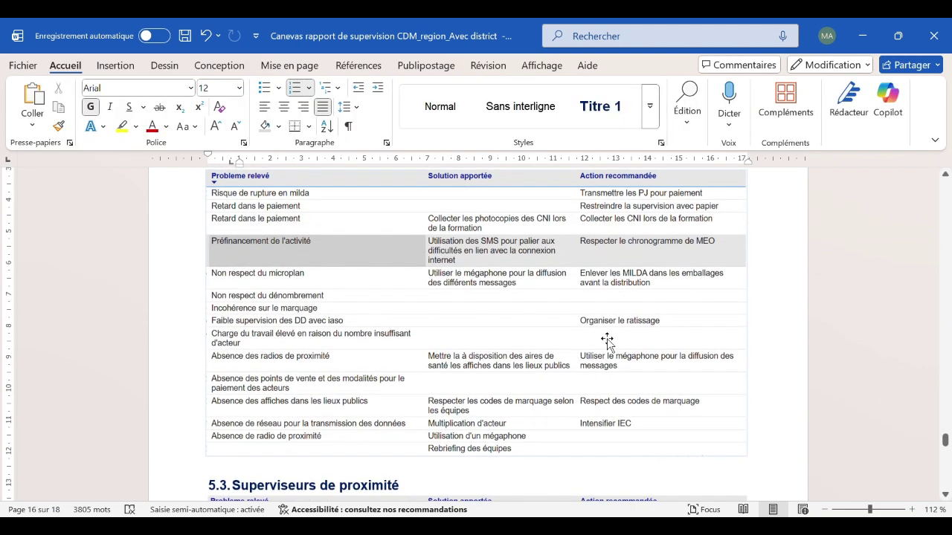
pyautogui.scroll(3, 606, 340)
pyautogui.scroll(-2, 609, 335)
pyautogui.scroll(2, 565, 335)
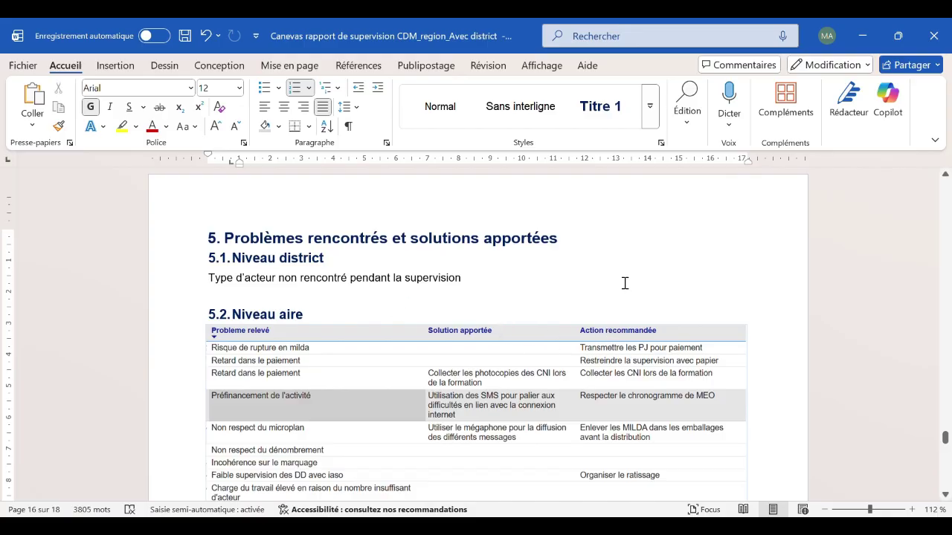
pyautogui.scroll(-15, 452, 299)
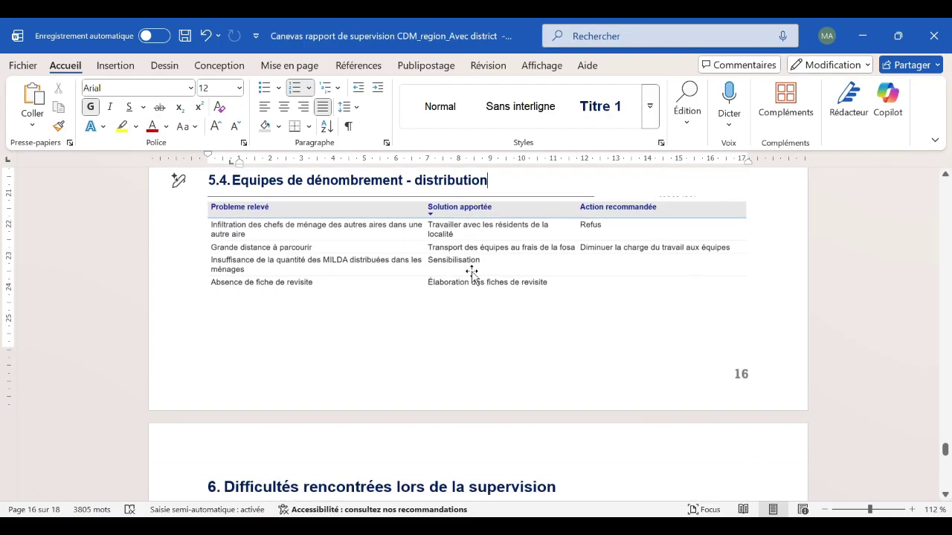
pyautogui.scroll(-3, 446, 276)
pyautogui.moveTo(437, 230); pyautogui.dragTo(250, 213)
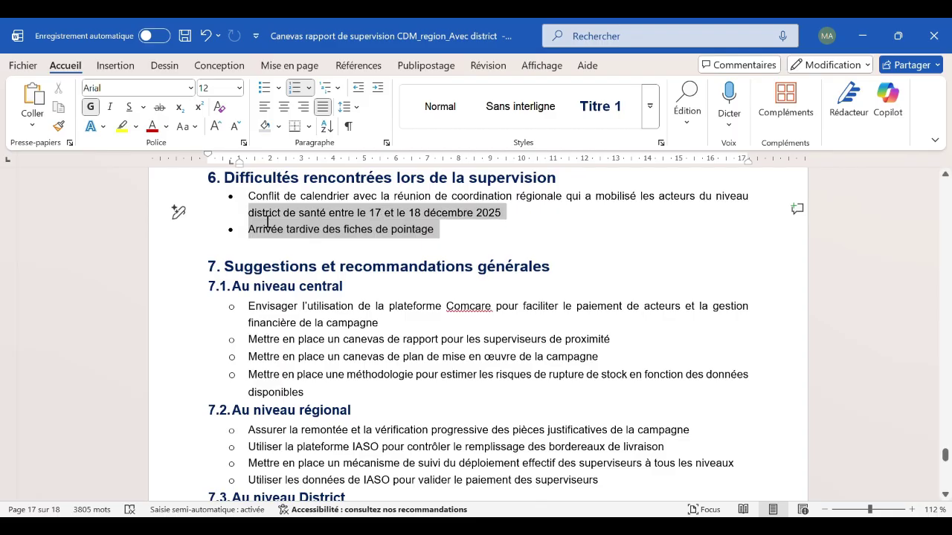
pyautogui.click(450, 233)
pyautogui.moveTo(450, 232); pyautogui.dragTo(248, 196)
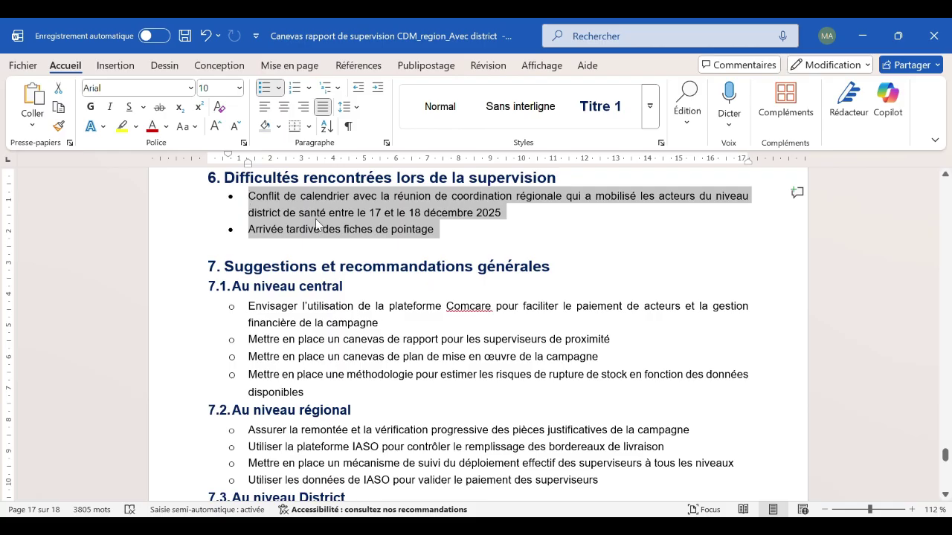
# - Review the general recommendations in section 7 and the conclusion through to the report's last page
pyautogui.scroll(-2, 374, 270)
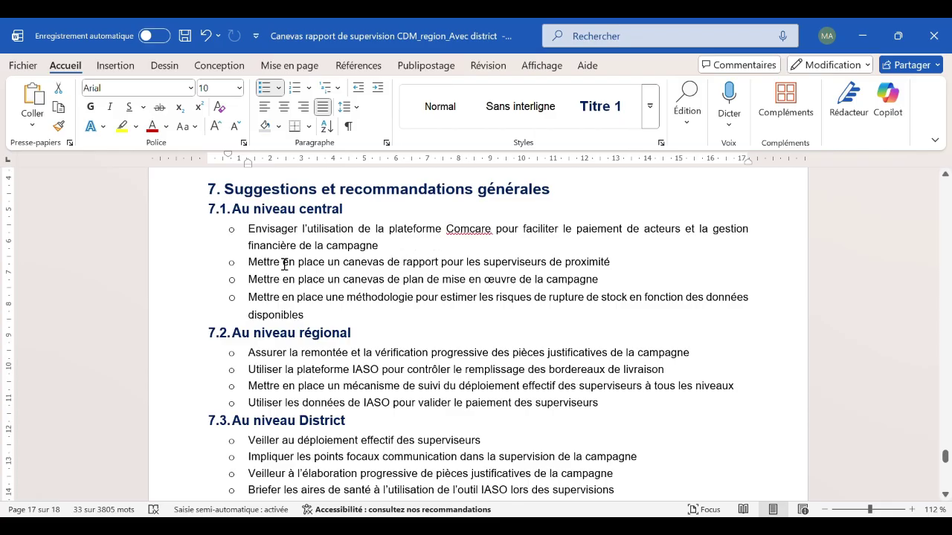
pyautogui.scroll(-4, 284, 261)
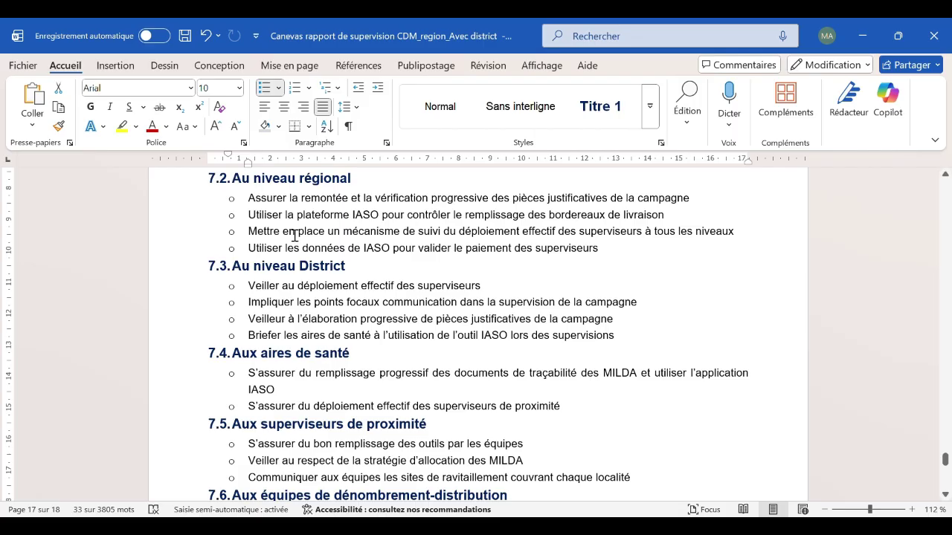
pyautogui.scroll(-12, 401, 278)
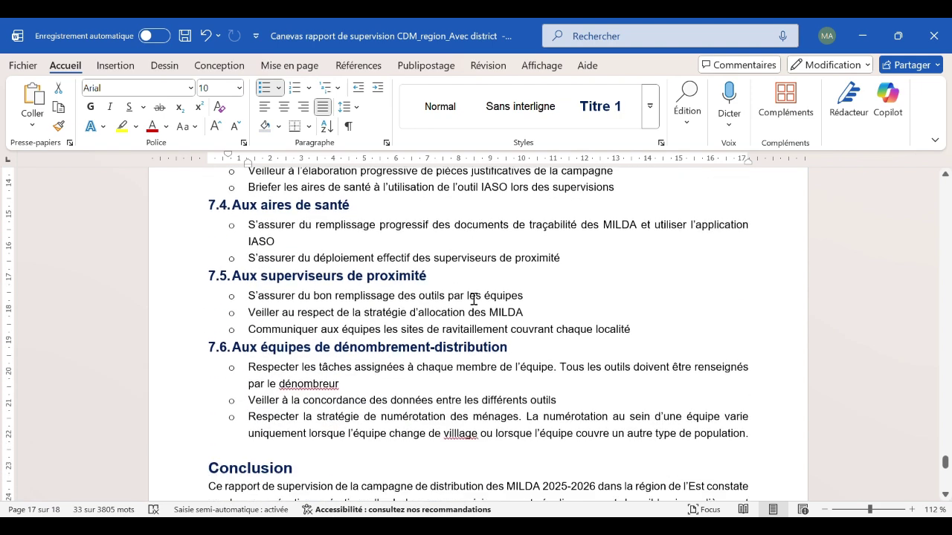
pyautogui.scroll(-8, 443, 289)
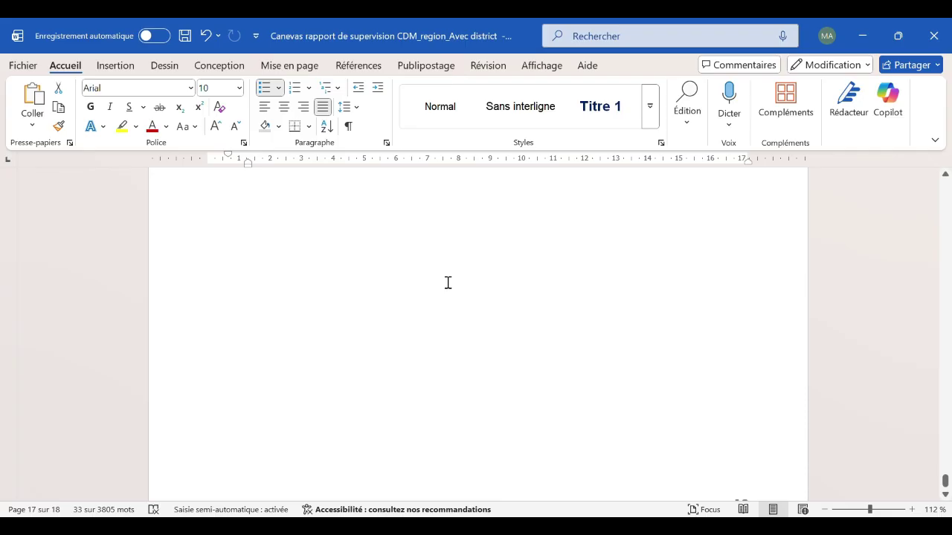
pyautogui.scroll(-2, 448, 282)
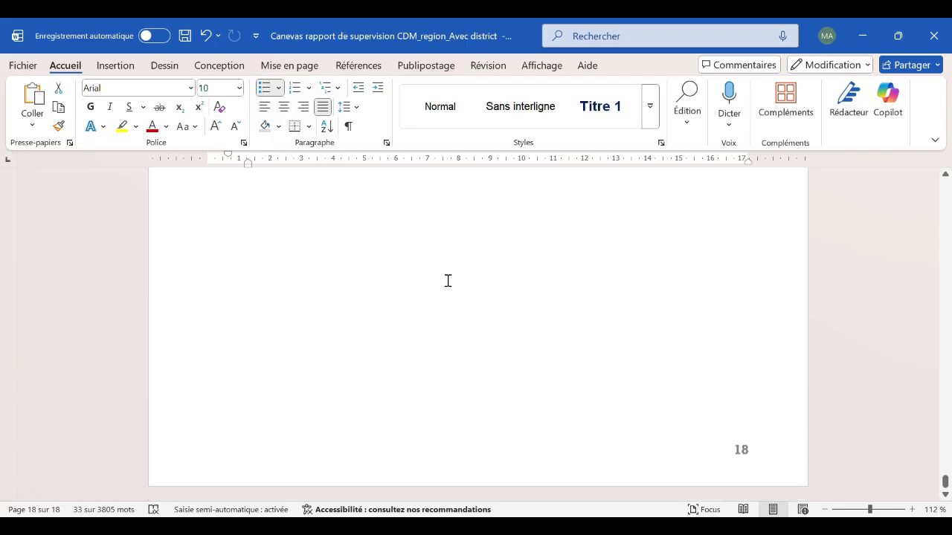
pyautogui.scroll(1, 448, 280)
pyautogui.scroll(5, 446, 278)
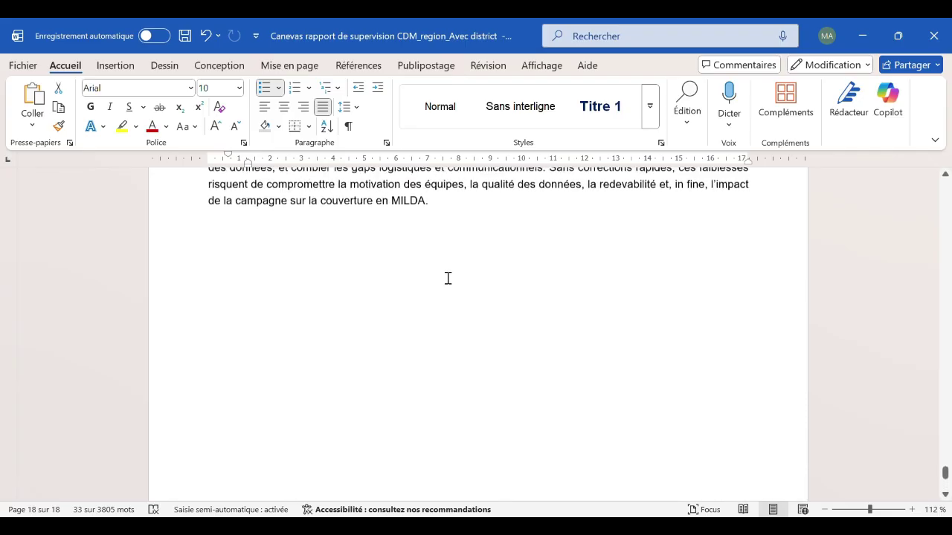
pyautogui.scroll(-5, 446, 278)
pyautogui.scroll(3, 397, 283)
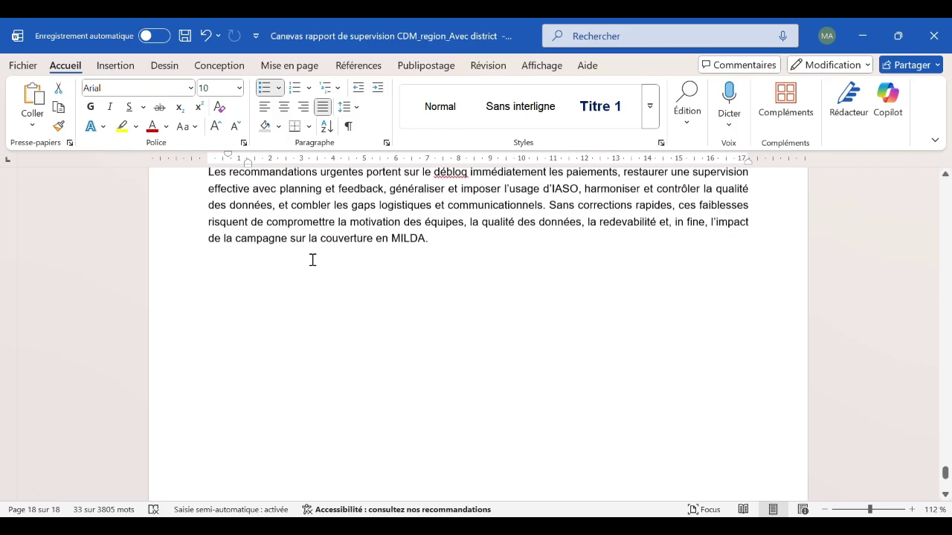
pyautogui.click(265, 291)
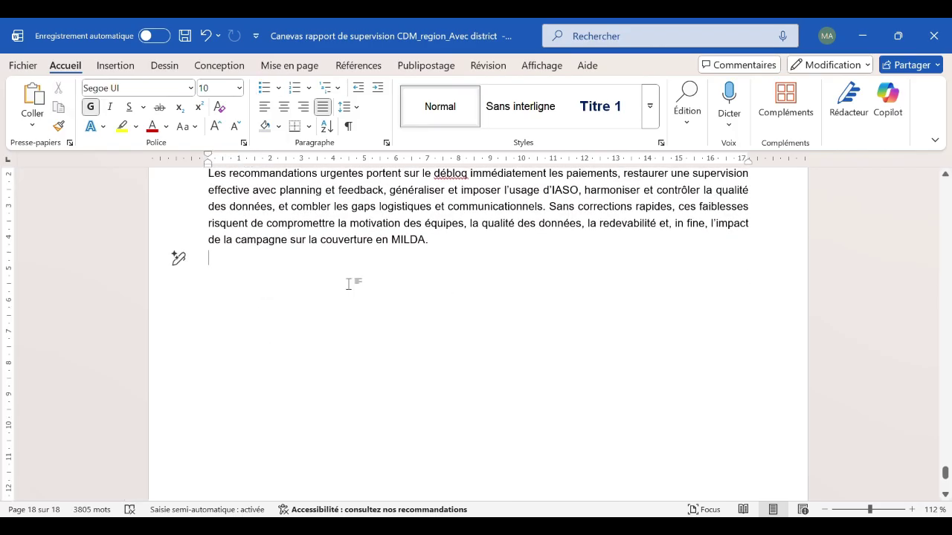
# - Update the table of contents on page 2 and check its entries
pyautogui.scroll(-3, 340, 309)
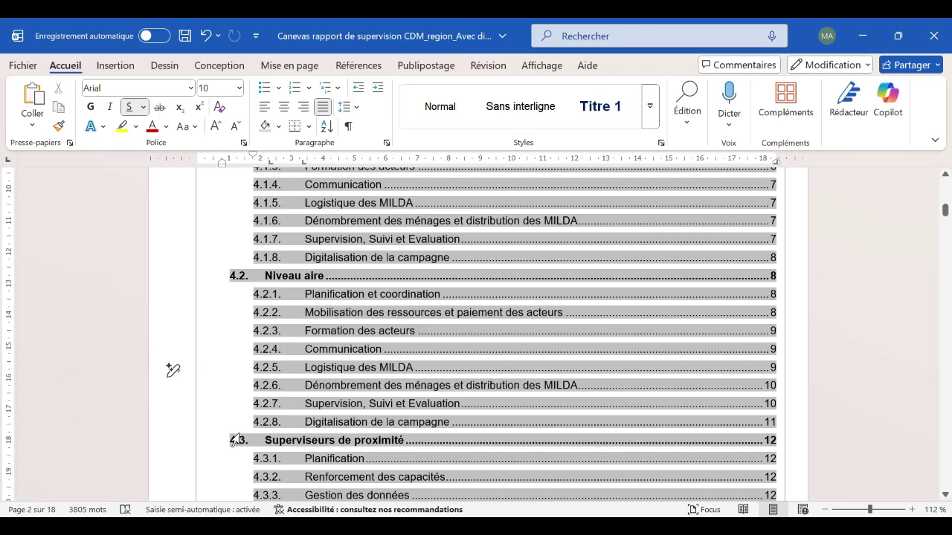
pyautogui.scroll(6, 406, 338)
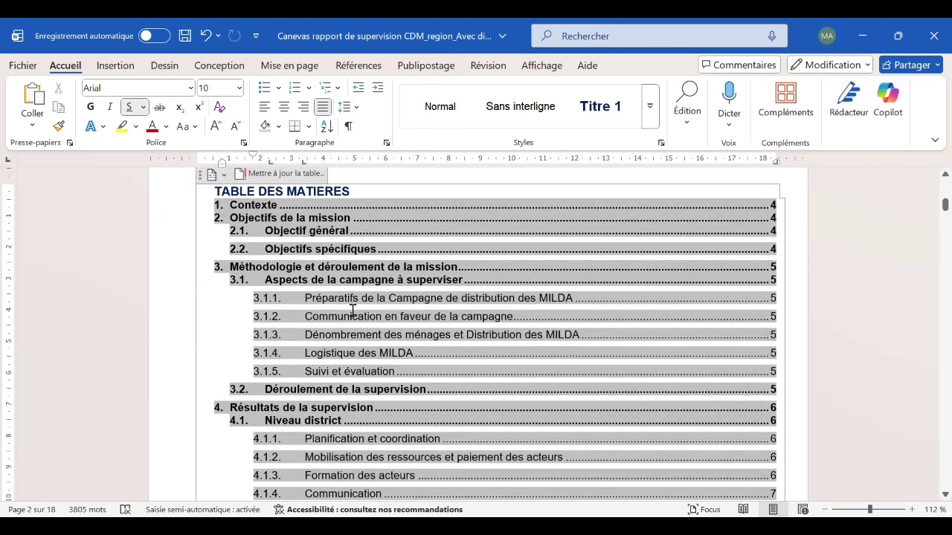
pyautogui.click(383, 273)
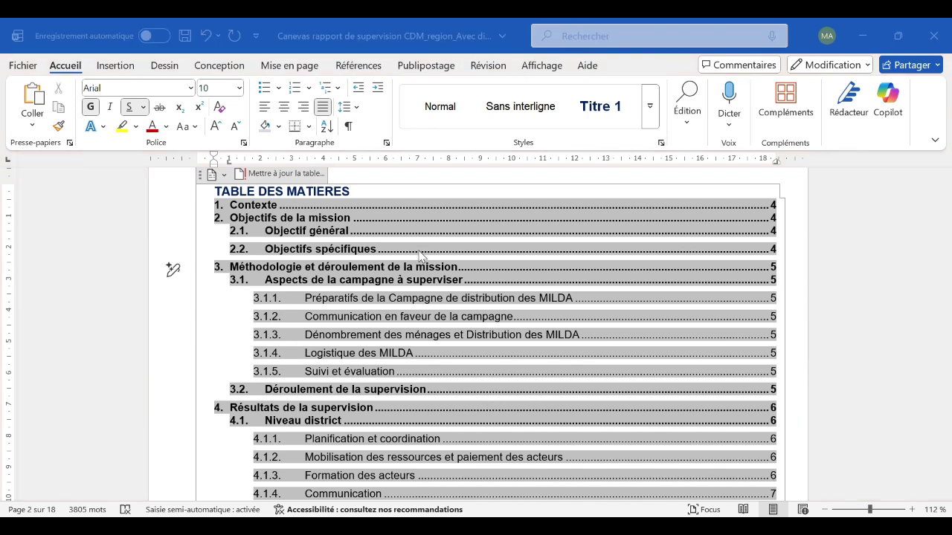
pyautogui.click(490, 298)
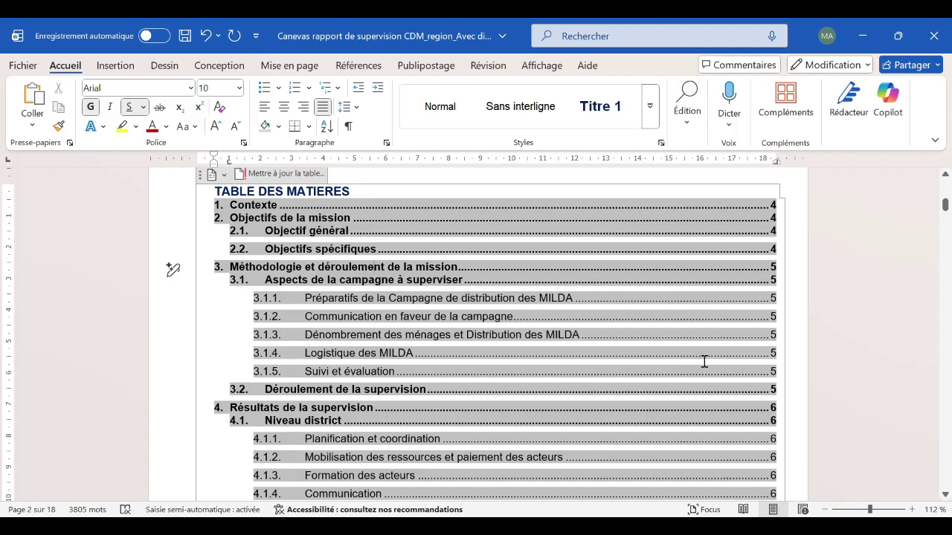
pyautogui.scroll(-3, 704, 362)
pyautogui.scroll(-3, 710, 342)
pyautogui.scroll(-15, 710, 342)
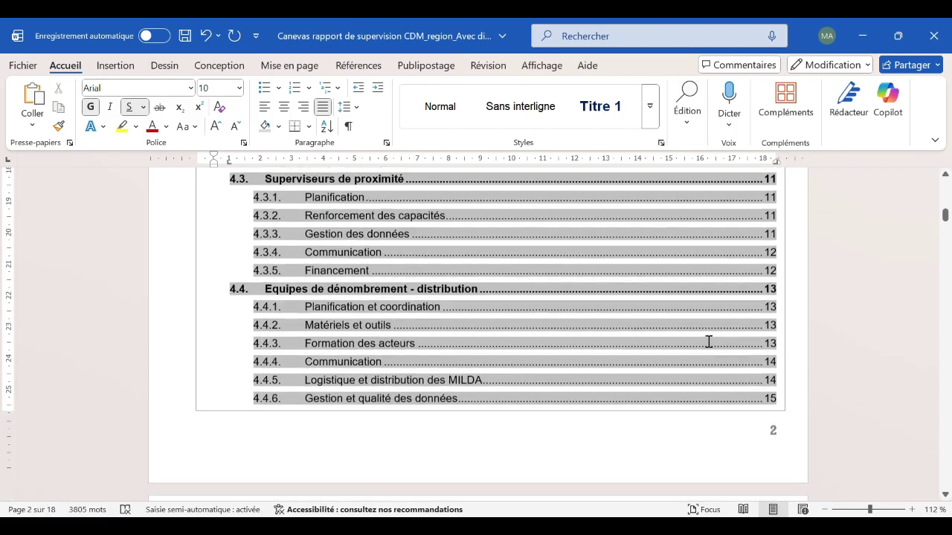